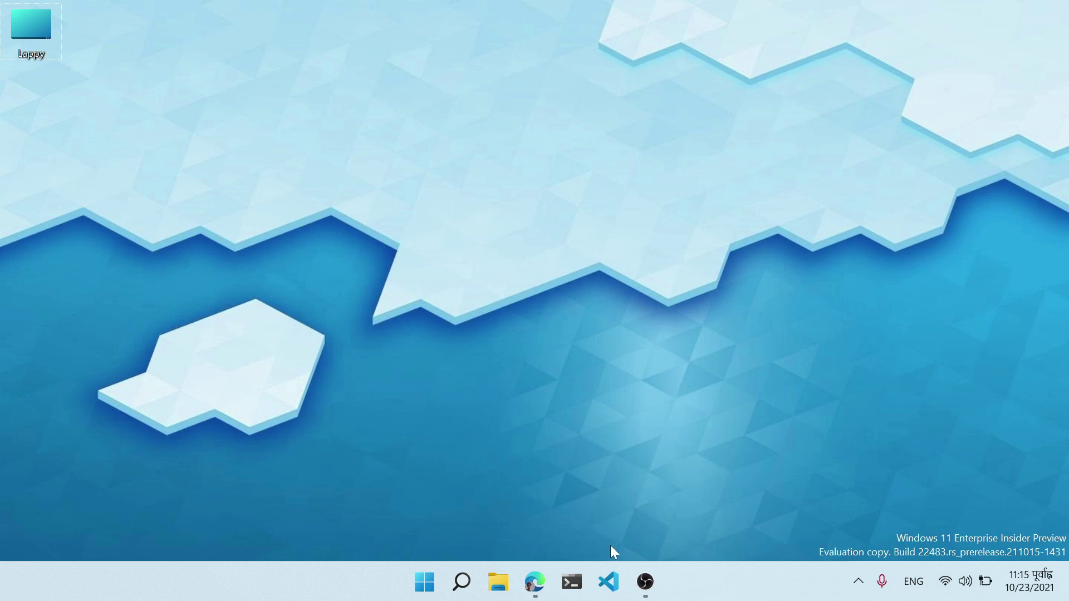
- Switch to Microsoft Edge and read through the README installation instructions of the ADeltaX/WSAGAScript repository
{"action": "left_click", "coordinate": [535, 582]}
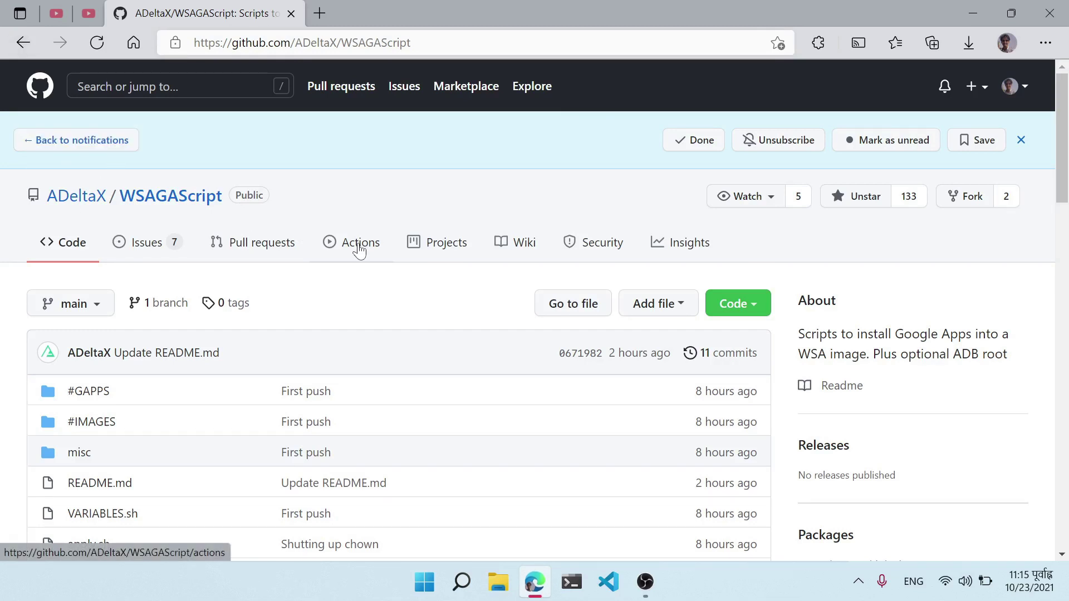
{"action": "scroll", "coordinate": [396, 331], "scroll_direction": "down", "scroll_amount": 1}
{"action": "scroll", "coordinate": [396, 331], "scroll_direction": "down", "scroll_amount": 1}
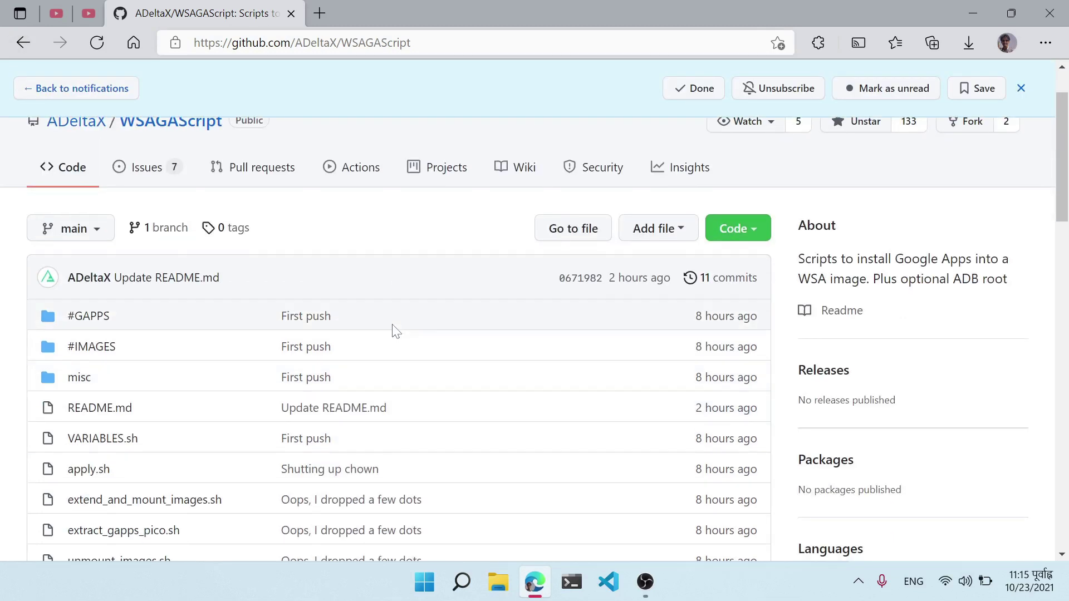
{"action": "scroll", "coordinate": [394, 323], "scroll_direction": "down", "scroll_amount": 9}
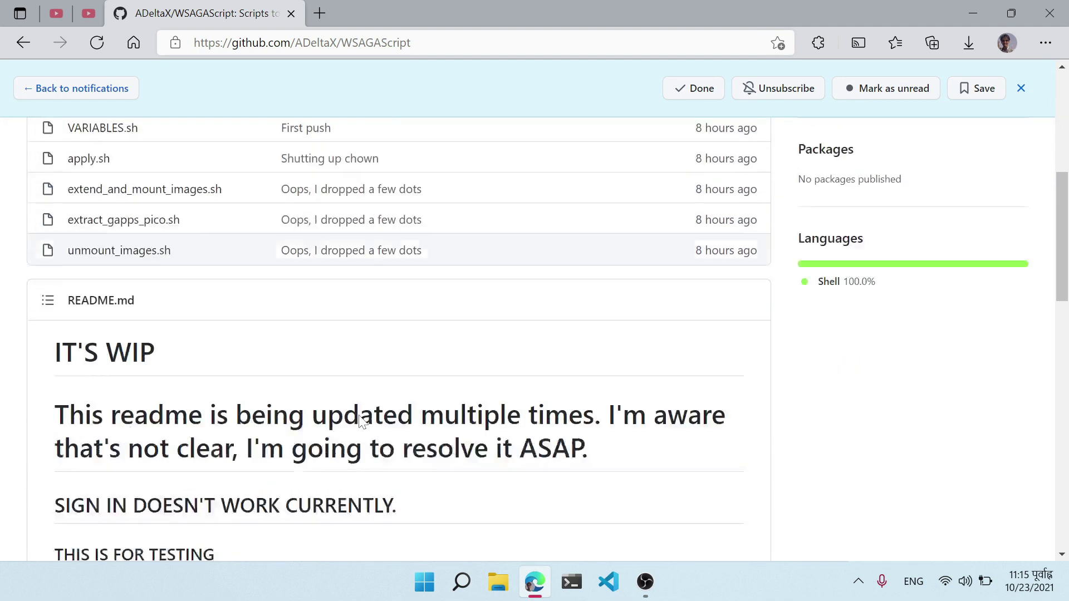
{"action": "scroll", "coordinate": [342, 389], "scroll_direction": "down", "scroll_amount": 10}
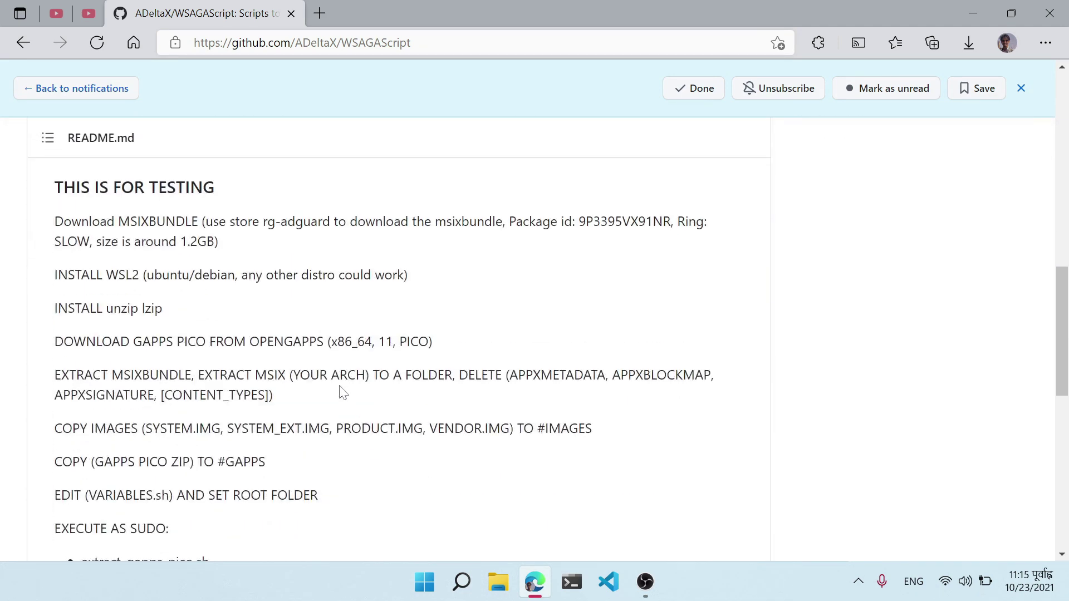
{"action": "scroll", "coordinate": [342, 391], "scroll_direction": "up", "scroll_amount": 1}
{"action": "scroll", "coordinate": [341, 392], "scroll_direction": "down", "scroll_amount": 5}
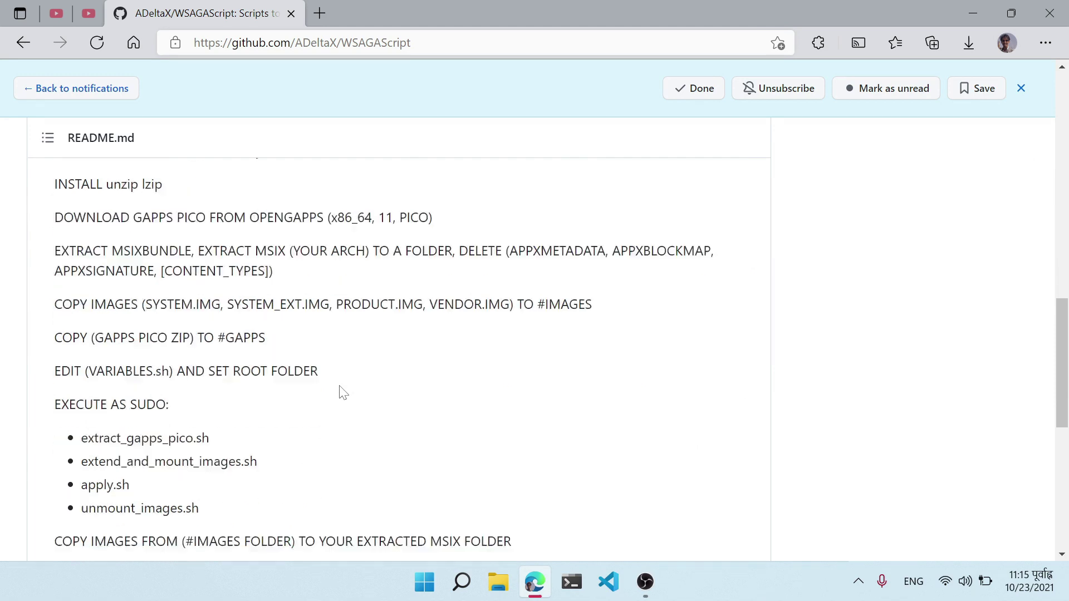
{"action": "scroll", "coordinate": [342, 392], "scroll_direction": "down", "scroll_amount": 6}
{"action": "scroll", "coordinate": [341, 389], "scroll_direction": "up", "scroll_amount": 16}
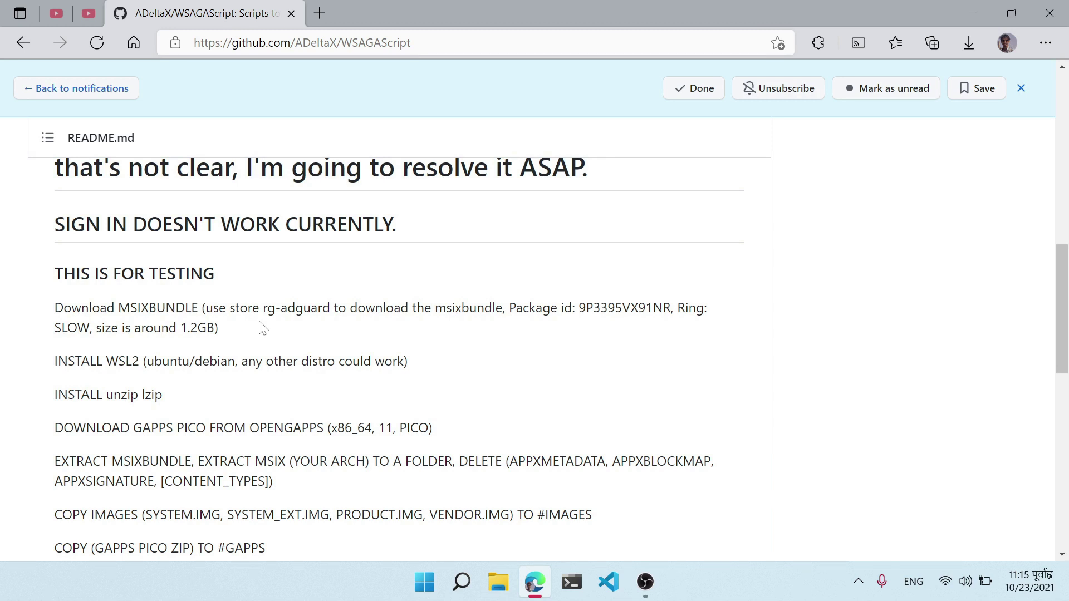
{"action": "scroll", "coordinate": [261, 328], "scroll_direction": "down", "scroll_amount": 3}
{"action": "scroll", "coordinate": [261, 328], "scroll_direction": "up", "scroll_amount": 2}
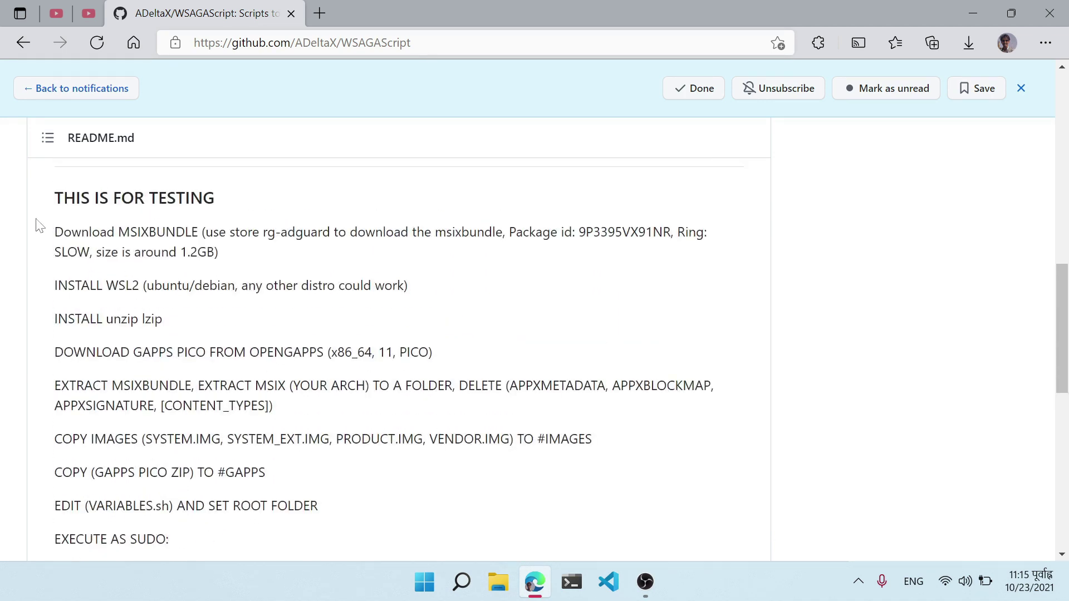
{"action": "left_click", "coordinate": [409, 564]}
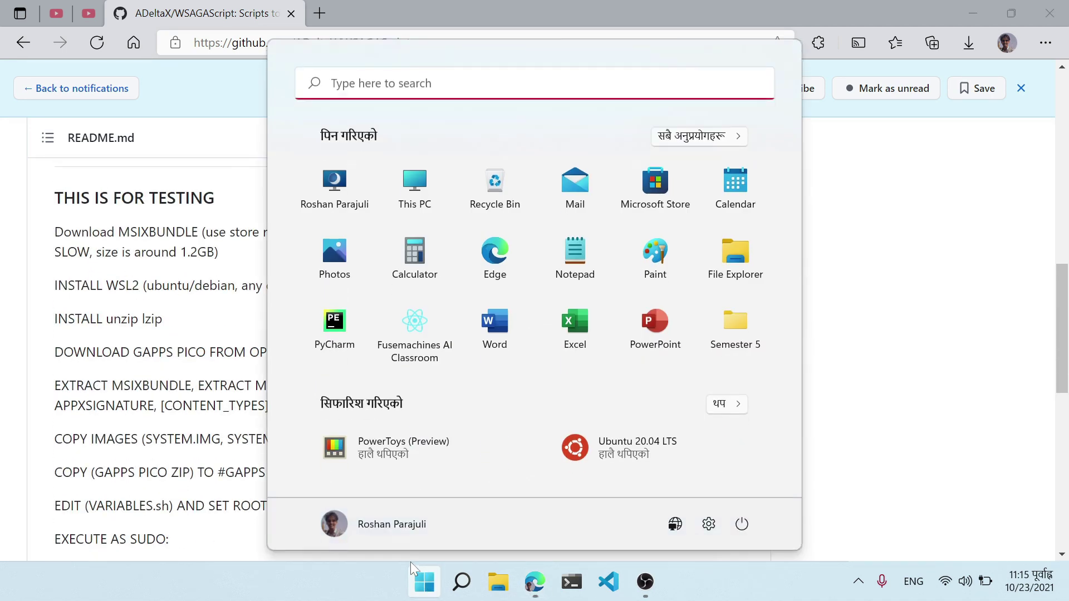
{"action": "left_click", "coordinate": [159, 273]}
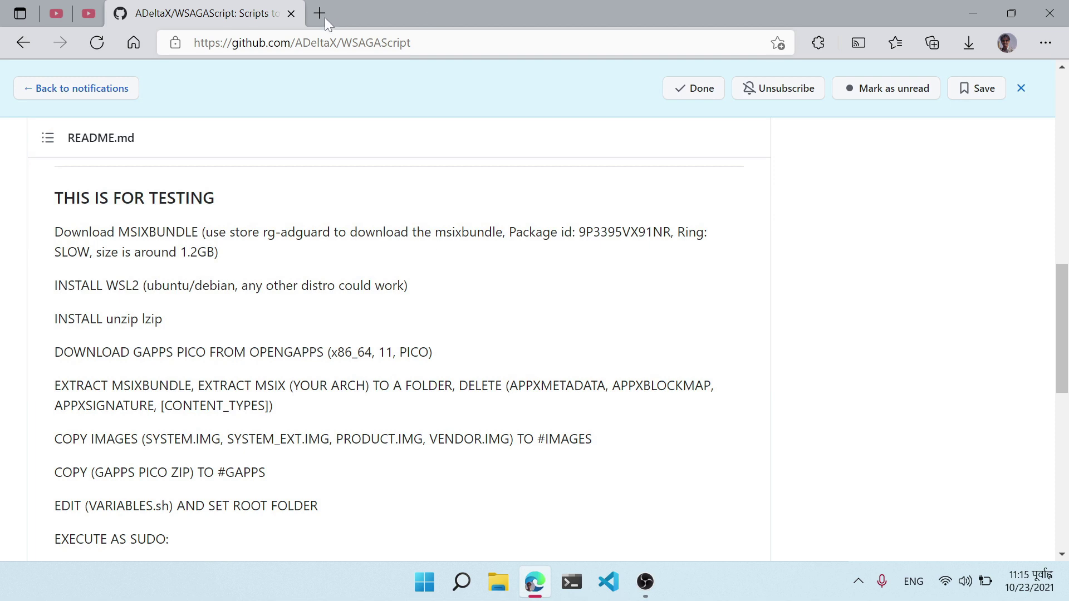
- Open store.rg-adguard.net in a new browser tab
{"action": "key", "text": "ctrl+t"}
{"action": "type", "text": "st"}
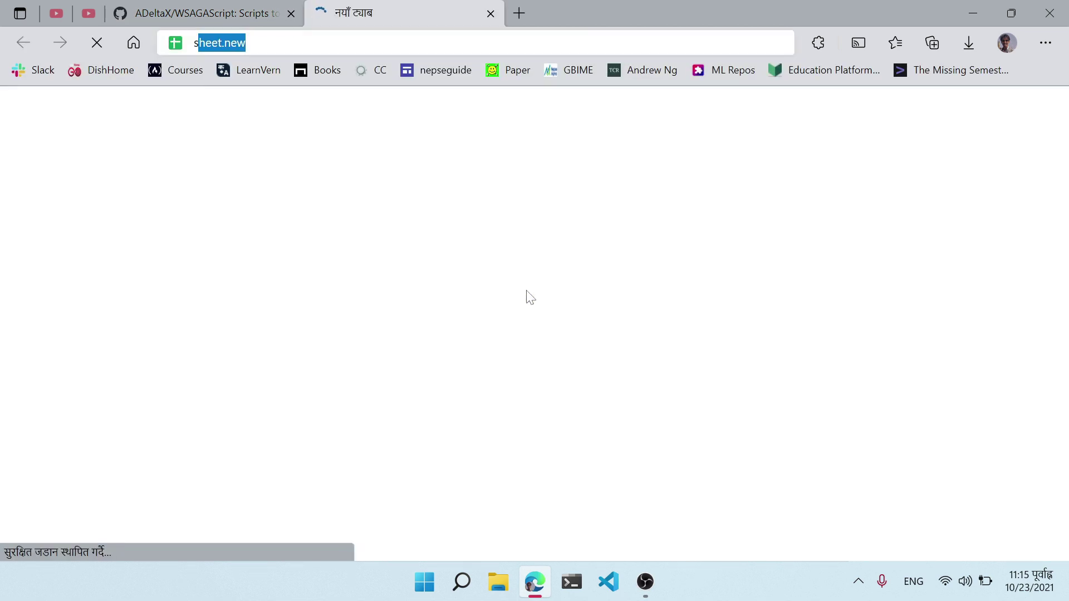
{"action": "type", "text": "o"}
{"action": "key", "text": "Return"}
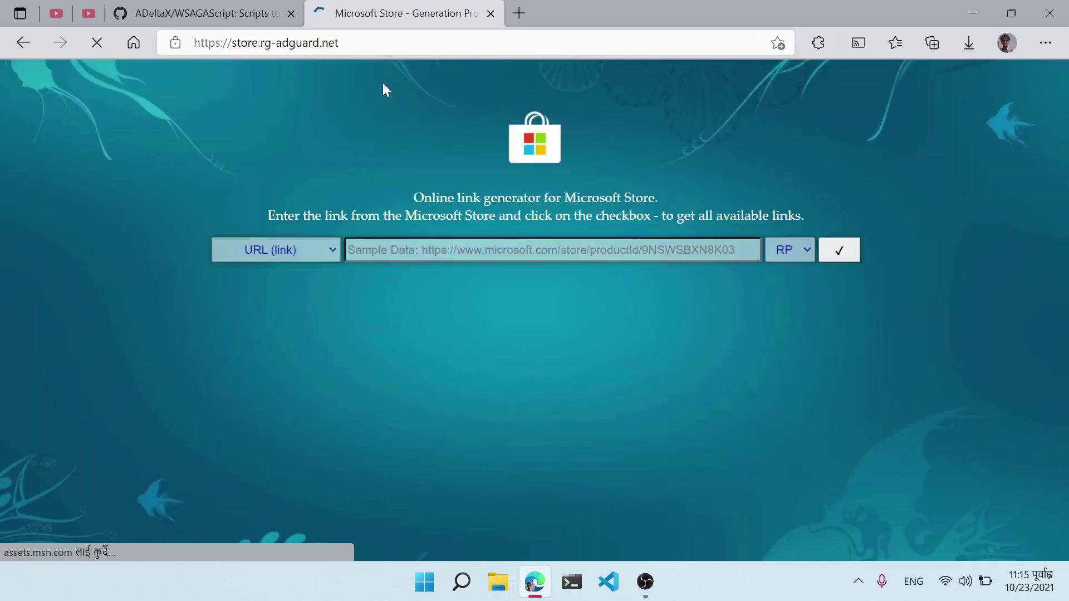
- Enter the store link microsoft.com/store/productId/9P3395VX91NR in the link generator, copying the package ID from the README
{"action": "left_click", "coordinate": [552, 249]}
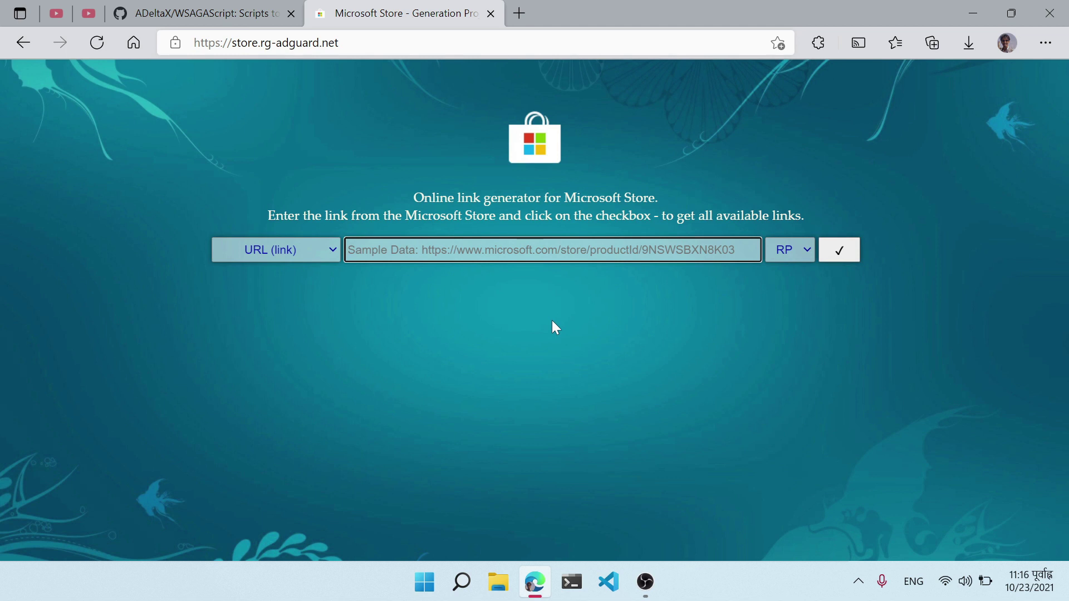
{"action": "type", "text": "microsoft.com/store"}
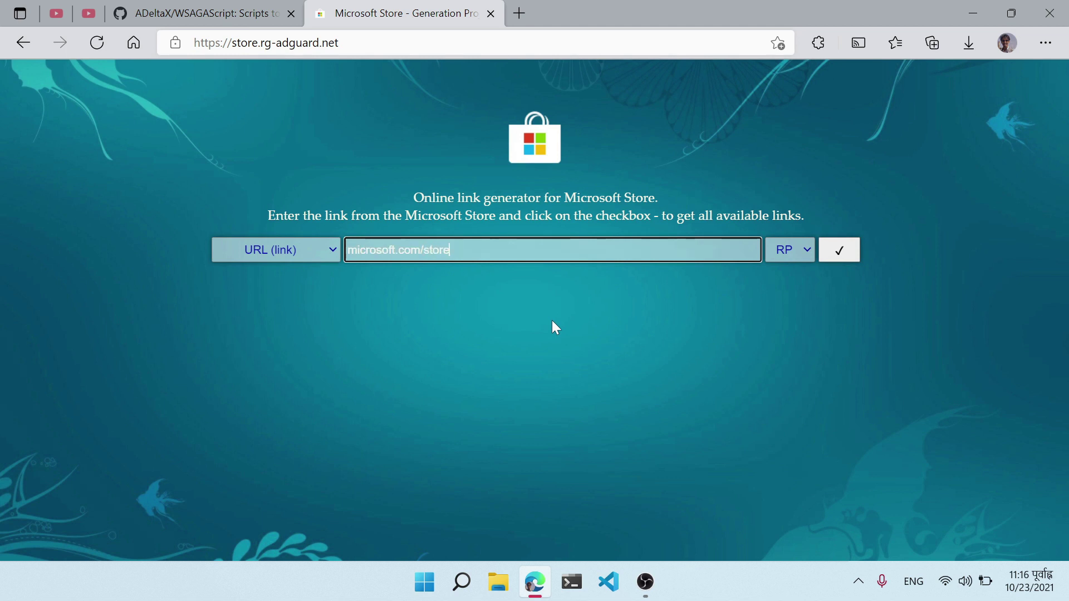
{"action": "type", "text": "/productId"}
{"action": "key", "text": "ctrl+shift+Tab"}
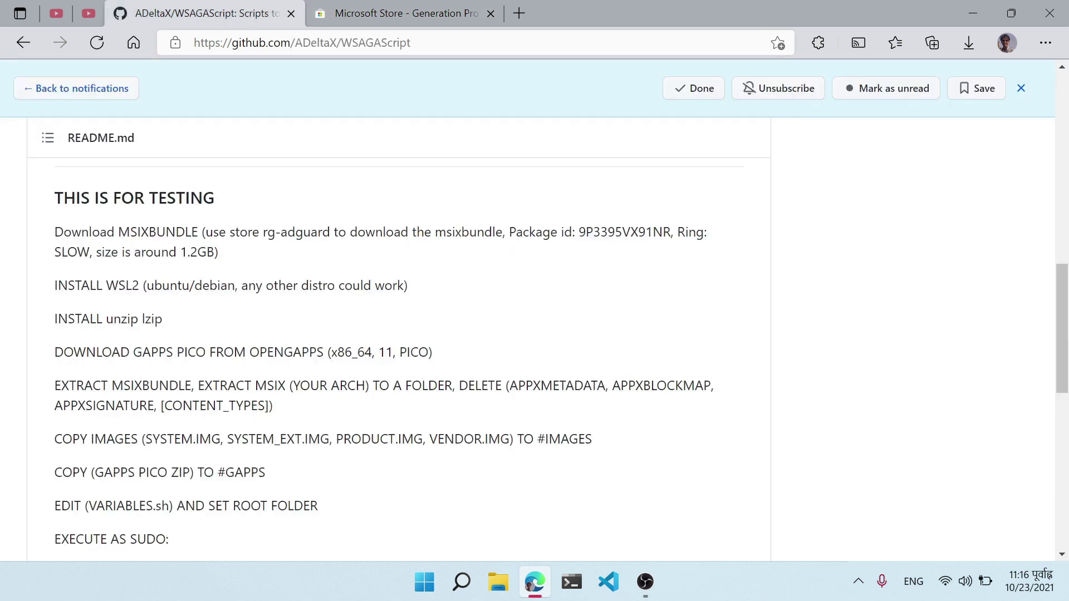
{"action": "double_click", "coordinate": [624, 232]}
{"action": "key", "text": "ctrl+c"}
{"action": "key", "text": "ctrl+Tab"}
{"action": "key", "text": "ctrl+v"}
- Generate the download links for the Slow ring and locate the WindowsSubsystemForAndroid msixbundle entry with its file size
{"action": "left_click", "coordinate": [793, 250]}
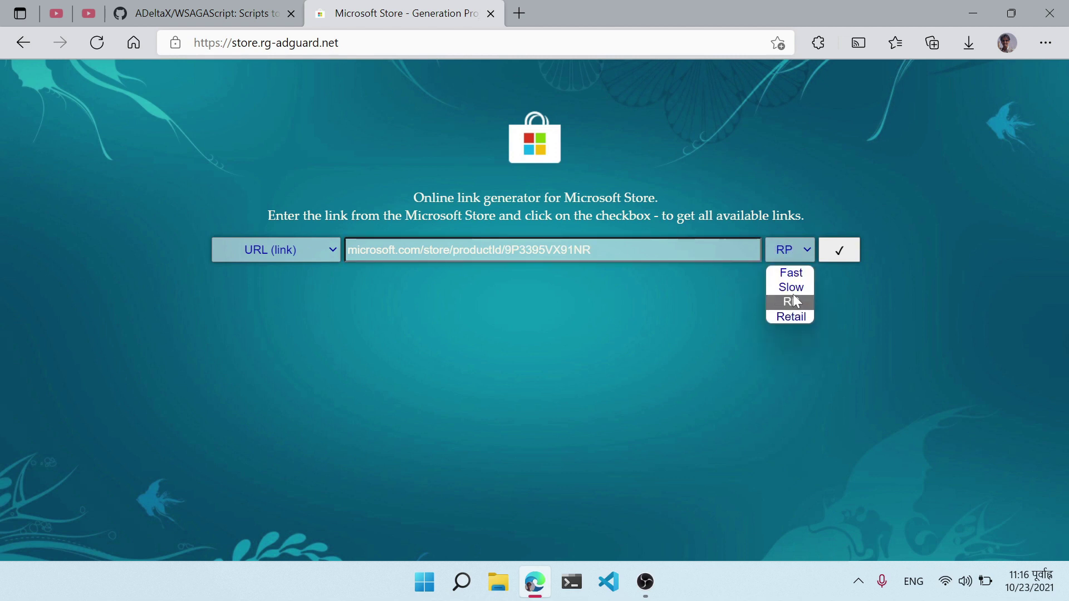
{"action": "left_click", "coordinate": [787, 287]}
{"action": "left_click", "coordinate": [841, 260]}
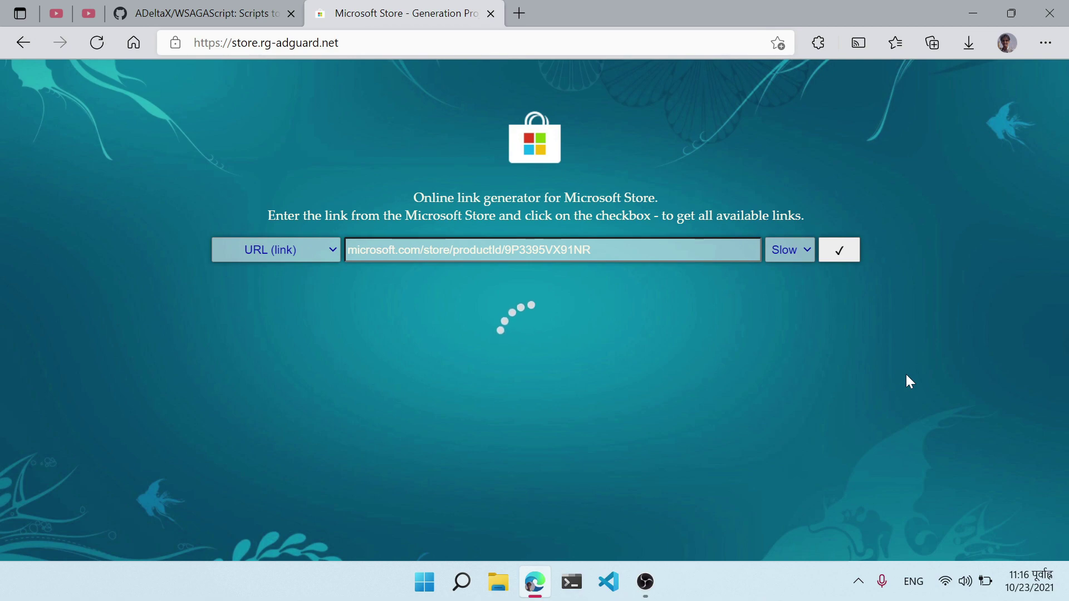
{"action": "scroll", "coordinate": [503, 358], "scroll_direction": "down", "scroll_amount": 10}
{"action": "scroll", "coordinate": [503, 358], "scroll_direction": "down", "scroll_amount": 2}
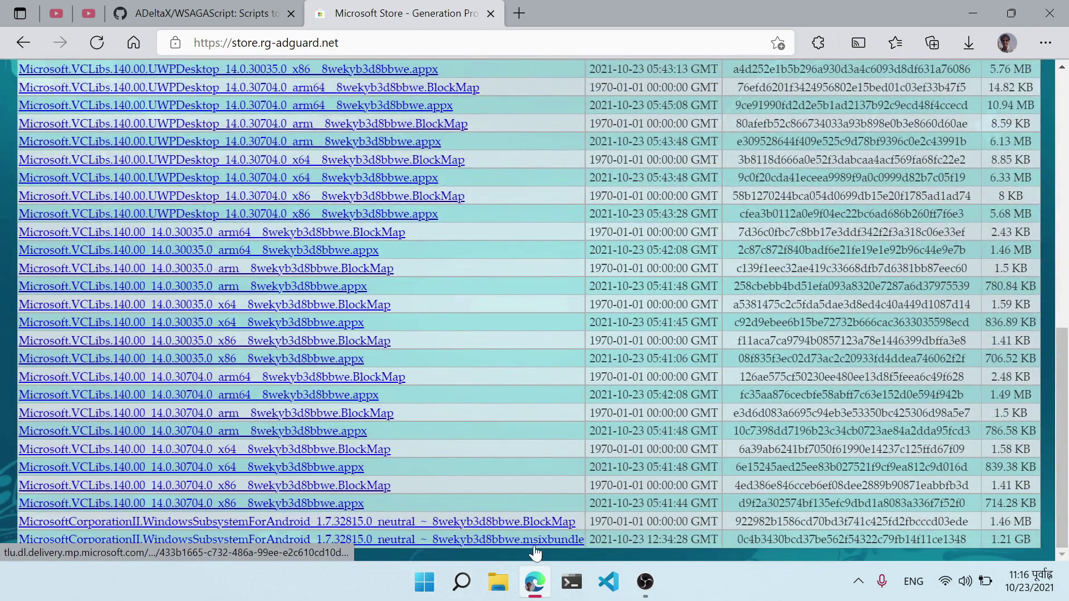
{"action": "left_click_drag", "start_coordinate": [1047, 541], "coordinate": [988, 547]}
{"action": "left_click", "coordinate": [988, 547]}
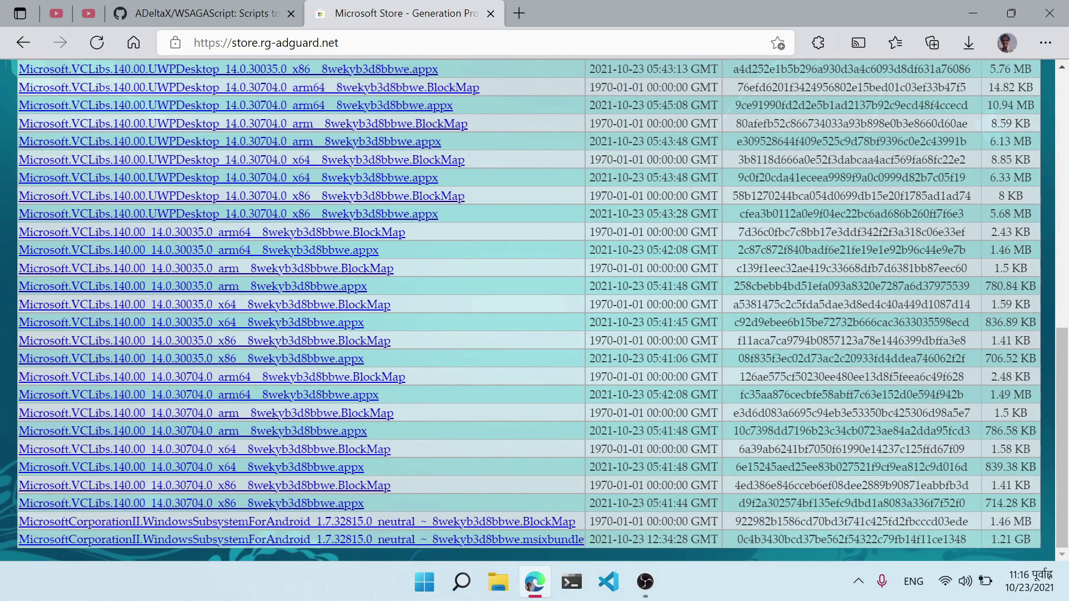
- Show the C drive in File Explorer and select the downloaded Windows Subsystem for Android bundle
{"action": "left_click", "coordinate": [111, 17]}
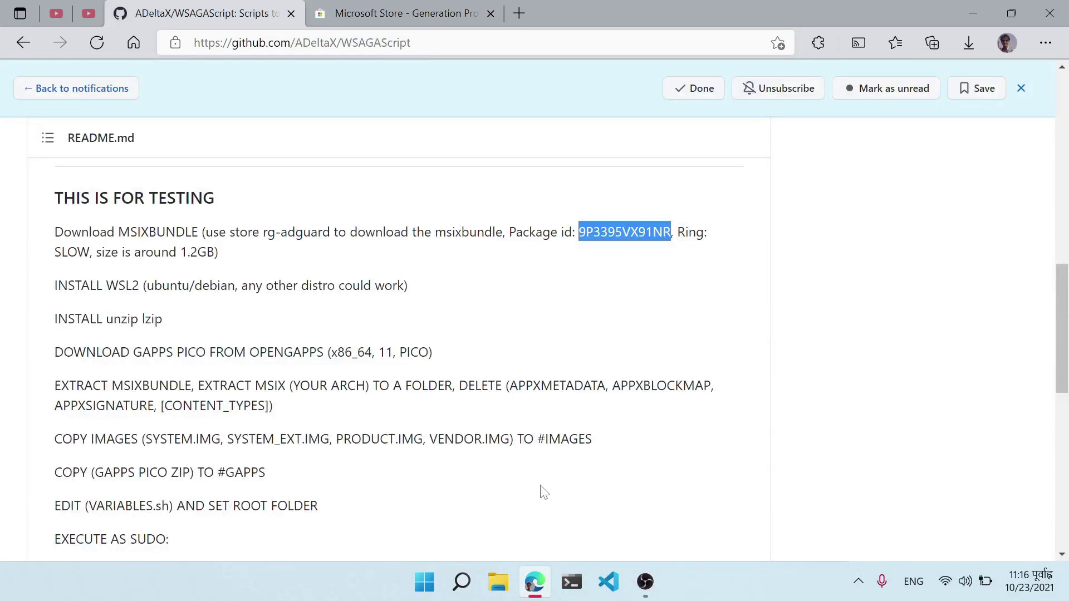
{"action": "key", "text": "super+e"}
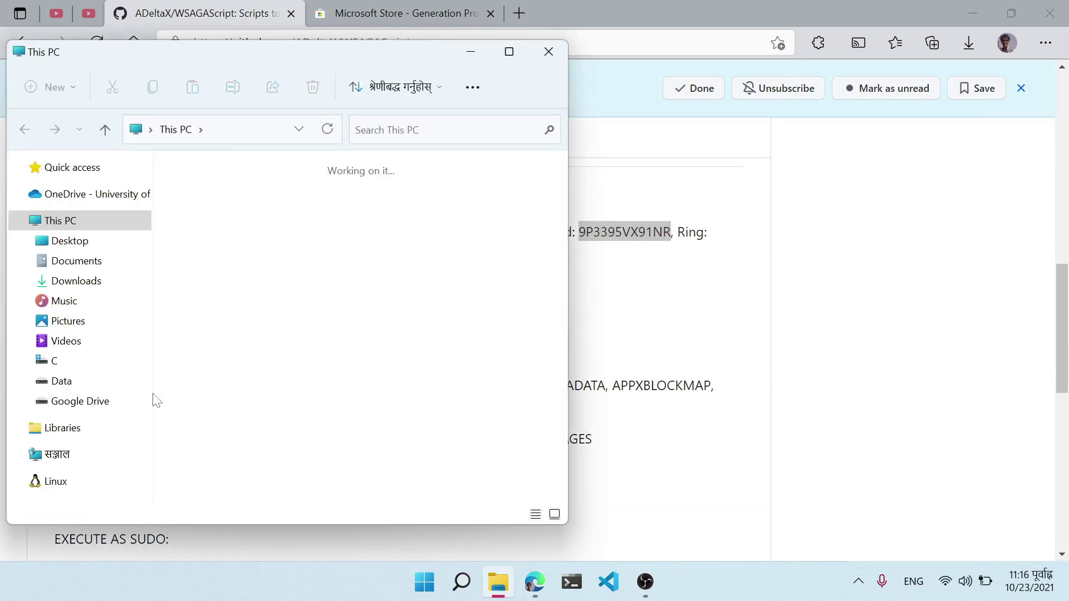
{"action": "left_click", "coordinate": [104, 366]}
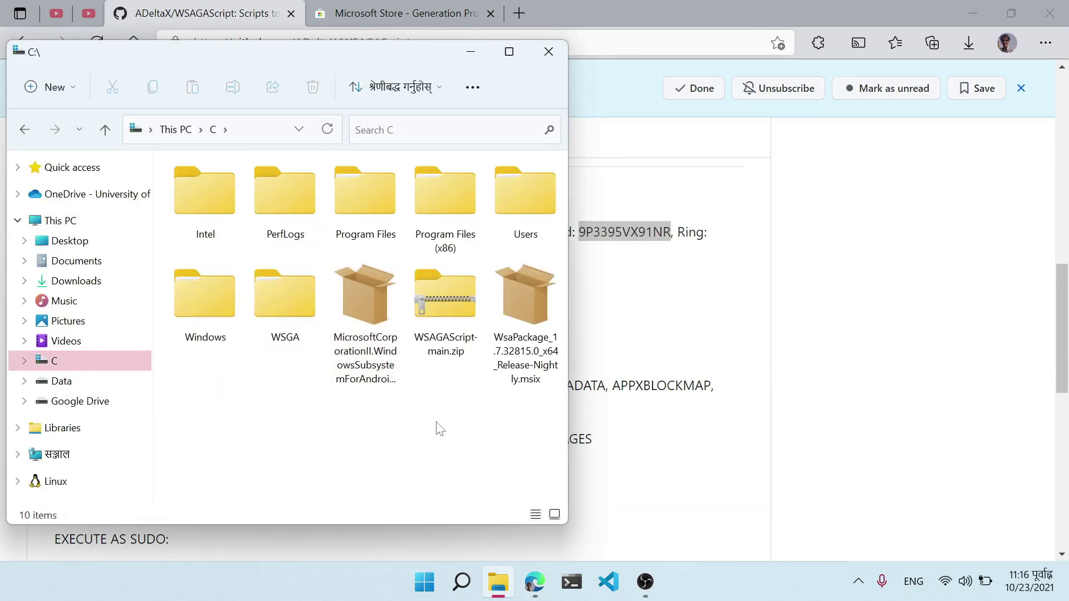
{"action": "double_click", "coordinate": [365, 322]}
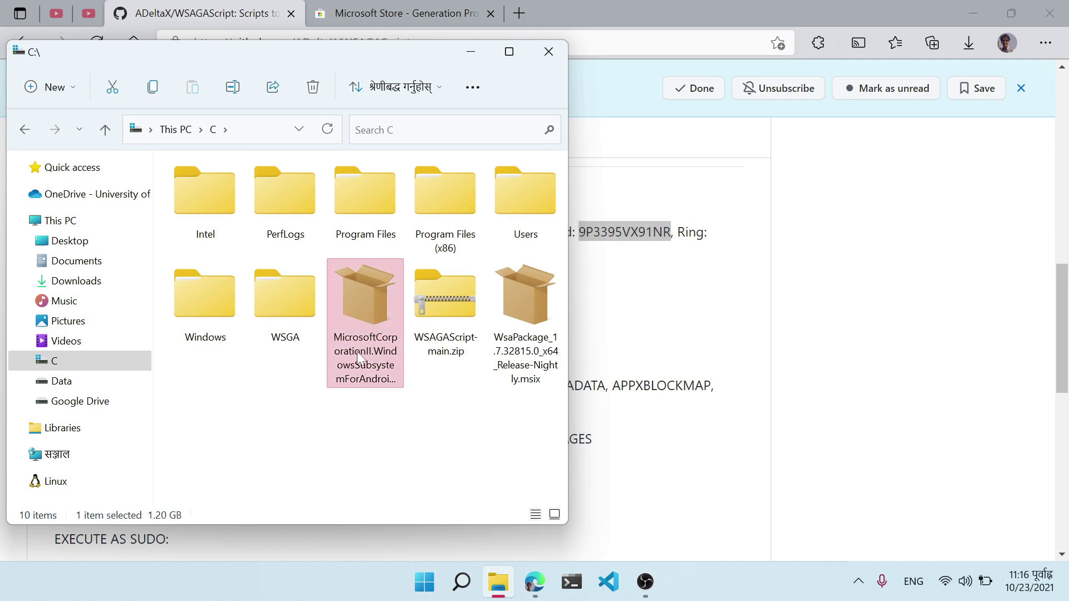
- Return to the WSAGAScript README in the browser and review the MSIXBUNDLE download and WSL2 installation lines
{"action": "left_click", "coordinate": [384, 12]}
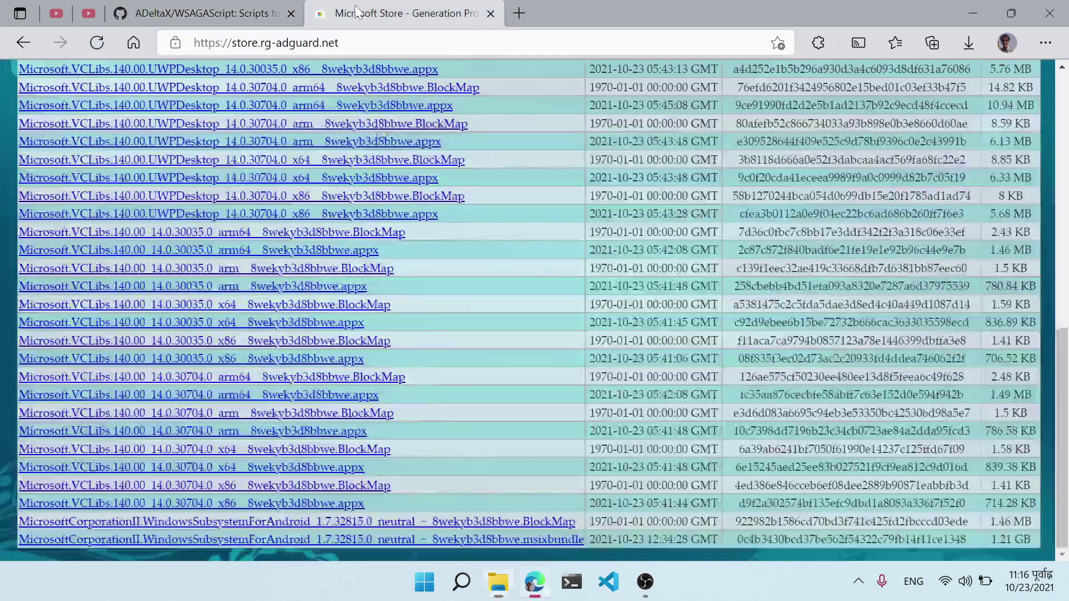
{"action": "left_click", "coordinate": [248, 14]}
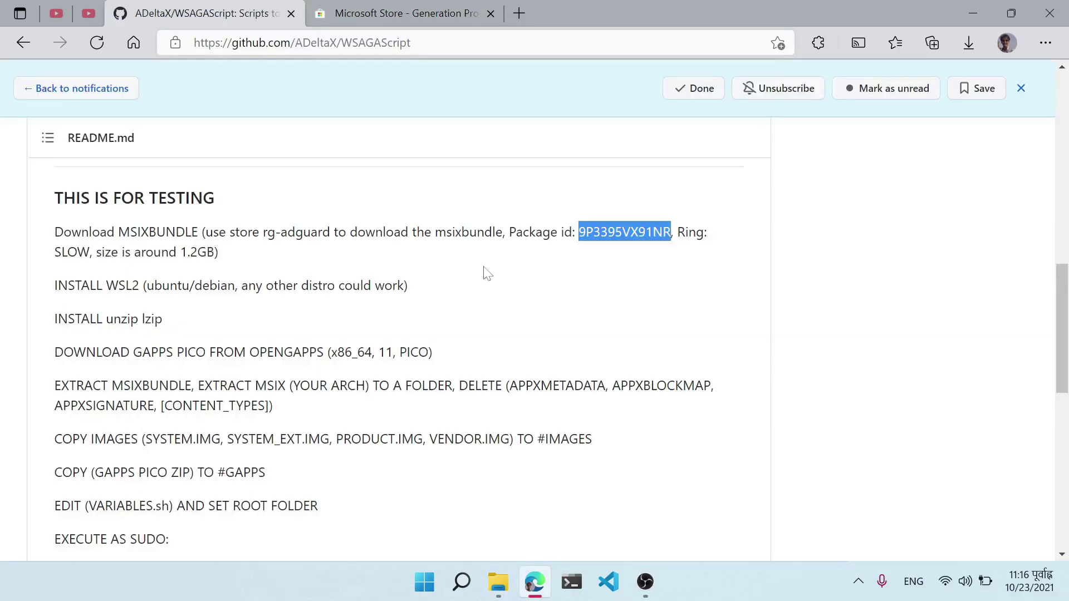
{"action": "left_click_drag", "start_coordinate": [241, 258], "coordinate": [47, 219]}
{"action": "left_click", "coordinate": [259, 275]}
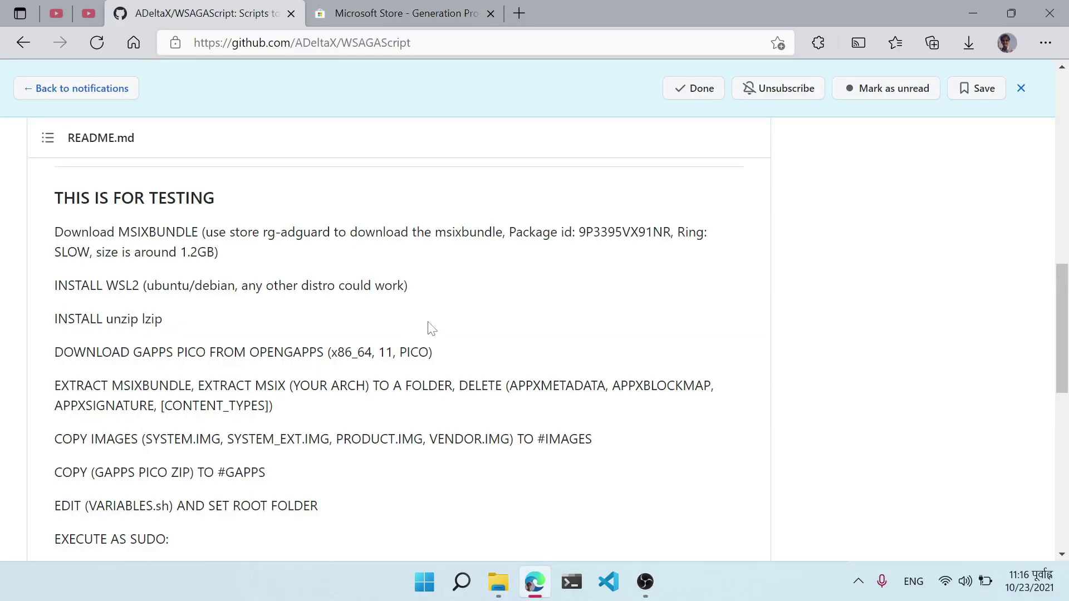
{"action": "left_click_drag", "start_coordinate": [433, 287], "coordinate": [56, 286]}
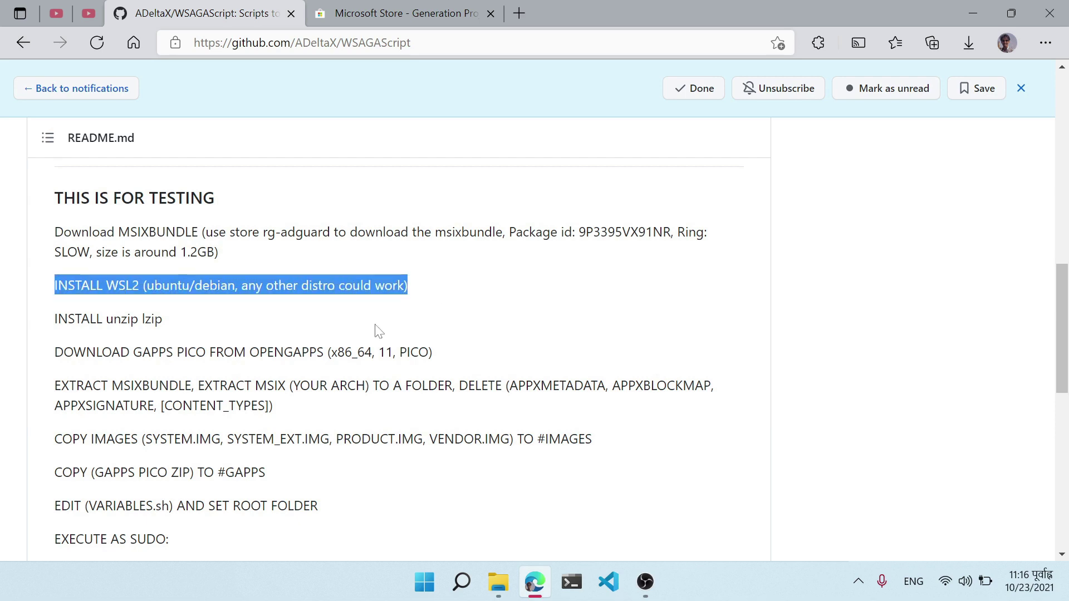
{"action": "left_click", "coordinate": [412, 313]}
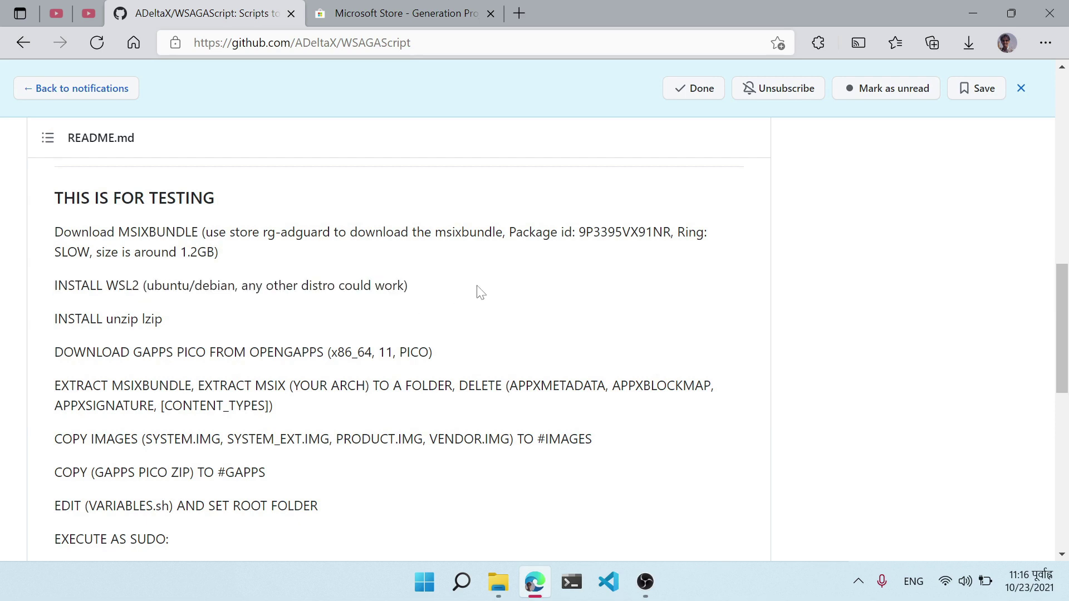
- Check the Windows Subsystem for Linux entry in Turn Windows features on or off, and close the dialog without changes
{"action": "key", "text": "super"}
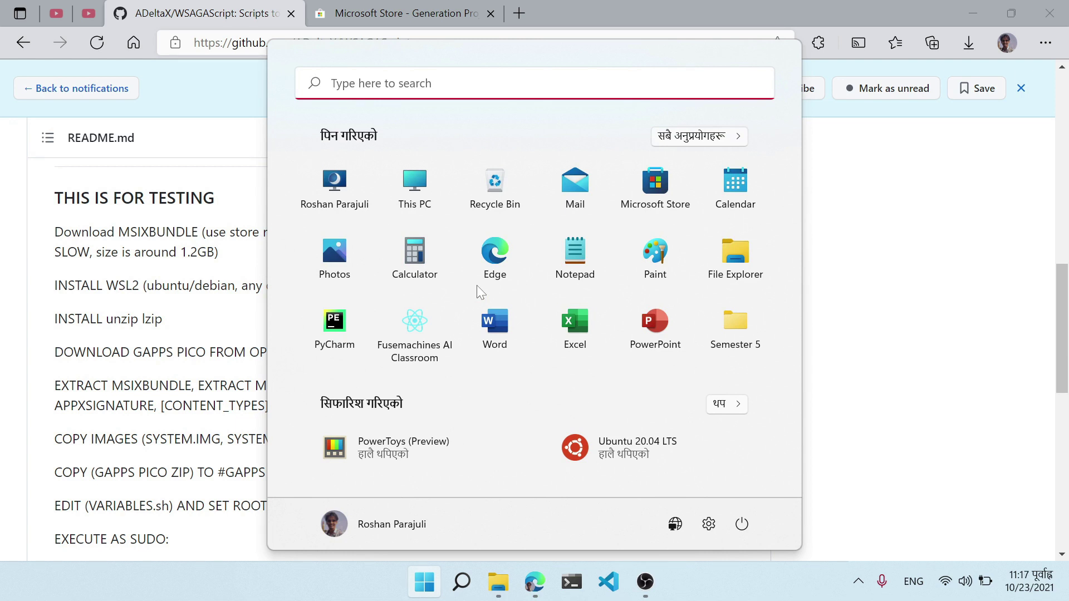
{"action": "type", "text": "turn win"}
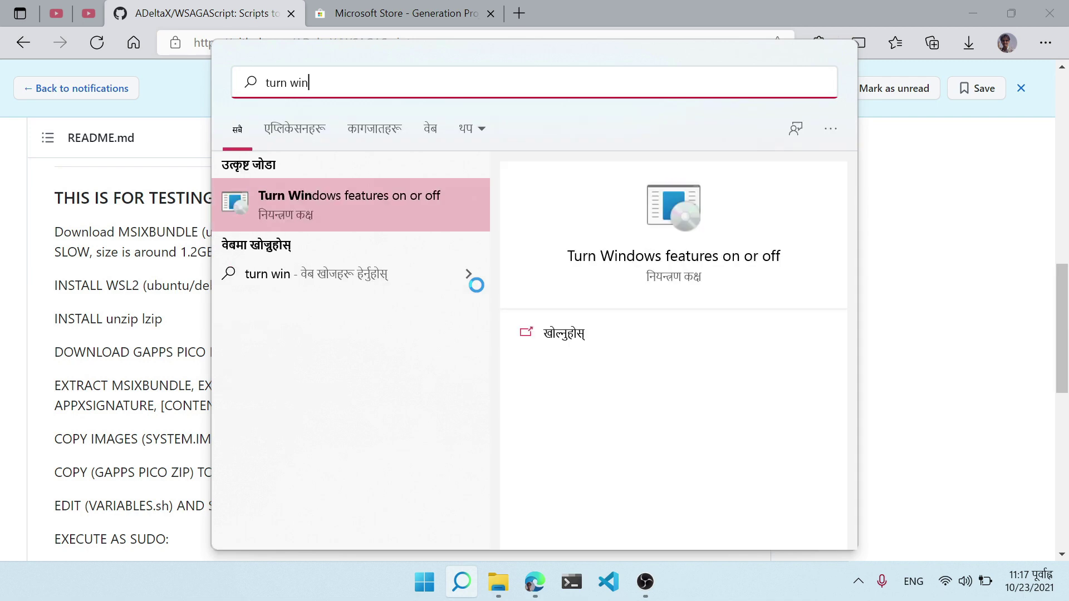
{"action": "key", "text": "Return"}
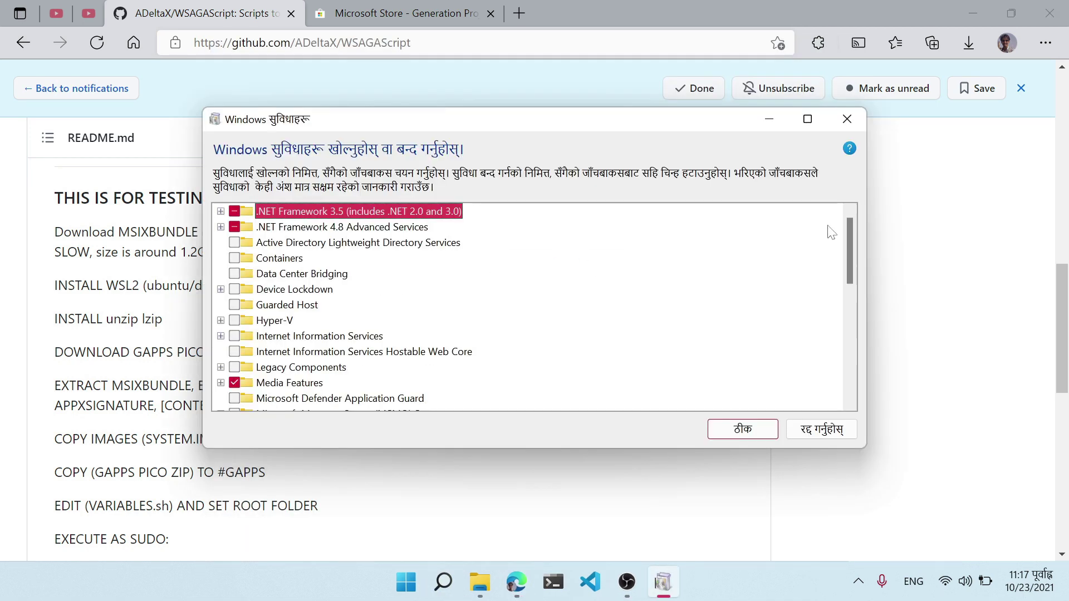
{"action": "left_click_drag", "start_coordinate": [850, 245], "coordinate": [849, 382]}
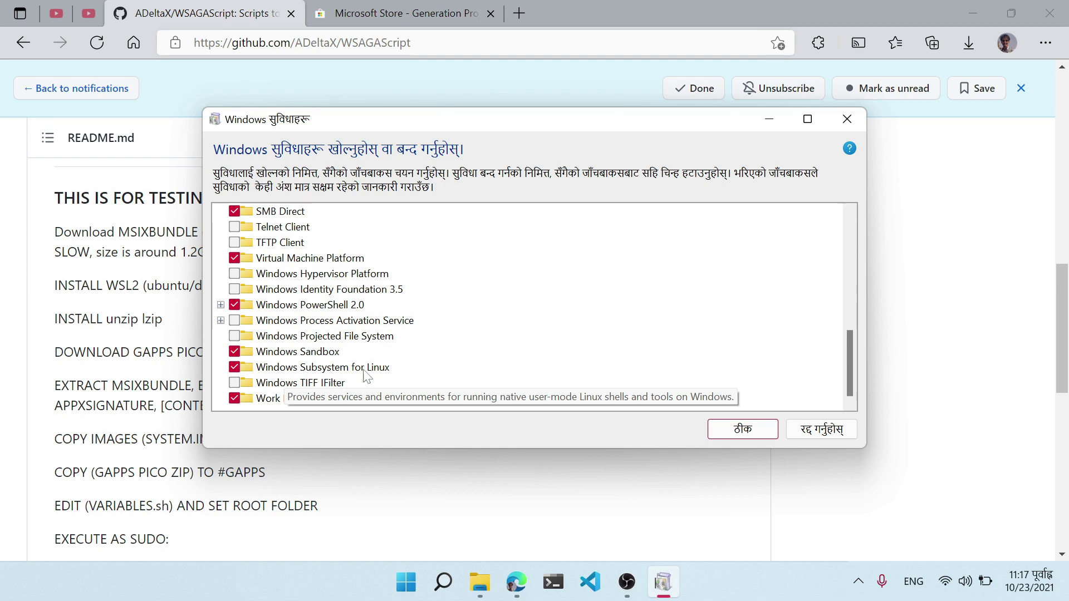
{"action": "left_click", "coordinate": [847, 118]}
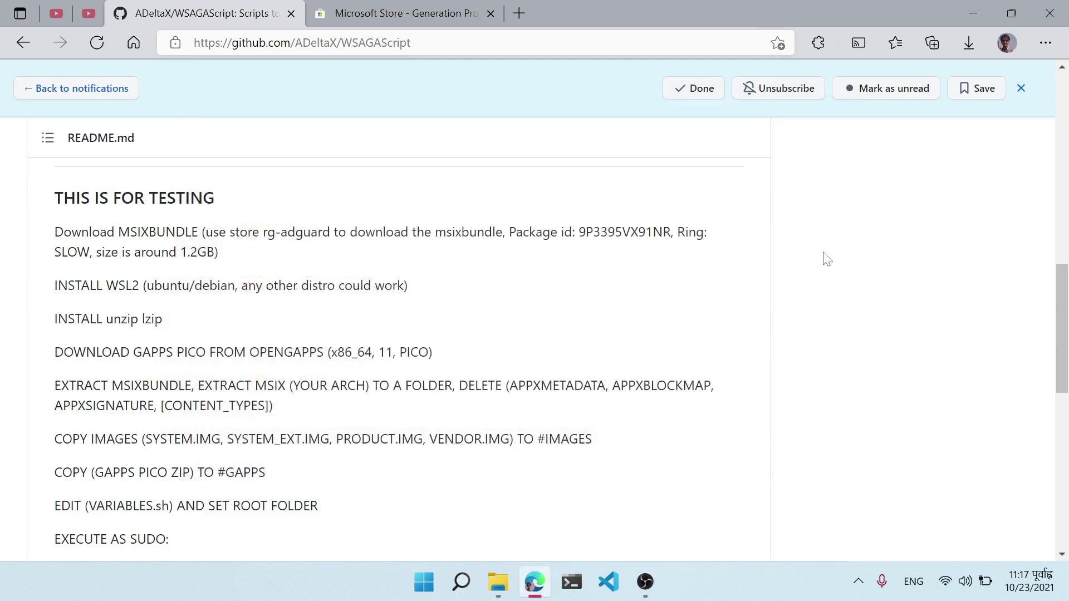
- Launch the Microsoft Store app and go back to the README in the browser
{"action": "key", "text": "super"}
{"action": "type", "text": "store"}
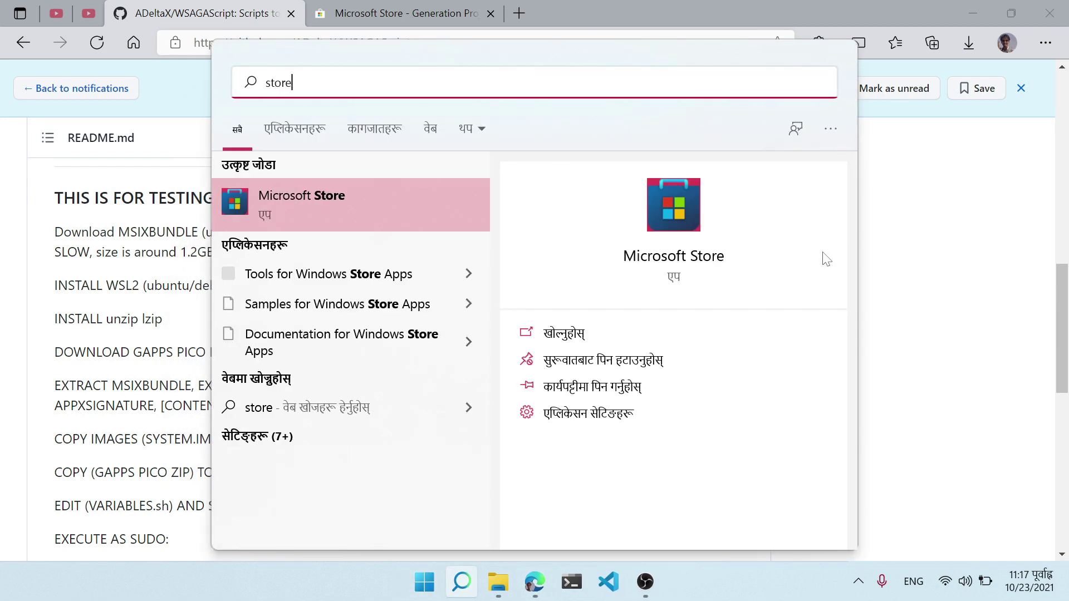
{"action": "key", "text": "Return"}
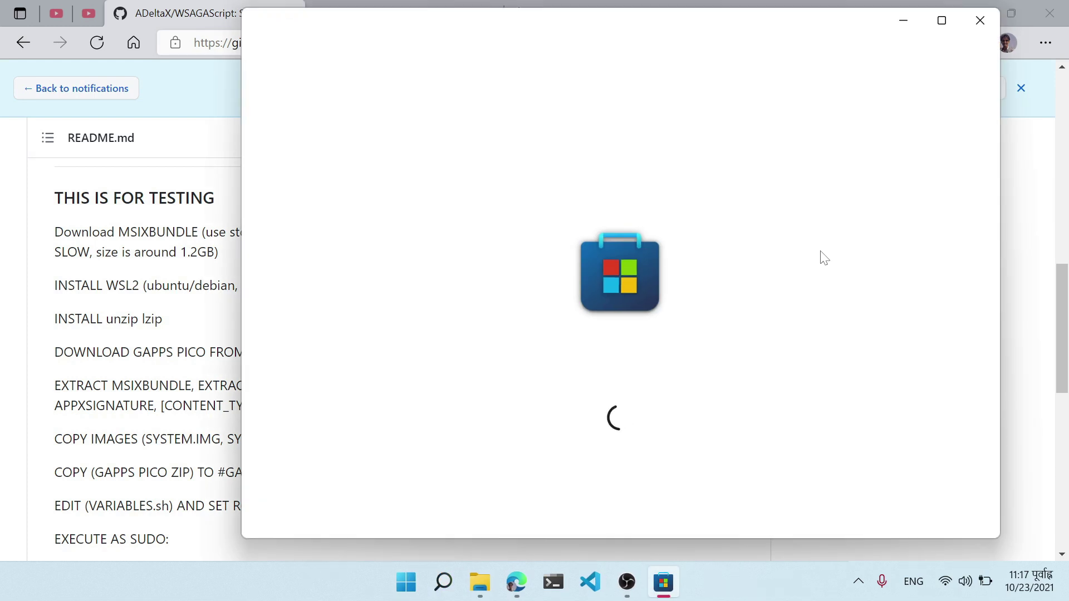
{"action": "left_click", "coordinate": [194, 334]}
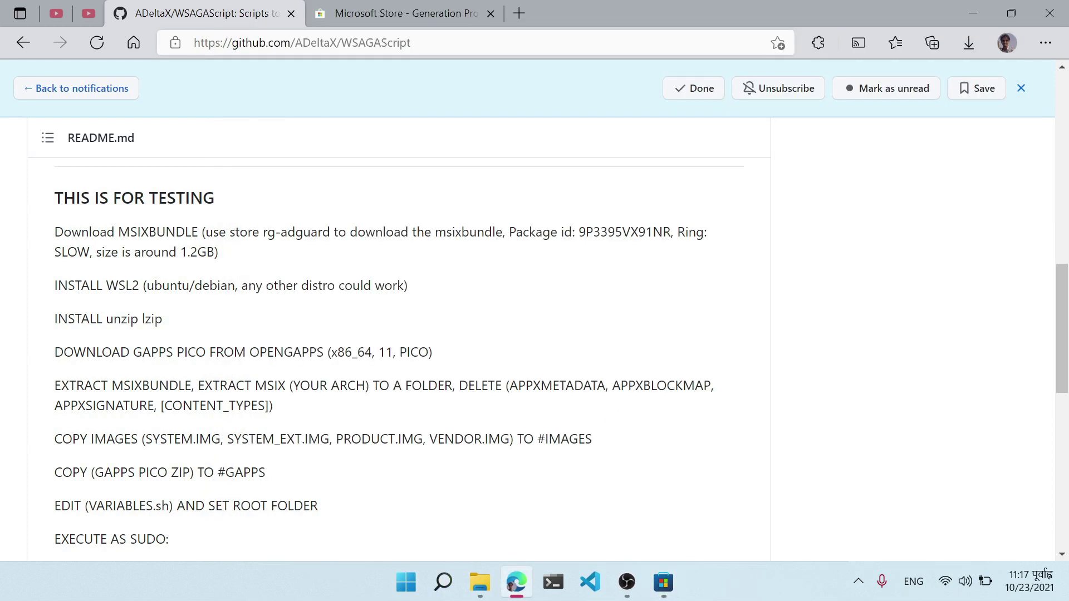
- Switch to the Microsoft Store, search for "ubuntu" and open the Ubuntu 20.04 LTS app page
{"action": "left_click", "coordinate": [663, 582]}
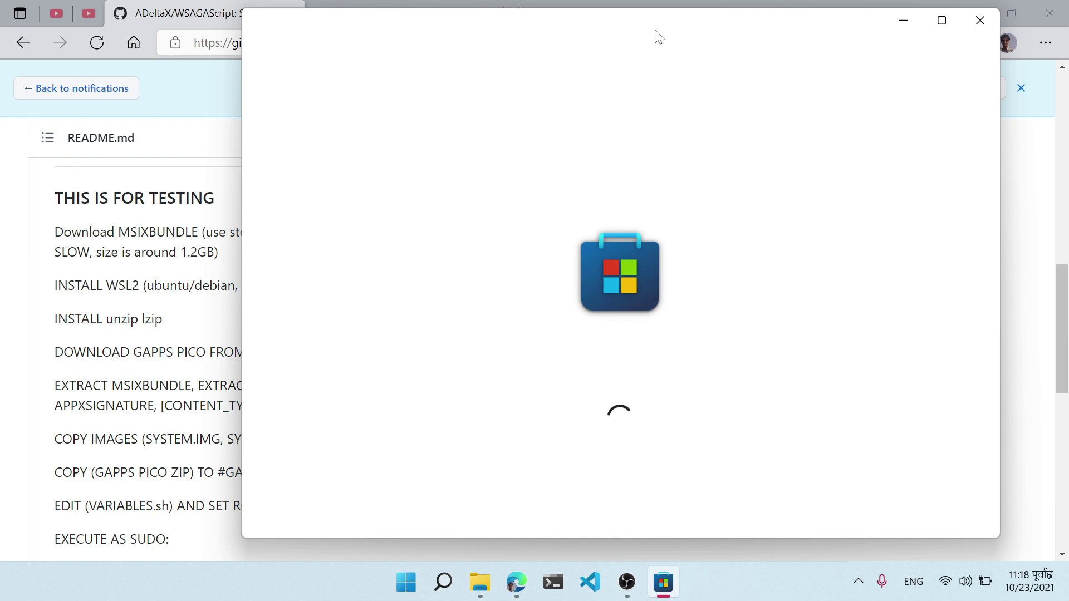
{"action": "left_click_drag", "start_coordinate": [656, 22], "coordinate": [687, 35]}
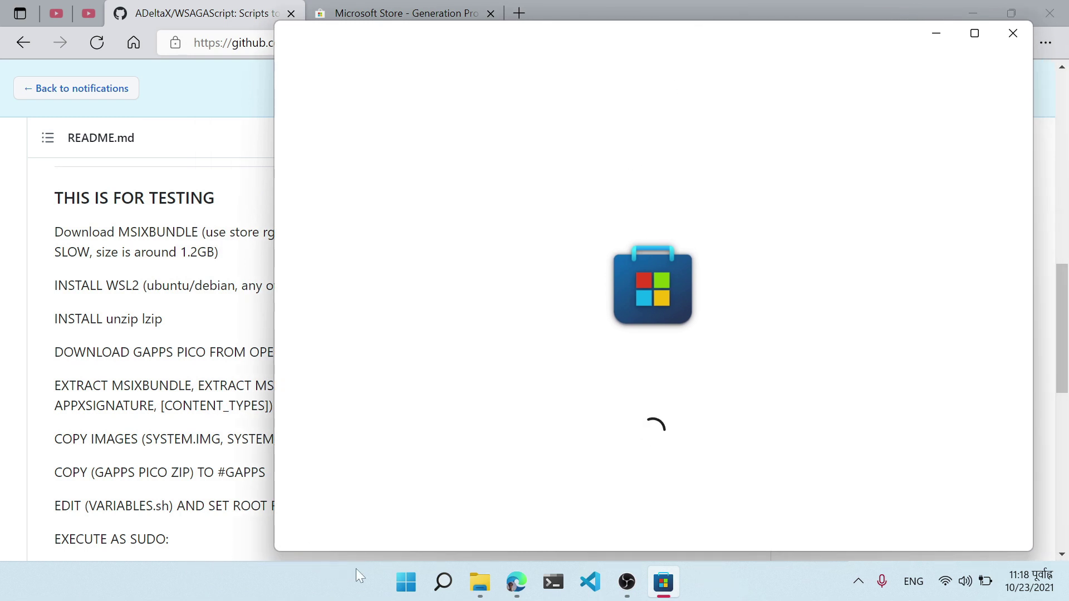
{"action": "left_click", "coordinate": [406, 582]}
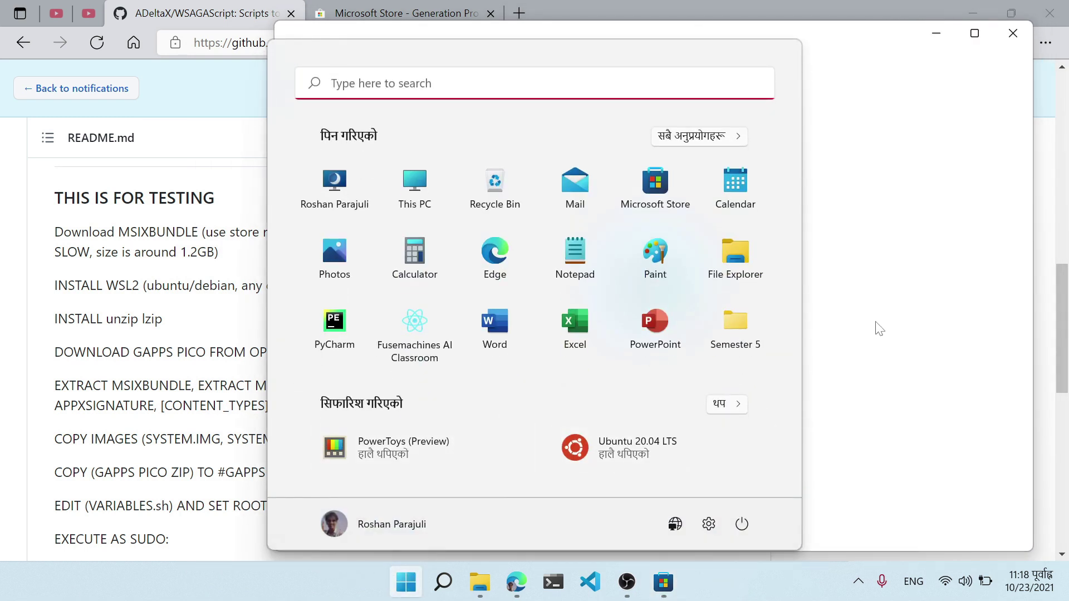
{"action": "left_click", "coordinate": [878, 328]}
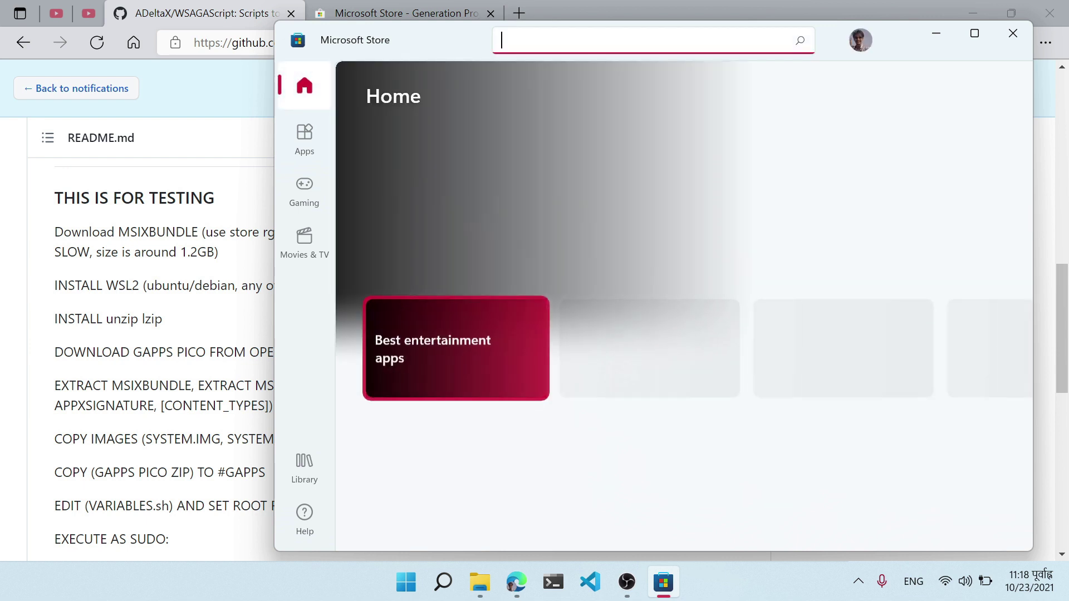
{"action": "type", "text": "ubuntu"}
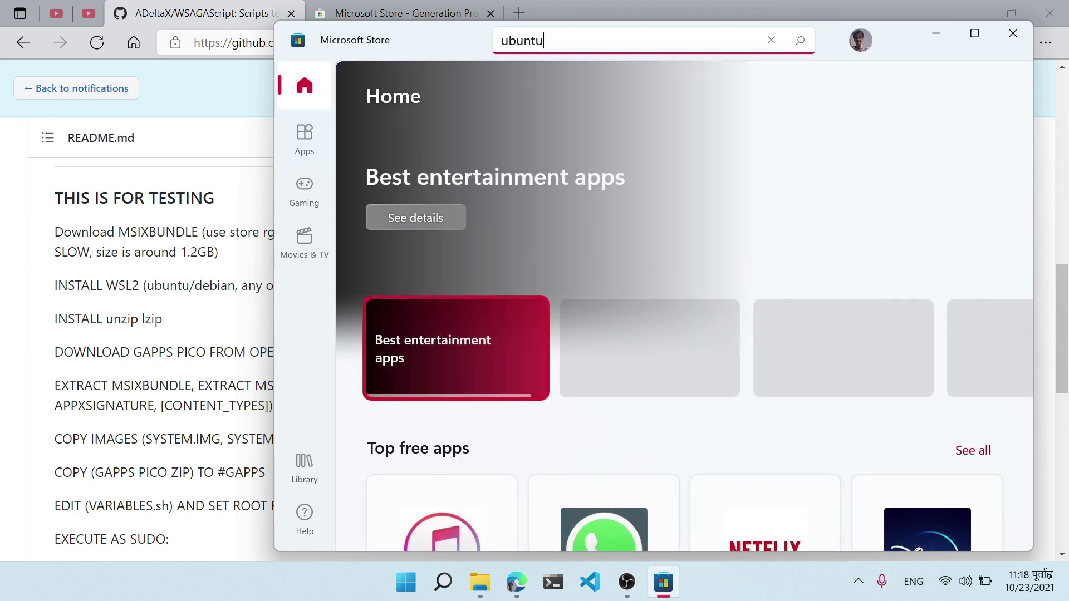
{"action": "key", "text": "Return"}
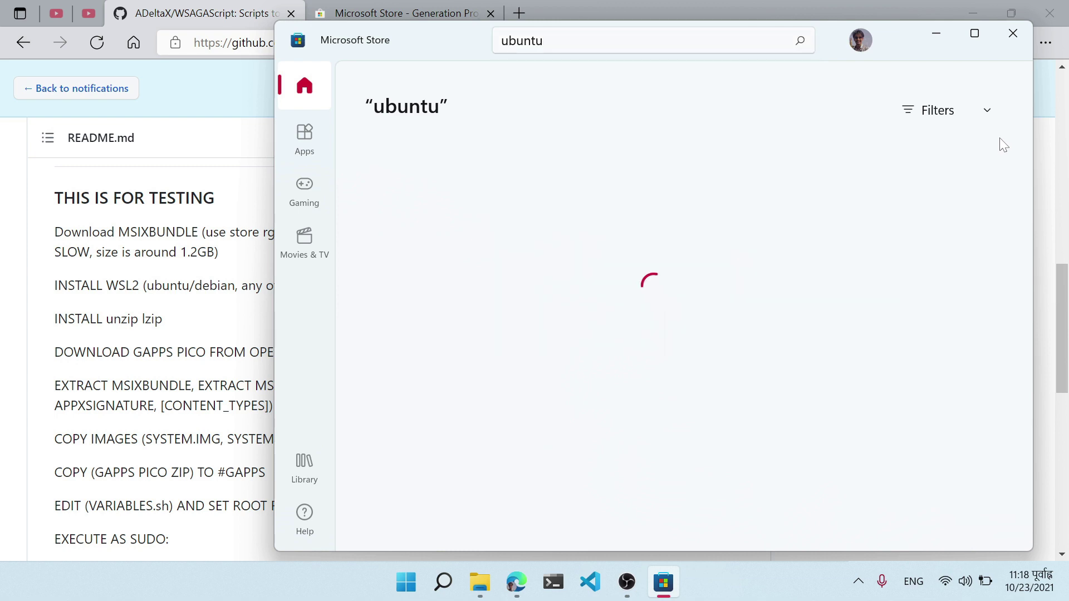
{"action": "scroll", "coordinate": [508, 332], "scroll_direction": "down", "scroll_amount": 4}
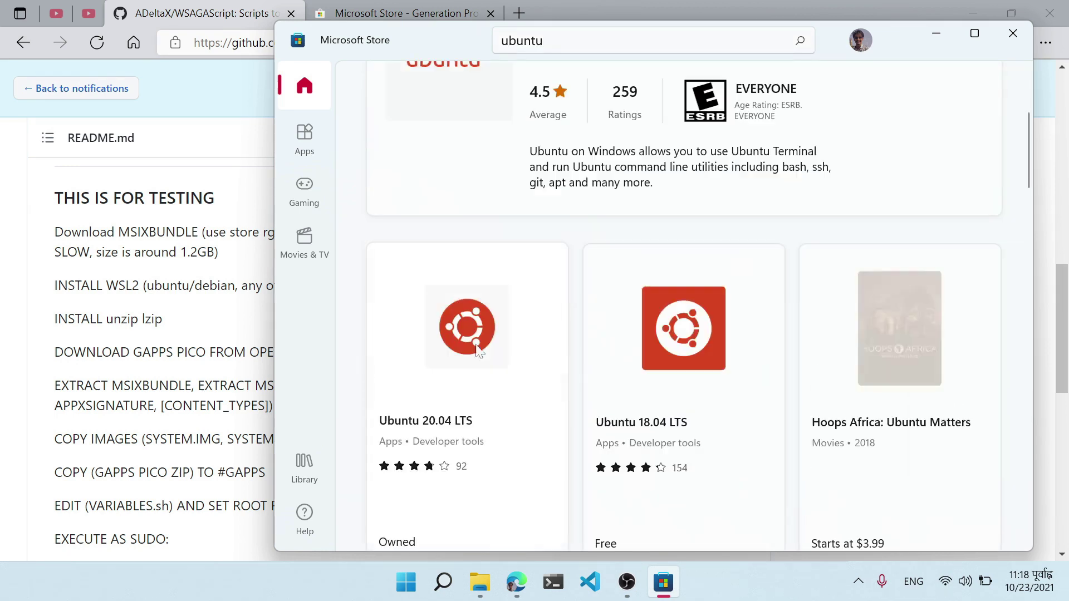
{"action": "left_click", "coordinate": [496, 270]}
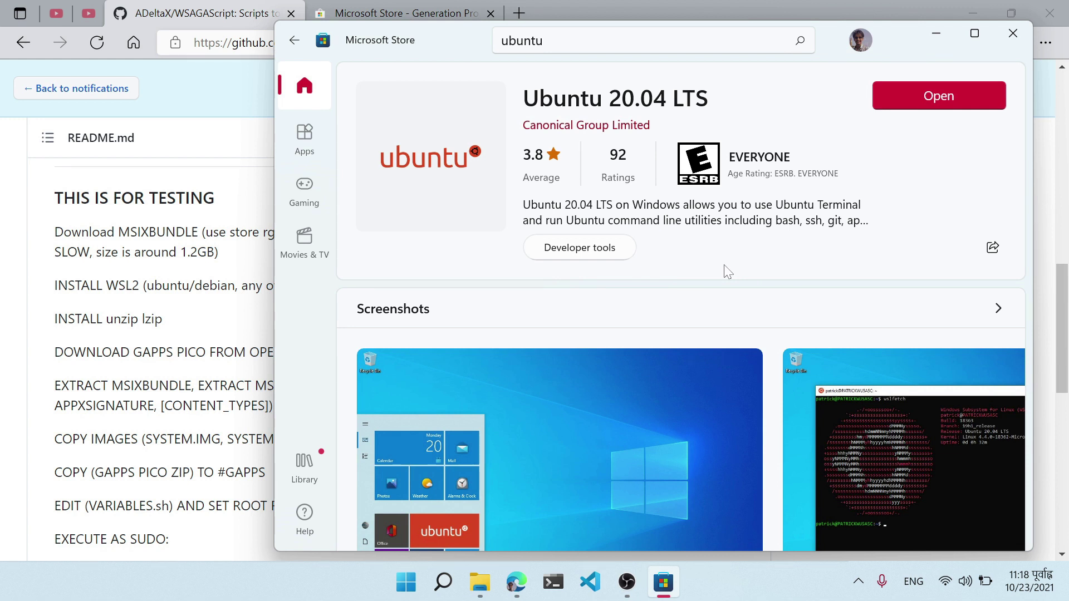
- Look through the Ubuntu 20.04 LTS page, view its terminal screenshot enlarged, and minimize the store window
{"action": "scroll", "coordinate": [724, 265], "scroll_direction": "down", "scroll_amount": 3}
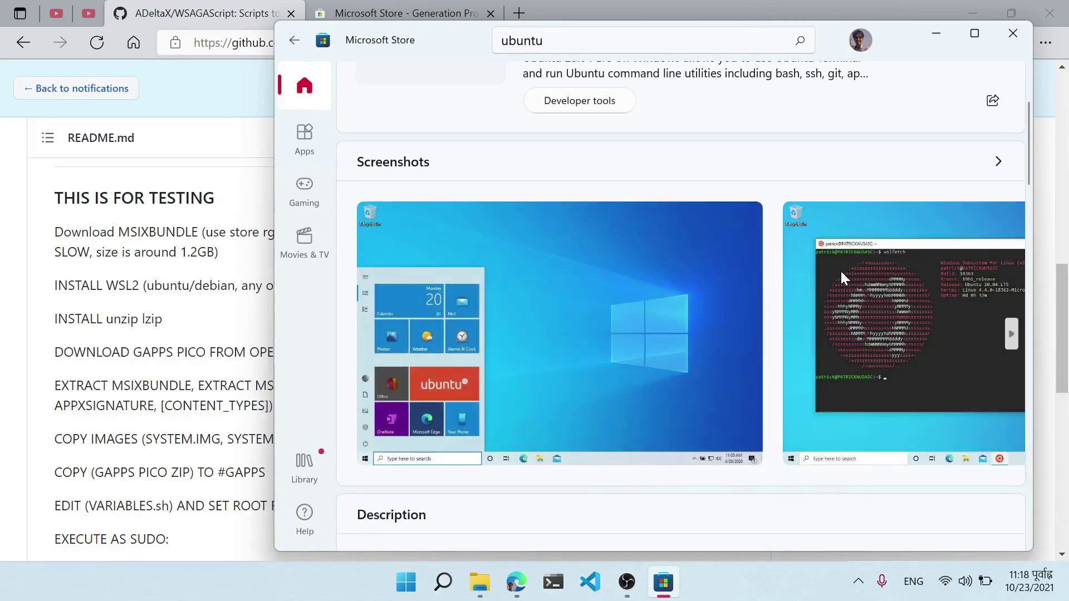
{"action": "scroll", "coordinate": [845, 276], "scroll_direction": "down", "scroll_amount": 3}
{"action": "scroll", "coordinate": [880, 366], "scroll_direction": "up", "scroll_amount": 4}
{"action": "left_click", "coordinate": [881, 369]}
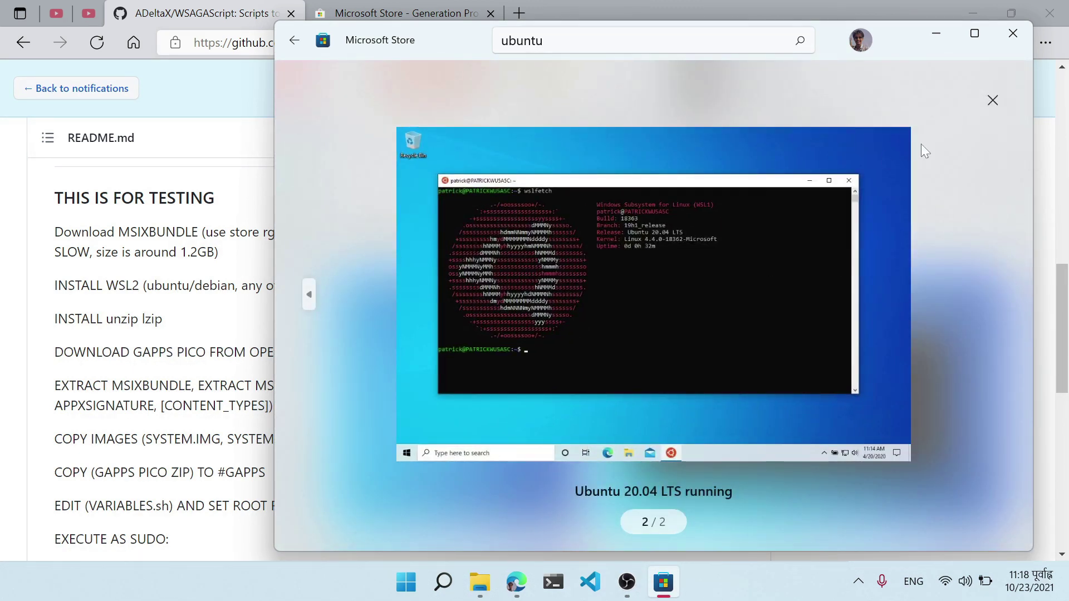
{"action": "left_click", "coordinate": [982, 106]}
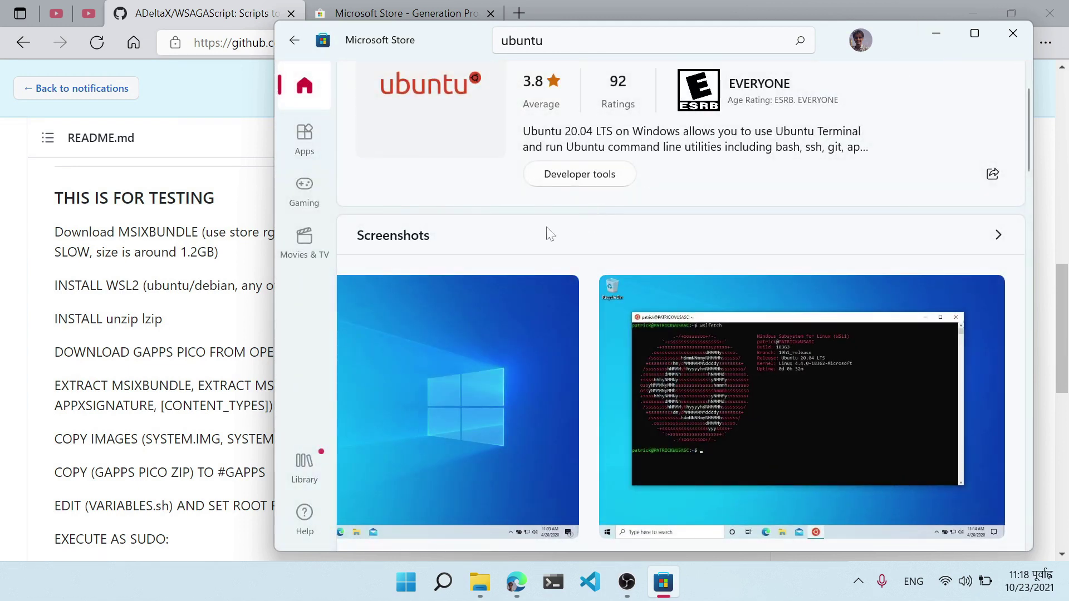
{"action": "left_click", "coordinate": [936, 34]}
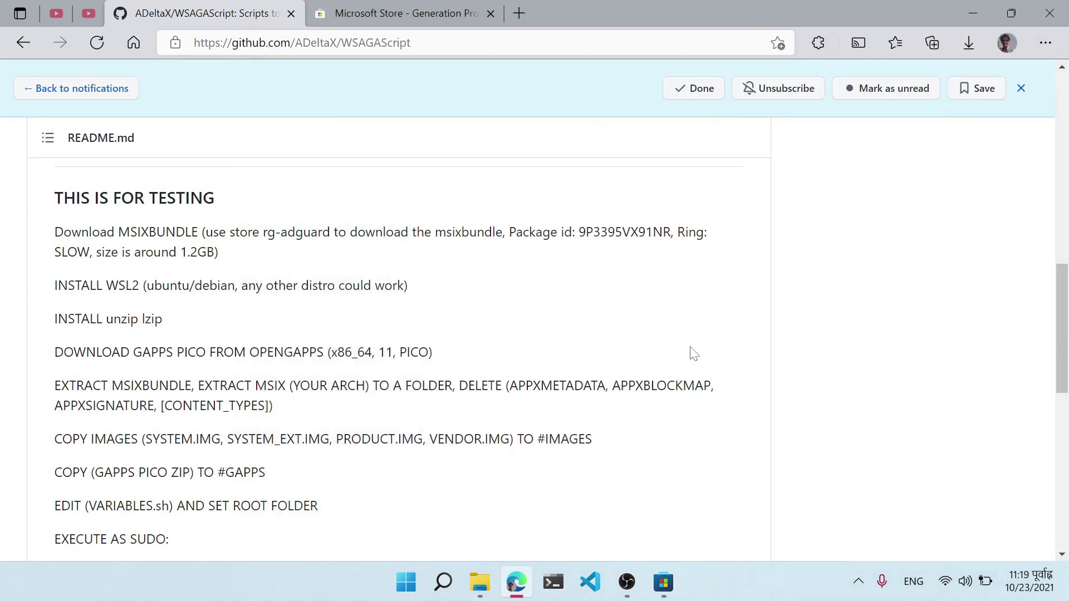
- Launch the Ubuntu 20.04 LTS terminal and arrange it side by side with the browser's README
{"action": "key", "text": "super"}
{"action": "left_click", "coordinate": [883, 425]}
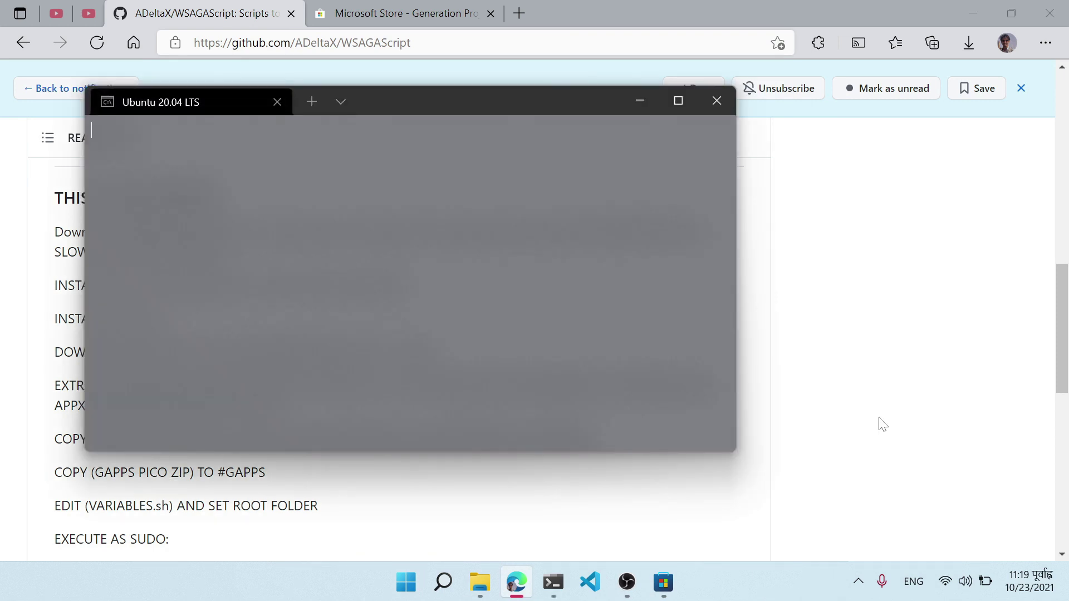
{"action": "left_click_drag", "start_coordinate": [334, 109], "coordinate": [704, 125]}
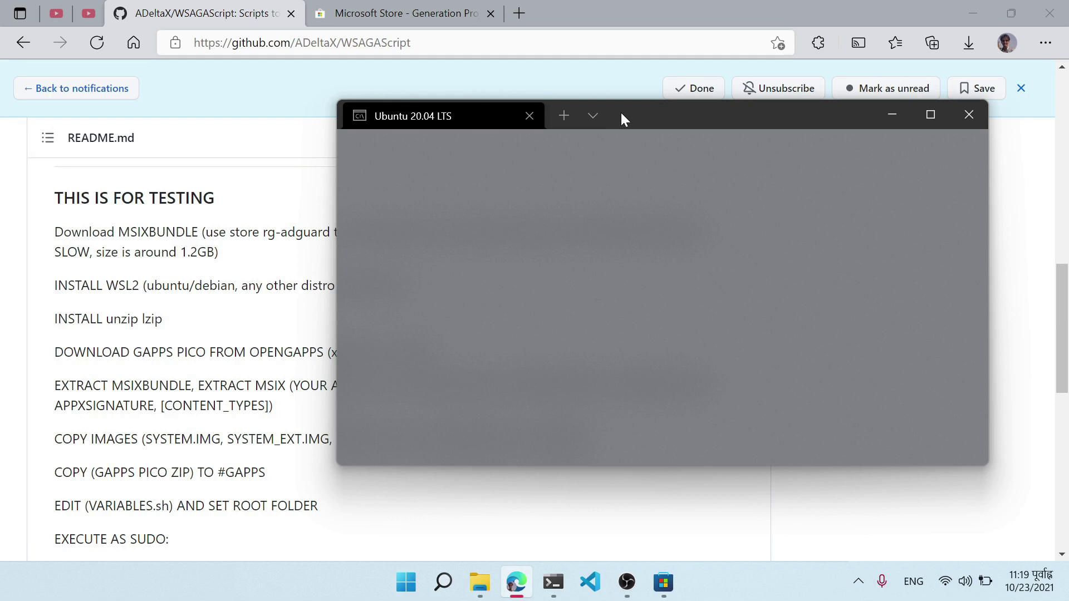
{"action": "left_click_drag", "start_coordinate": [622, 113], "coordinate": [747, 156]}
{"action": "left_click_drag", "start_coordinate": [754, 9], "coordinate": [3, 167]}
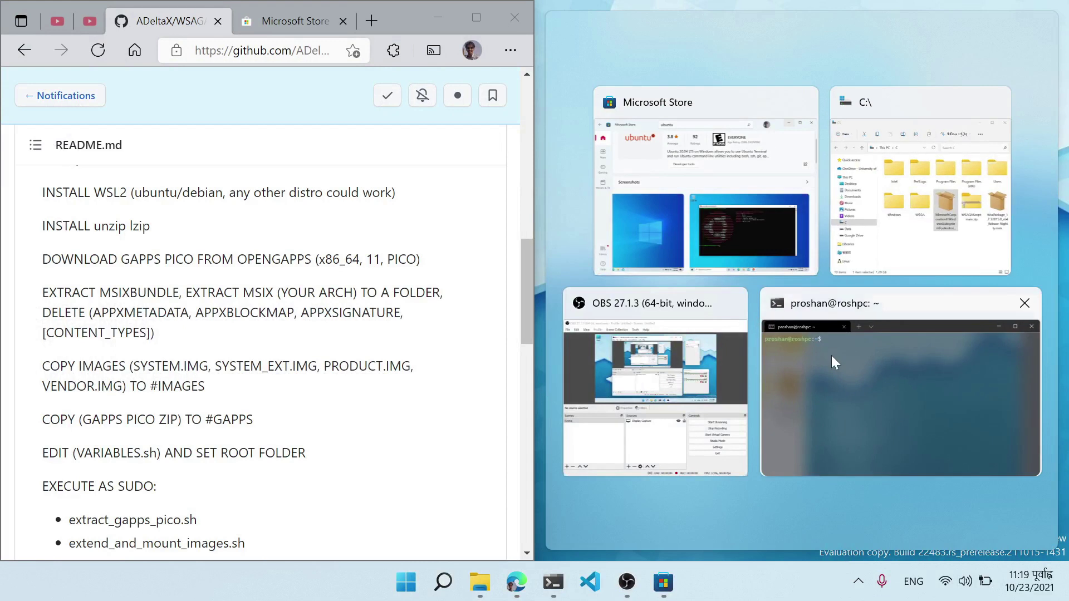
{"action": "left_click", "coordinate": [832, 361]}
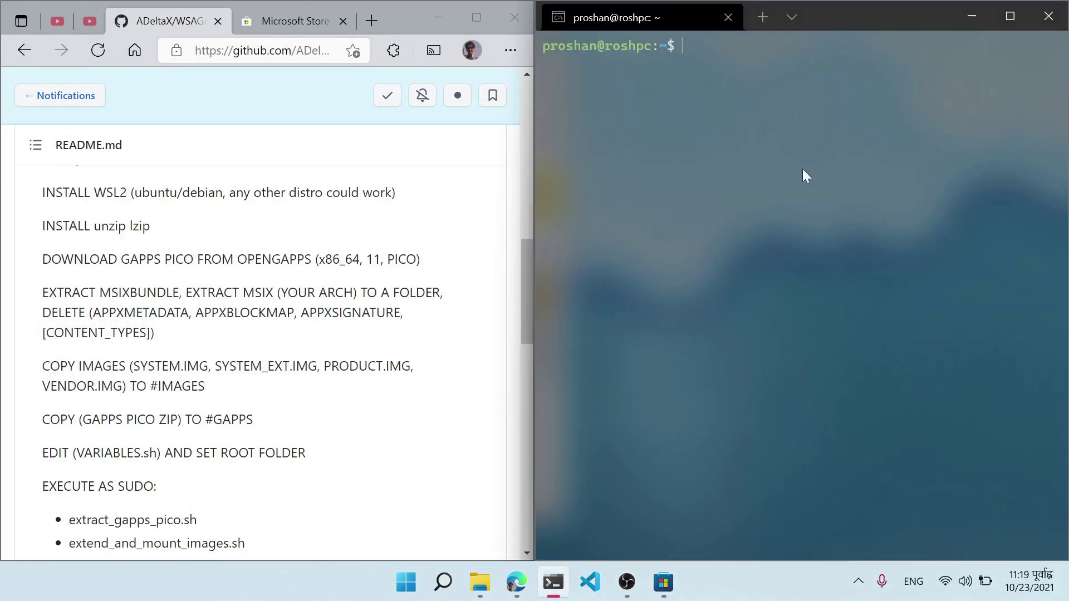
{"action": "type", "text": "sudo apt update && sudo apt "}
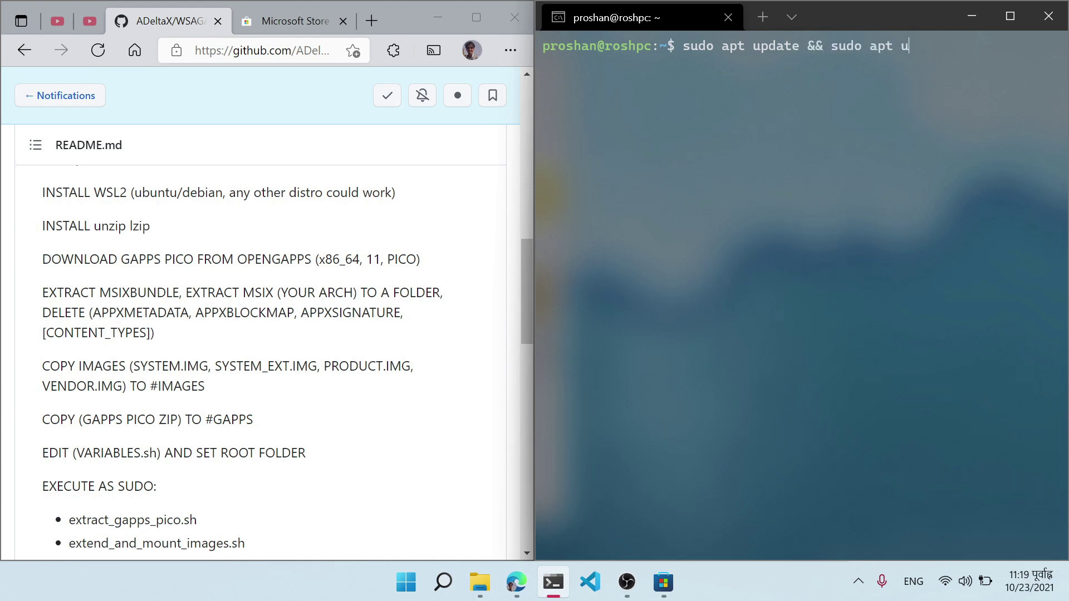
{"action": "type", "text": "upgrade"}
{"action": "key", "text": "BackSpace"}
{"action": "key", "text": "BackSpace"}
{"action": "key", "text": "BackSpace"}
{"action": "key", "text": "BackSpace"}
{"action": "key", "text": "BackSpace"}
{"action": "key", "text": "BackSpace"}
{"action": "key", "text": "BackSpace"}
{"action": "key", "text": "BackSpace"}
{"action": "key", "text": "BackSpace"}
{"action": "key", "text": "BackSpace"}
{"action": "key", "text": "BackSpace"}
{"action": "key", "text": "BackSpace"}
{"action": "key", "text": "BackSpace"}
{"action": "key", "text": "BackSpace"}
{"action": "key", "text": "BackSpace"}
{"action": "key", "text": "BackSpace"}
{"action": "key", "text": "BackSpace"}
{"action": "key", "text": "BackSpace"}
{"action": "key", "text": "BackSpace"}
{"action": "key", "text": "BackSpace"}
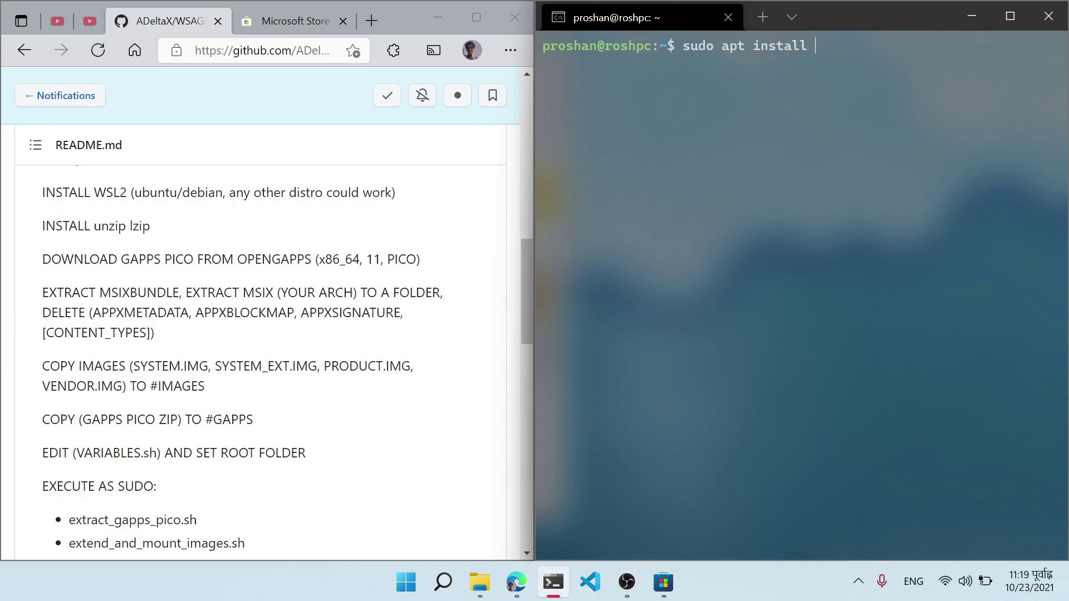
- Run sudo apt install unzip and sudo apt install lzip in the Ubuntu terminal, entering the sudo password when requested
{"action": "key", "text": "Return"}
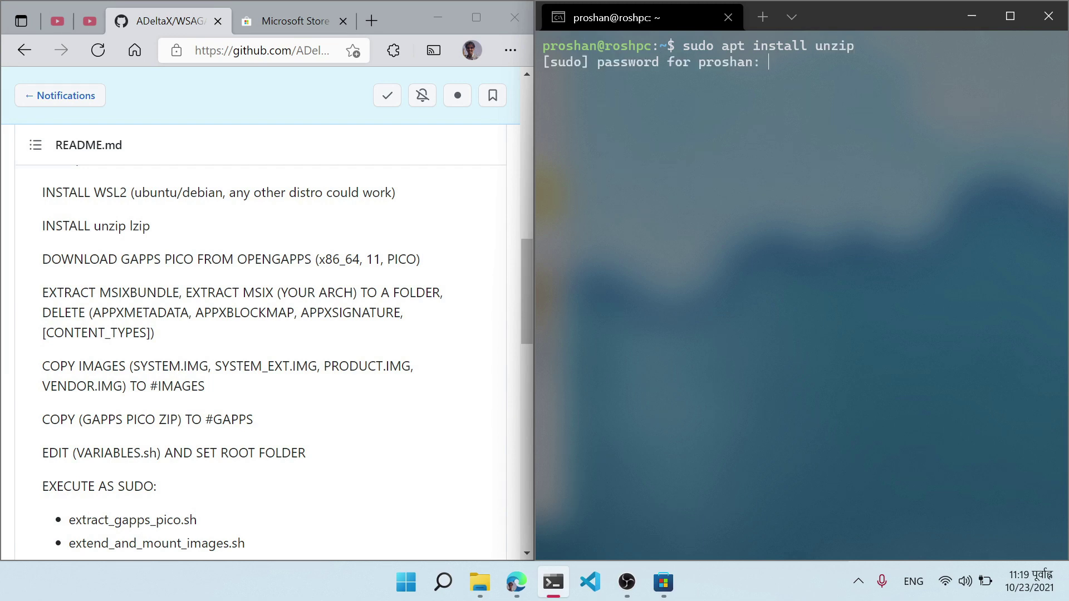
{"action": "key", "text": "Return"}
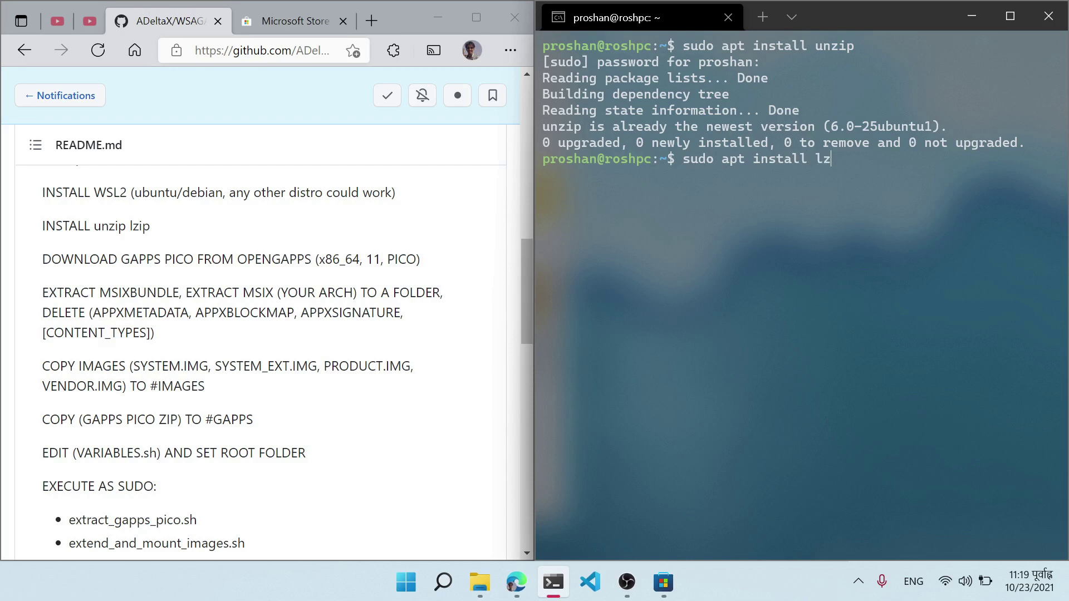
{"action": "key", "text": "Return"}
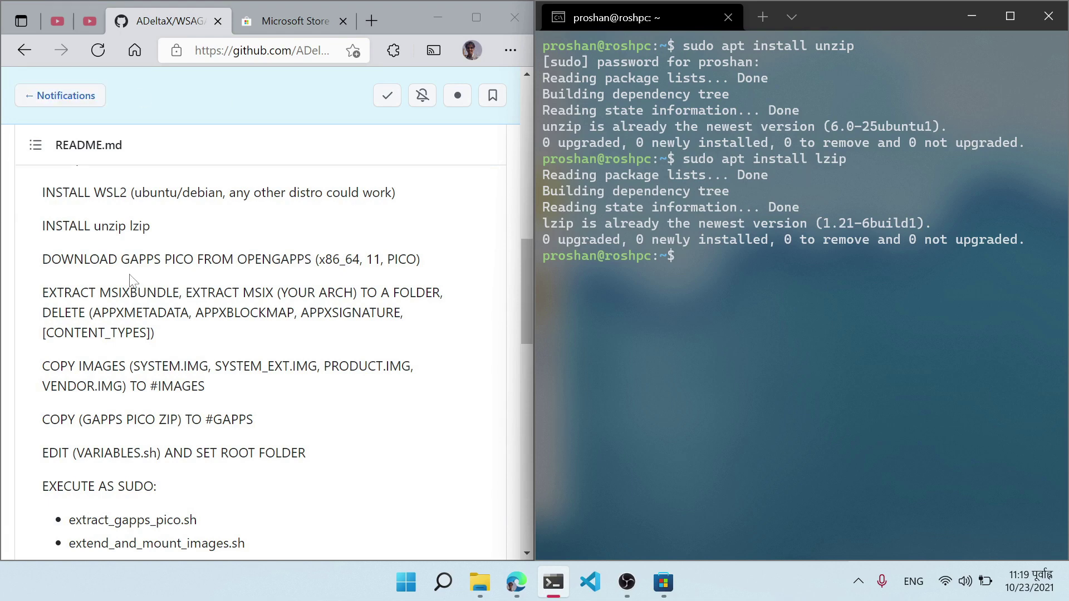
- Switch to the browser and load opengapps.org in the tab holding the Microsoft Store link generator
{"action": "key", "text": "alt+Tab"}
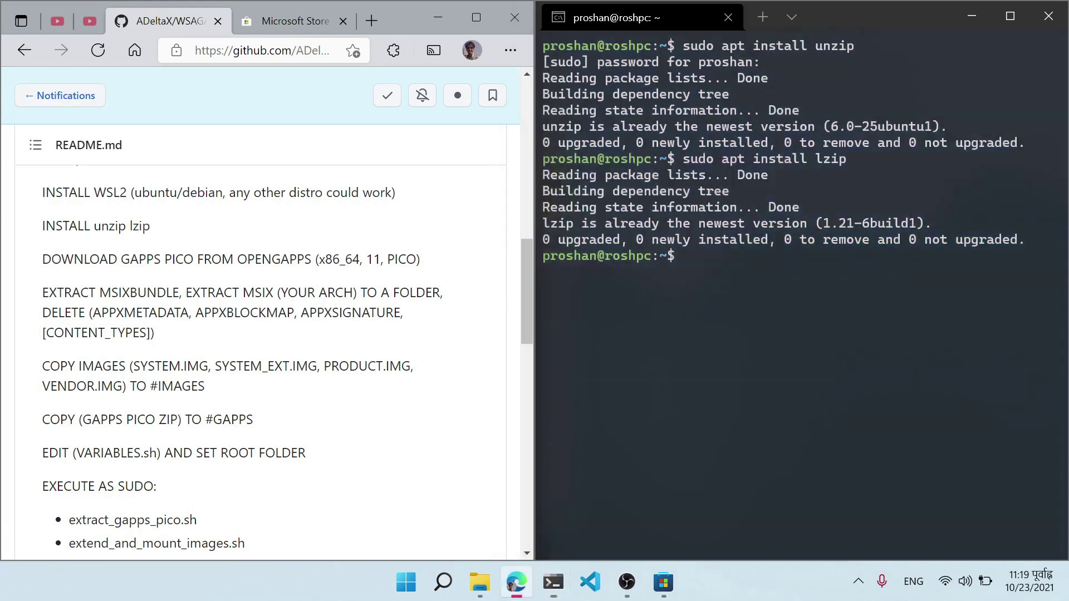
{"action": "left_click", "coordinate": [331, 8]}
{"action": "type", "text": "opengapps.org"}
{"action": "key", "text": "Return"}
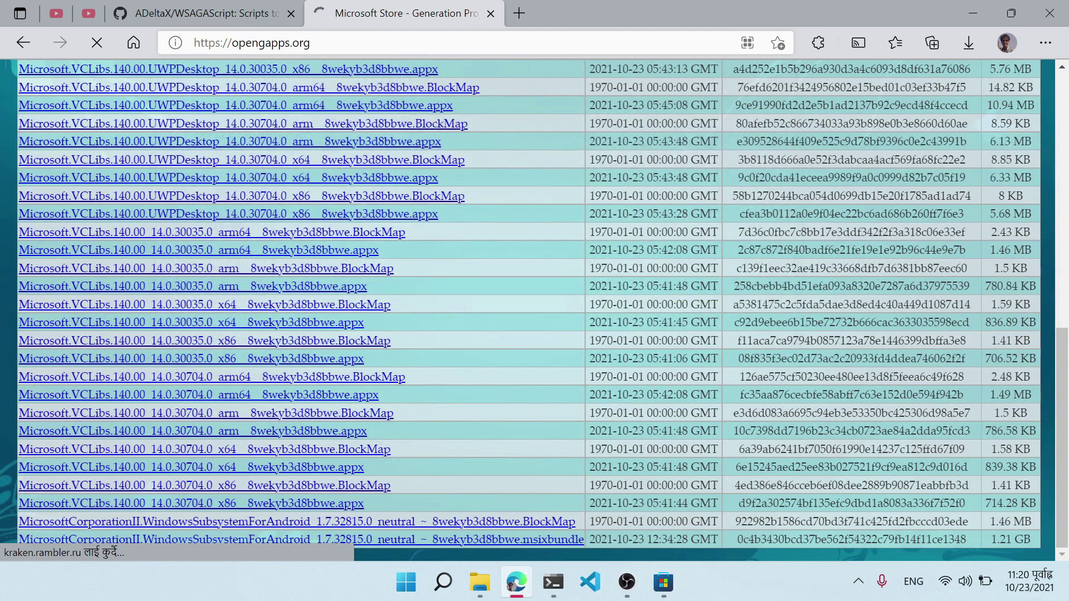
- Choose the x86_64 platform, Android 11.0 and the pico variant for the Open GApps package
{"action": "scroll", "coordinate": [80, 286], "scroll_direction": "down", "scroll_amount": 3}
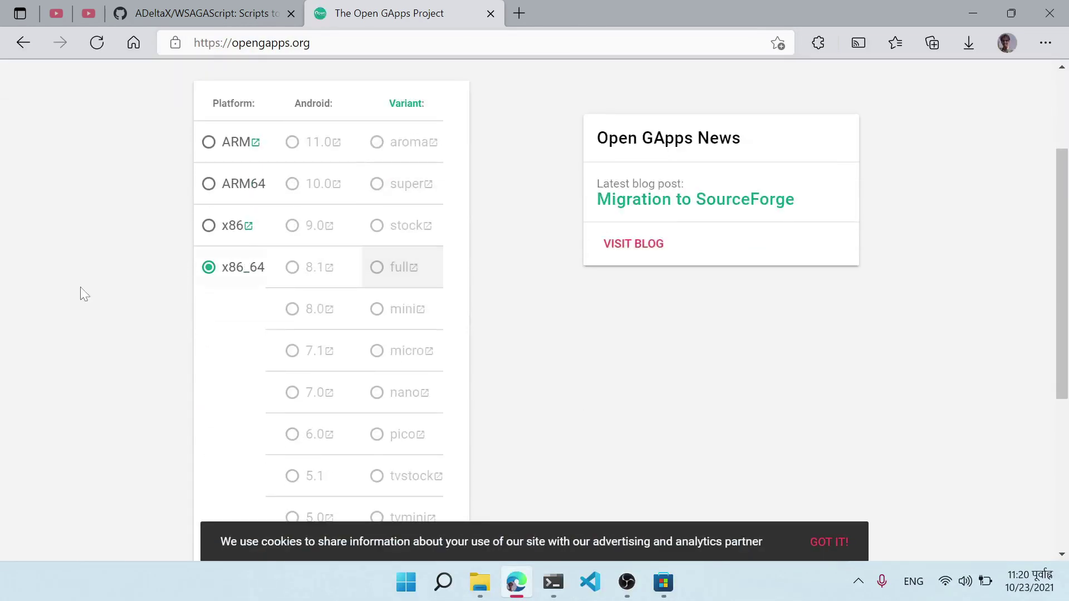
{"action": "left_click", "coordinate": [225, 273]}
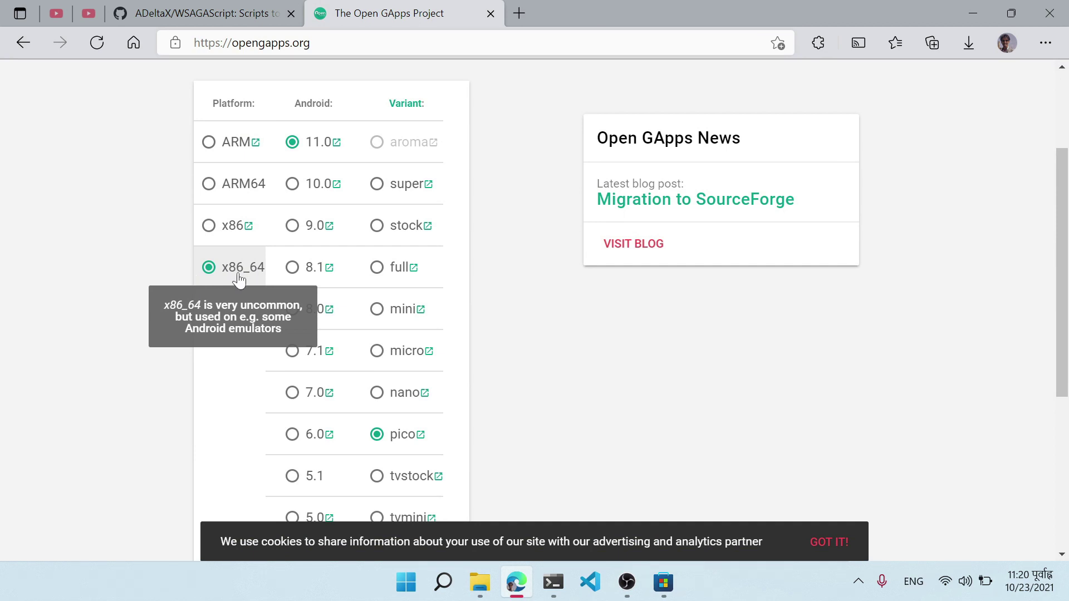
{"action": "scroll", "coordinate": [500, 260], "scroll_direction": "down", "scroll_amount": 2}
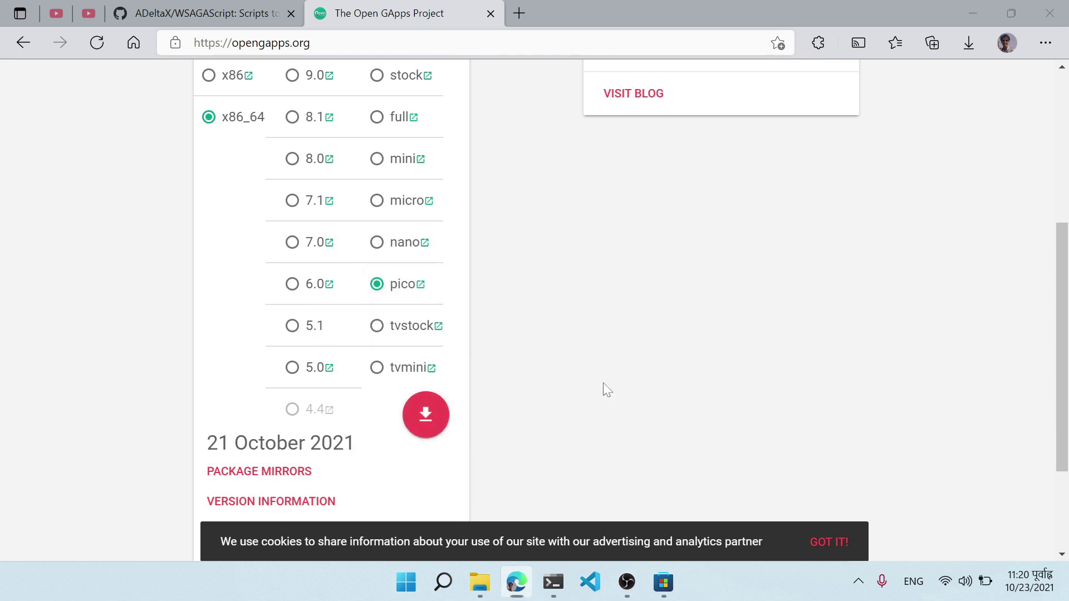
- In File Explorer, locate open_gapps-x86_64-11.0-pico-20211021.zip in D:\WSA\WSAGAScript-main\#GAPPS, check its size, and minimize the window
{"action": "key", "text": "super+e"}
{"action": "left_click", "coordinate": [106, 383]}
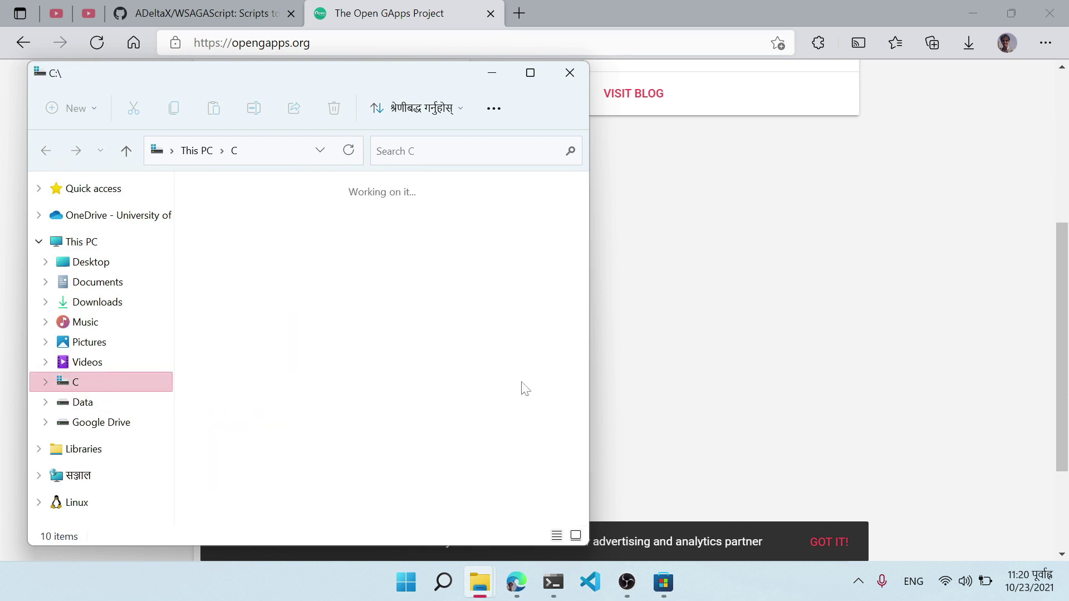
{"action": "left_click", "coordinate": [111, 422]}
{"action": "left_click", "coordinate": [122, 403]}
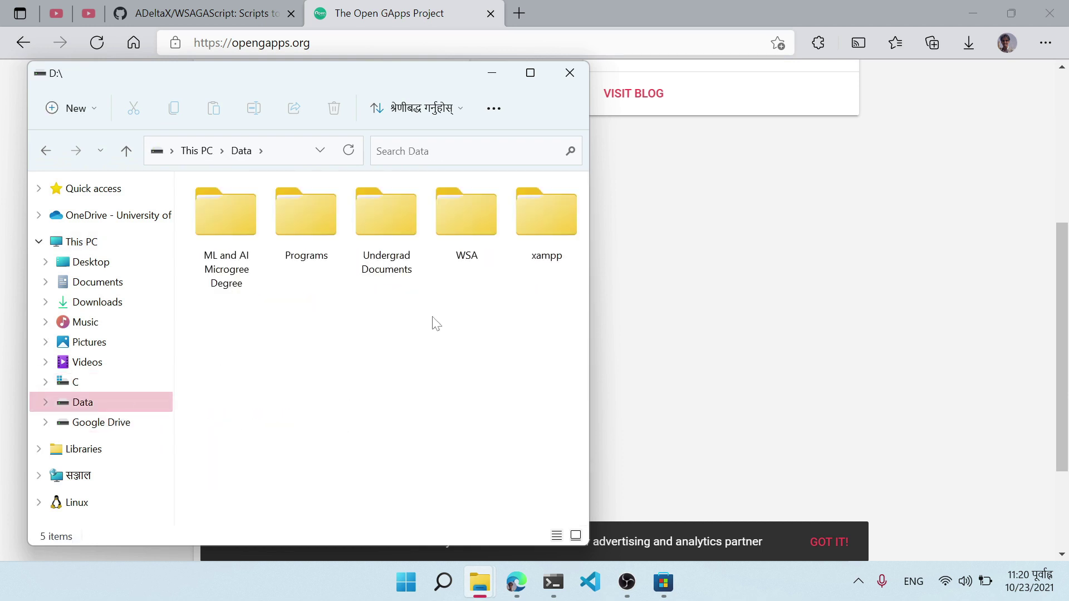
{"action": "left_click", "coordinate": [474, 244]}
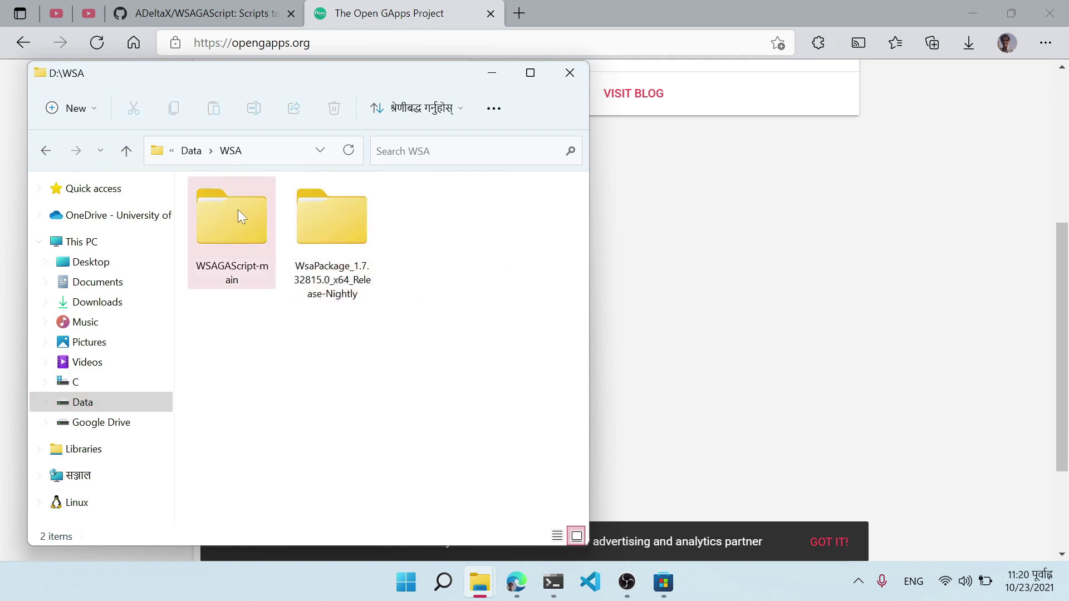
{"action": "double_click", "coordinate": [265, 215]}
{"action": "left_click", "coordinate": [232, 209]}
{"action": "double_click", "coordinate": [232, 209]}
{"action": "left_click", "coordinate": [357, 229]}
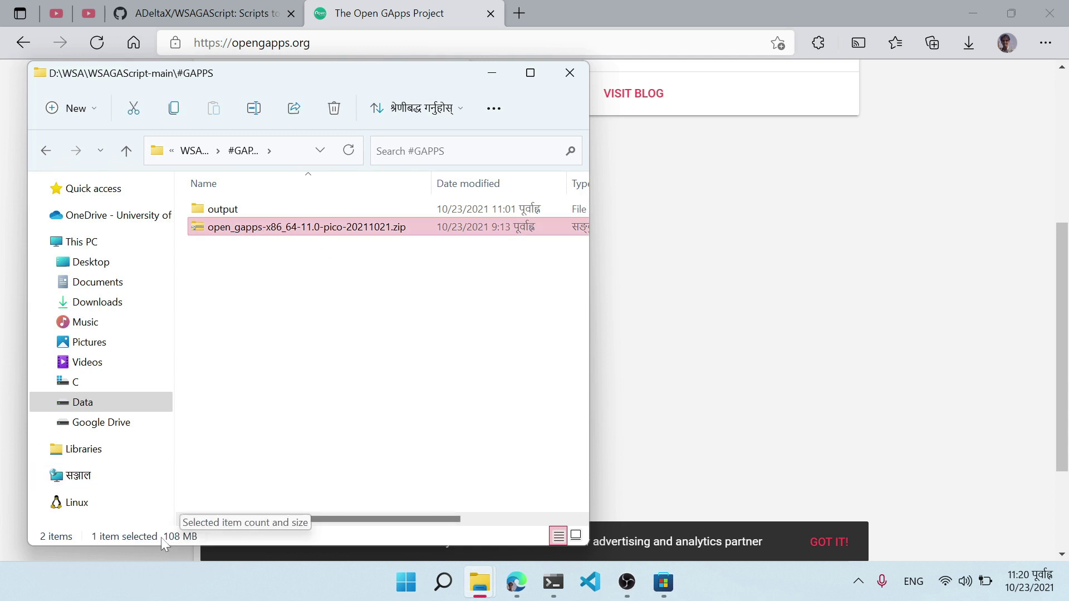
{"action": "left_click", "coordinate": [491, 73]}
- Close the Open GApps page and review the README lines on downloading GApps pico and extracting the msixbundle
{"action": "left_click", "coordinate": [489, 13]}
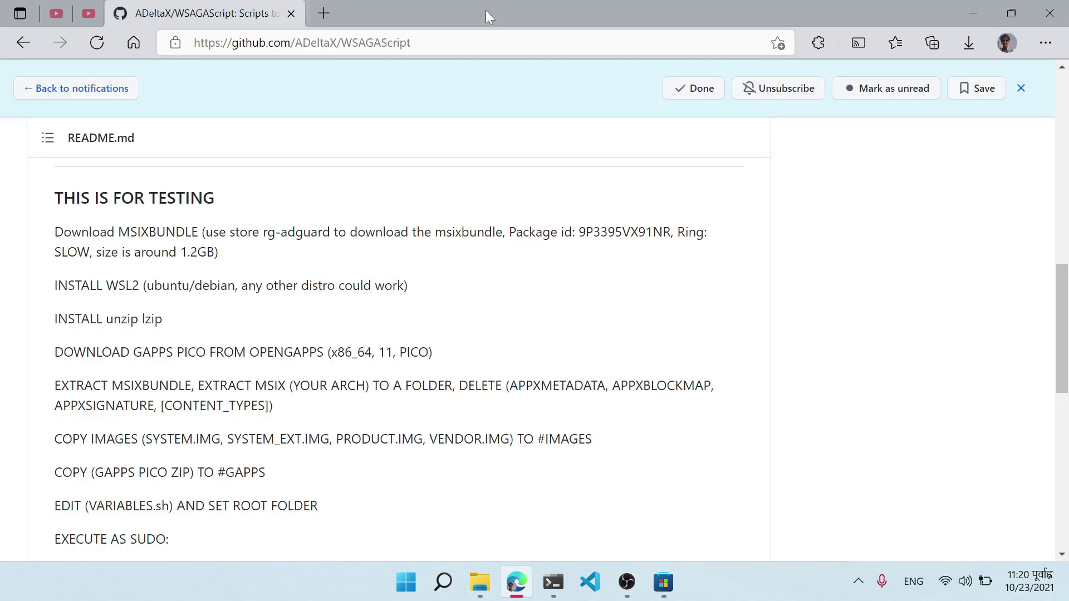
{"action": "left_click_drag", "start_coordinate": [73, 352], "coordinate": [472, 353]}
{"action": "left_click", "coordinate": [471, 359]}
{"action": "scroll", "coordinate": [468, 363], "scroll_direction": "down", "scroll_amount": 1}
{"action": "left_click_drag", "start_coordinate": [54, 318], "coordinate": [295, 344]}
{"action": "left_click", "coordinate": [306, 349]}
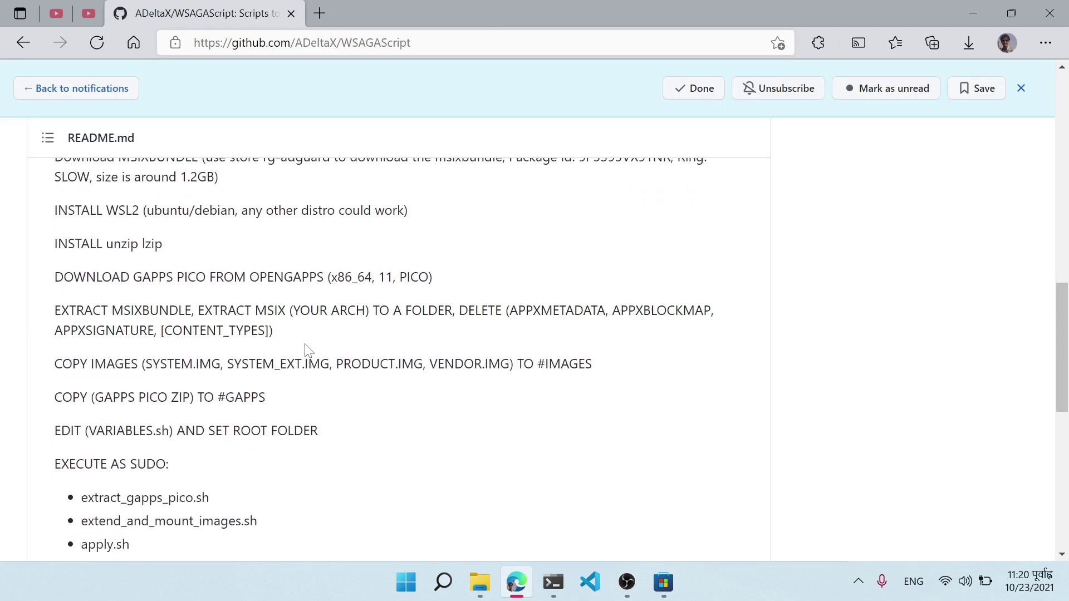
- Uncover the C drive window, open the Windows Subsystem for Android bundle's installer, and close it without installing
{"action": "left_click_drag", "start_coordinate": [553, 2], "coordinate": [850, 64]}
{"action": "left_click", "coordinate": [312, 475]}
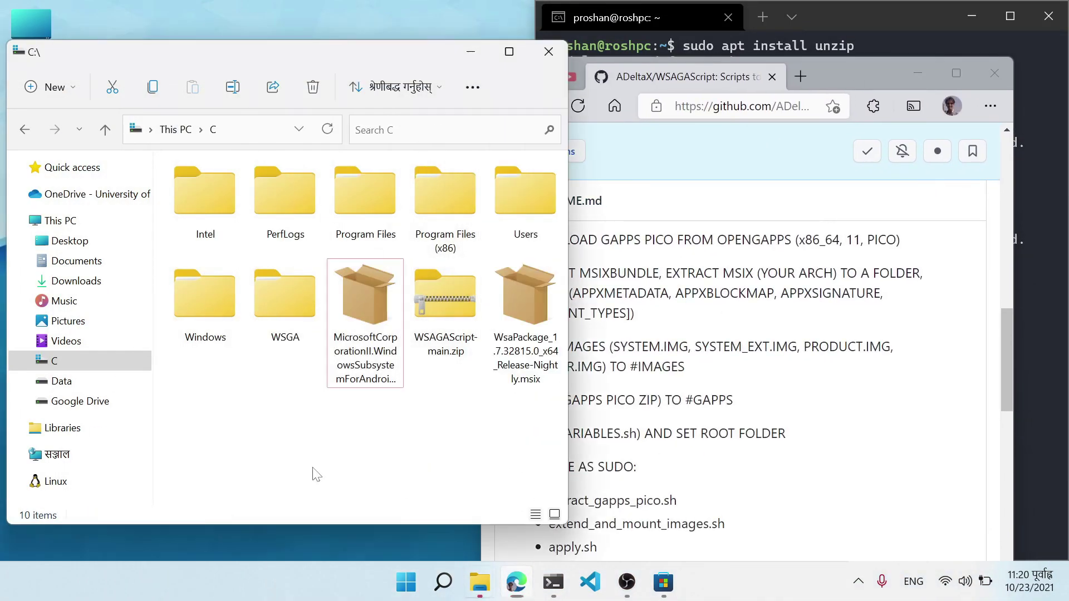
{"action": "left_click", "coordinate": [392, 308]}
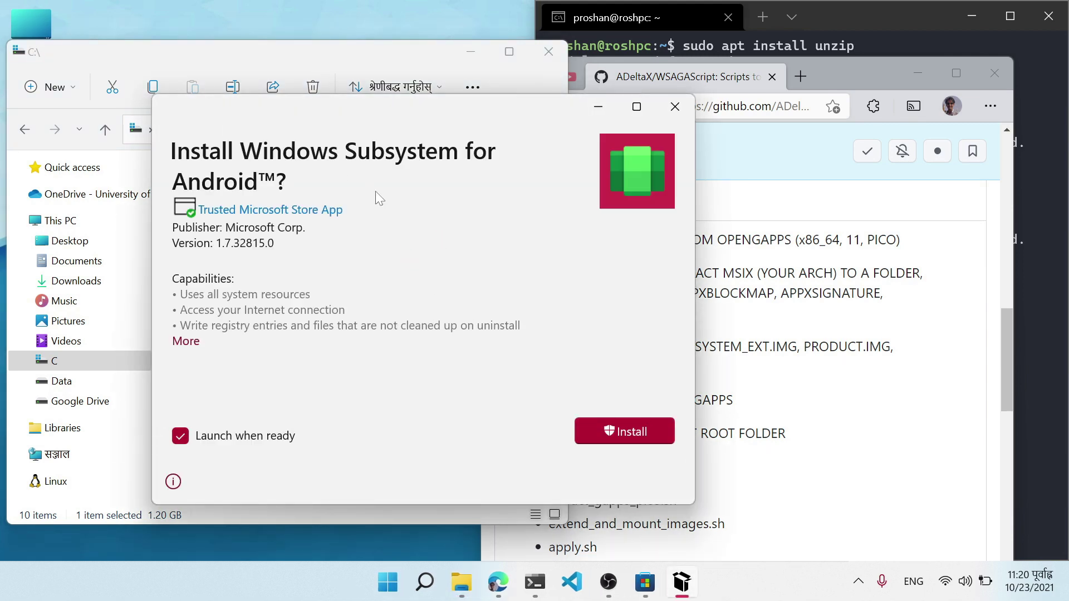
{"action": "left_click", "coordinate": [673, 107]}
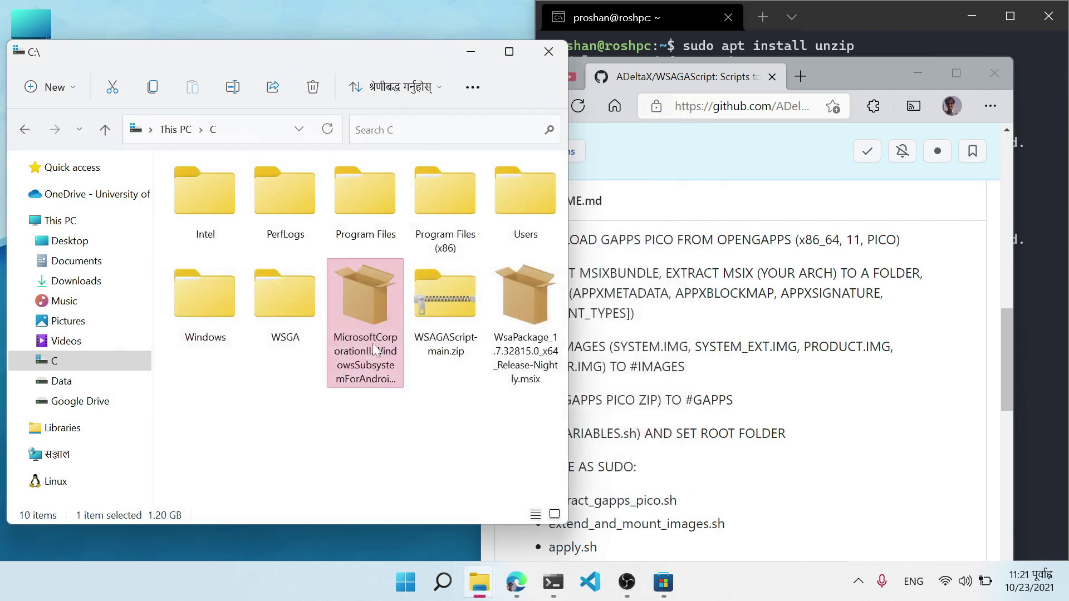
- Open the Windows Subsystem for Android Msixbundle in 7-Zip and extract it into its own folder on C:\ with full pathnames
{"action": "right_click", "coordinate": [369, 271]}
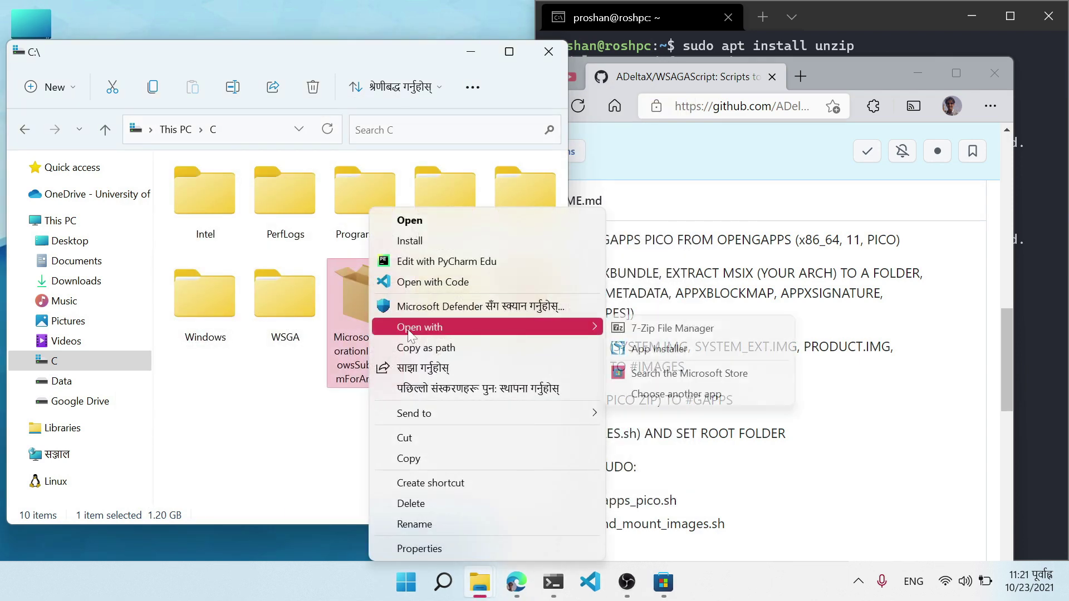
{"action": "left_click", "coordinate": [688, 334]}
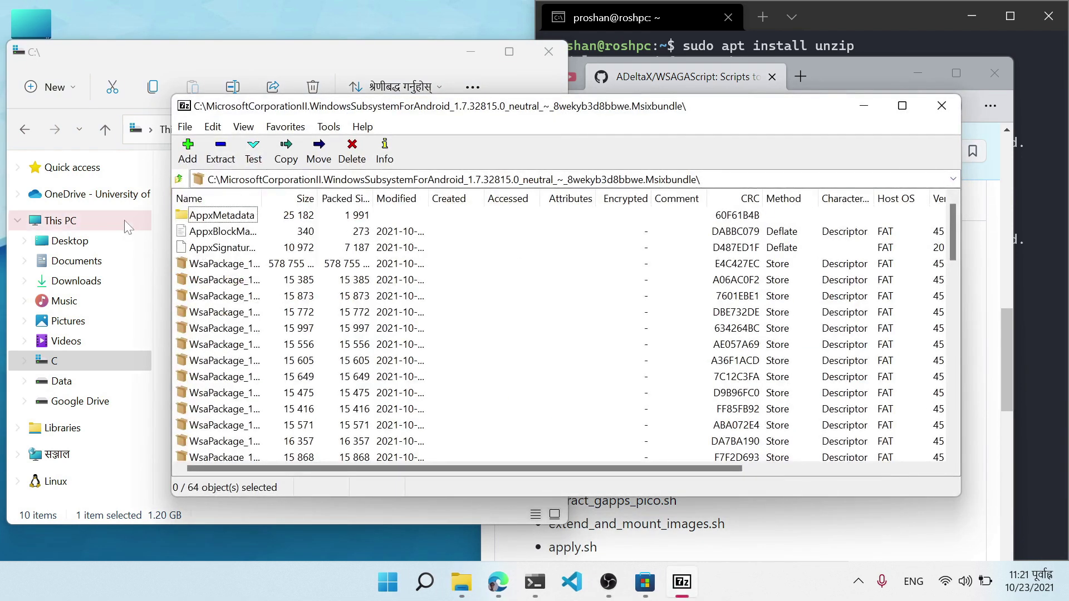
{"action": "left_click", "coordinate": [180, 179]}
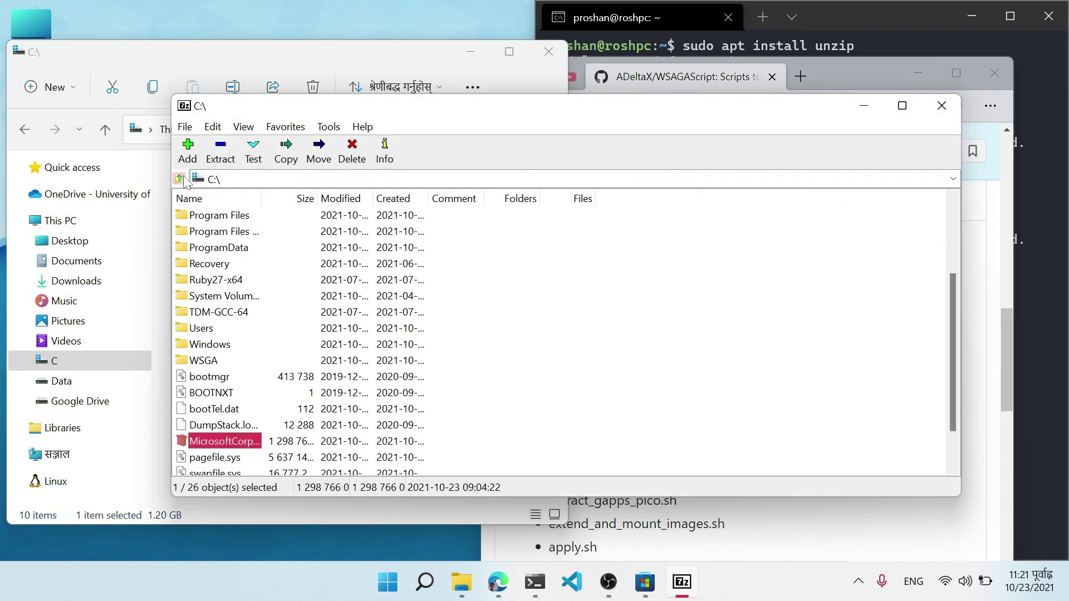
{"action": "left_click", "coordinate": [233, 148]}
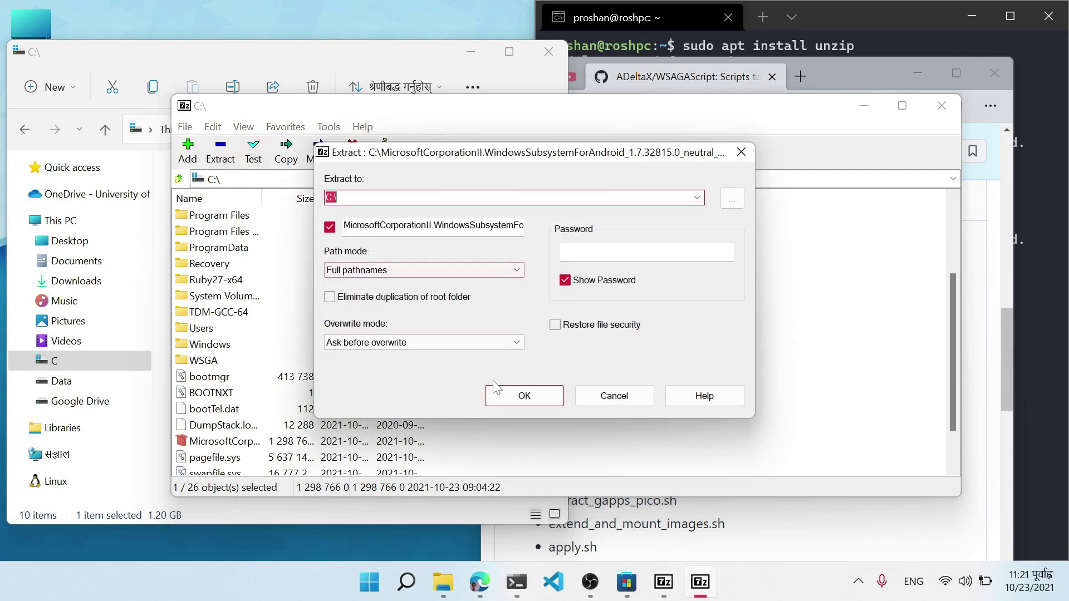
{"action": "left_click", "coordinate": [539, 400]}
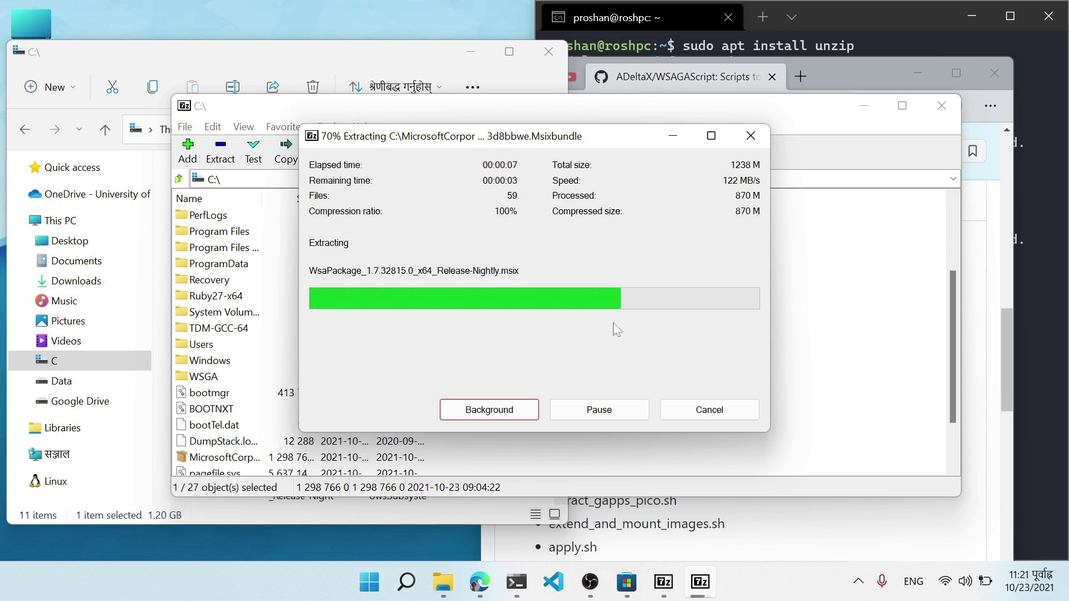
- Open the extracted bundle folder in File Explorer and delete everything except the WsaPackage_1.7.32815.0_x64_Release-Nightly msix package, refreshing the listing
{"action": "left_click", "coordinate": [339, 58]}
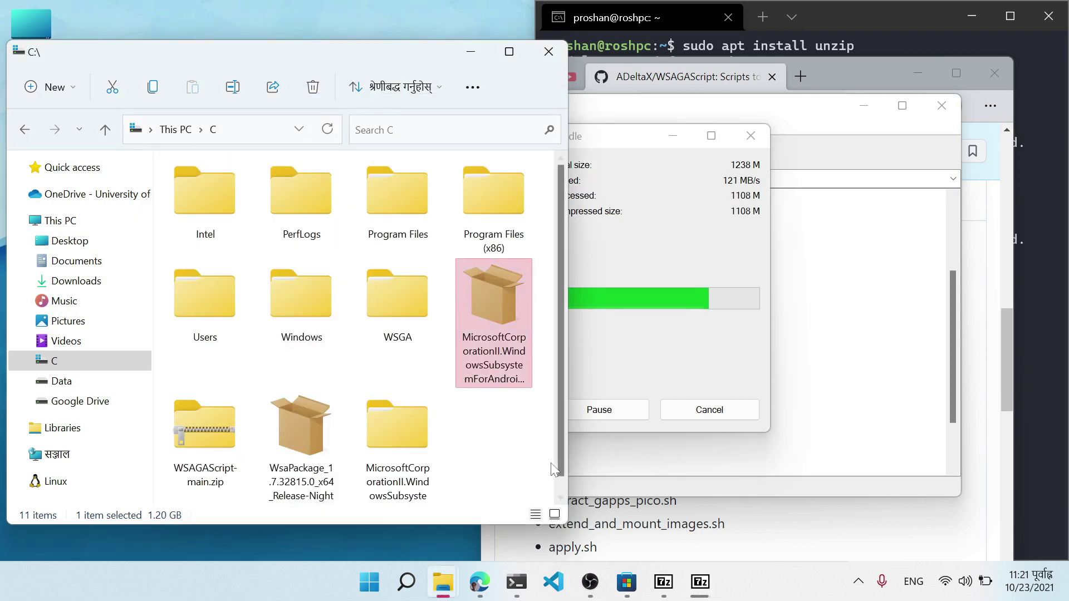
{"action": "left_click", "coordinate": [391, 427]}
{"action": "double_click", "coordinate": [391, 428]}
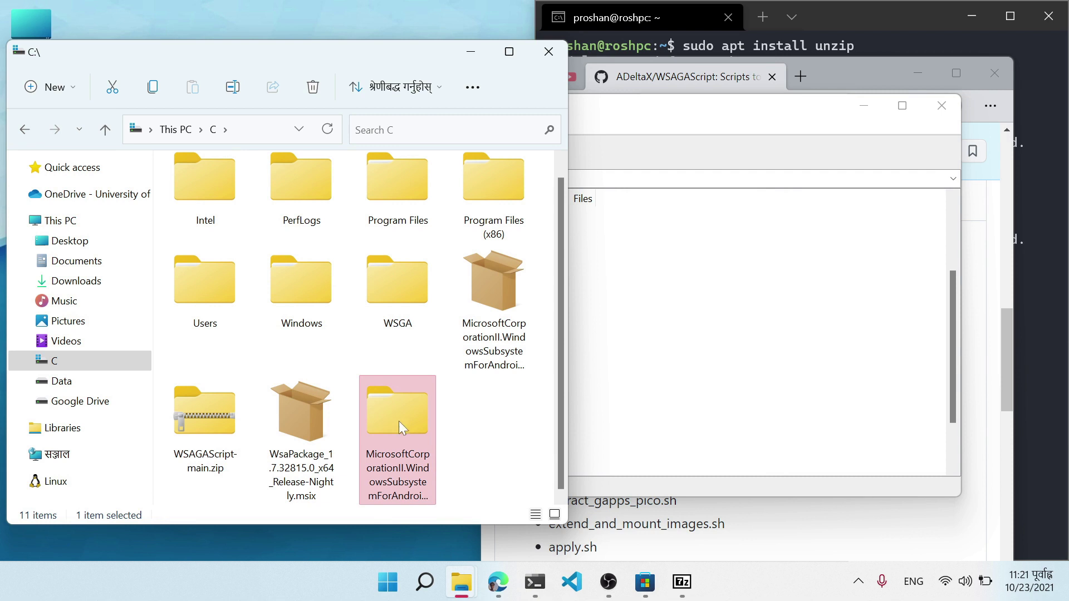
{"action": "scroll", "coordinate": [390, 412], "scroll_direction": "down", "scroll_amount": 15}
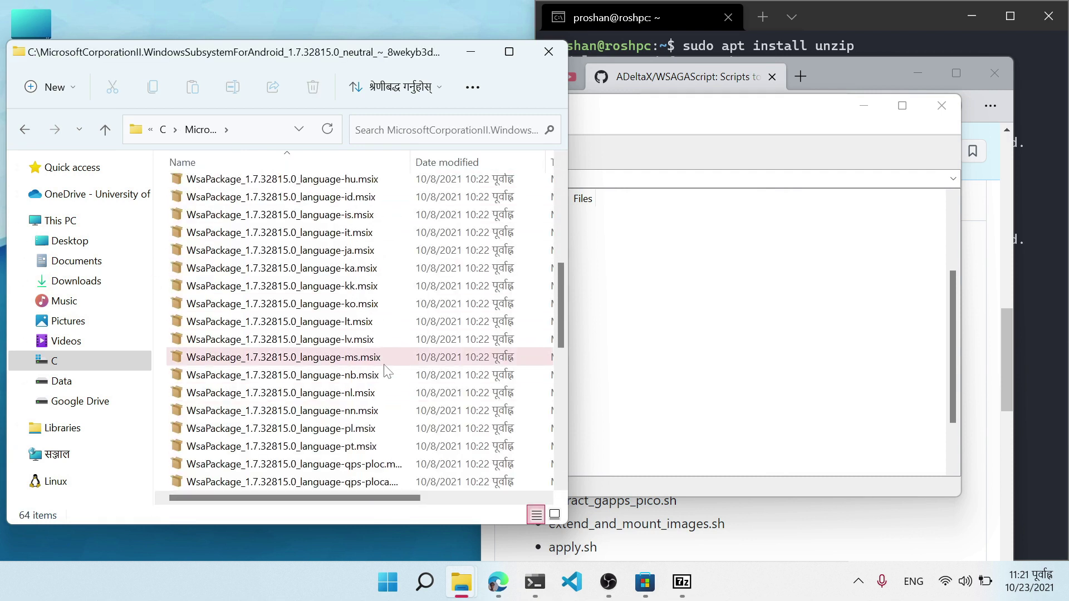
{"action": "left_click", "coordinate": [356, 463]}
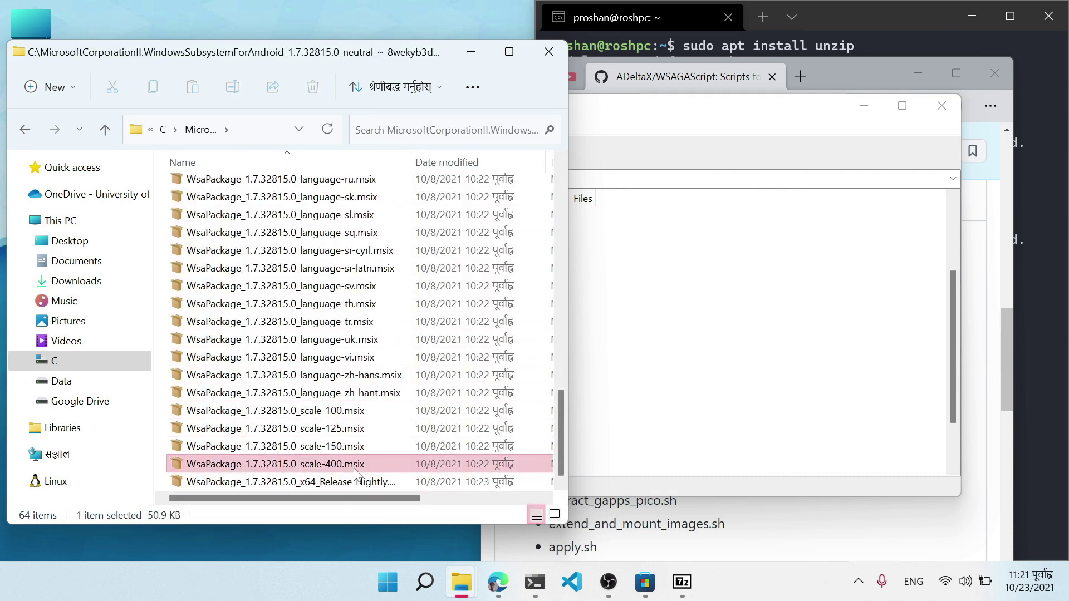
{"action": "scroll", "coordinate": [356, 468], "scroll_direction": "up", "scroll_amount": 15}
{"action": "left_click", "coordinate": [257, 188], "text": "shift"}
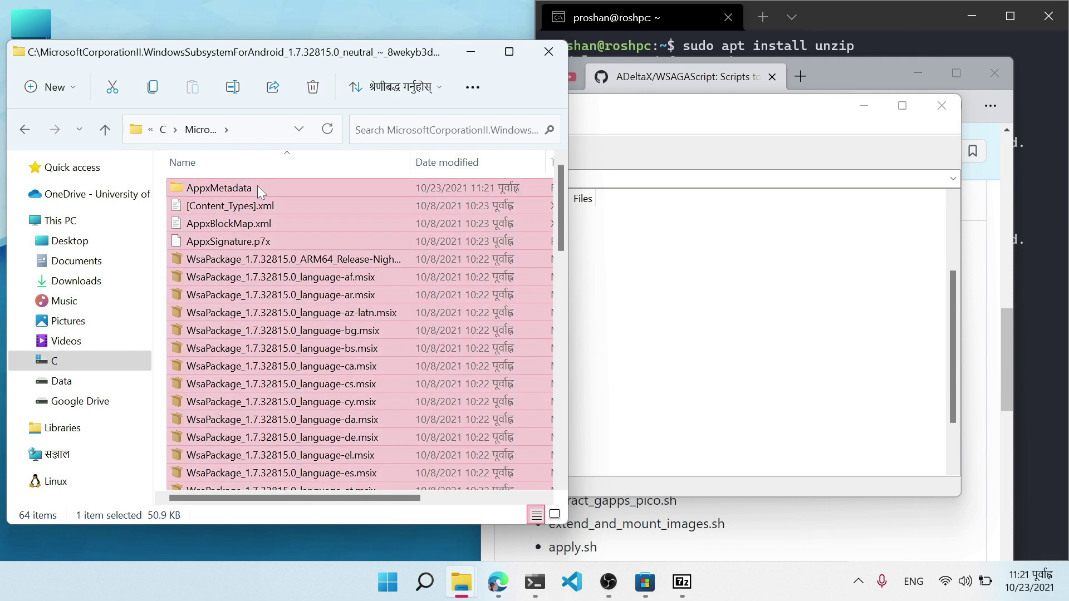
{"action": "key", "text": "Delete"}
{"action": "key", "text": "Return"}
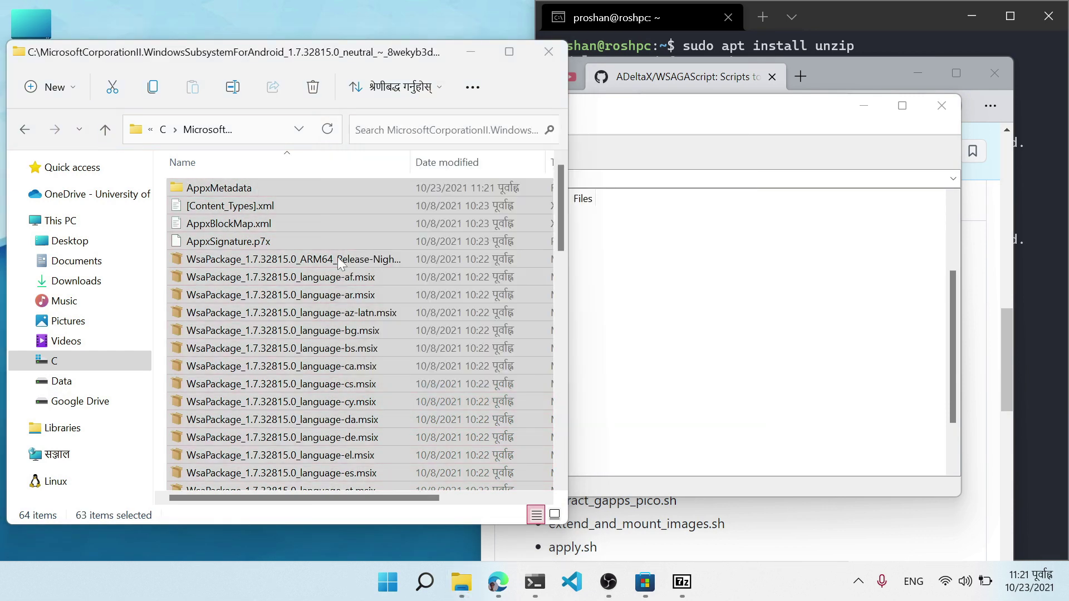
{"action": "right_click", "coordinate": [263, 255]}
{"action": "left_click", "coordinate": [328, 201]}
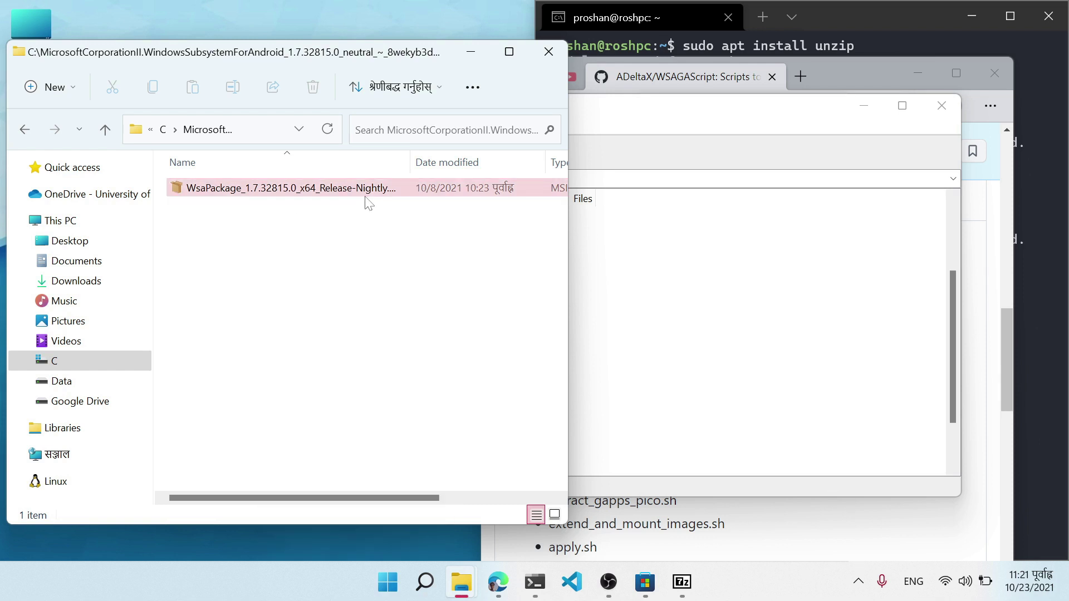
{"action": "right_click", "coordinate": [318, 237]}
{"action": "left_click", "coordinate": [370, 312]}
- Extract the x64 Release-Nightly msix with 7-Zip into its own subfolder of the bundle folder, and close 7-Zip when extraction finishes
{"action": "left_click", "coordinate": [302, 191]}
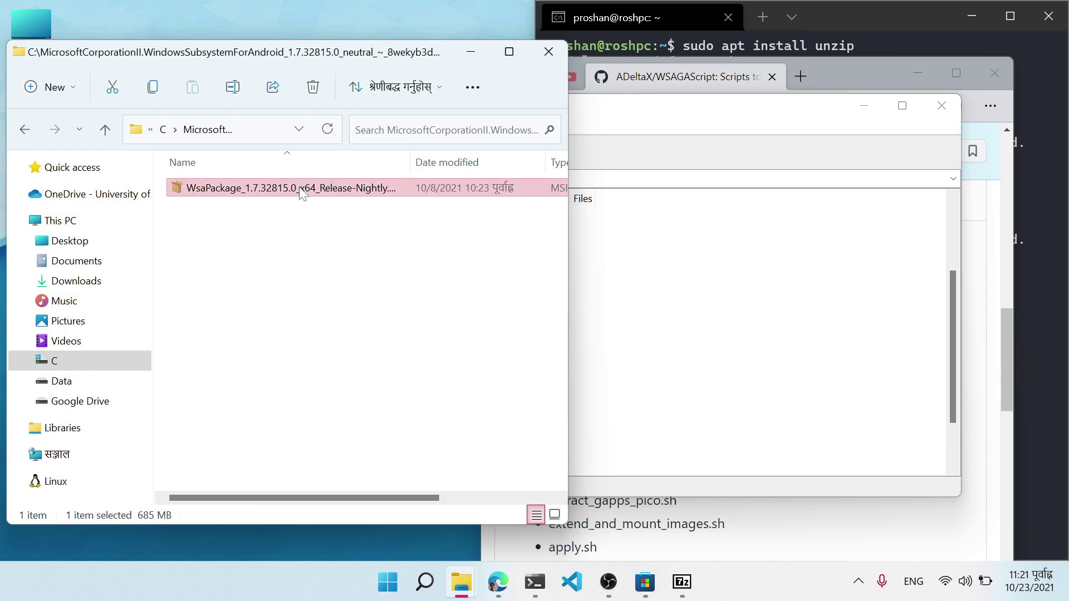
{"action": "right_click", "coordinate": [301, 191]}
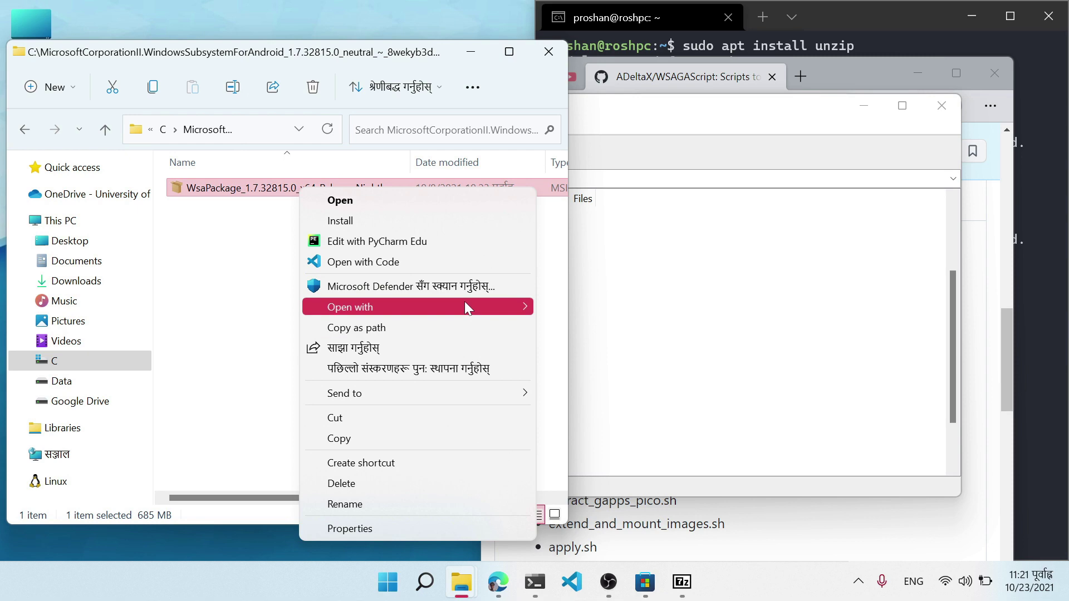
{"action": "mouse_move", "coordinate": [465, 302]}
{"action": "left_click", "coordinate": [610, 311]}
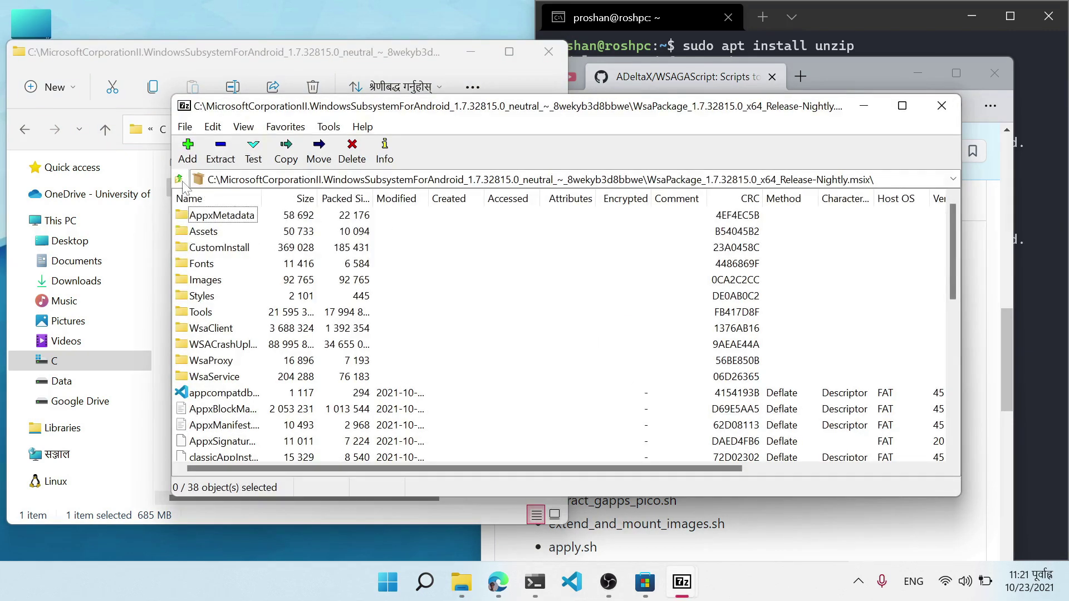
{"action": "left_click", "coordinate": [179, 180]}
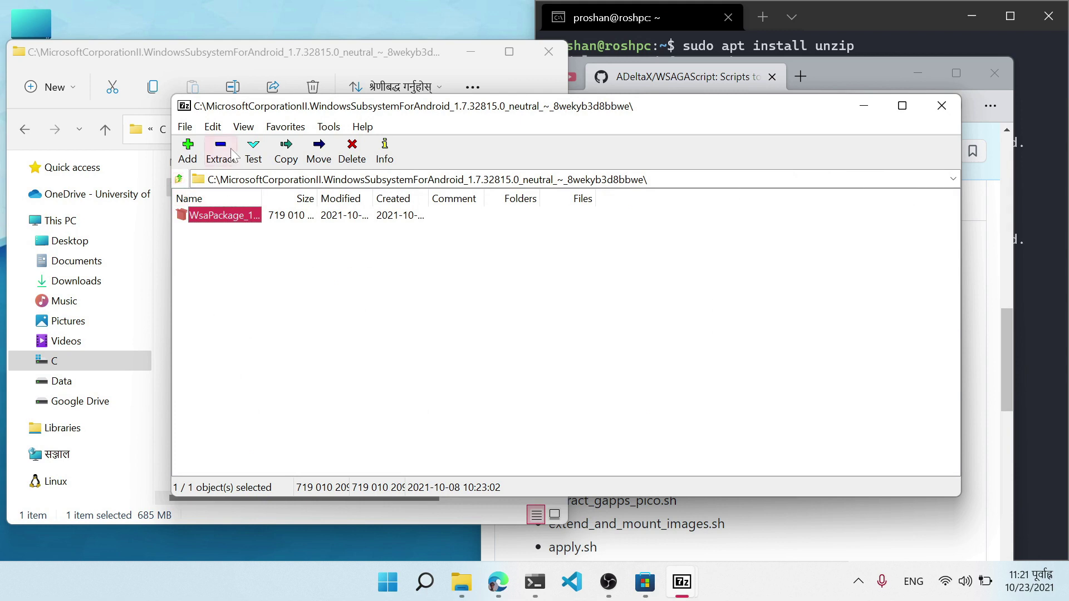
{"action": "left_click", "coordinate": [224, 163]}
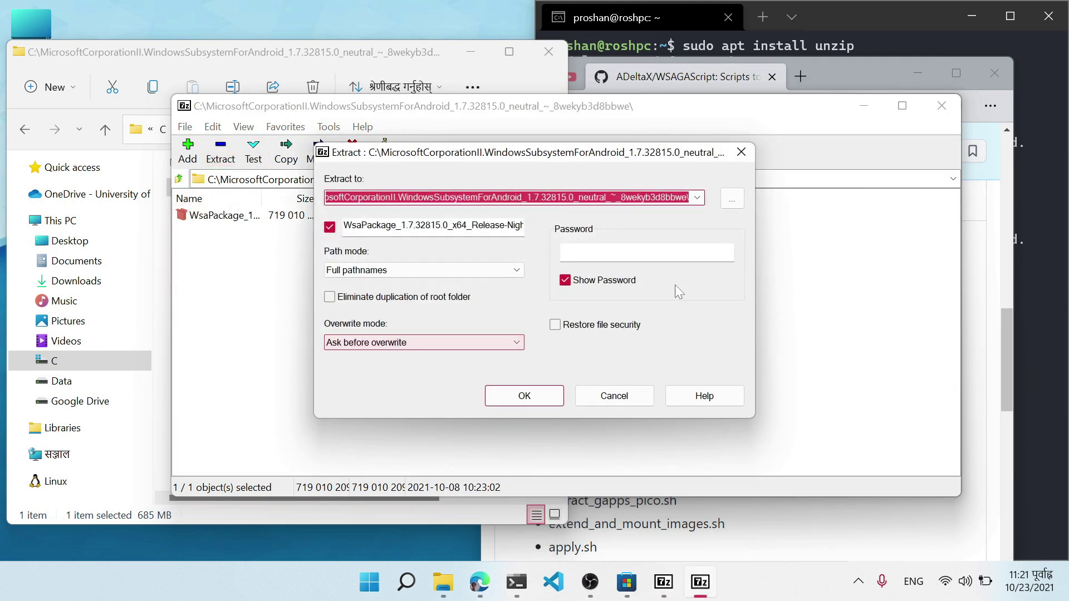
{"action": "left_click", "coordinate": [523, 397]}
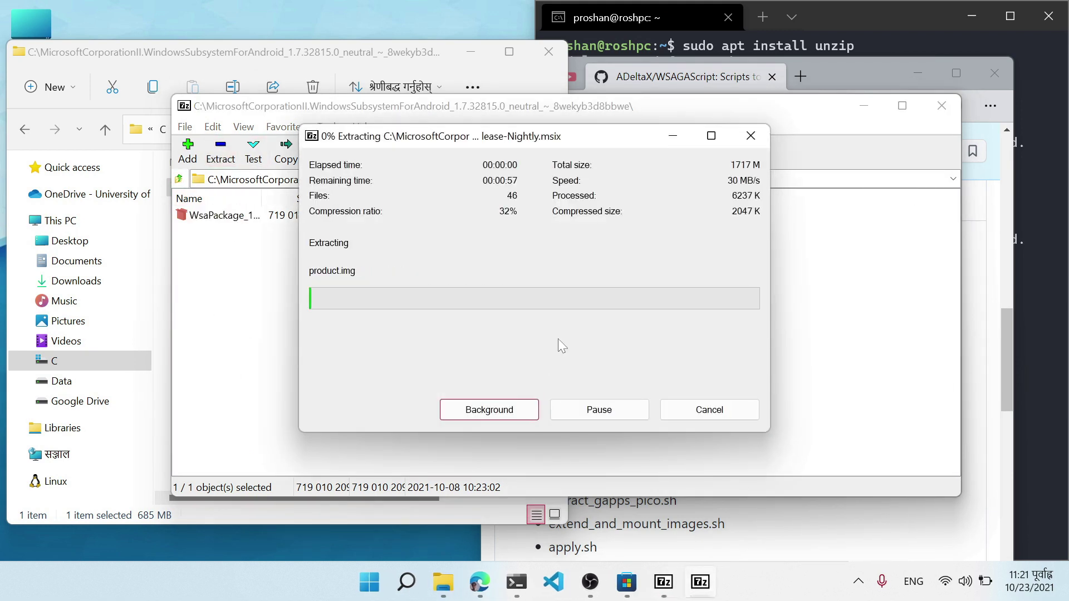
{"action": "left_click_drag", "start_coordinate": [490, 145], "coordinate": [400, 172]}
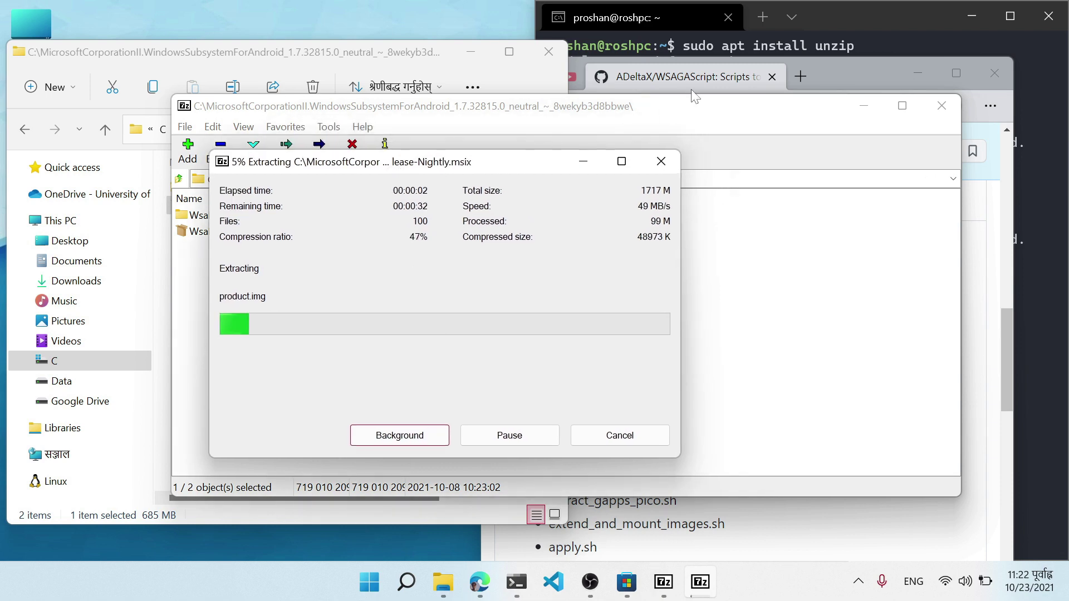
{"action": "left_click_drag", "start_coordinate": [966, 361], "coordinate": [482, 361]}
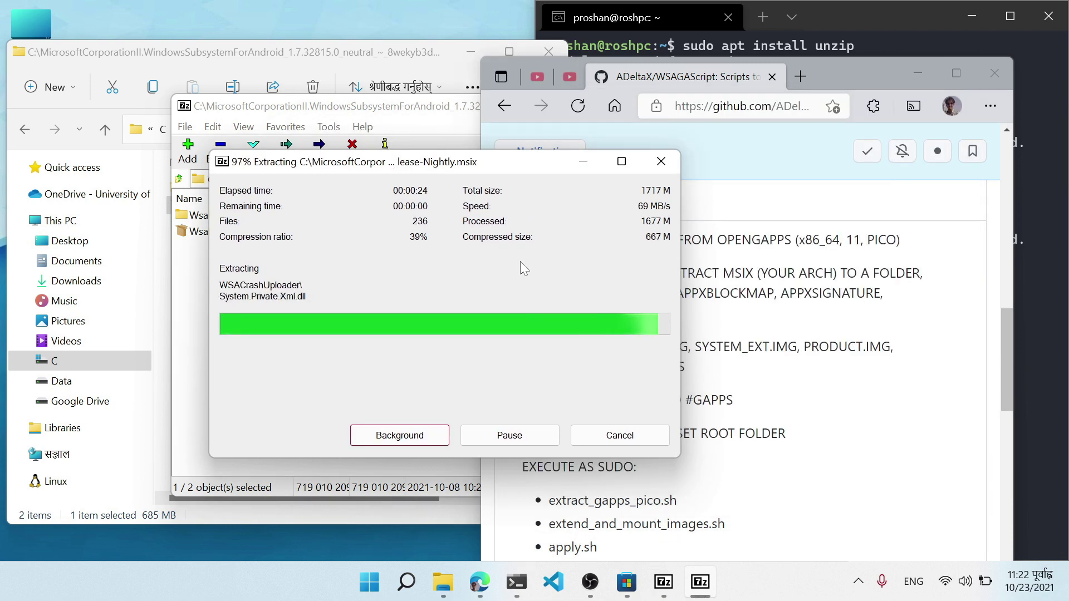
{"action": "left_click", "coordinate": [520, 262]}
{"action": "left_click", "coordinate": [348, 115]}
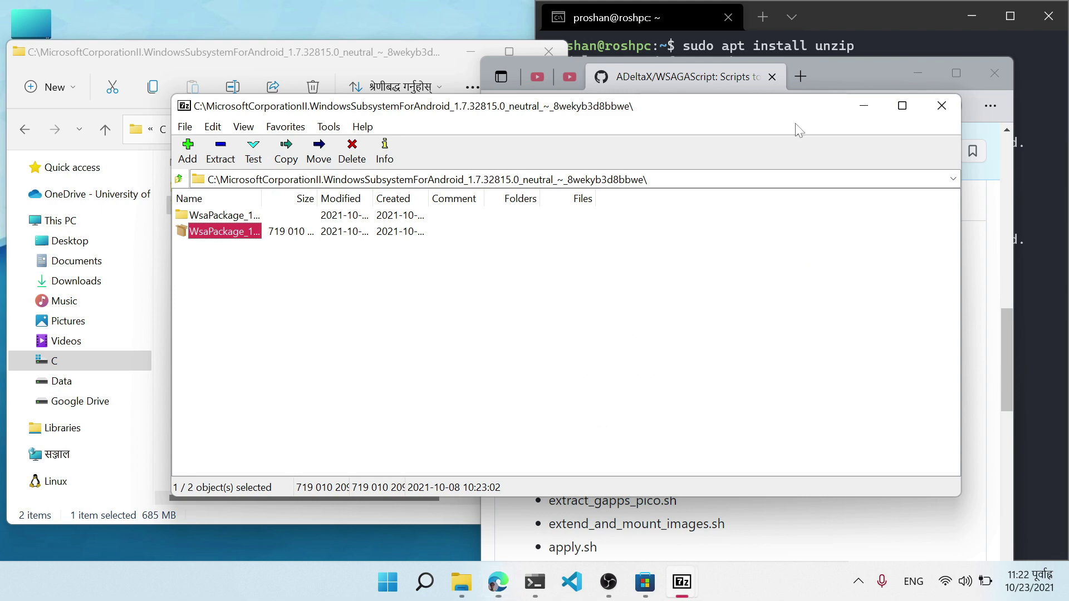
{"action": "left_click", "coordinate": [946, 105]}
- Delete the x64 Release-Nightly msix file, keeping its extracted folder
{"action": "left_click", "coordinate": [280, 207]}
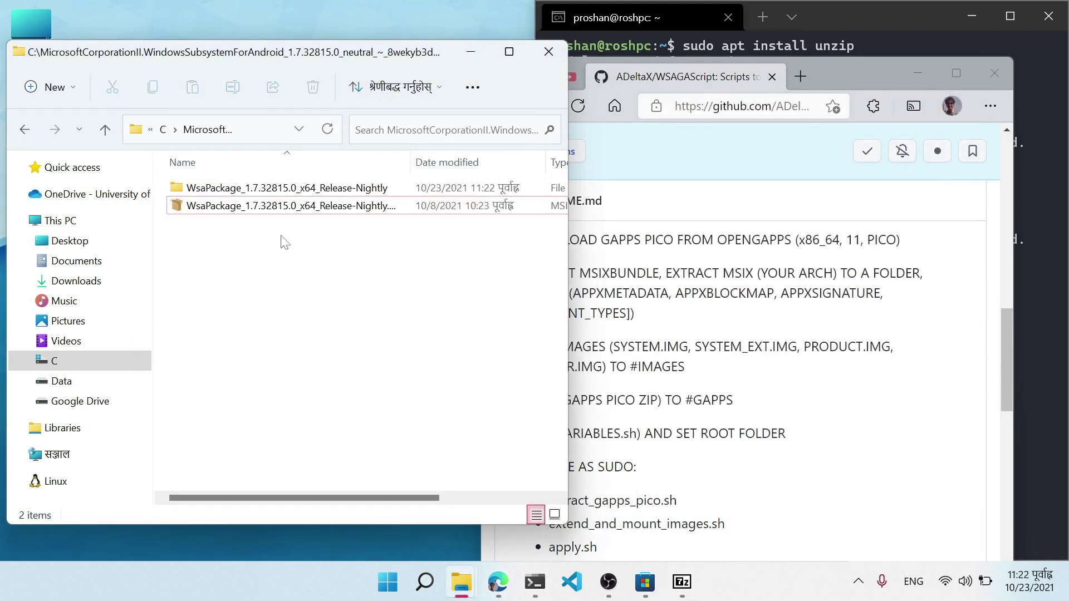
{"action": "key", "text": "Delete"}
{"action": "key", "text": "Return"}
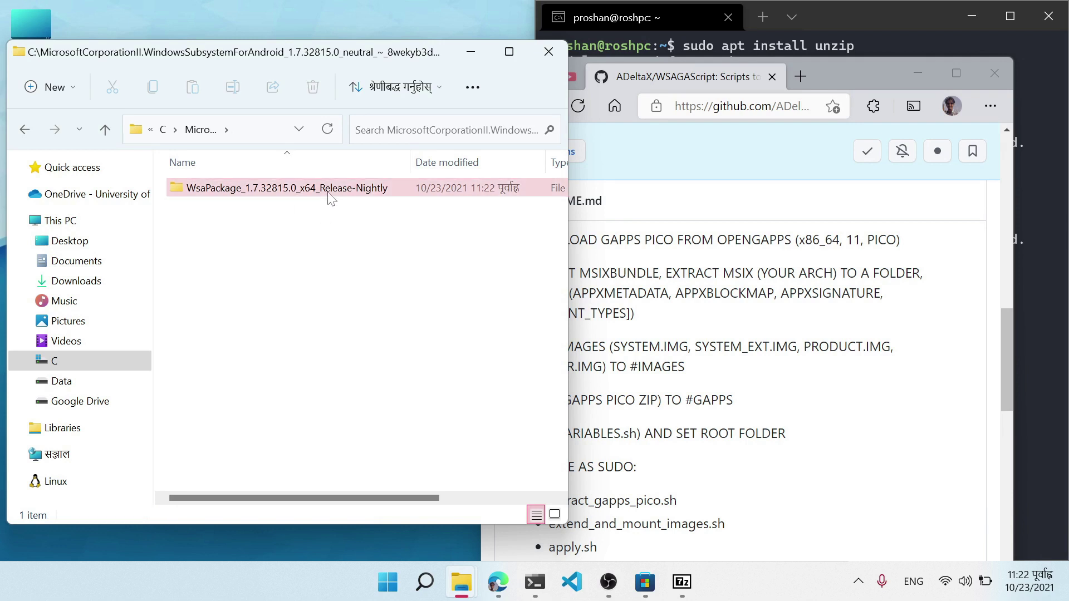
- Open the extracted WsaPackage_1.7.32815.0_x64_Release-Nightly folder and place the browser's README beside it
{"action": "key", "text": "ctrl+shift+3"}
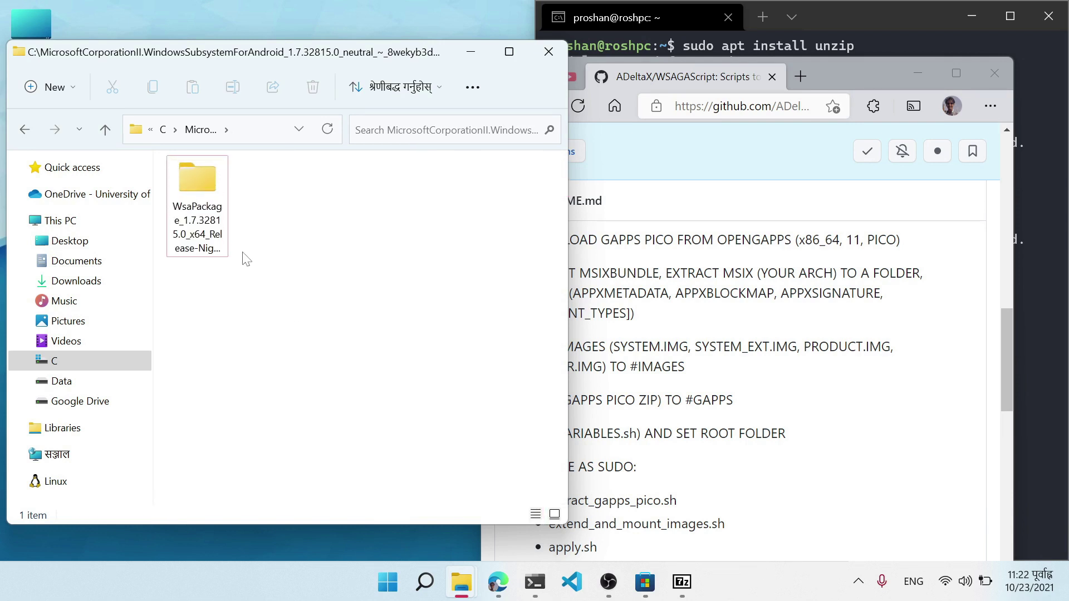
{"action": "double_click", "coordinate": [198, 200]}
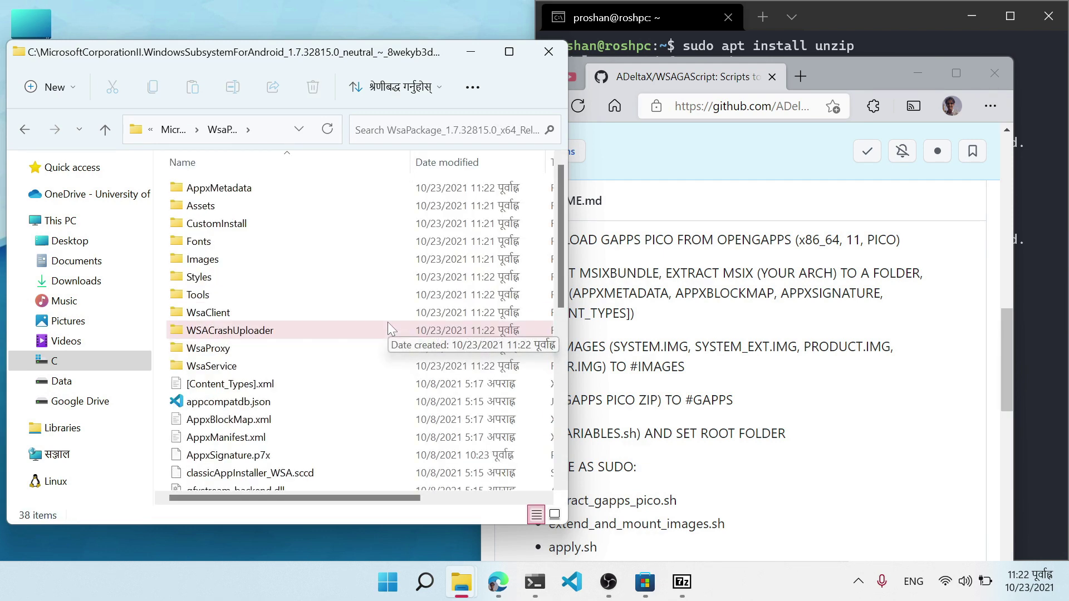
{"action": "left_click_drag", "start_coordinate": [783, 69], "coordinate": [1067, 111]}
{"action": "left_click", "coordinate": [874, 306]}
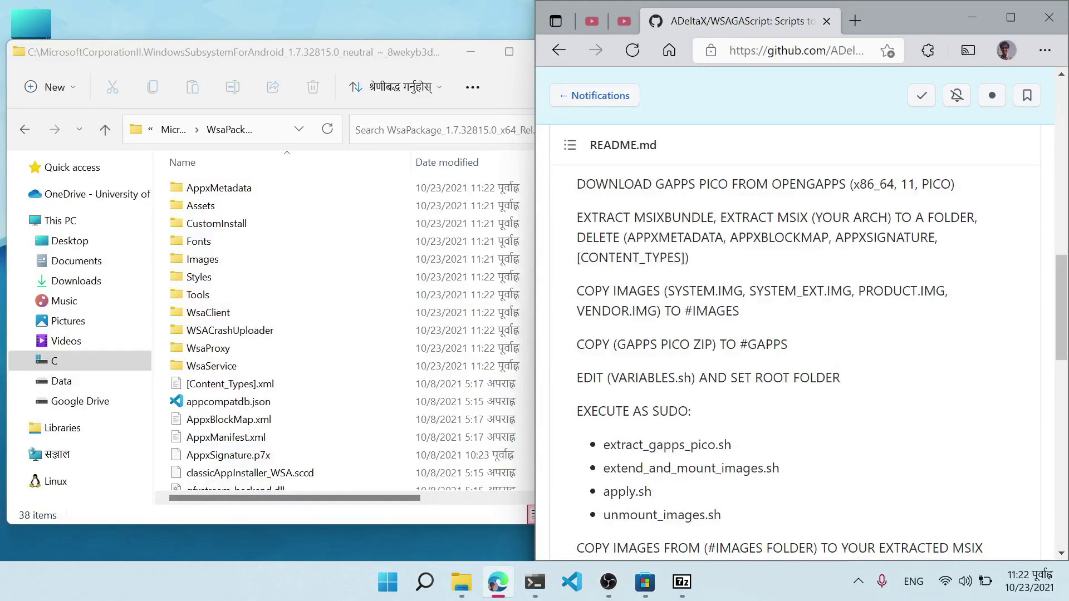
- Delete AppxMetadata, [Content_Types].xml, AppxBlockMap.xml and AppxSignature.p7x from the extracted x64 package folder
{"action": "left_click", "coordinate": [239, 190]}
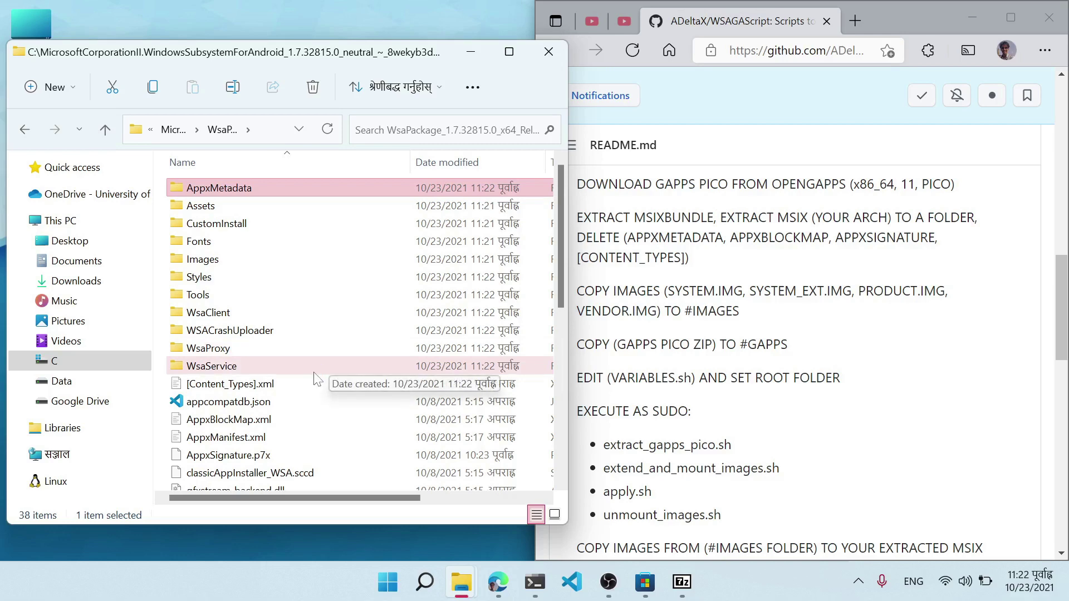
{"action": "scroll", "coordinate": [314, 374], "scroll_direction": "down", "scroll_amount": 3}
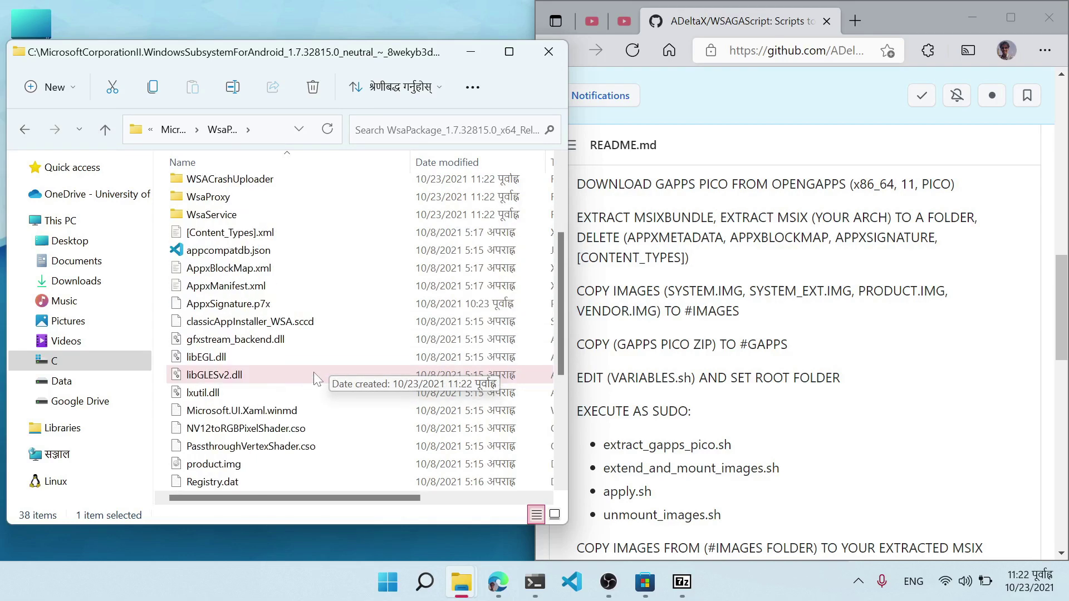
{"action": "scroll", "coordinate": [309, 374], "scroll_direction": "up", "scroll_amount": 3}
{"action": "left_click", "coordinate": [301, 384], "text": "ctrl"}
{"action": "scroll", "coordinate": [251, 393], "scroll_direction": "down", "scroll_amount": 1}
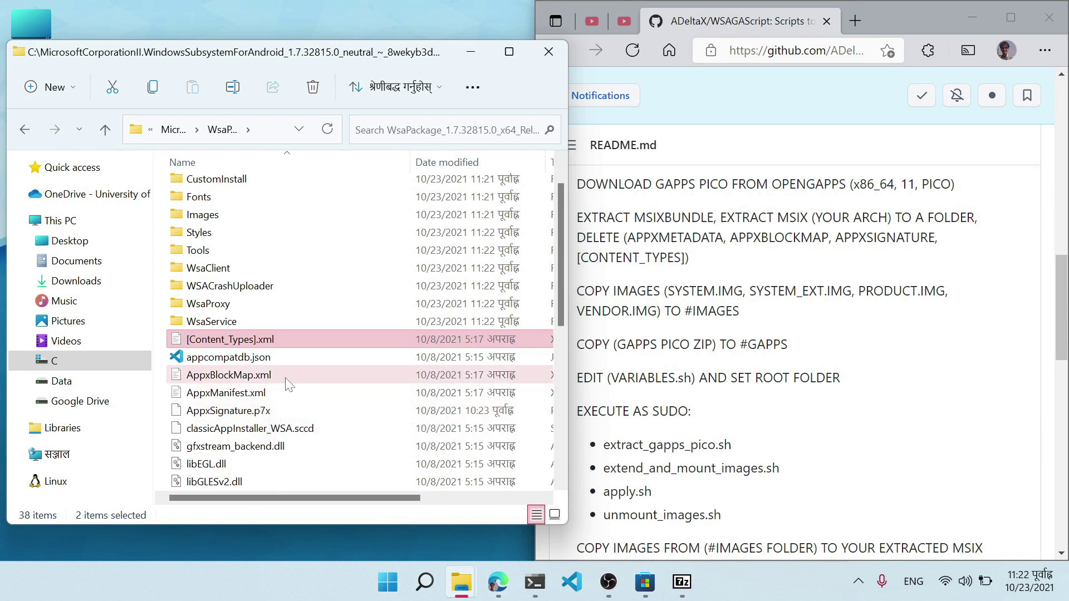
{"action": "left_click", "coordinate": [274, 377], "text": "ctrl"}
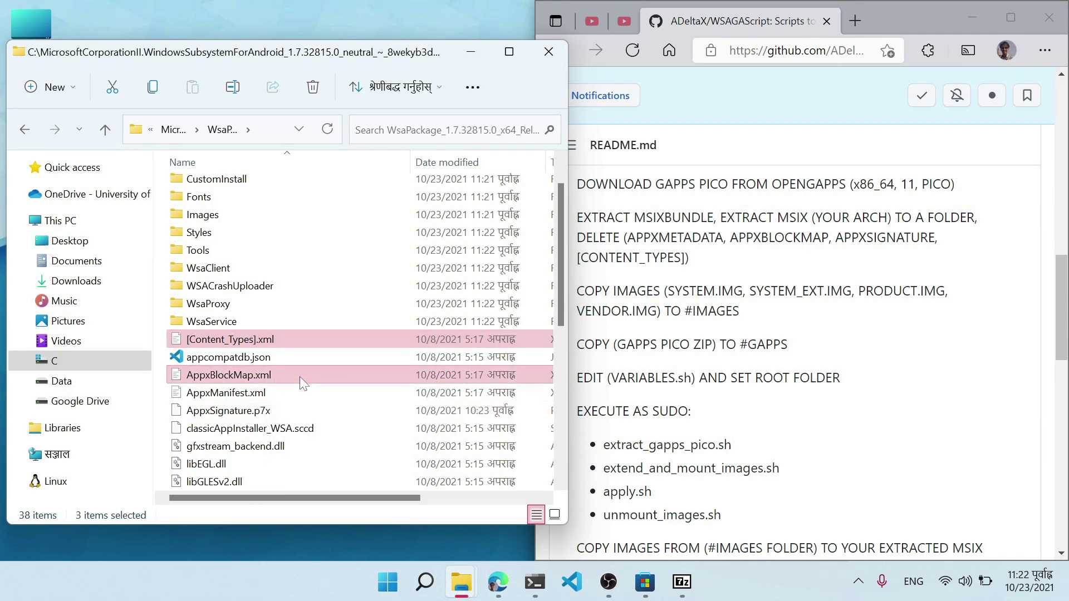
{"action": "left_click", "coordinate": [267, 415], "text": "ctrl"}
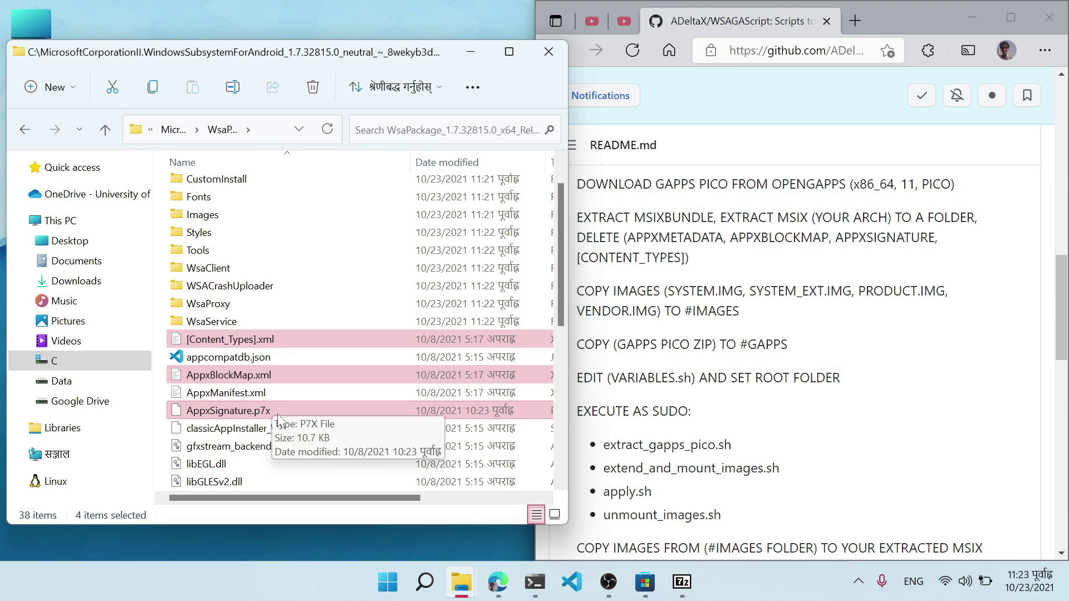
{"action": "key", "text": "Delete"}
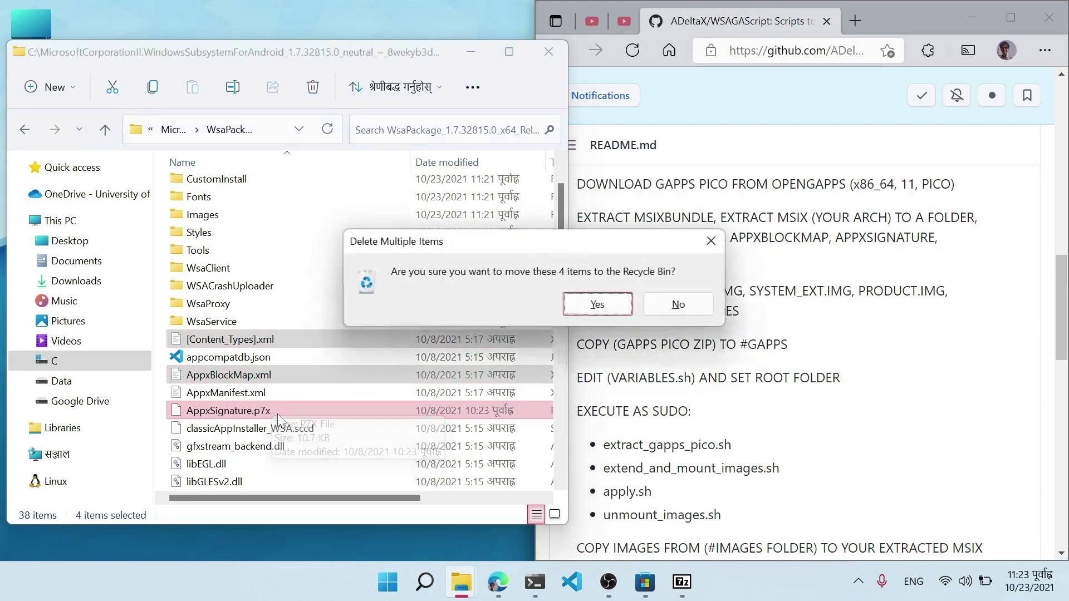
{"action": "key", "text": "Escape"}
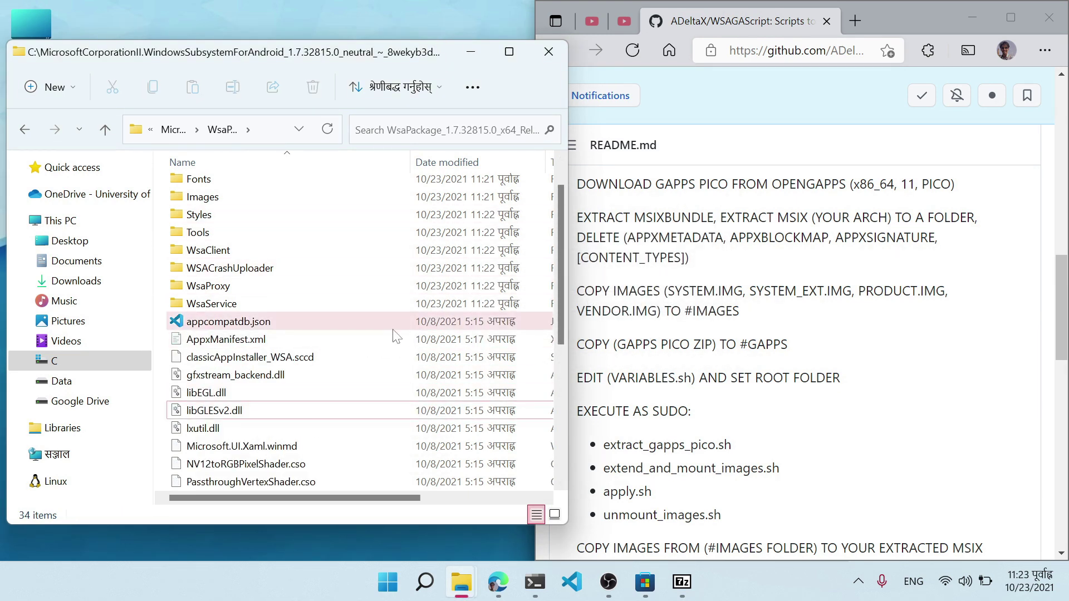
- Maximize the browser and open the clone and download options of the ADeltaX/WSAGAScript repository
{"action": "left_click", "coordinate": [833, 356]}
{"action": "scroll", "coordinate": [833, 356], "scroll_direction": "up", "scroll_amount": 10}
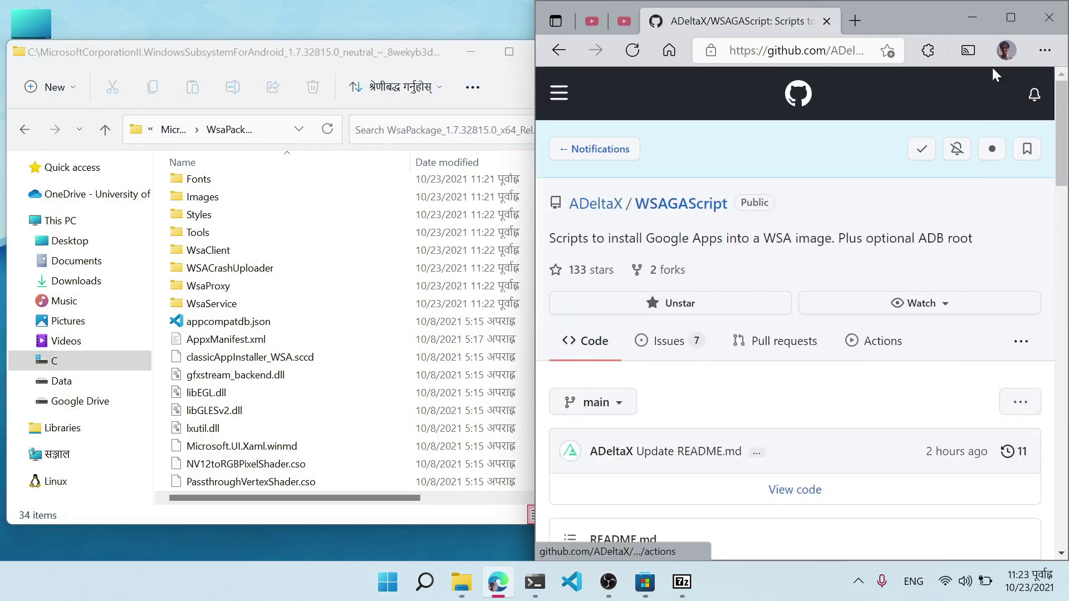
{"action": "left_click", "coordinate": [1011, 18]}
{"action": "left_click", "coordinate": [764, 312]}
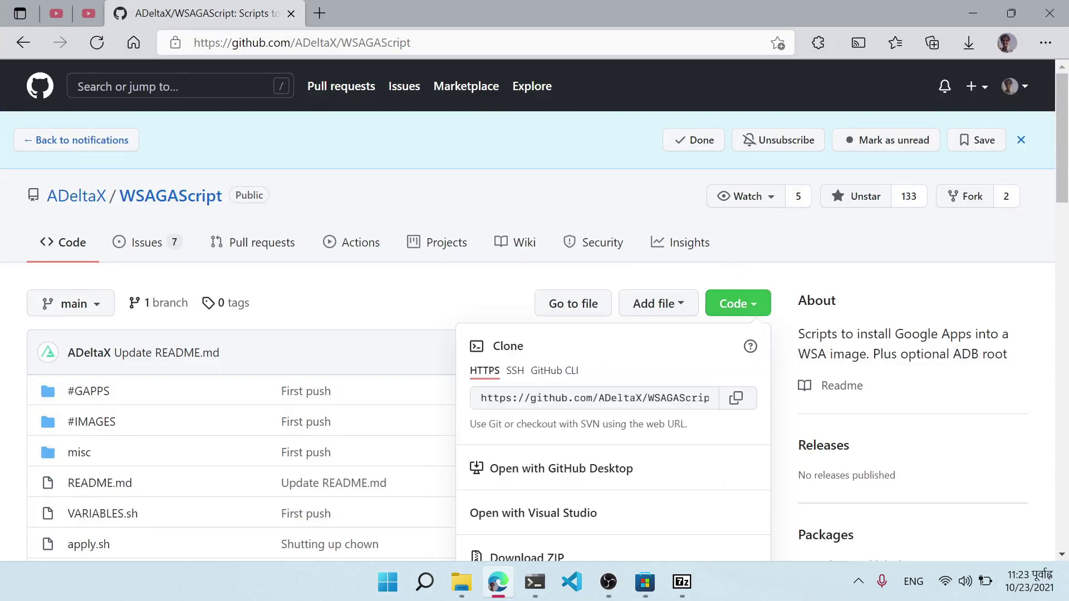
{"action": "scroll", "coordinate": [747, 376], "scroll_direction": "down", "scroll_amount": 1}
{"action": "left_click", "coordinate": [547, 482]}
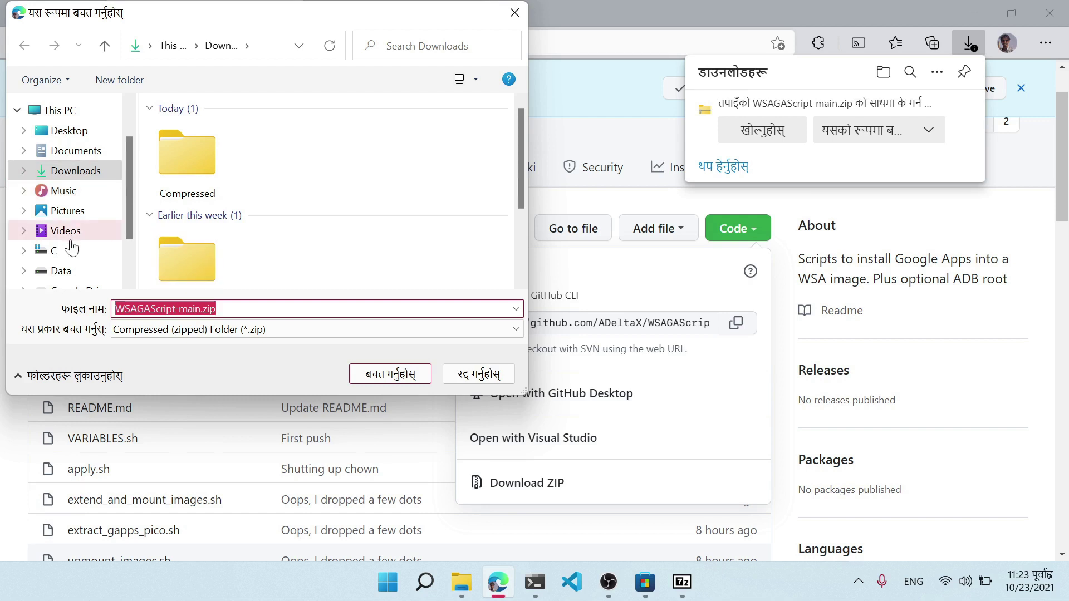
{"action": "left_click", "coordinate": [71, 249]}
{"action": "left_click", "coordinate": [389, 374]}
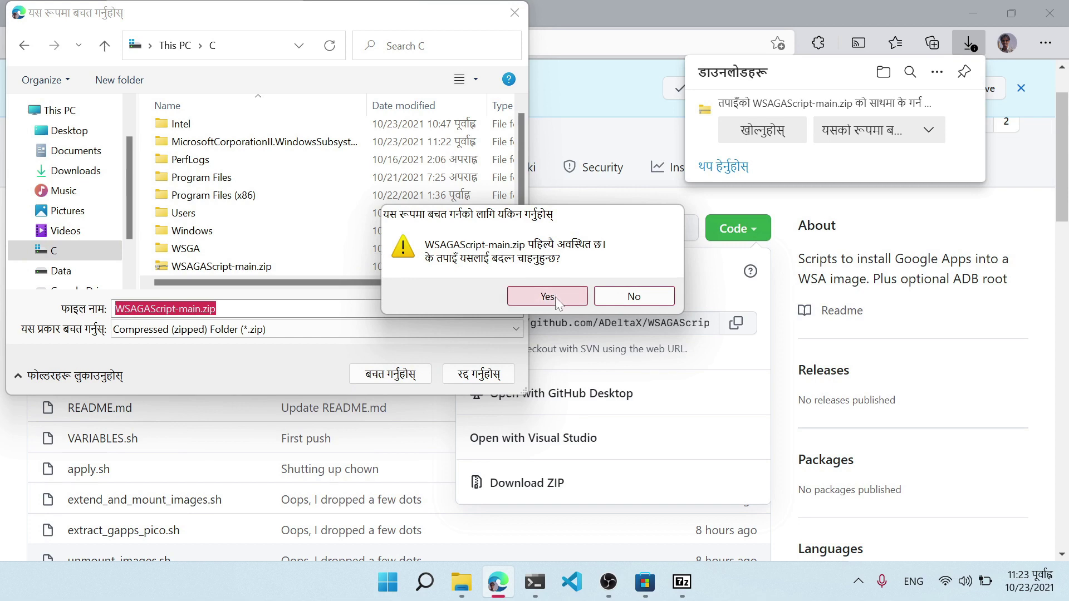
{"action": "left_click", "coordinate": [643, 302]}
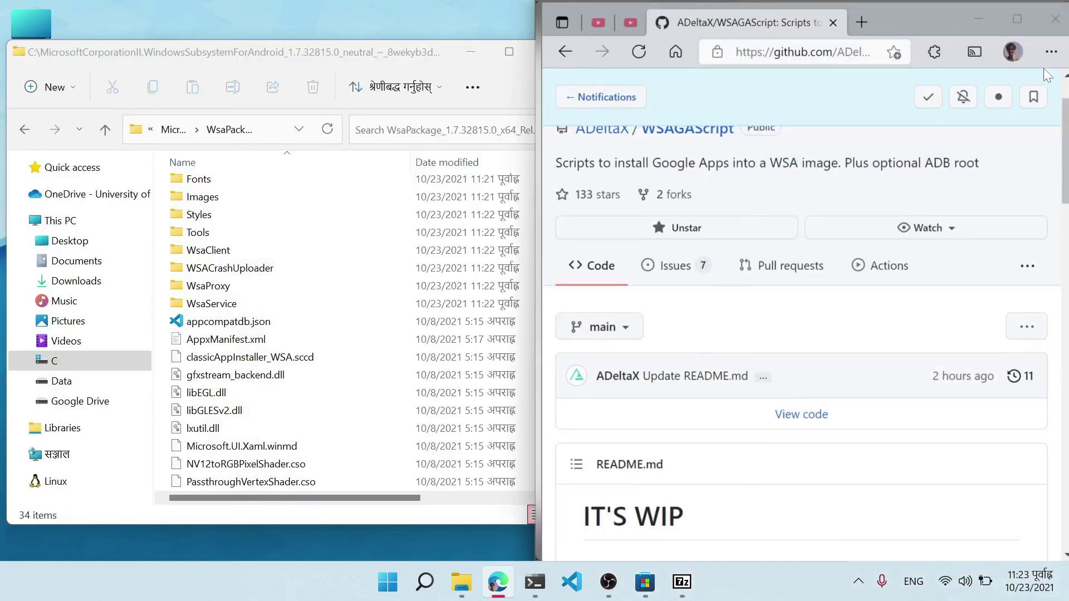
- Tile the browser beside the File Explorer window holding the package folder and show the root of drive C in it
{"action": "key", "text": "super+Right"}
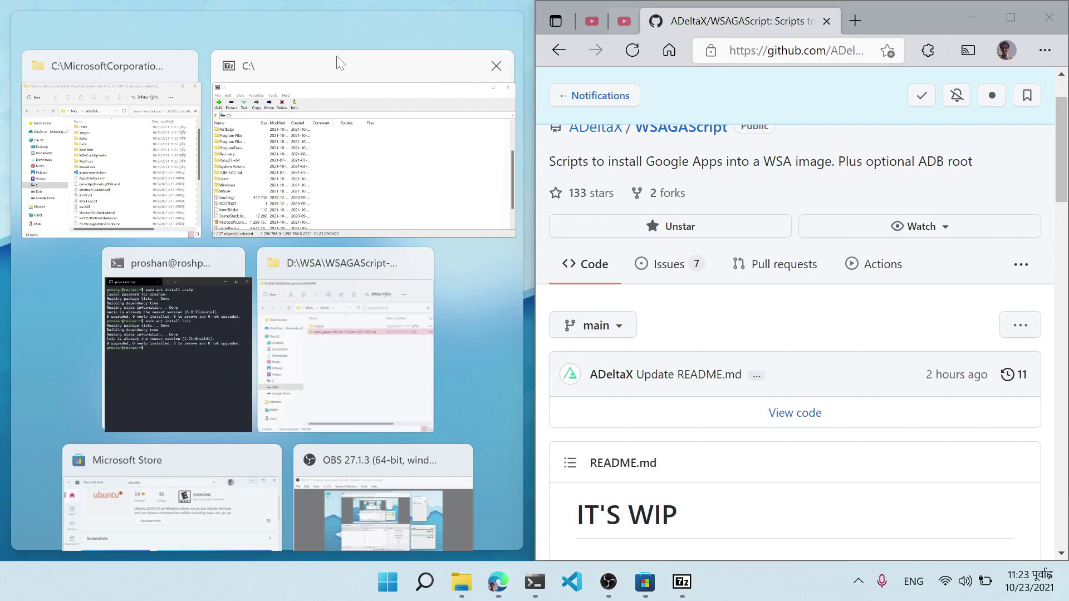
{"action": "left_click", "coordinate": [114, 77]}
{"action": "left_click", "coordinate": [87, 320]}
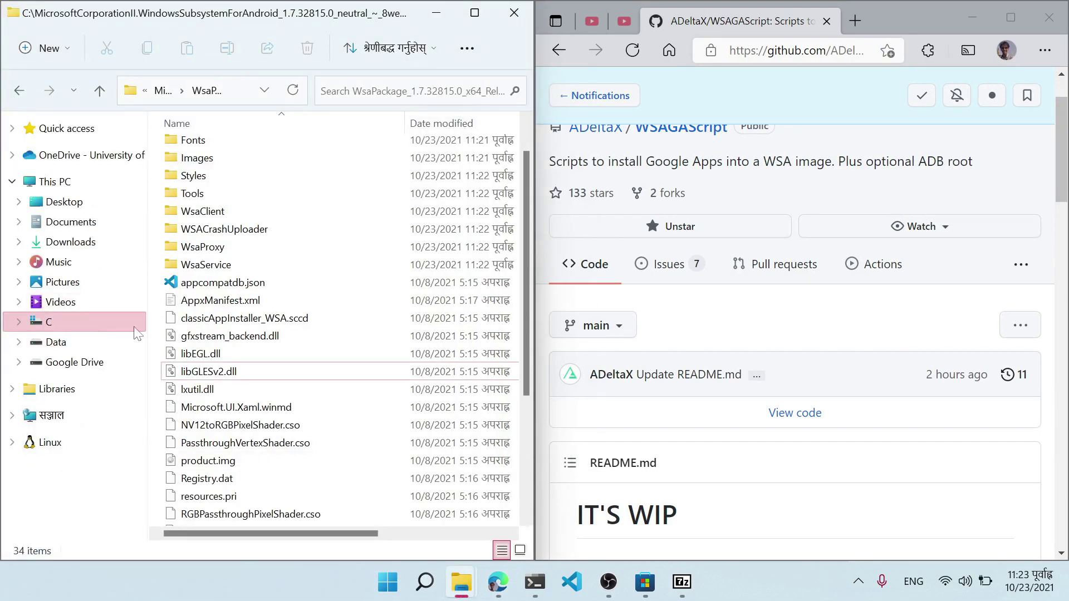
- Copy the WSAGAScript-main folder out of WSAGAScript-main.zip into the root of drive C
{"action": "left_click", "coordinate": [293, 385]}
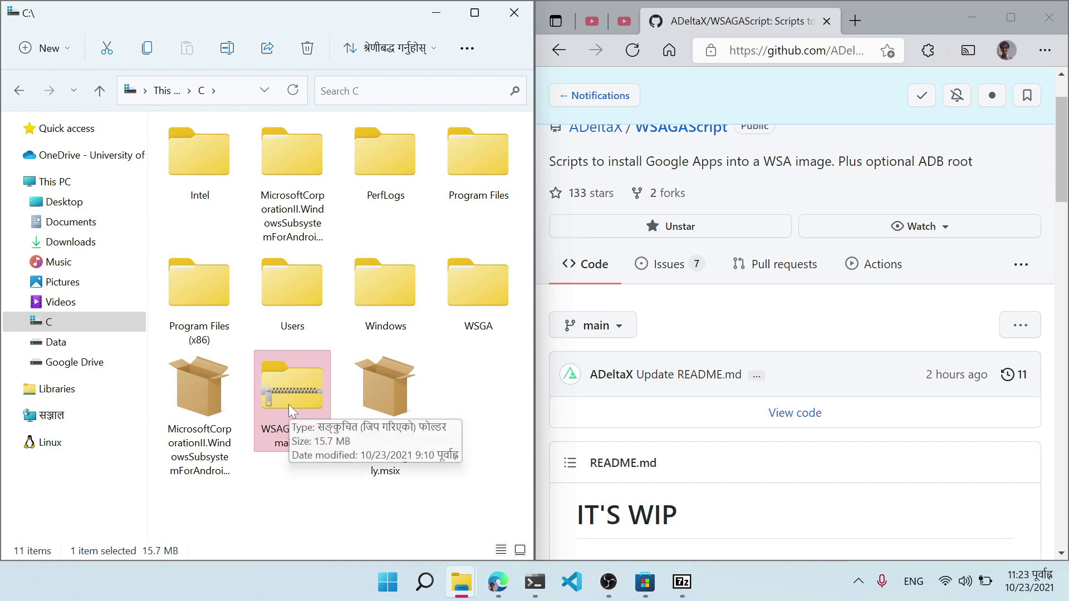
{"action": "right_click", "coordinate": [288, 404]}
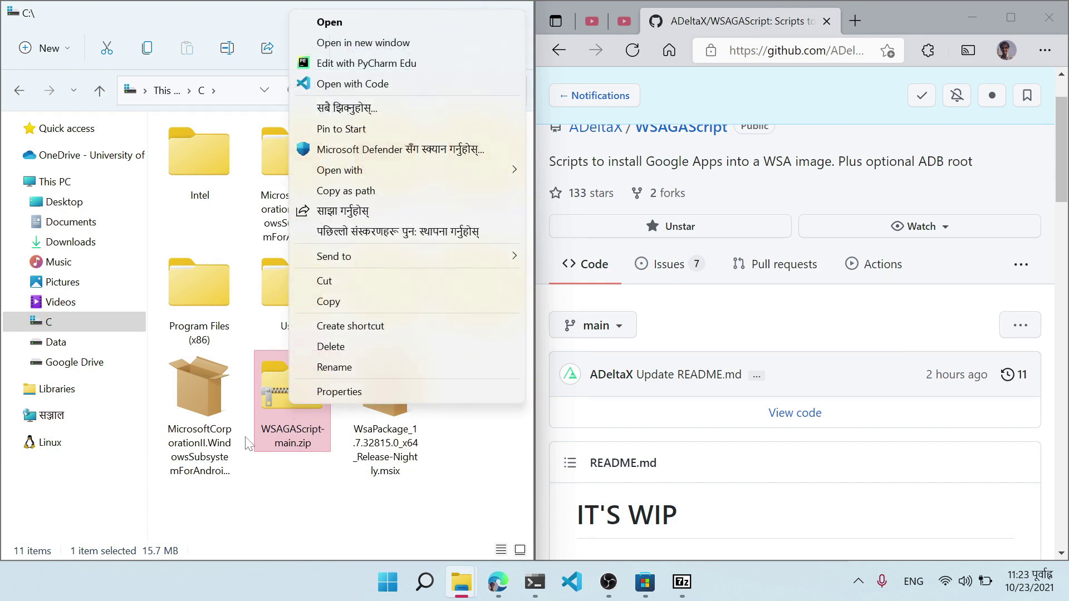
{"action": "left_click", "coordinate": [286, 389]}
{"action": "double_click", "coordinate": [288, 388]}
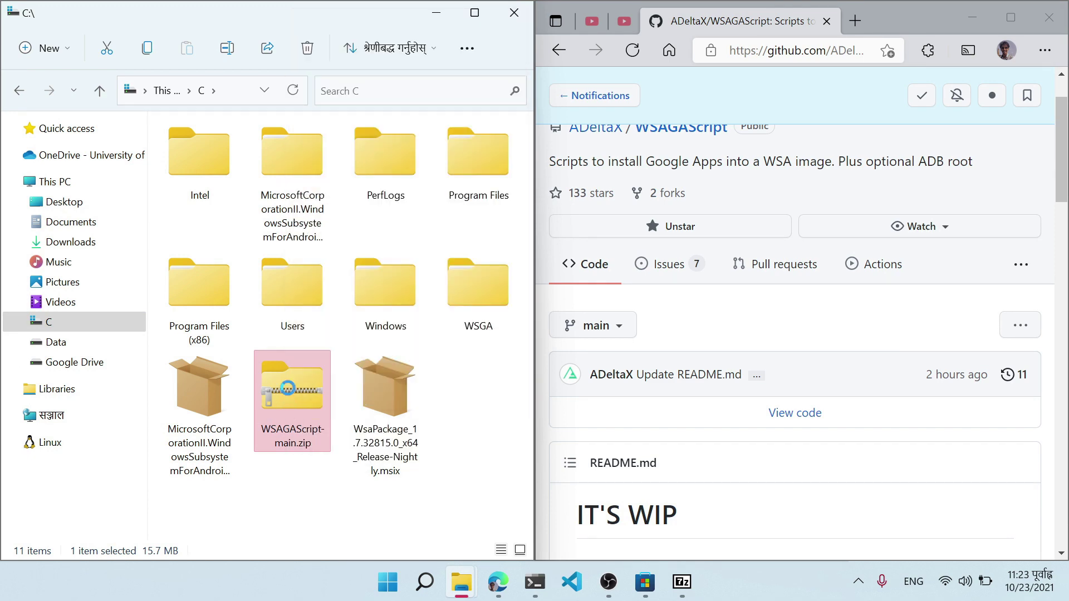
{"action": "left_click", "coordinate": [248, 150]}
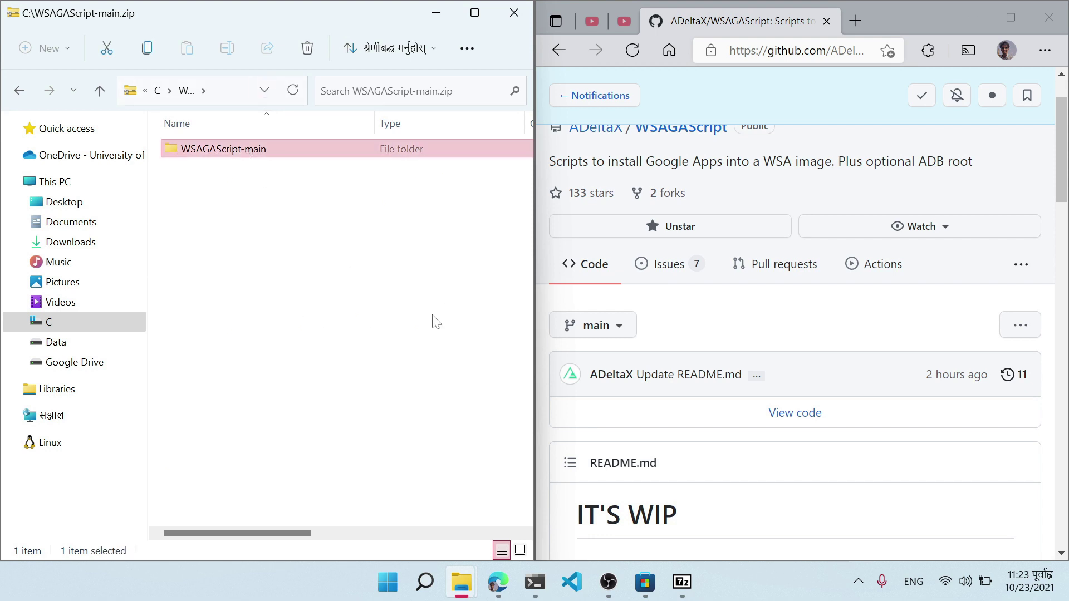
{"action": "left_click", "coordinate": [19, 91]}
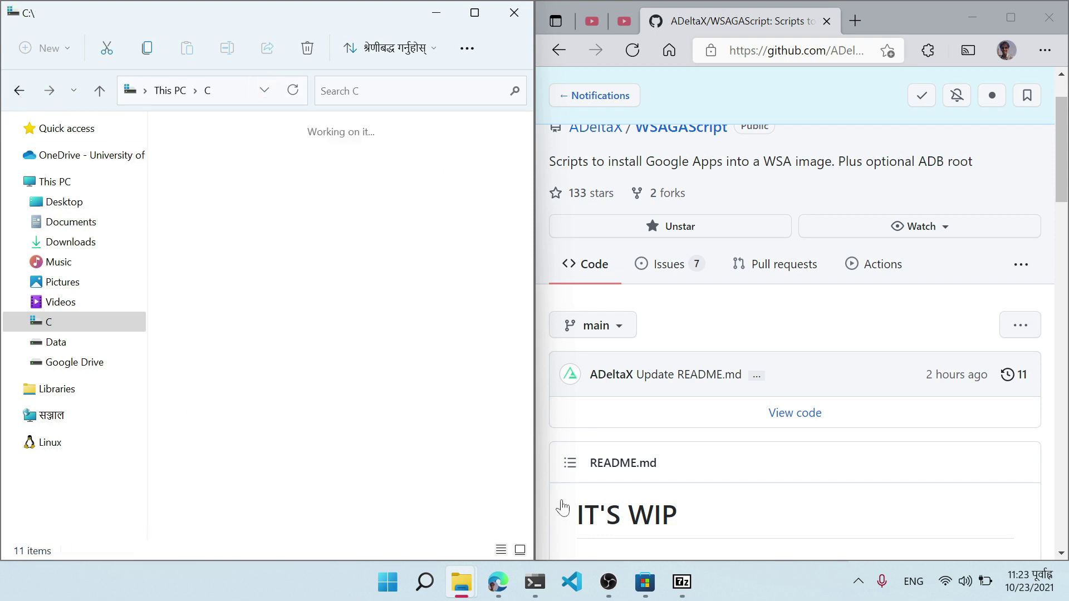
{"action": "left_click", "coordinate": [480, 459]}
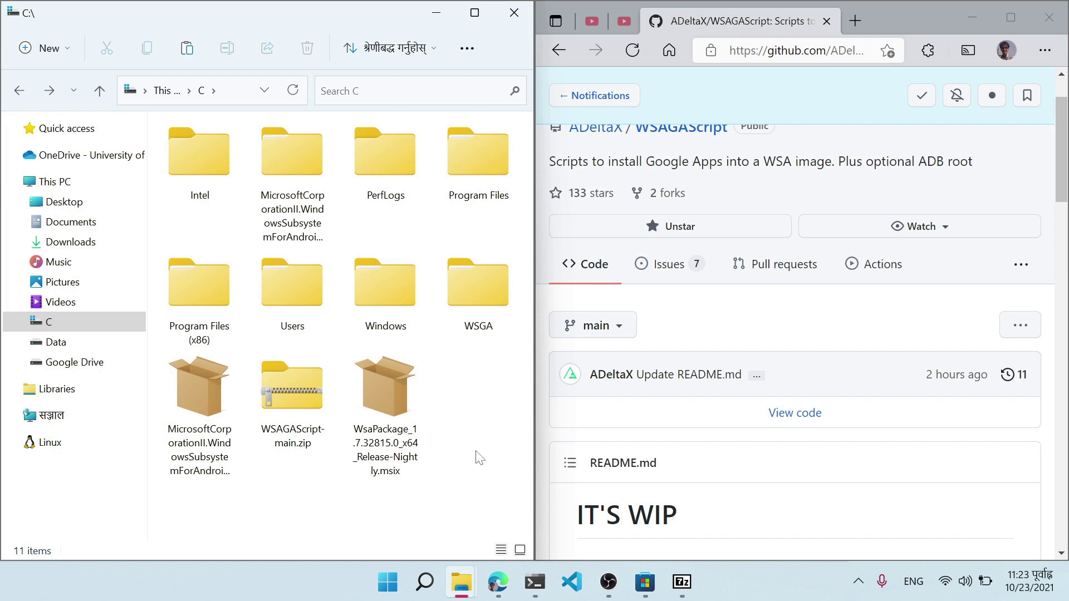
{"action": "key", "text": "ctrl+v"}
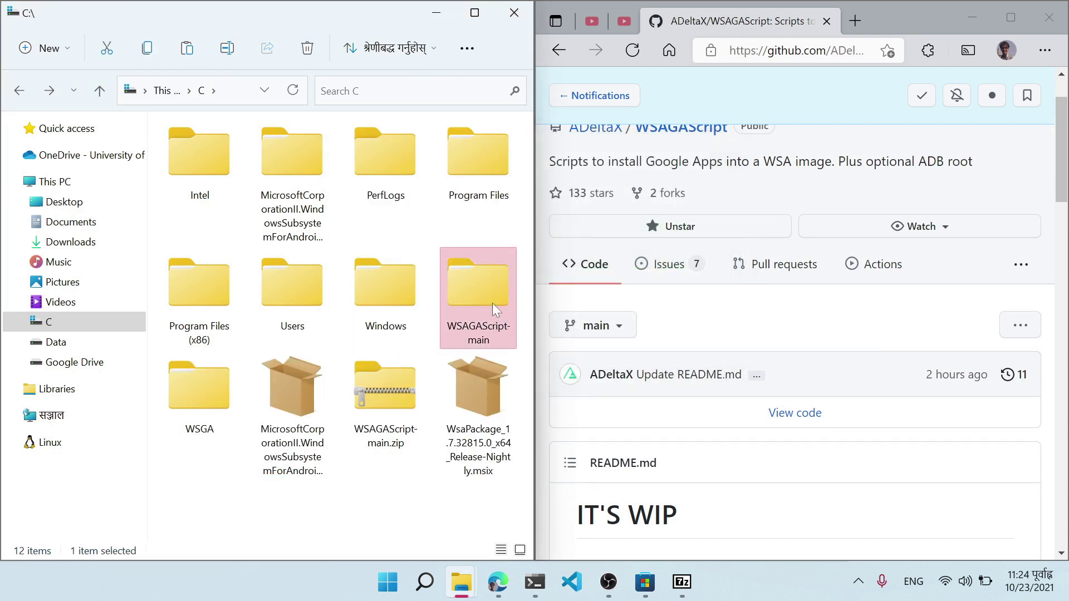
- Examine the extracted WSAGAScript-main folder and its #GAPPS and #IMAGES subfolders, and return to drive C
{"action": "double_click", "coordinate": [487, 268]}
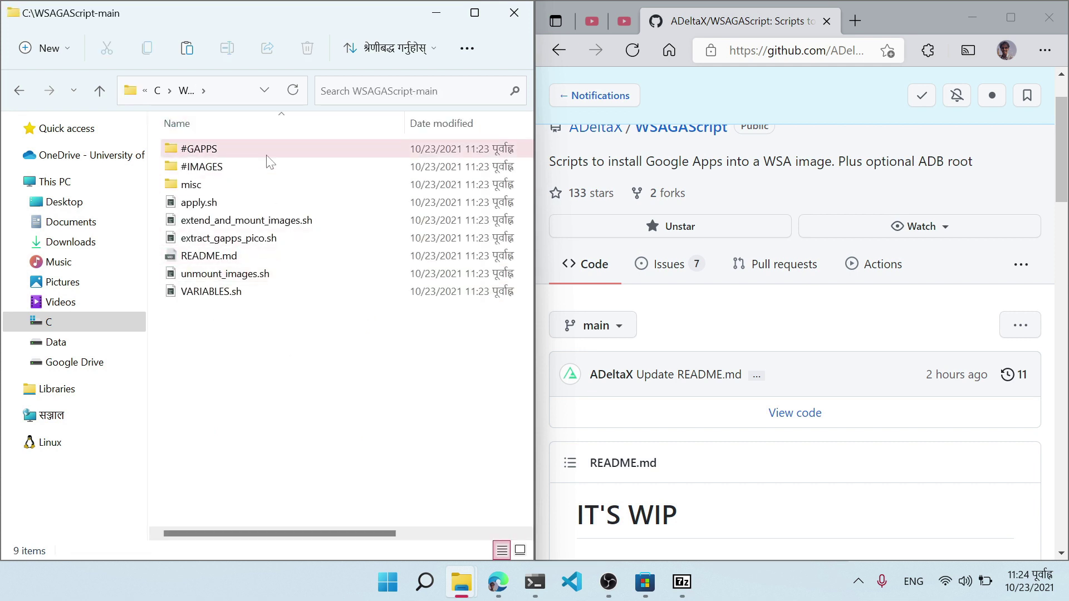
{"action": "double_click", "coordinate": [266, 155]}
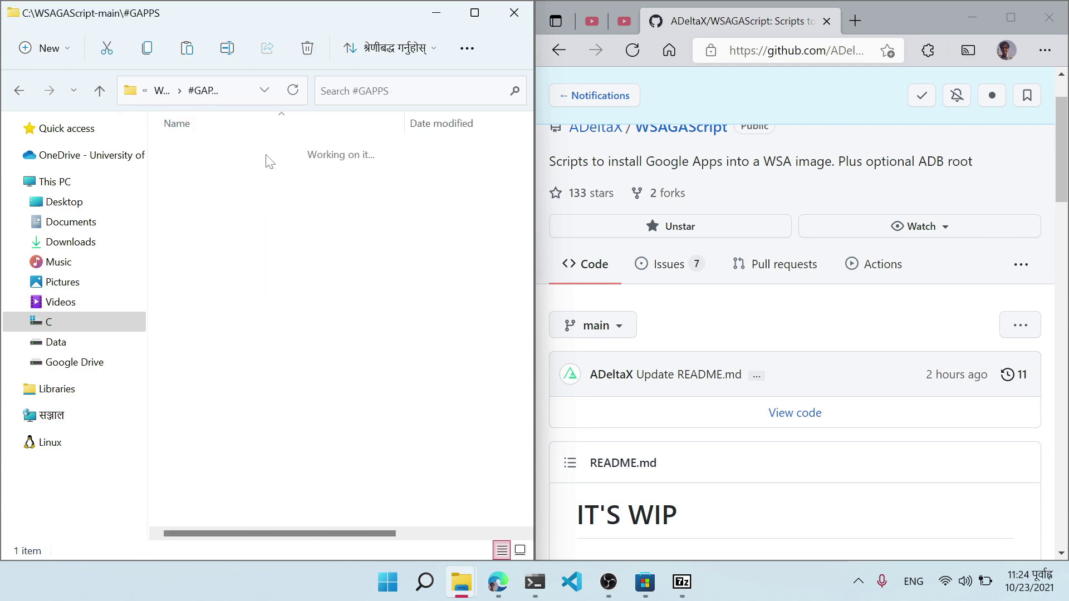
{"action": "key", "text": "BackSpace"}
{"action": "double_click", "coordinate": [229, 168]}
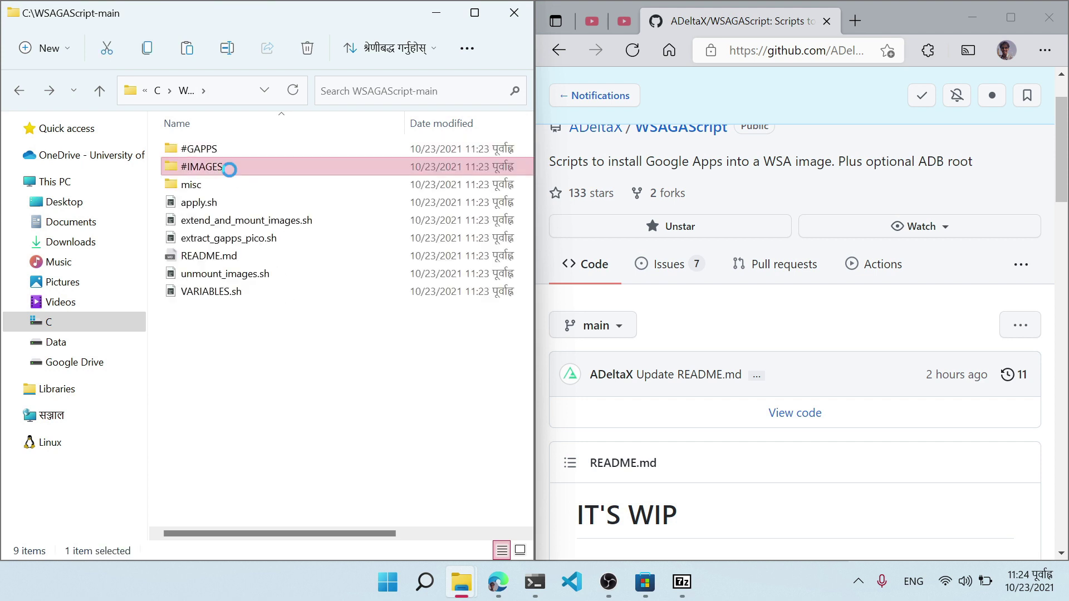
{"action": "key", "text": "BackSpace"}
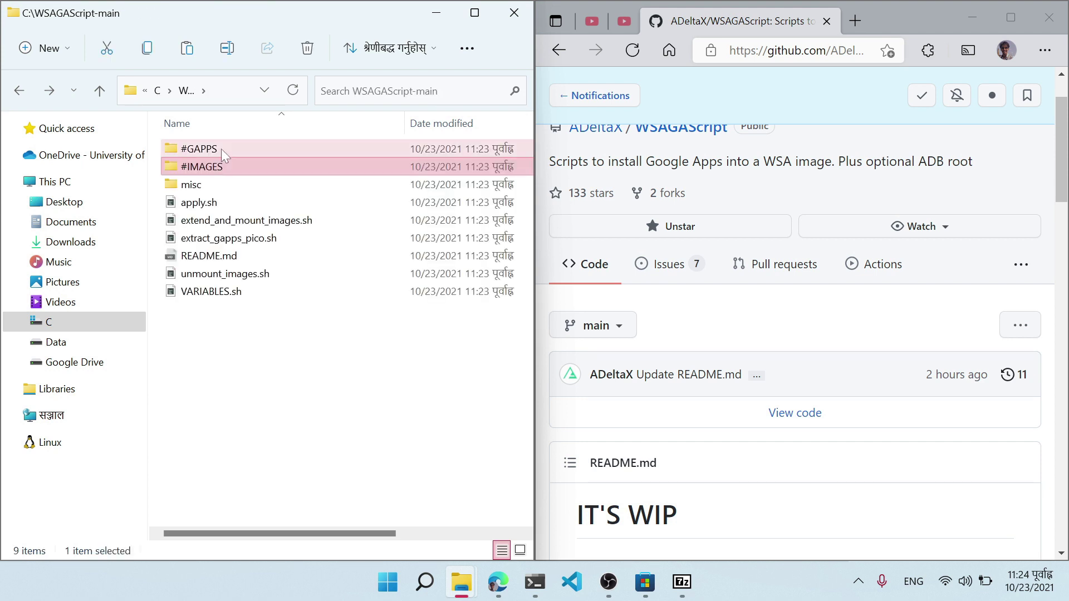
{"action": "left_click", "coordinate": [287, 330]}
{"action": "key", "text": "BackSpace"}
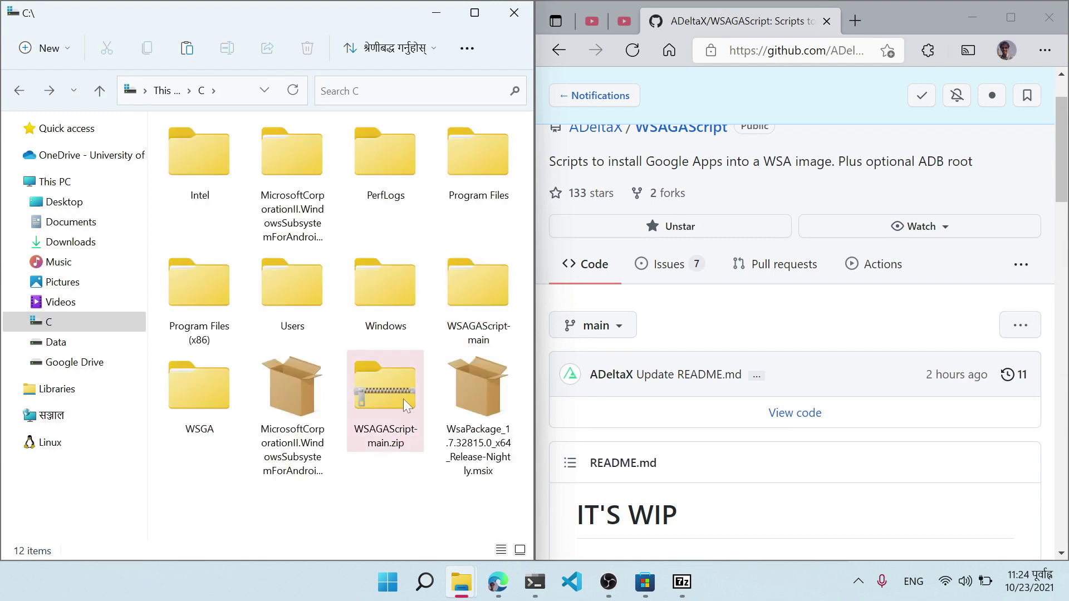
- Copy product.img, system.img, system_ext.img and vendor.img from the extracted x64 WsaPackage folder
{"action": "left_click", "coordinate": [300, 170]}
{"action": "double_click", "coordinate": [300, 170]}
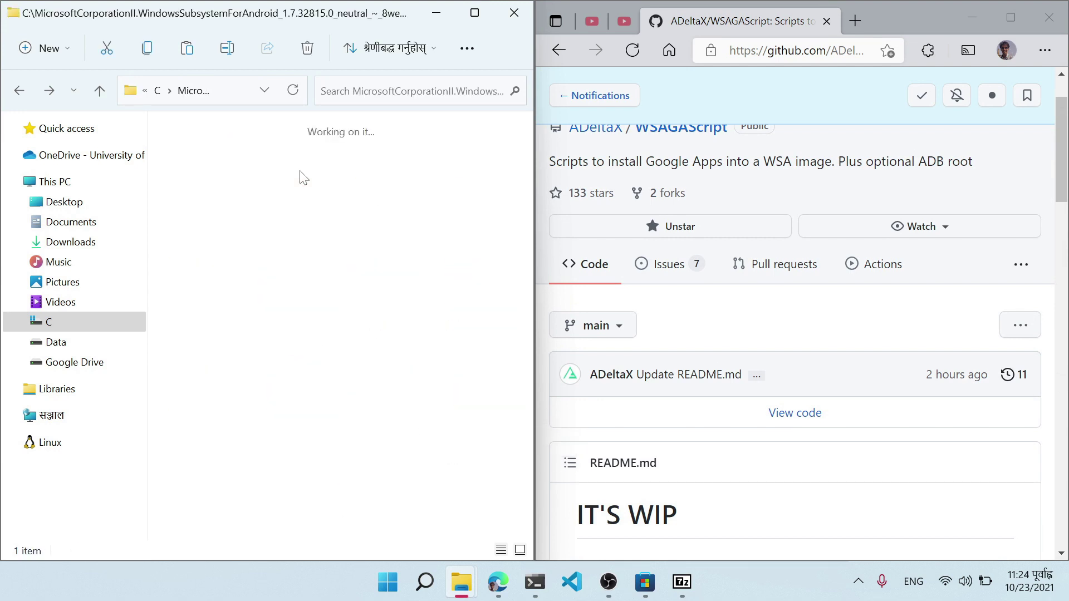
{"action": "double_click", "coordinate": [191, 163]}
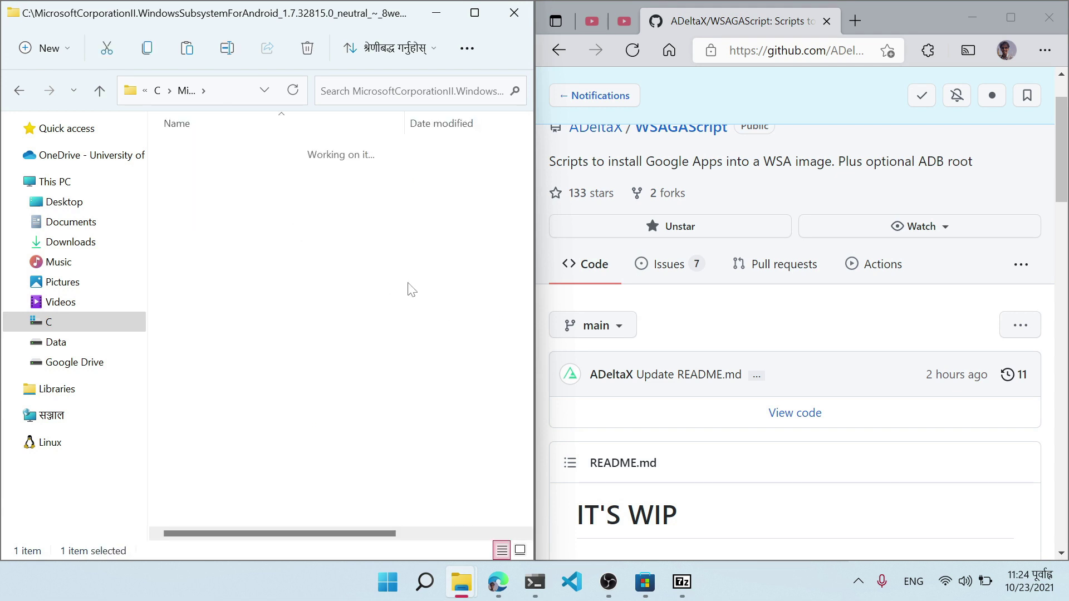
{"action": "scroll", "coordinate": [368, 268], "scroll_direction": "down", "scroll_amount": 3}
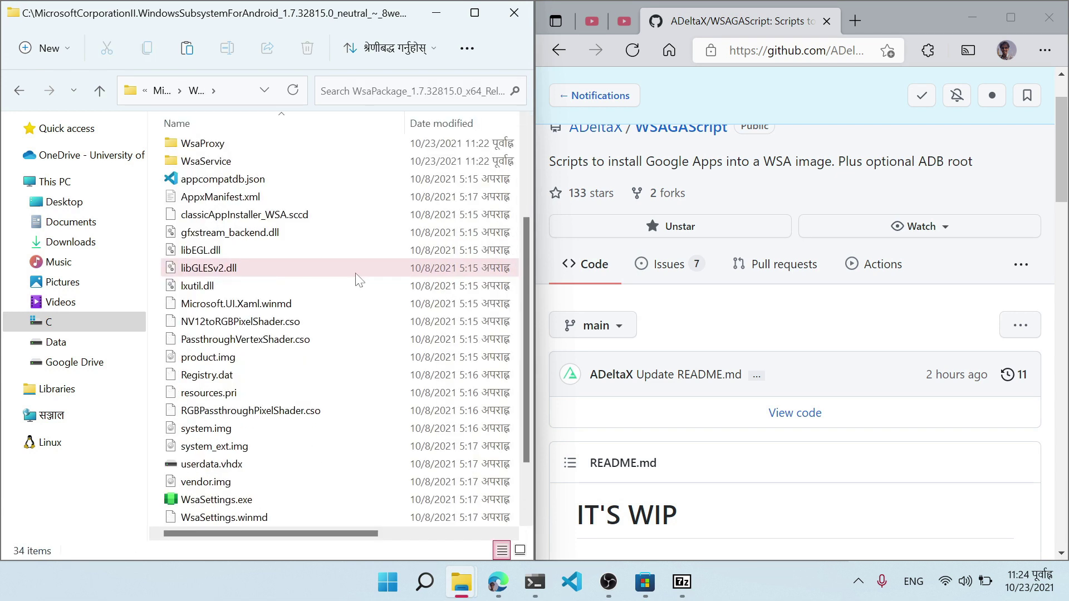
{"action": "scroll", "coordinate": [359, 280], "scroll_direction": "down", "scroll_amount": 2}
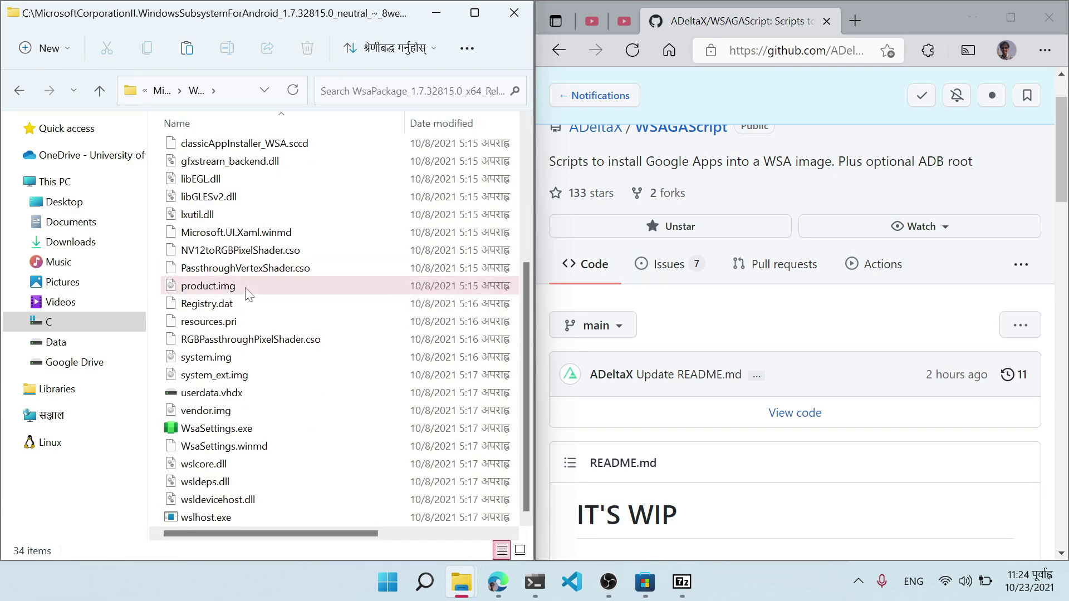
{"action": "mouse_move", "coordinate": [247, 293]}
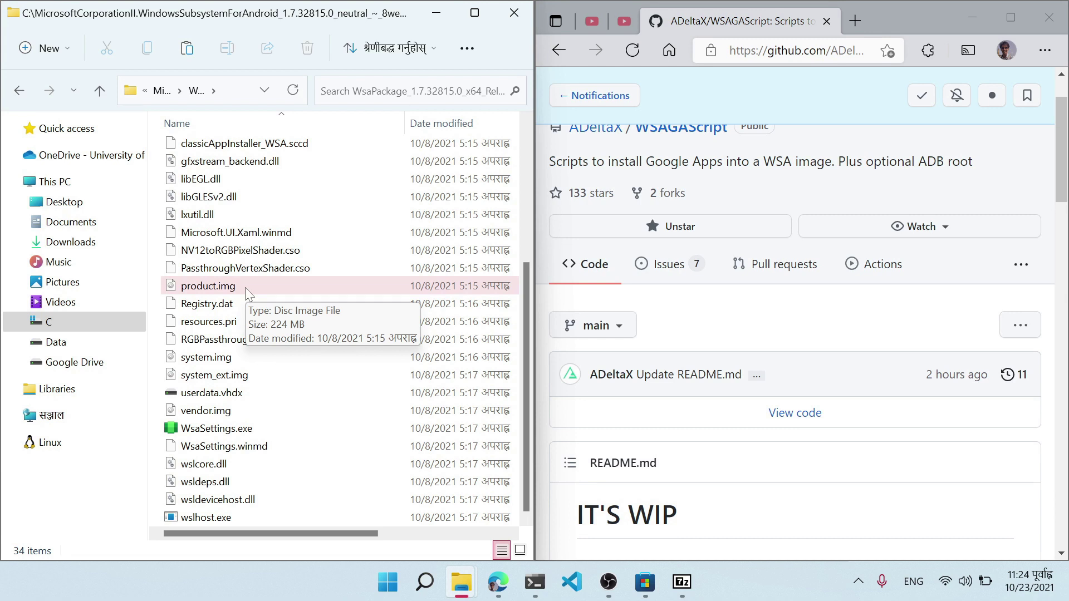
{"action": "left_click", "coordinate": [245, 288]}
{"action": "left_click", "coordinate": [245, 359], "text": "ctrl"}
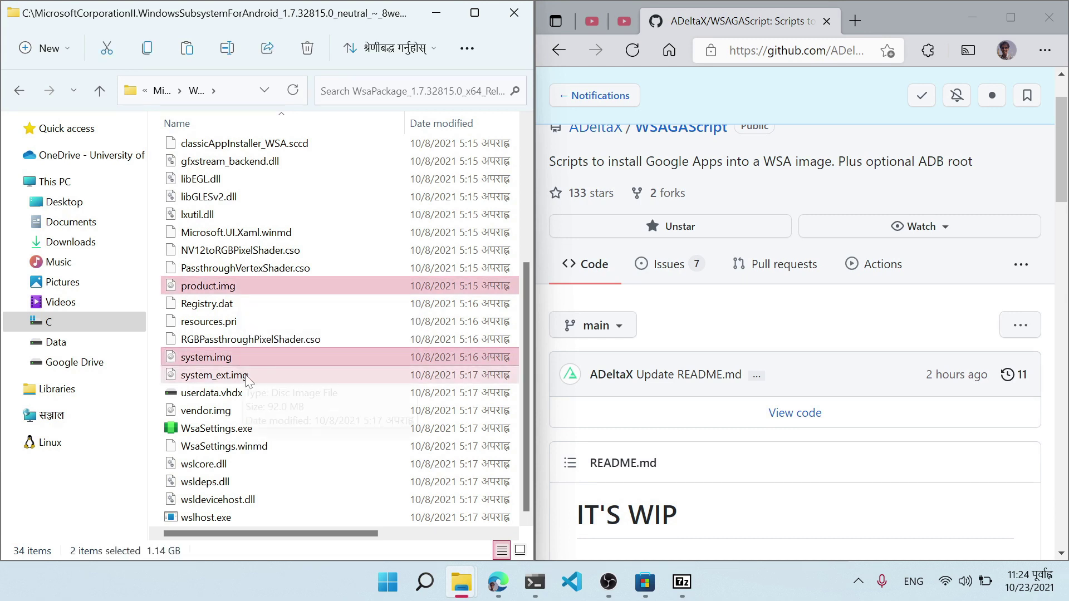
{"action": "left_click", "coordinate": [247, 381], "text": "ctrl"}
{"action": "left_click", "coordinate": [256, 412], "text": "ctrl"}
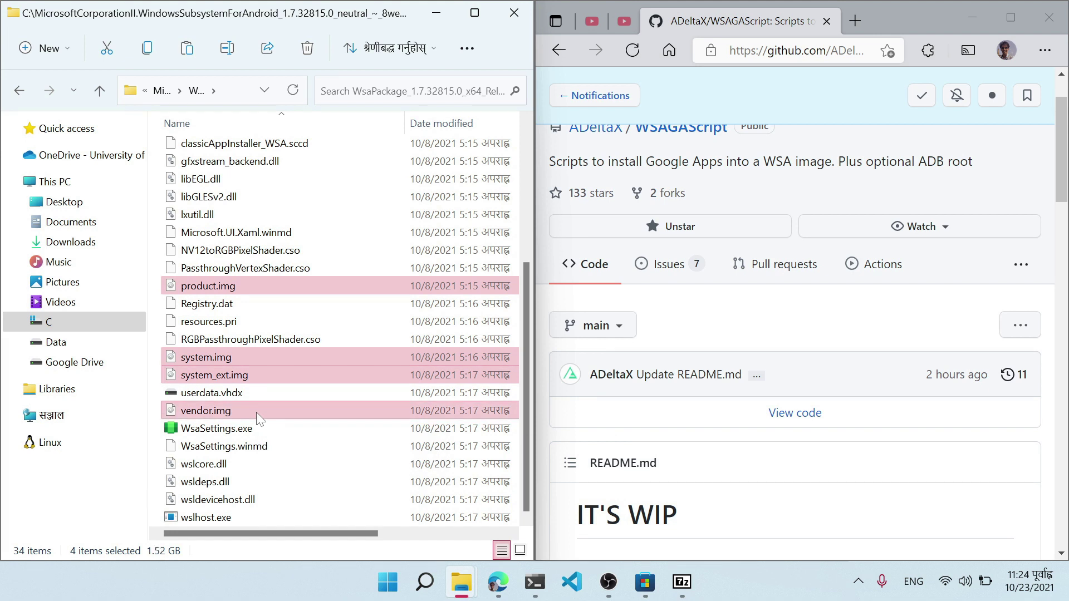
- Paste the four copied disk images into the #IMAGES folder of C:\WSAGAScript-main
{"action": "left_click", "coordinate": [19, 91]}
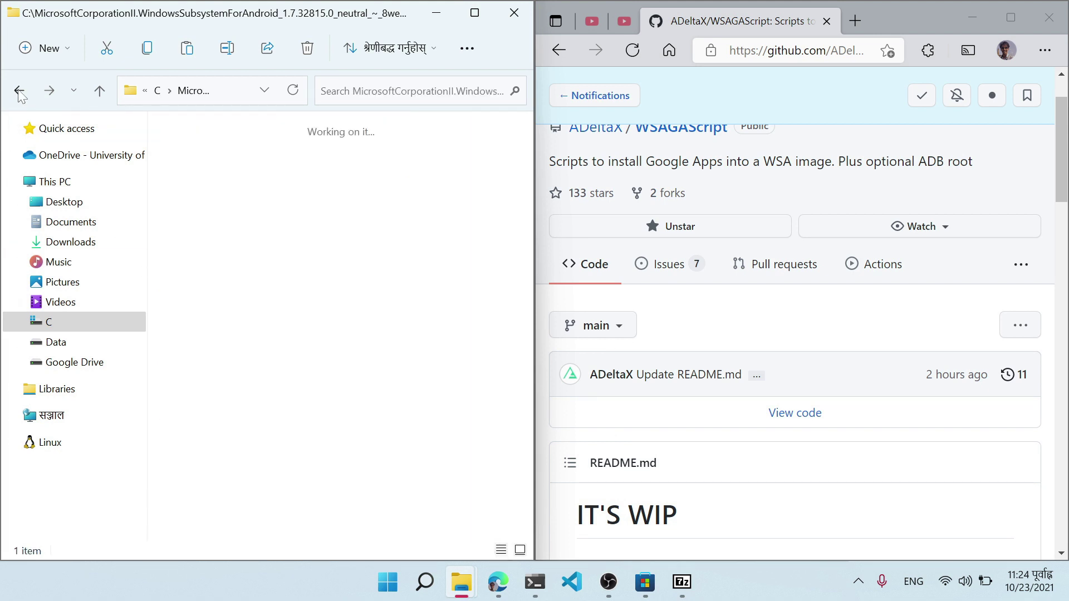
{"action": "left_click", "coordinate": [20, 91]}
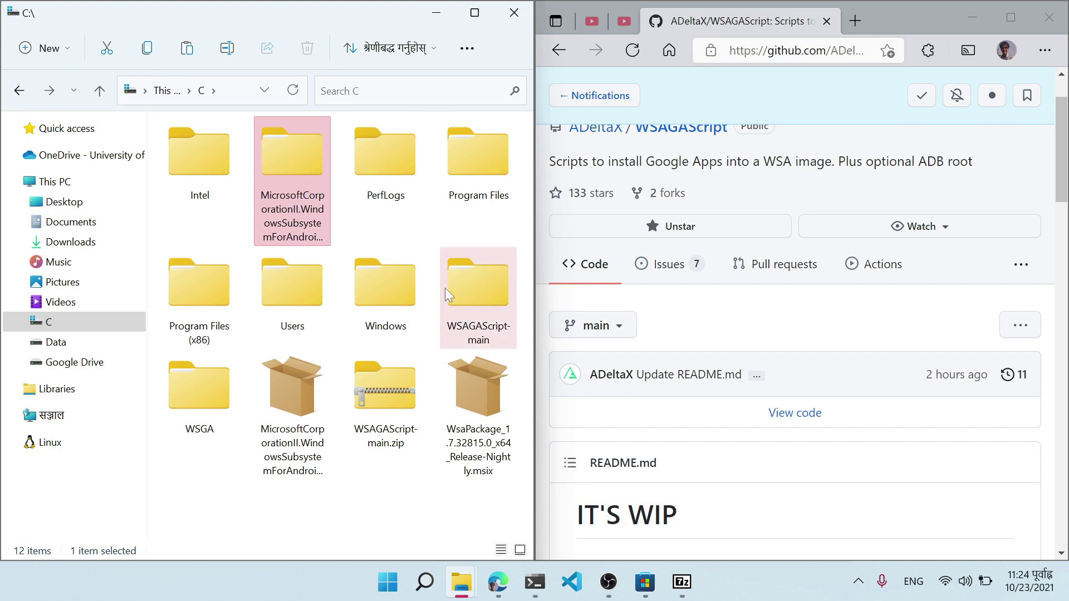
{"action": "double_click", "coordinate": [446, 288]}
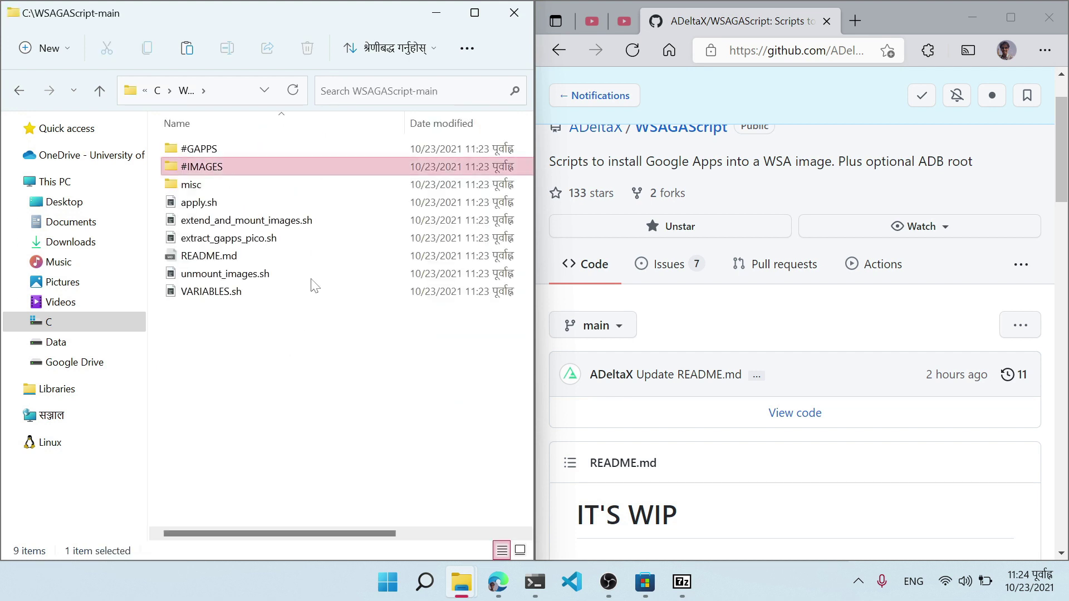
{"action": "key", "text": "Return"}
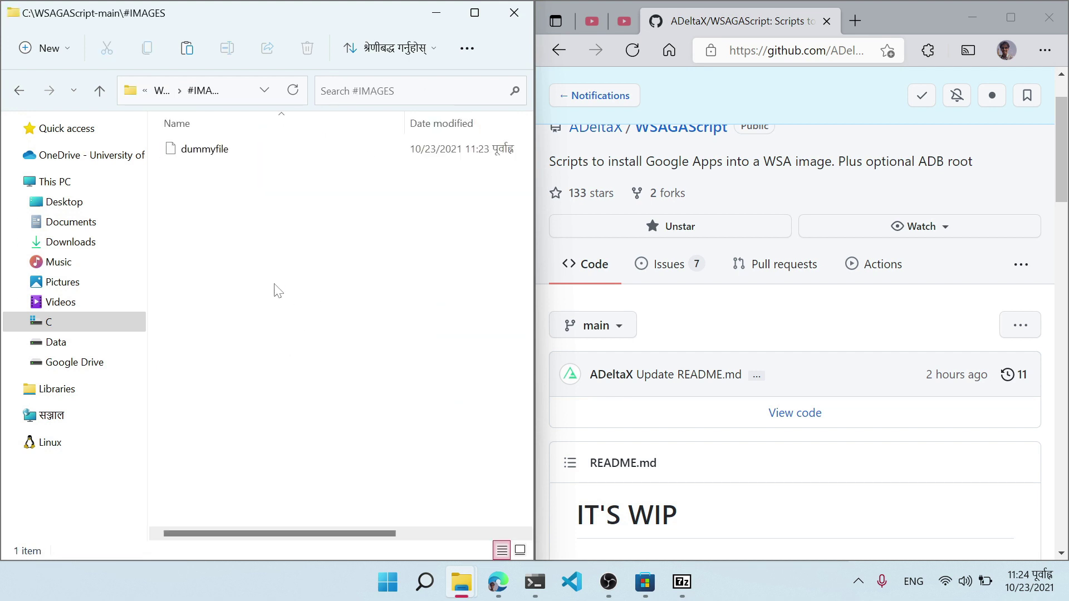
{"action": "key", "text": "ctrl+v"}
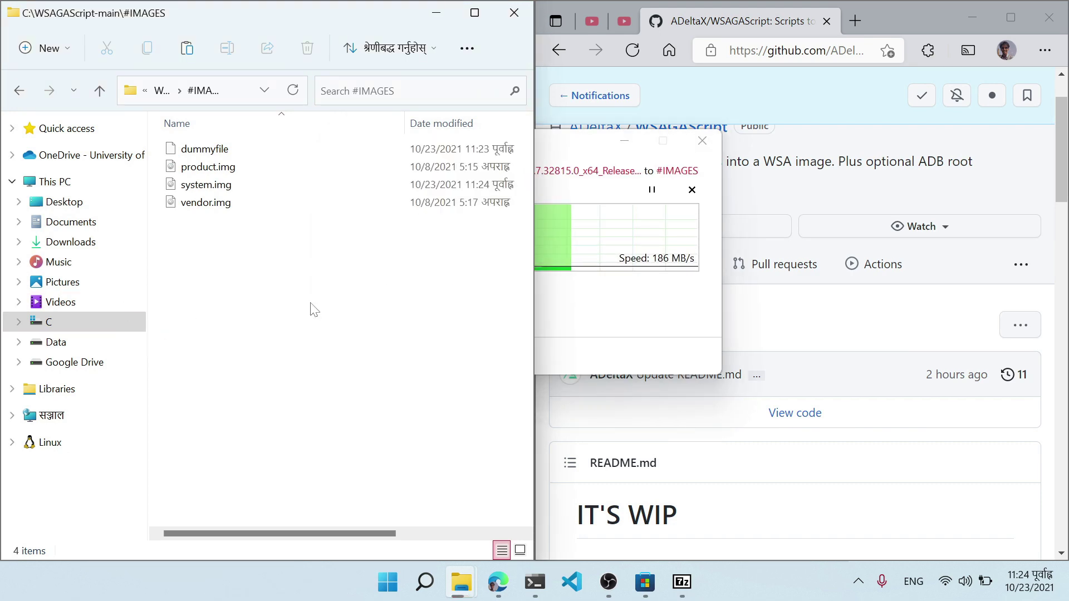
- Consult the README's instruction on the GAPPS Pico download and open the #GAPPS folder in WSAGAScript-main
{"action": "scroll", "coordinate": [849, 426], "scroll_direction": "down", "scroll_amount": 10}
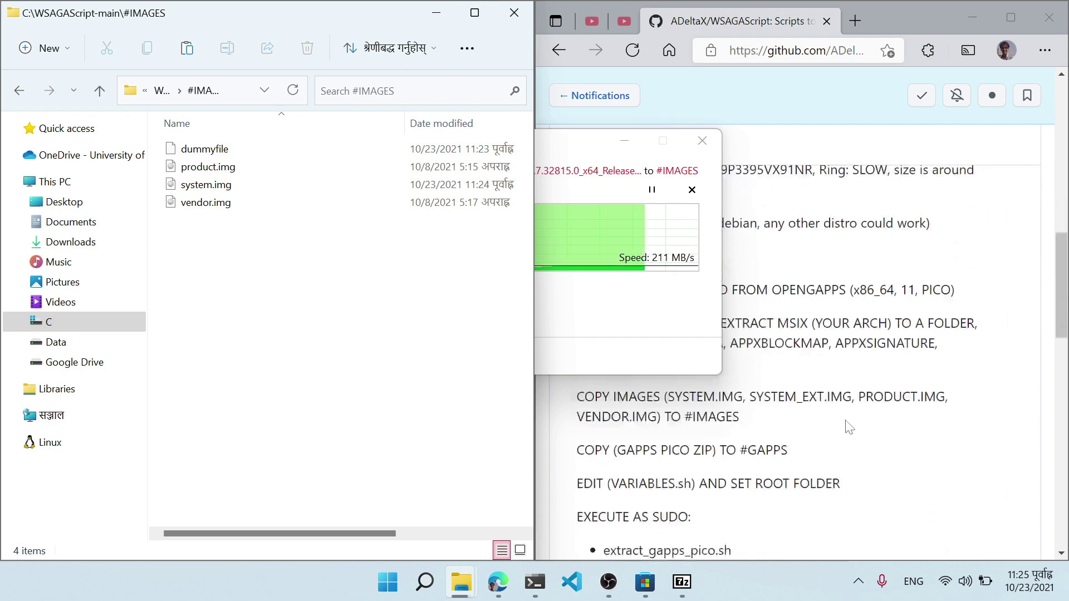
{"action": "scroll", "coordinate": [848, 427], "scroll_direction": "up", "scroll_amount": 3}
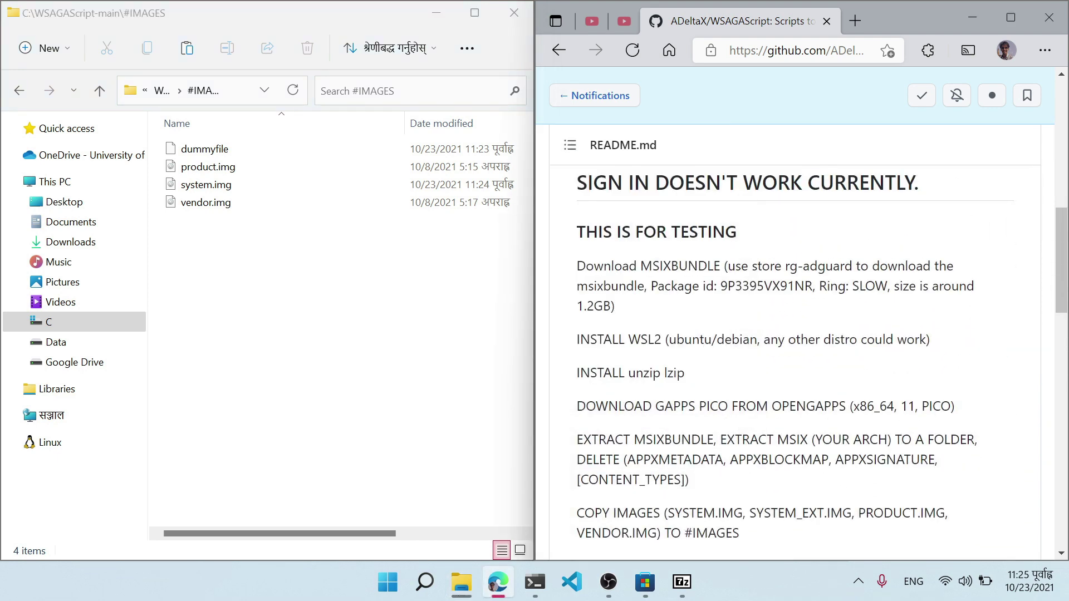
{"action": "left_click_drag", "start_coordinate": [585, 405], "coordinate": [899, 406]}
{"action": "left_click", "coordinate": [899, 406]}
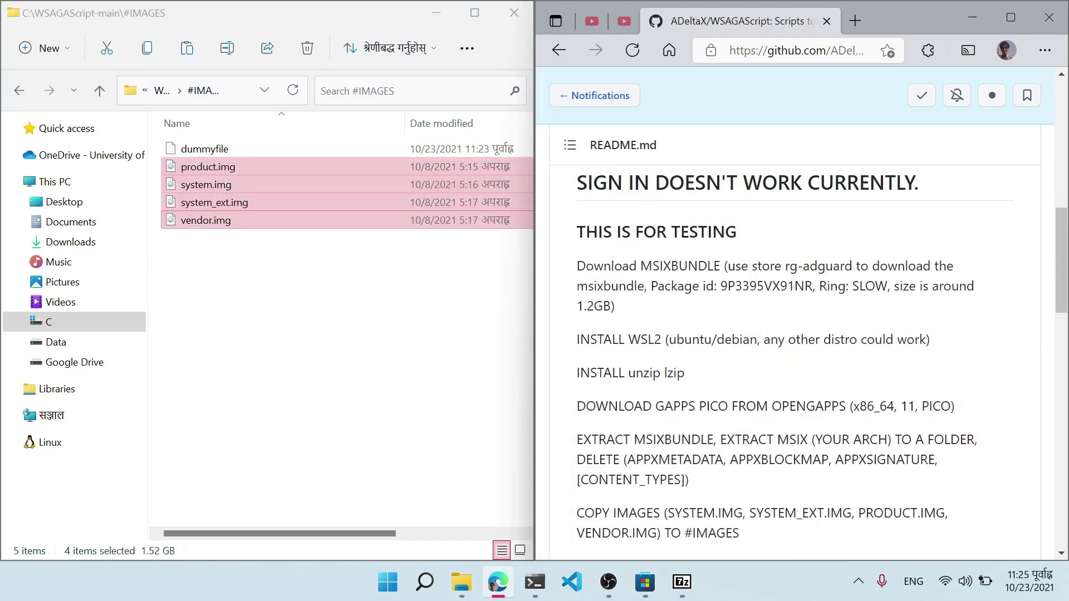
{"action": "left_click", "coordinate": [368, 306]}
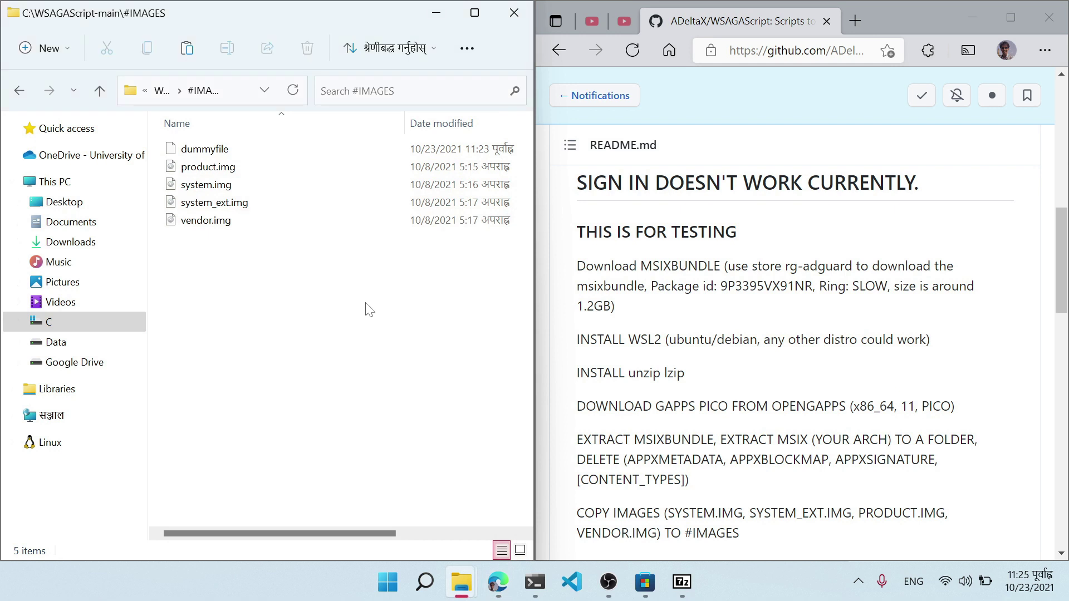
{"action": "key", "text": "alt+Up"}
{"action": "left_click", "coordinate": [228, 149]}
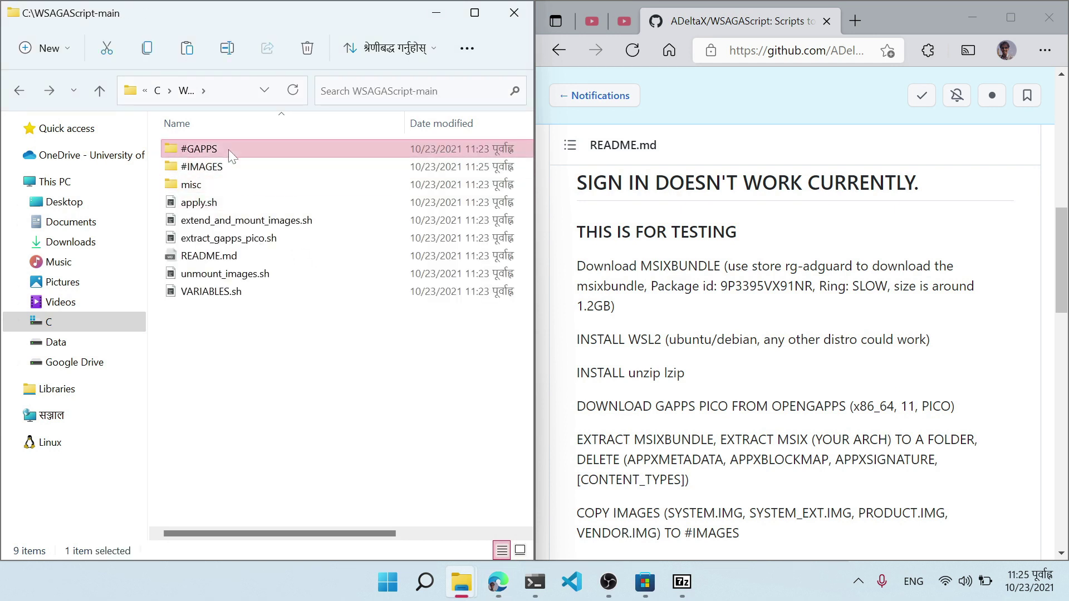
{"action": "double_click", "coordinate": [228, 149]}
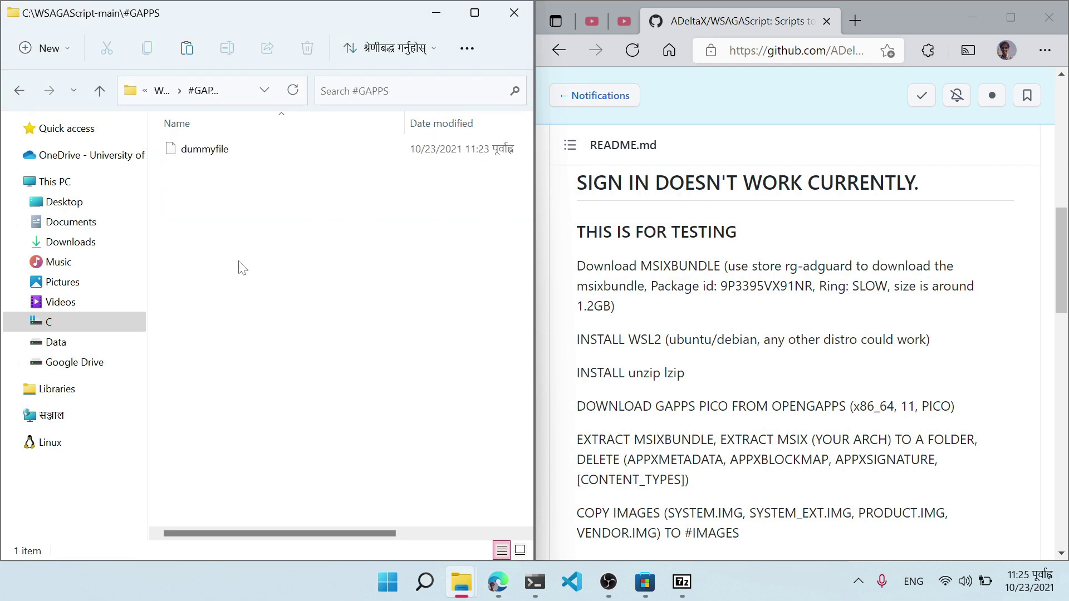
- Copy open_gapps-x86_64-11.0-pico-20211021.zip from the #GAPPS folder of D:\WSA\WSAGAScript-main
{"action": "left_click", "coordinate": [84, 340]}
{"action": "double_click", "coordinate": [475, 167]}
{"action": "double_click", "coordinate": [183, 155]}
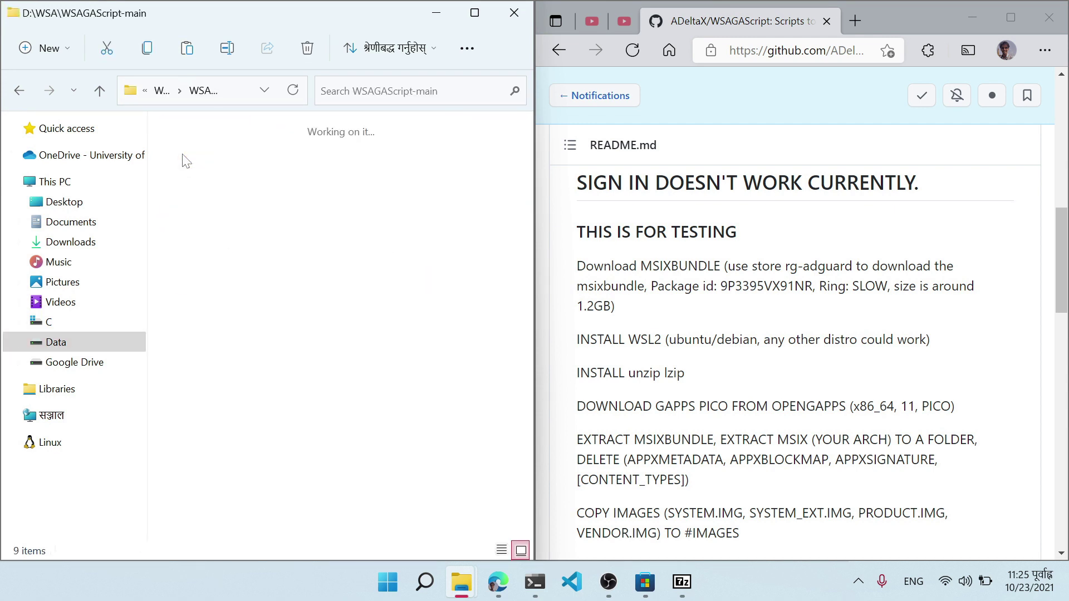
{"action": "double_click", "coordinate": [201, 148]}
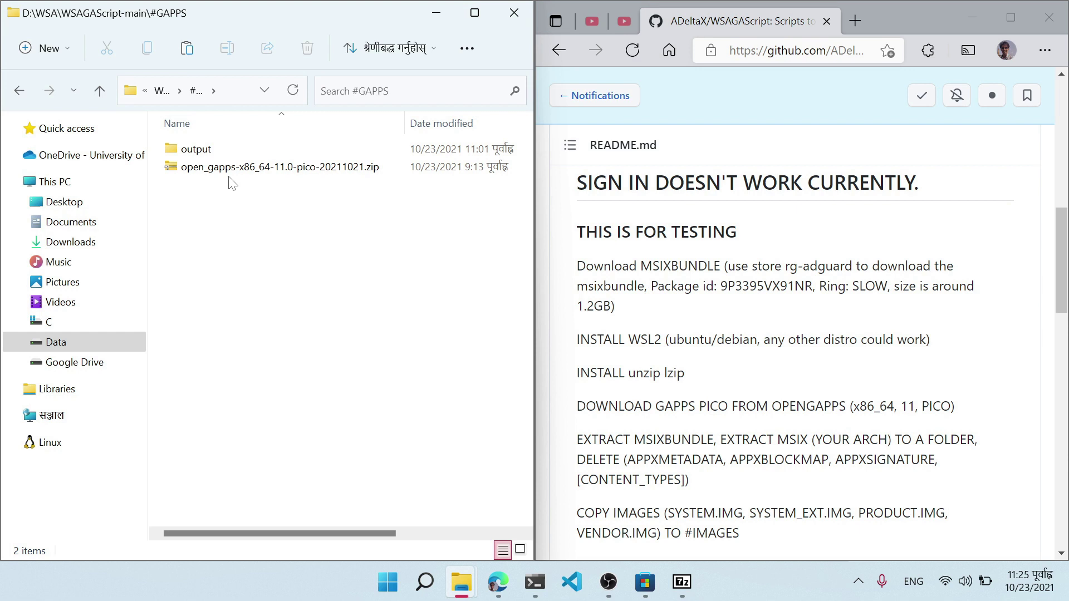
{"action": "left_click", "coordinate": [231, 168]}
- Paste the copied GAPPS Pico archive into the #GAPPS folder of C:\WSAGAScript-main
{"action": "left_click", "coordinate": [98, 322]}
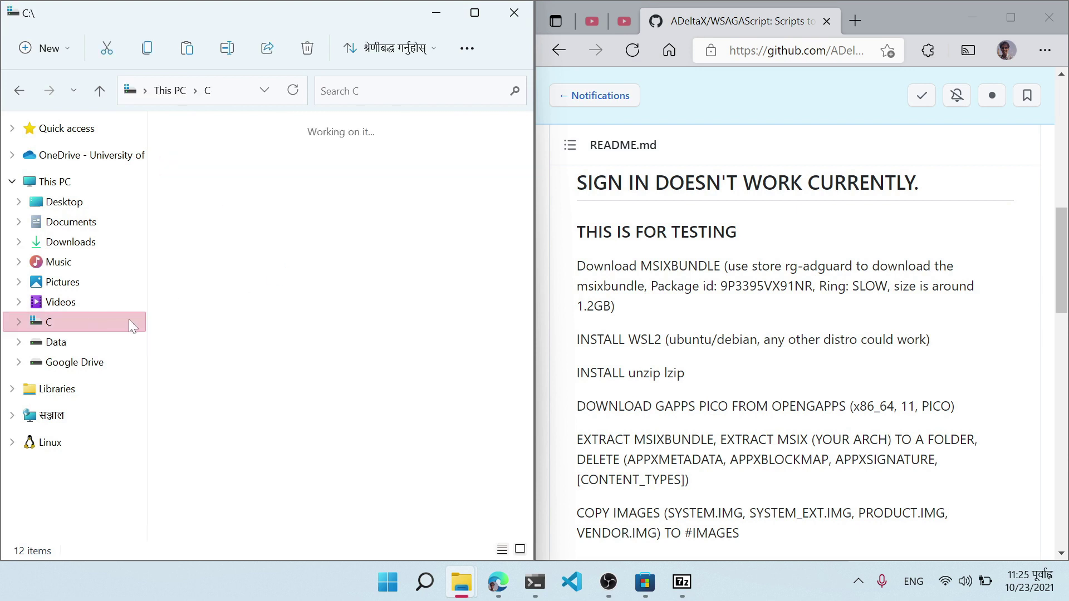
{"action": "left_click", "coordinate": [489, 295]}
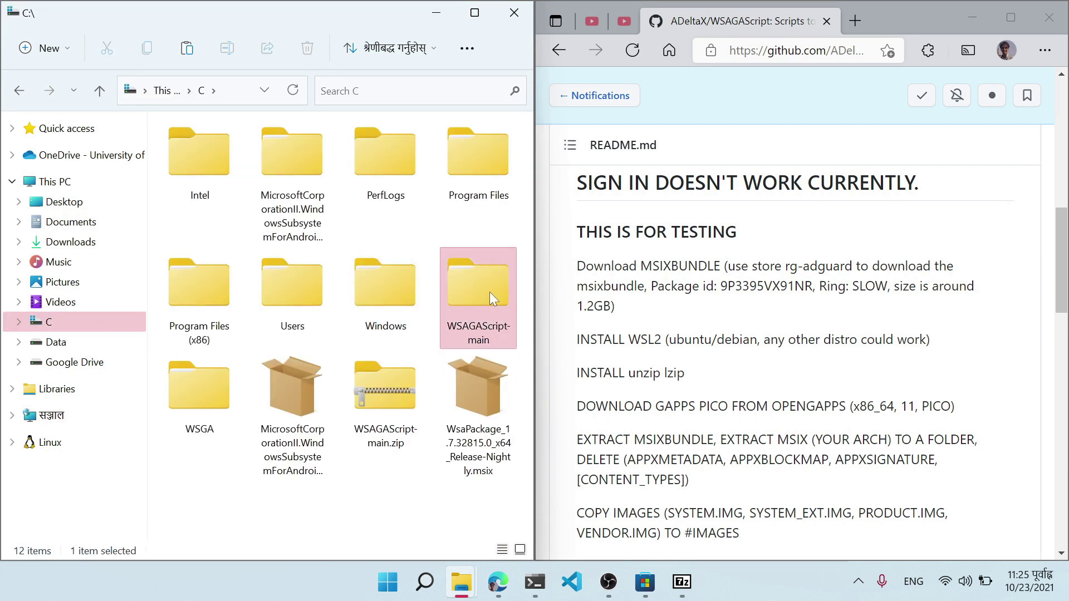
{"action": "double_click", "coordinate": [490, 293]}
{"action": "double_click", "coordinate": [237, 150]}
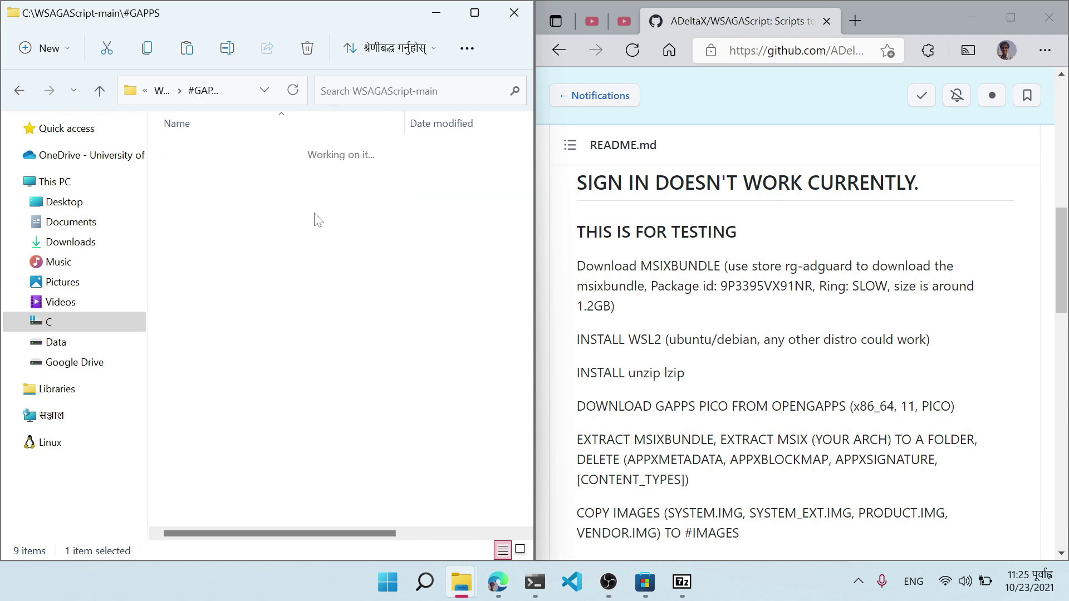
{"action": "key", "text": "ctrl+v"}
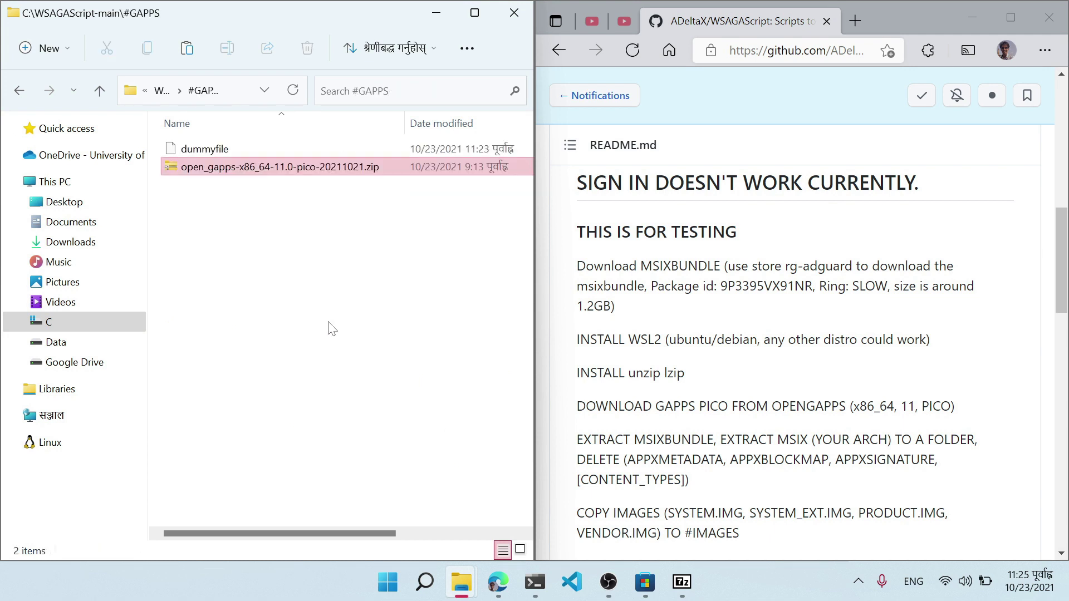
{"action": "left_click", "coordinate": [261, 245]}
- Check the #GAPPS and #IMAGES folders, and open VARIABLES.sh from WSAGAScript-main in Visual Studio Code beside the file window
{"action": "left_click", "coordinate": [20, 91]}
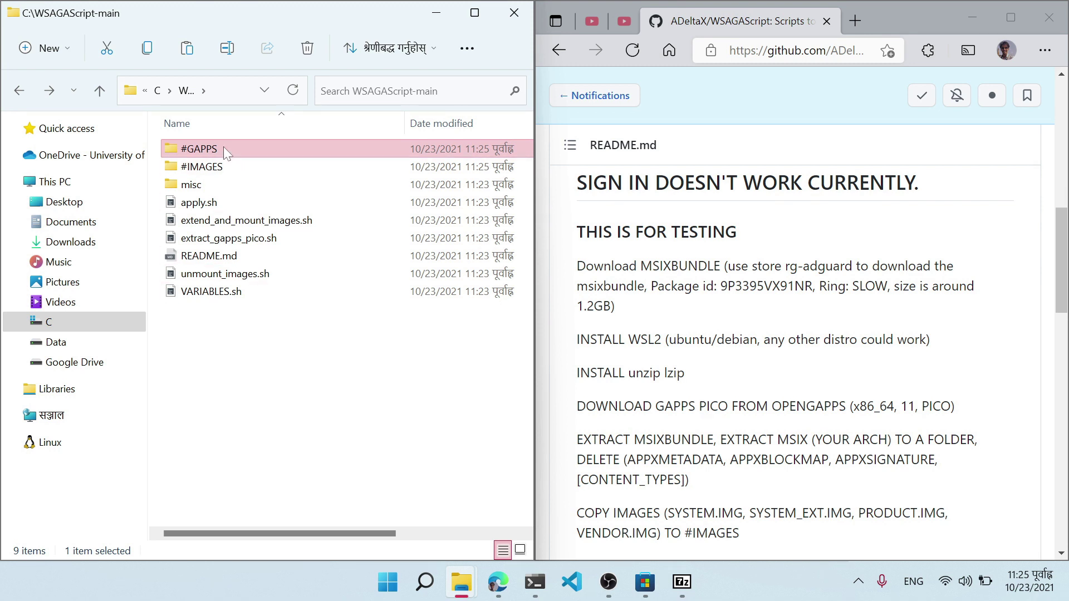
{"action": "double_click", "coordinate": [226, 151]}
{"action": "key", "text": "alt+Left"}
{"action": "double_click", "coordinate": [231, 166]}
{"action": "key", "text": "alt+Left"}
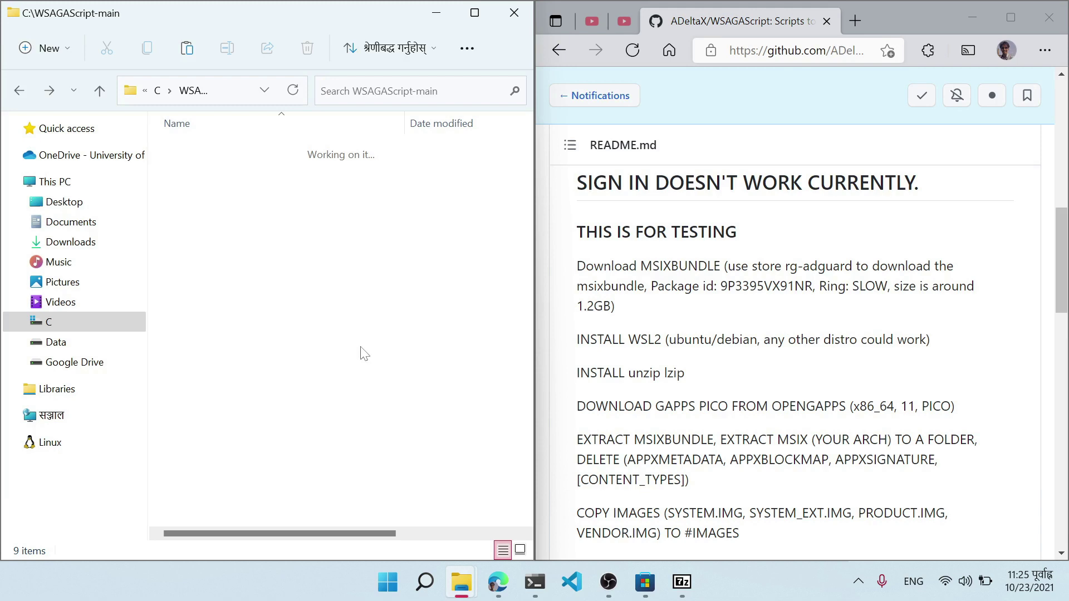
{"action": "left_click", "coordinate": [244, 295]}
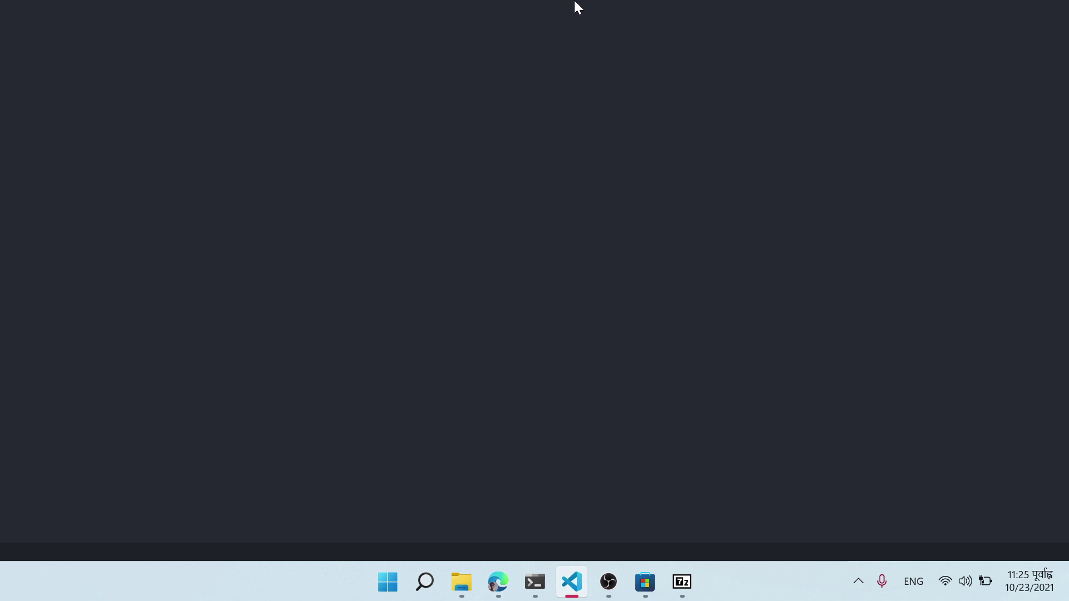
{"action": "left_click_drag", "start_coordinate": [554, 7], "coordinate": [834, 52]}
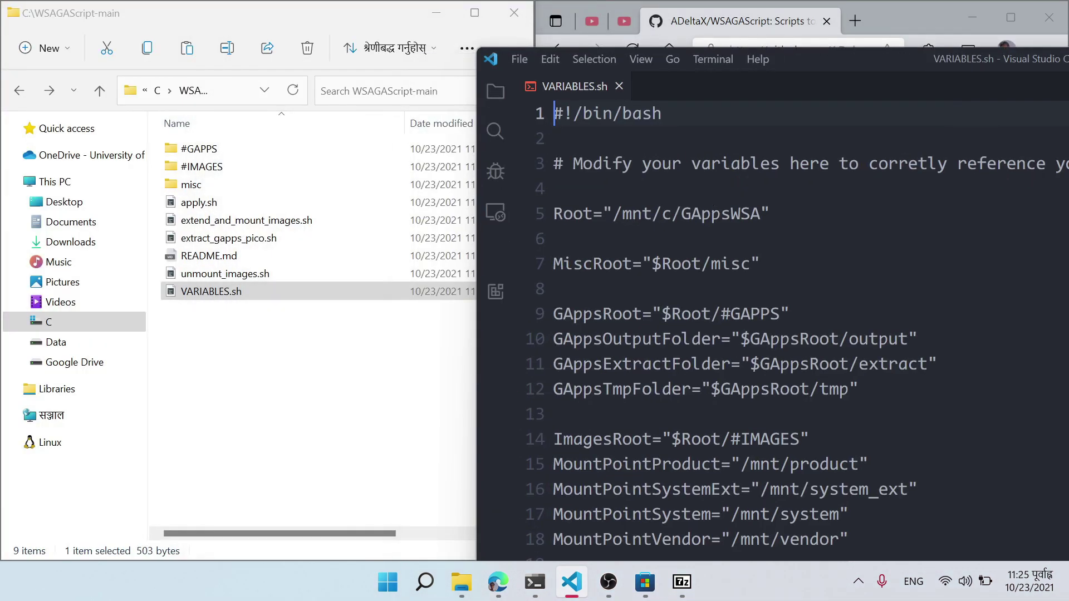
{"action": "left_click", "coordinate": [771, 239]}
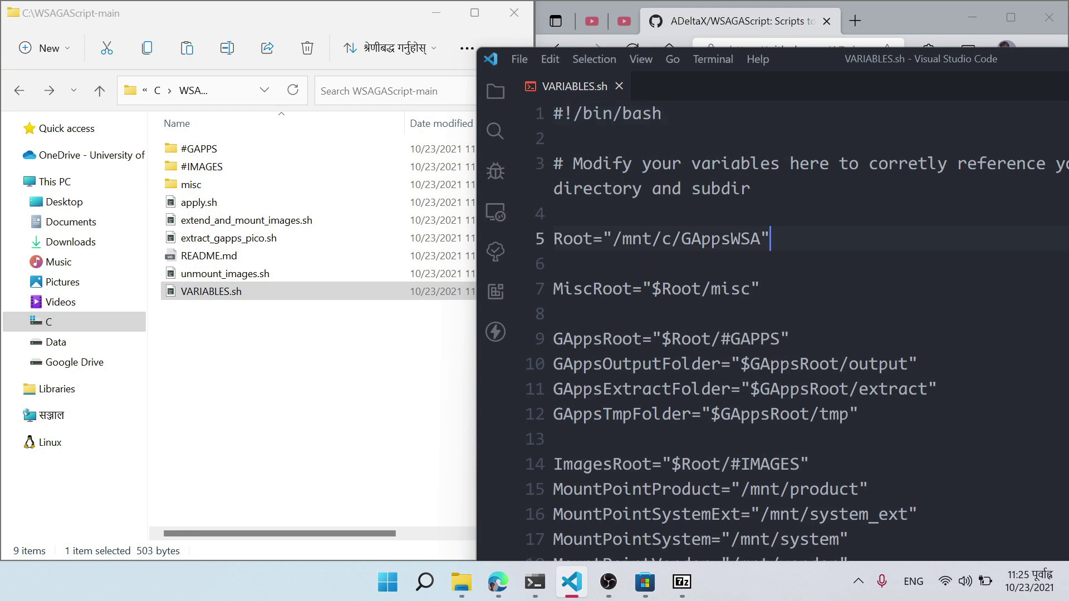
- Copy the path C:\WSAGAScript-main from File Explorer and paste it on the blank line above Root in VARIABLES.sh
{"action": "key", "text": "alt+Tab"}
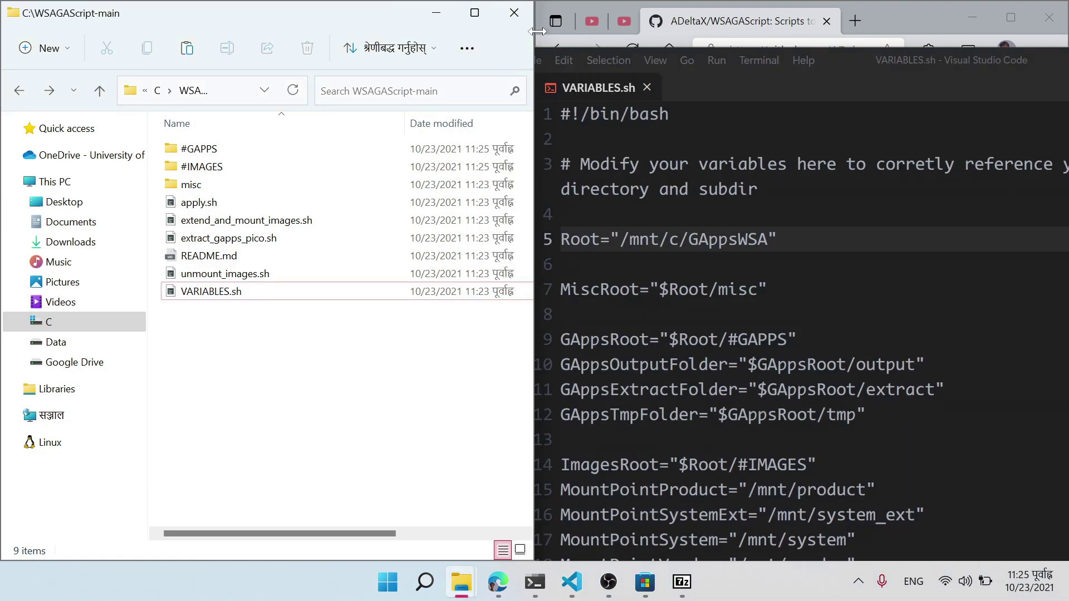
{"action": "left_click_drag", "start_coordinate": [531, 61], "coordinate": [862, 67]}
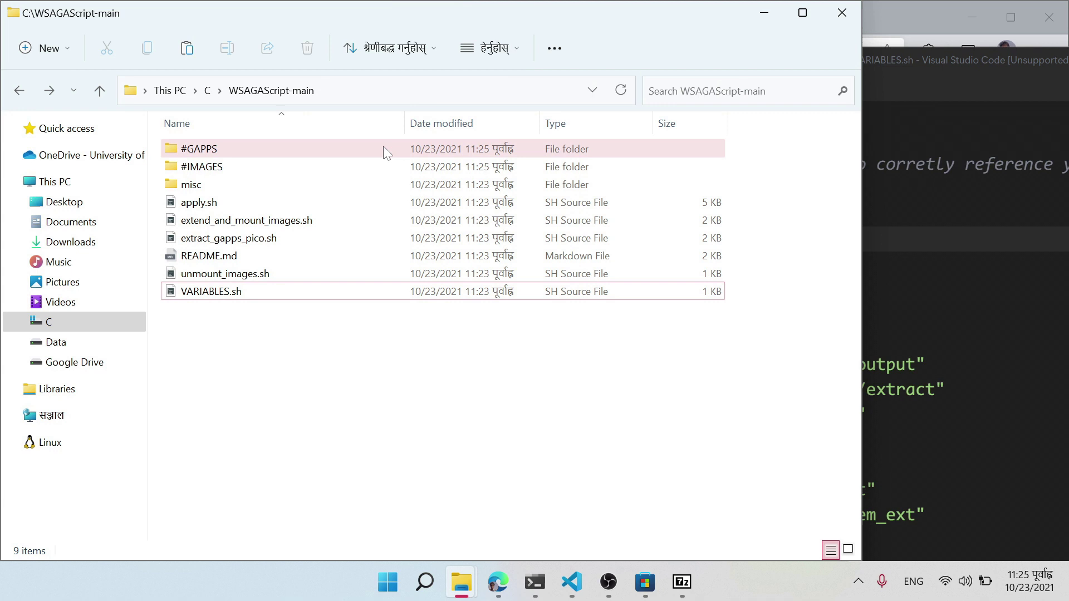
{"action": "left_click", "coordinate": [387, 91]}
{"action": "key", "text": "ctrl+c"}
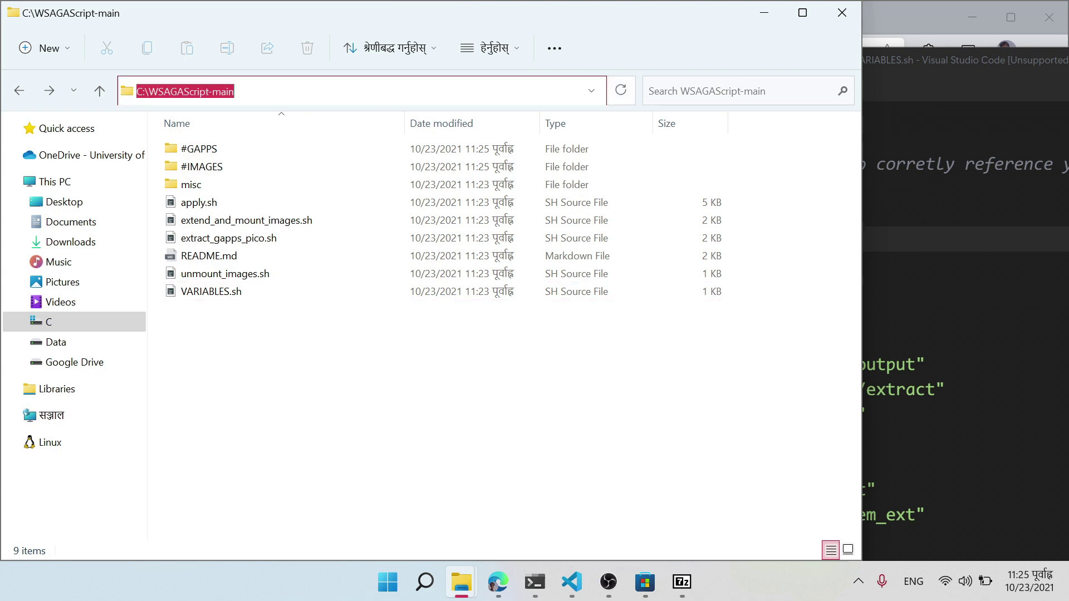
{"action": "key", "text": "alt+Tab"}
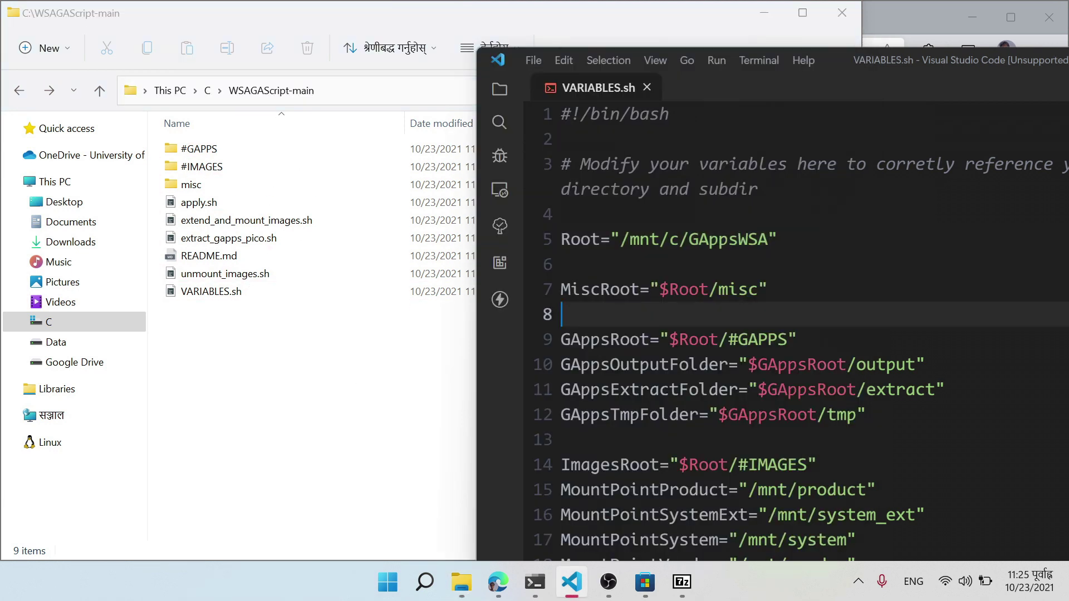
{"action": "left_click", "coordinate": [563, 214]}
{"action": "key", "text": "ctrl+v"}
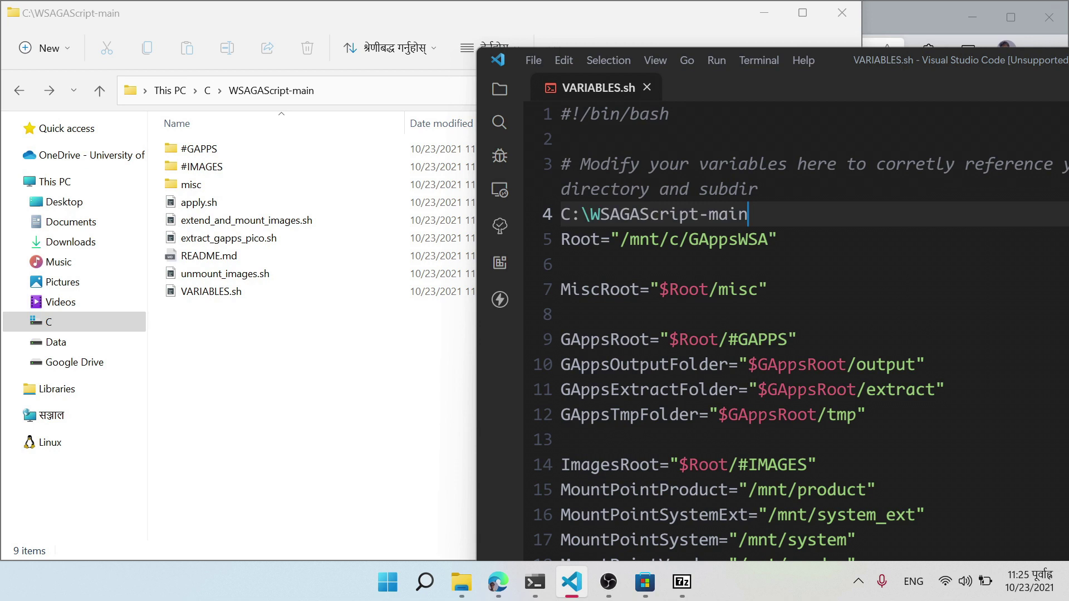
- Set the Root variable to "/mnt/c/WSAGAScript-main" by replacing its folder name with the one from the pasted path
{"action": "left_click", "coordinate": [640, 239]}
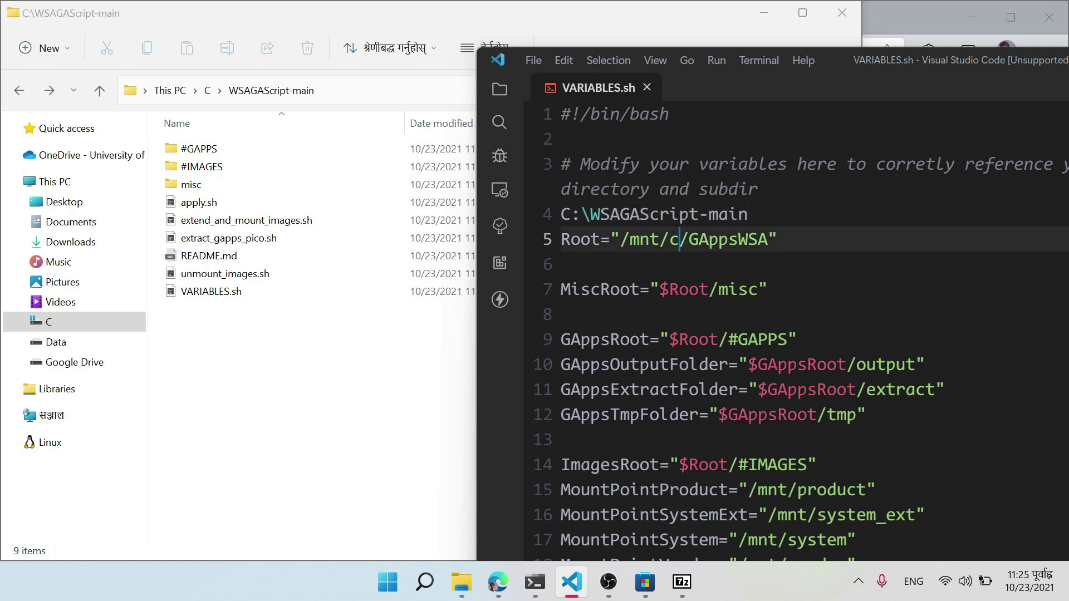
{"action": "left_click_drag", "start_coordinate": [748, 214], "coordinate": [589, 214]}
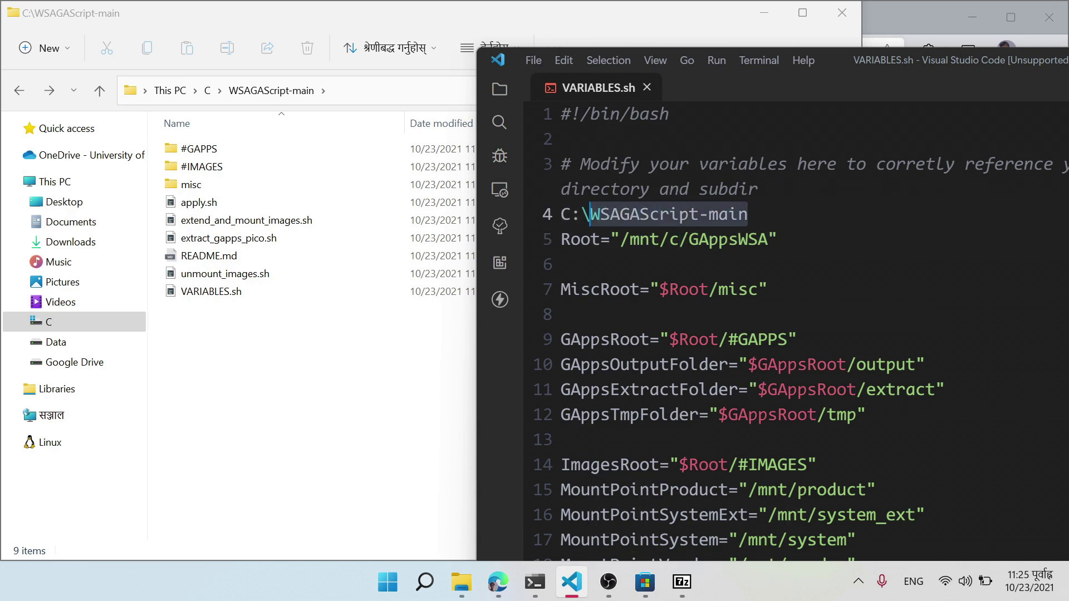
{"action": "key", "text": "ctrl+c"}
{"action": "double_click", "coordinate": [718, 239]}
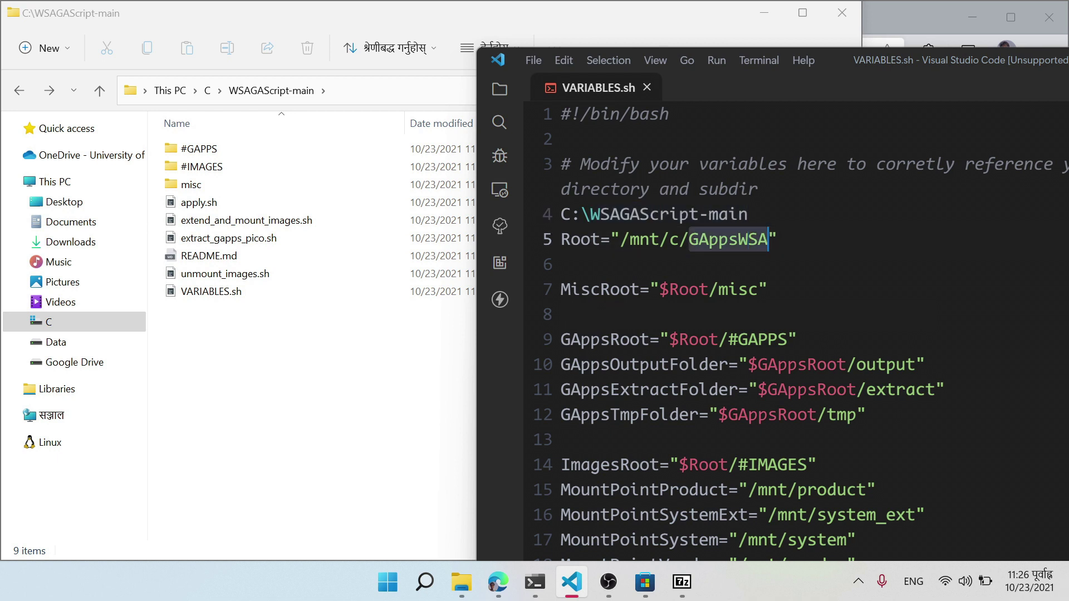
{"action": "key", "text": "ctrl+v"}
- Delete the pasted Windows path from the line above Root and close the VARIABLES.sh editor window
{"action": "left_click_drag", "start_coordinate": [748, 214], "coordinate": [547, 223]}
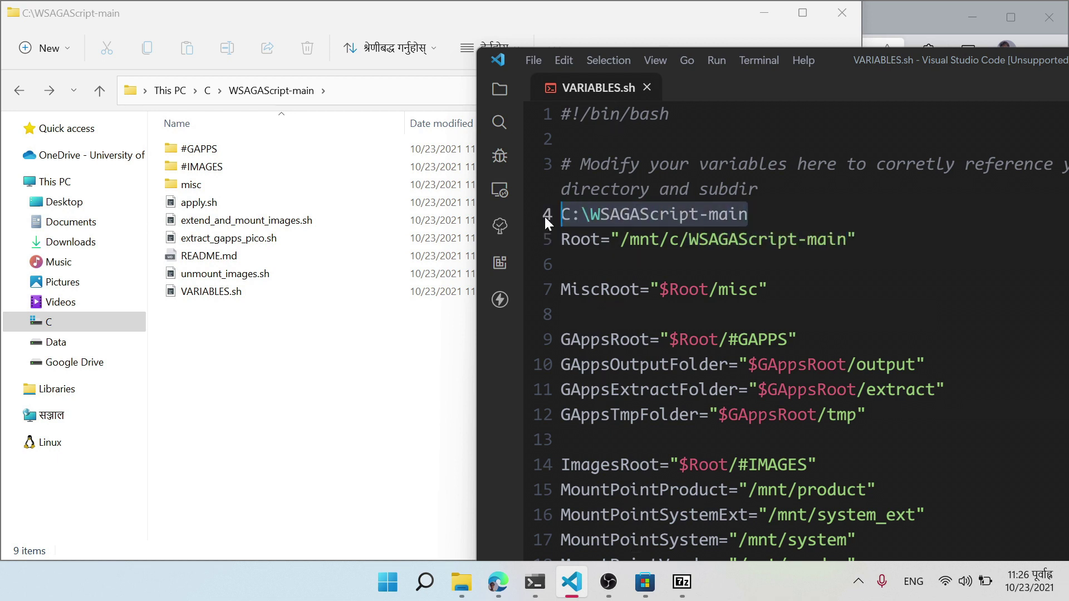
{"action": "key", "text": "BackSpace"}
{"action": "left_click", "coordinate": [561, 264]}
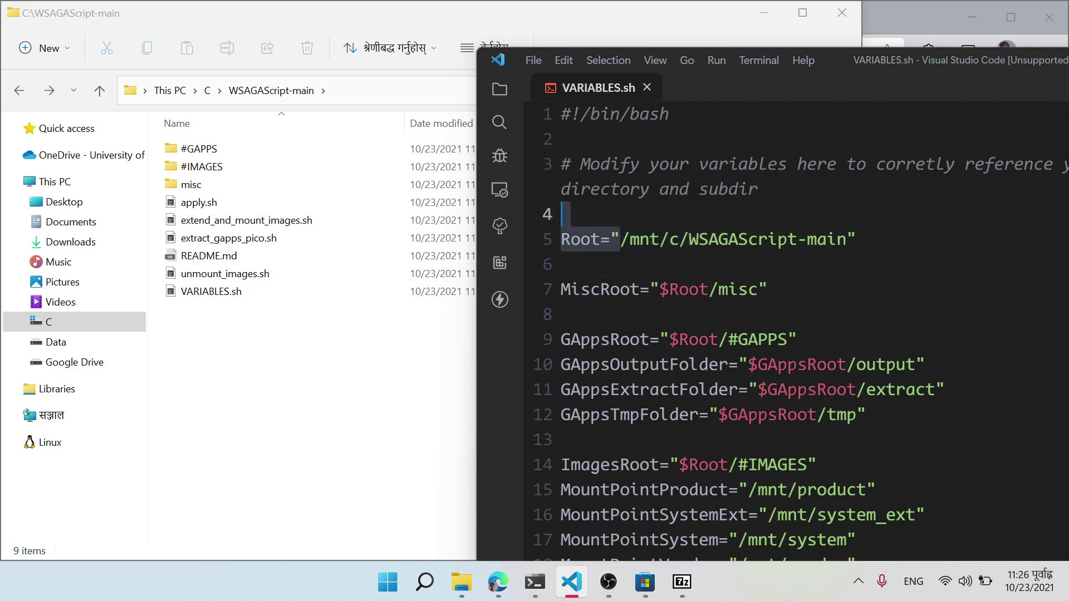
{"action": "left_click", "coordinate": [856, 239]}
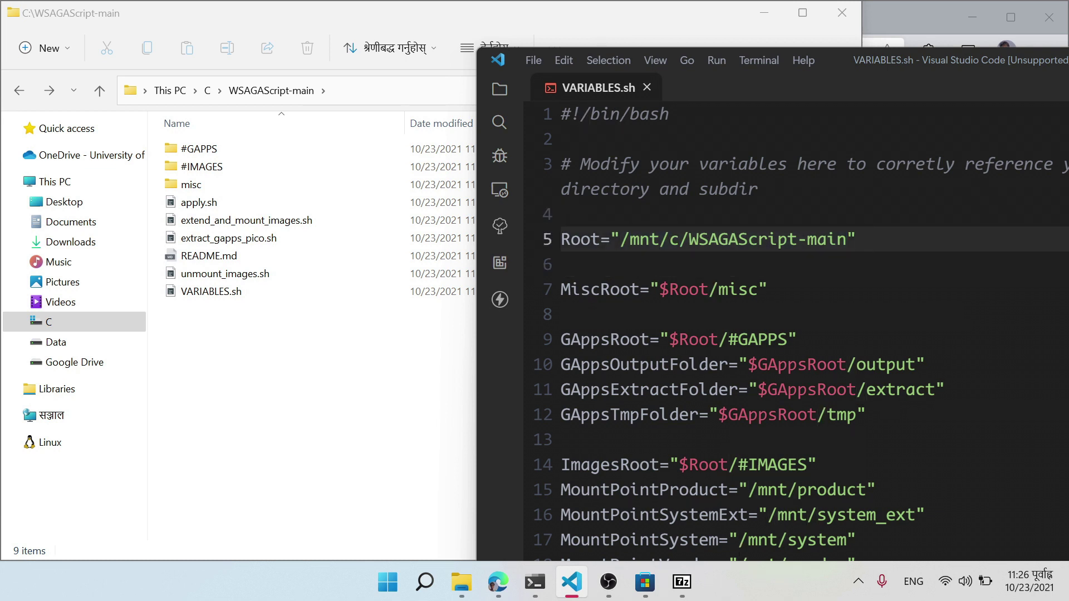
{"action": "key", "text": "super+Down"}
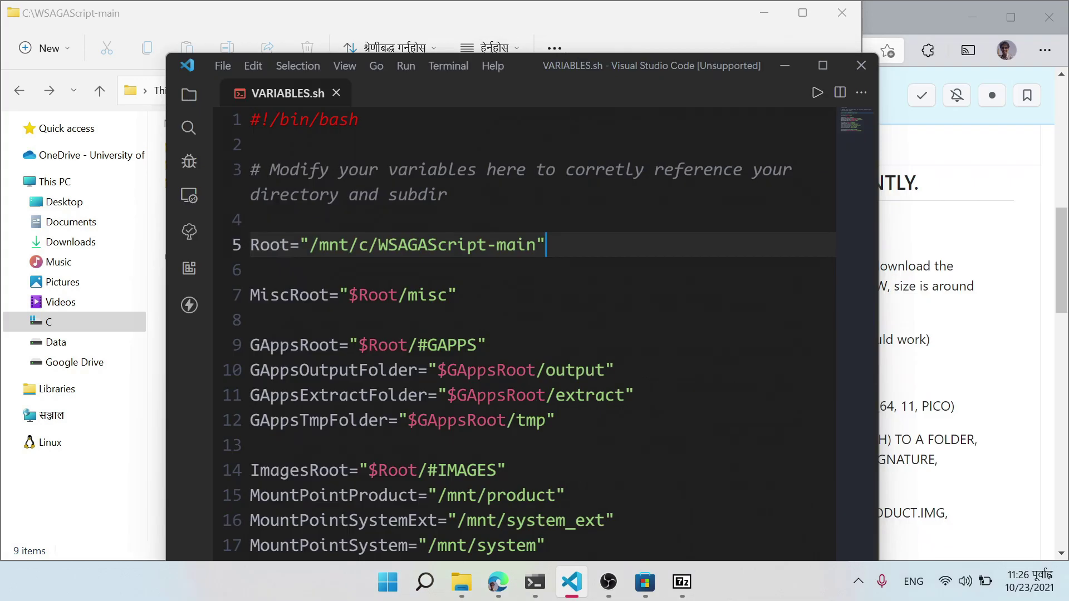
{"action": "left_click", "coordinate": [861, 66]}
- Review the README's instructions on copying images and GAPPS, setting the root folder and the scripts to execute as sudo
{"action": "scroll", "coordinate": [796, 357], "scroll_direction": "down", "scroll_amount": 3}
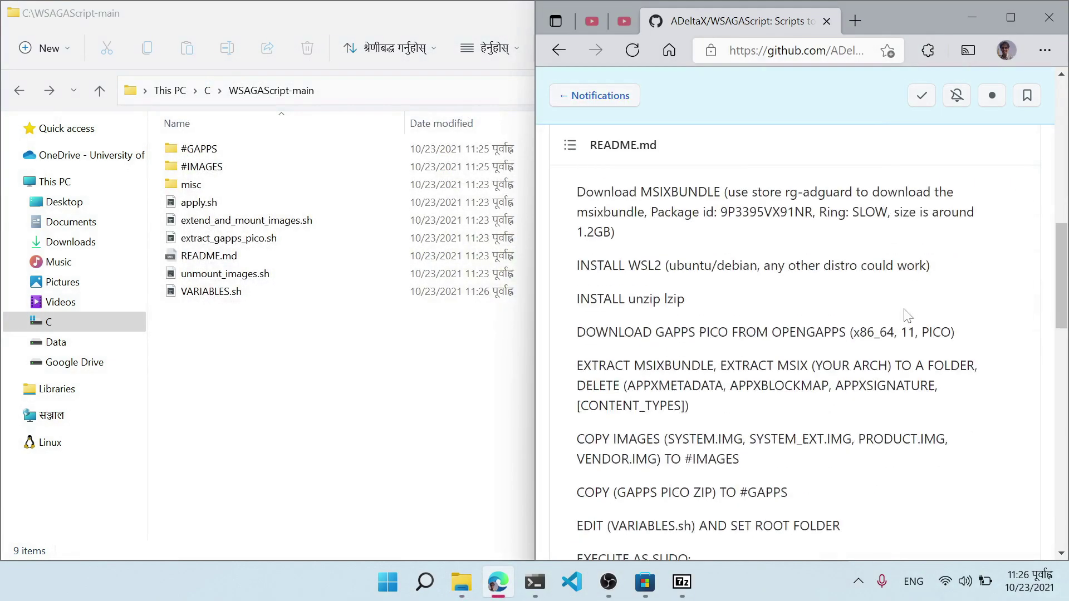
{"action": "left_click_drag", "start_coordinate": [577, 291], "coordinate": [714, 385]}
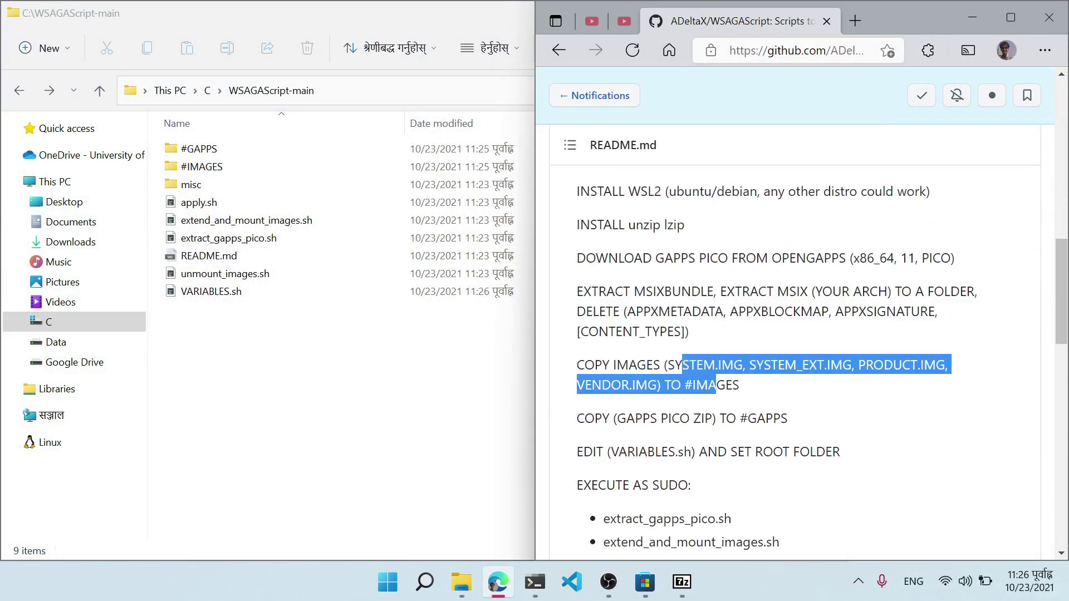
{"action": "scroll", "coordinate": [714, 385], "scroll_direction": "down", "scroll_amount": 1}
{"action": "left_click", "coordinate": [760, 343]}
{"action": "double_click", "coordinate": [713, 378]}
{"action": "scroll", "coordinate": [713, 378], "scroll_direction": "down", "scroll_amount": 3}
{"action": "scroll", "coordinate": [703, 250], "scroll_direction": "up", "scroll_amount": 1}
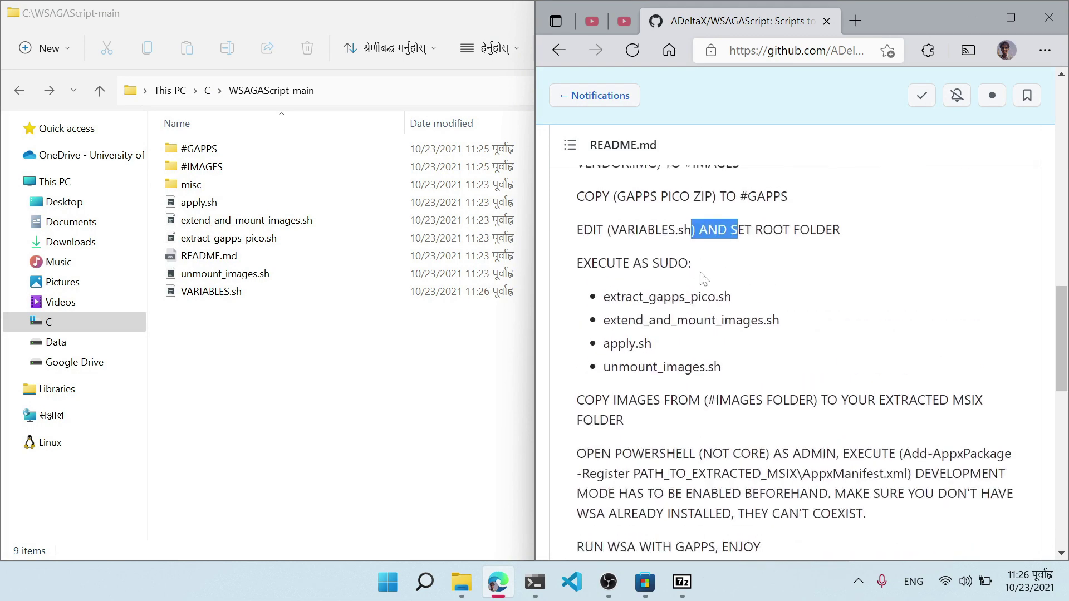
{"action": "triple_click", "coordinate": [701, 244]}
{"action": "left_click", "coordinate": [861, 247]}
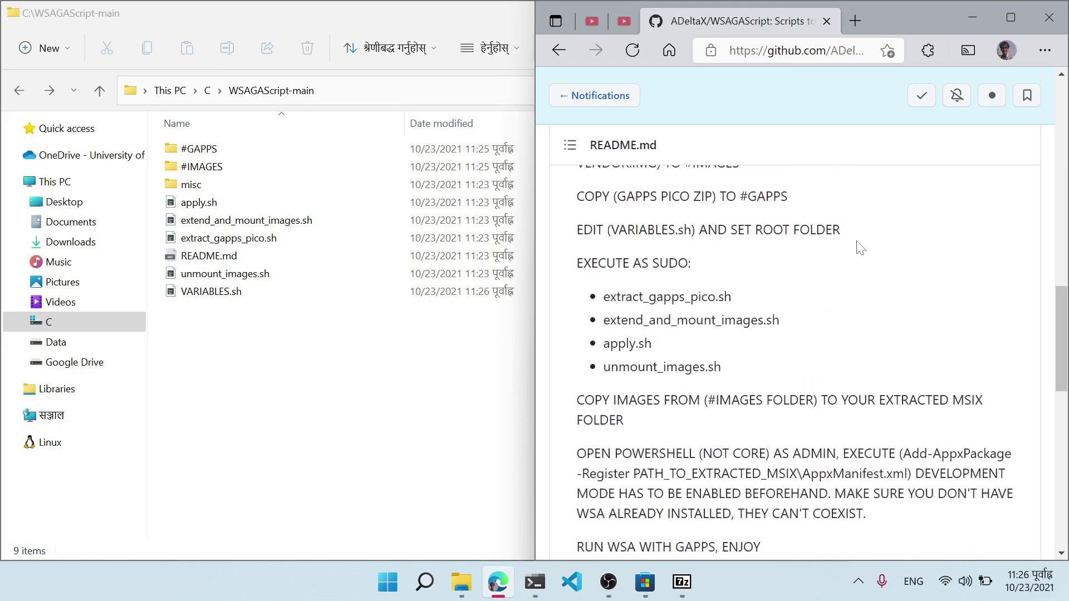
- Switch to the Linux terminal and clear its screen
{"action": "key", "text": "super"}
{"action": "key", "text": "Escape"}
{"action": "key", "text": "alt+Tab"}
{"action": "left_click", "coordinate": [535, 582]}
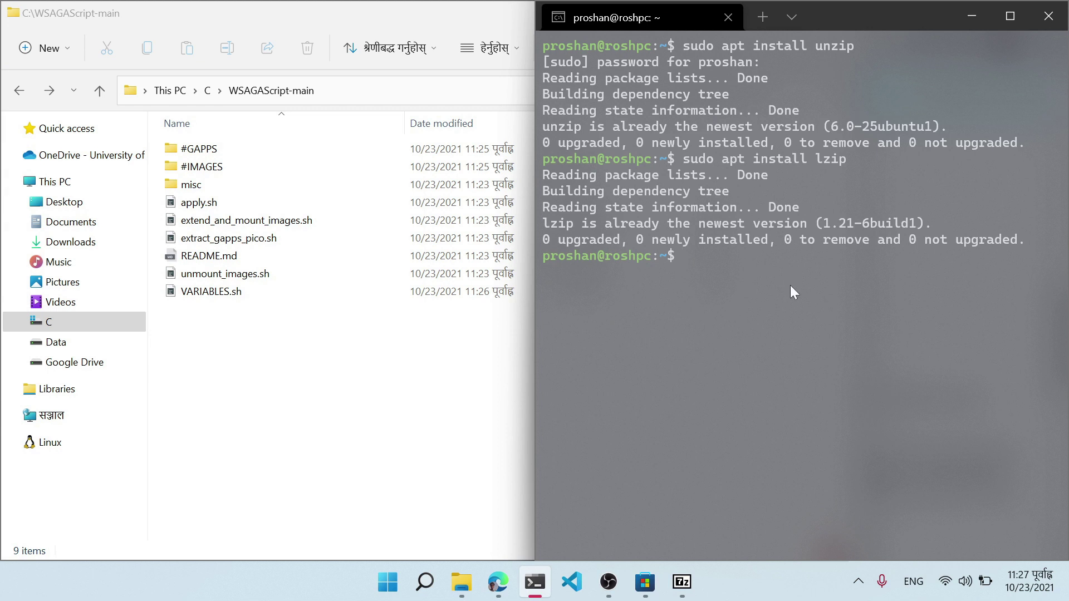
{"action": "key", "text": "ctrl+l"}
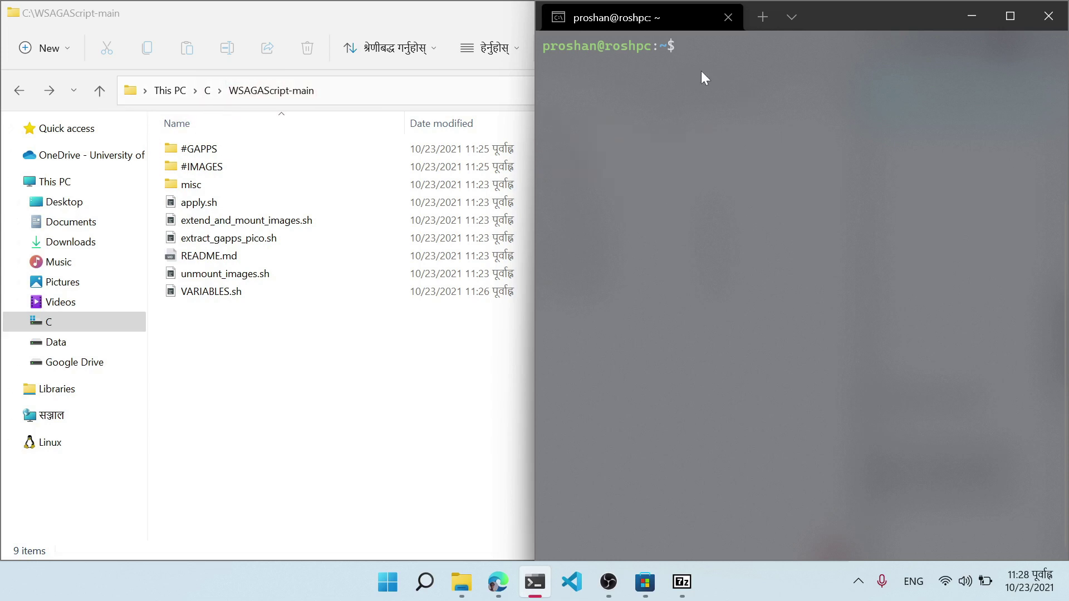
- Change the terminal's directory to /mnt/c/WSAGAScript-main/ and list its contents with ls
{"action": "type", "text": "cd"}
{"action": "type", "text": "/mnt/c/WSA"}
{"action": "key", "text": "Tab"}
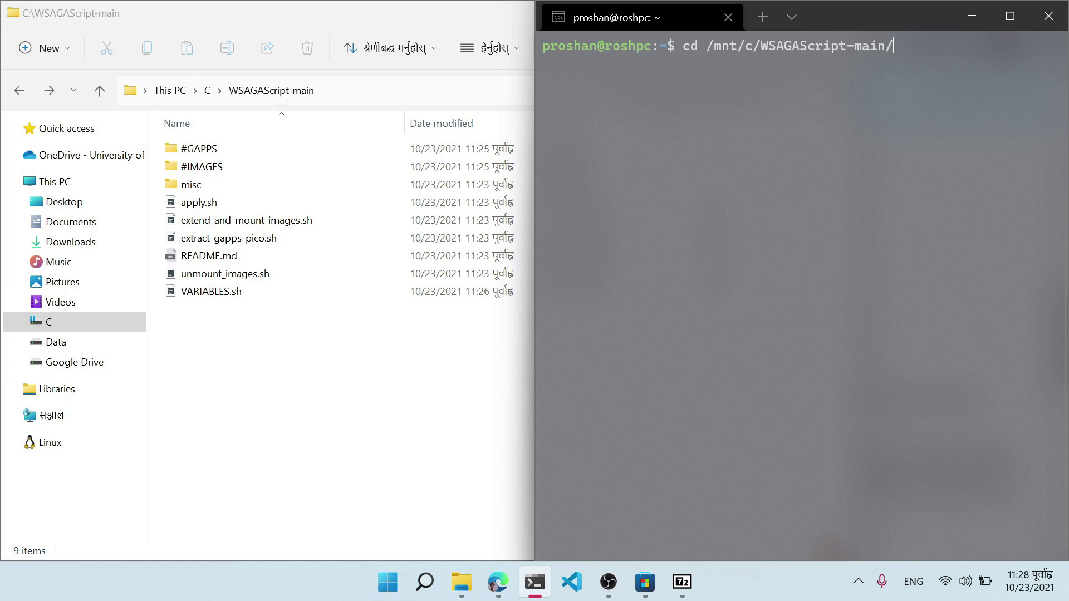
{"action": "key", "text": "Return"}
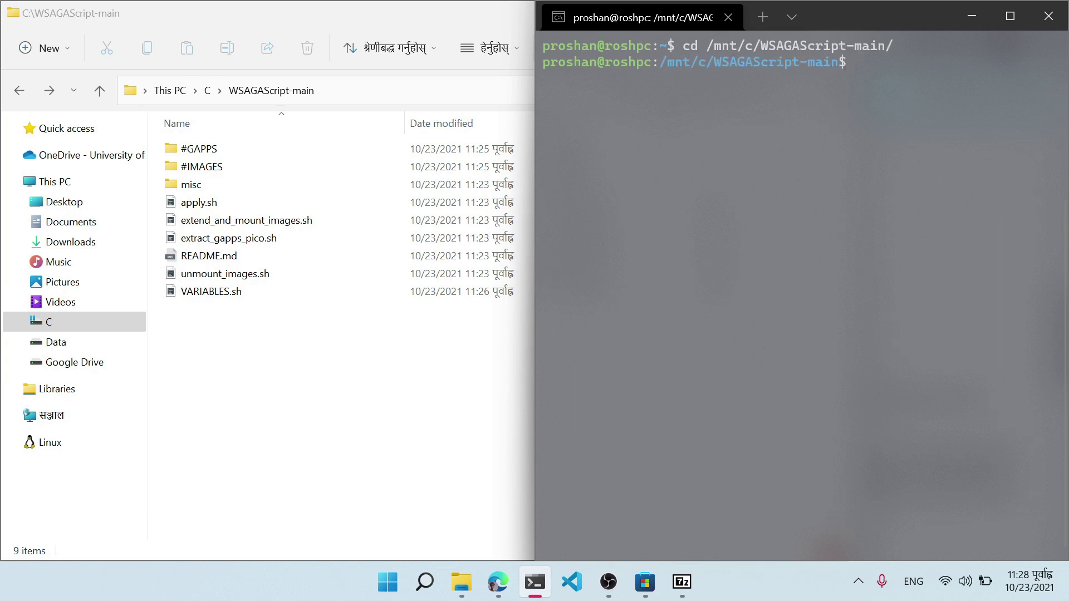
{"action": "type", "text": "ls"}
{"action": "key", "text": "Return"}
- Arrange the terminal side by side with the GitHub README, consult the EXECUTE AS SUDO script list and return to the prompt
{"action": "left_click_drag", "start_coordinate": [541, 72], "coordinate": [984, 105]}
{"action": "right_click", "coordinate": [983, 105]}
{"action": "left_click_drag", "start_coordinate": [892, 19], "coordinate": [3, 223]}
{"action": "left_click", "coordinate": [936, 253]}
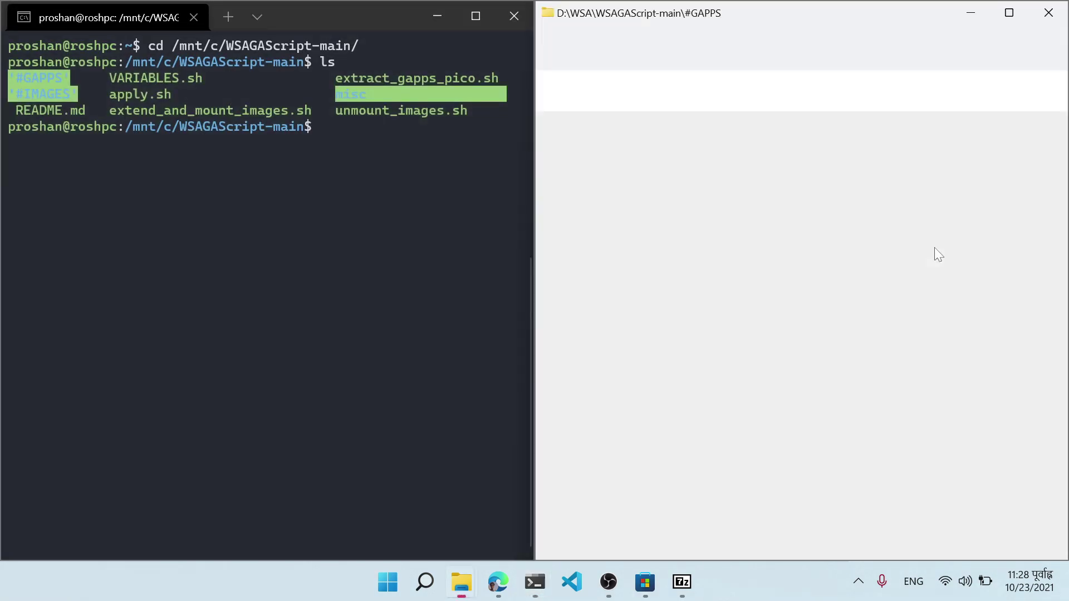
{"action": "left_click", "coordinate": [986, 11]}
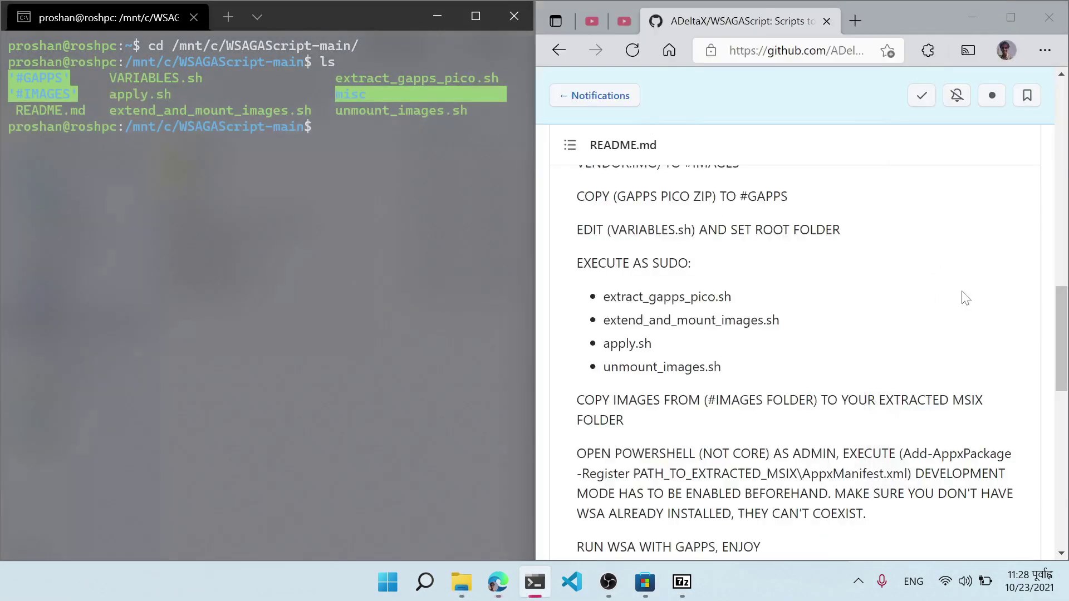
{"action": "left_click", "coordinate": [962, 299]}
{"action": "scroll", "coordinate": [782, 376], "scroll_direction": "down", "scroll_amount": 3}
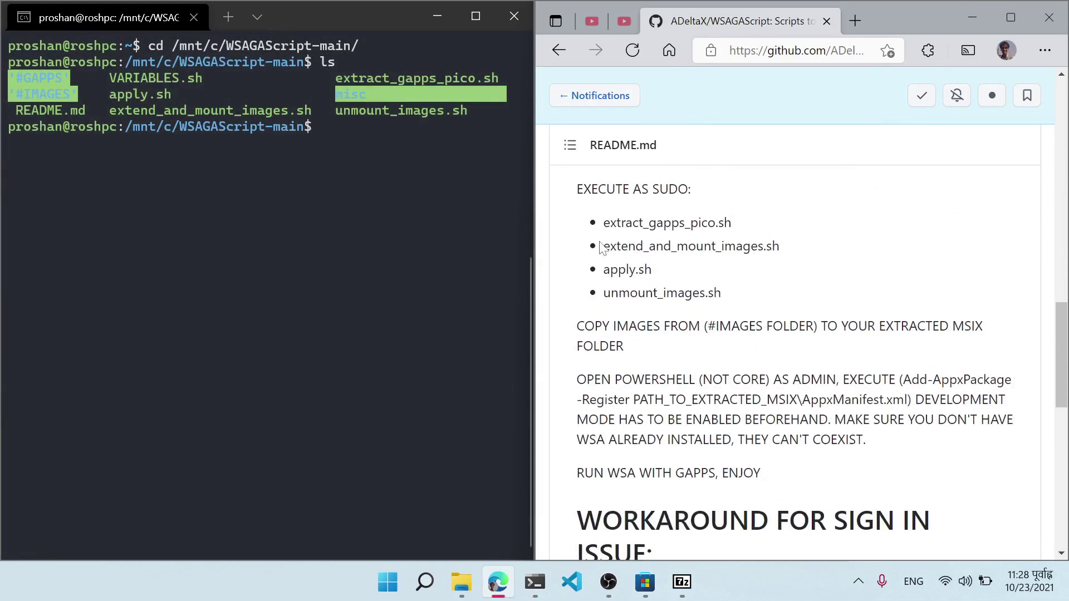
{"action": "scroll", "coordinate": [782, 376], "scroll_direction": "up", "scroll_amount": 1}
{"action": "left_click", "coordinate": [437, 233]}
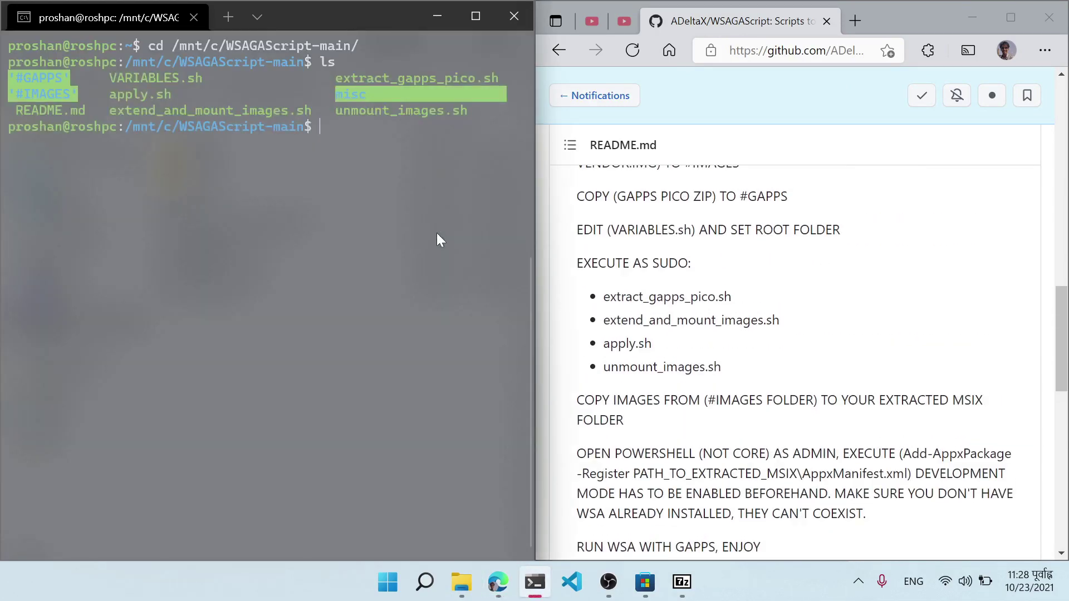
- Clear the terminal and run sudo ./extract_gapps_pico.sh, copying the script name from the README
{"action": "key", "text": "ctrl+l"}
{"action": "type", "text": "sudo "}
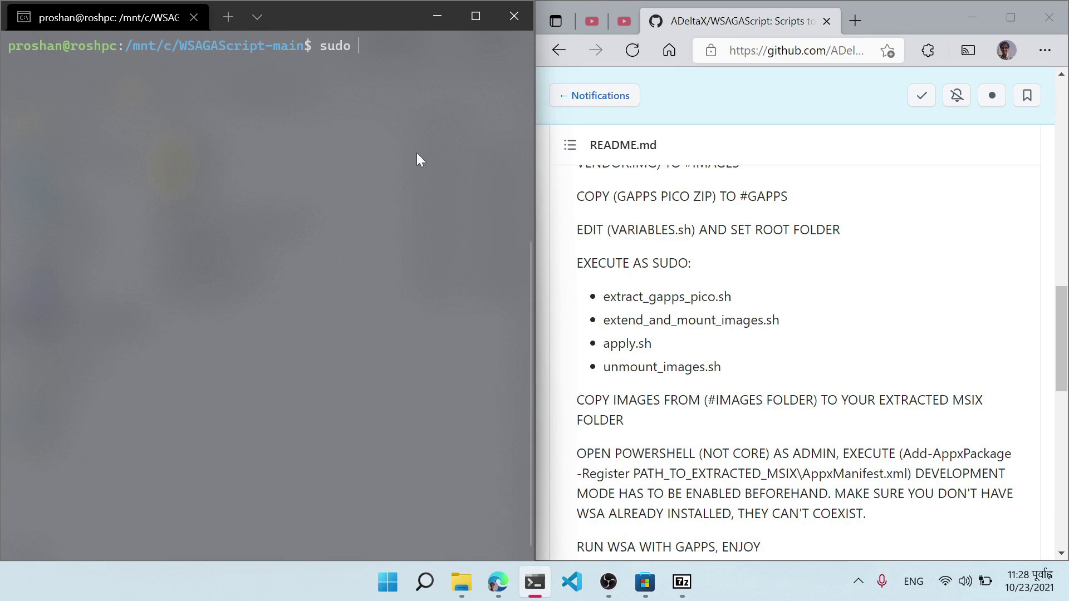
{"action": "type", "text": "./"}
{"action": "double_click", "coordinate": [628, 297]}
{"action": "left_click_drag", "start_coordinate": [744, 307], "coordinate": [606, 301]}
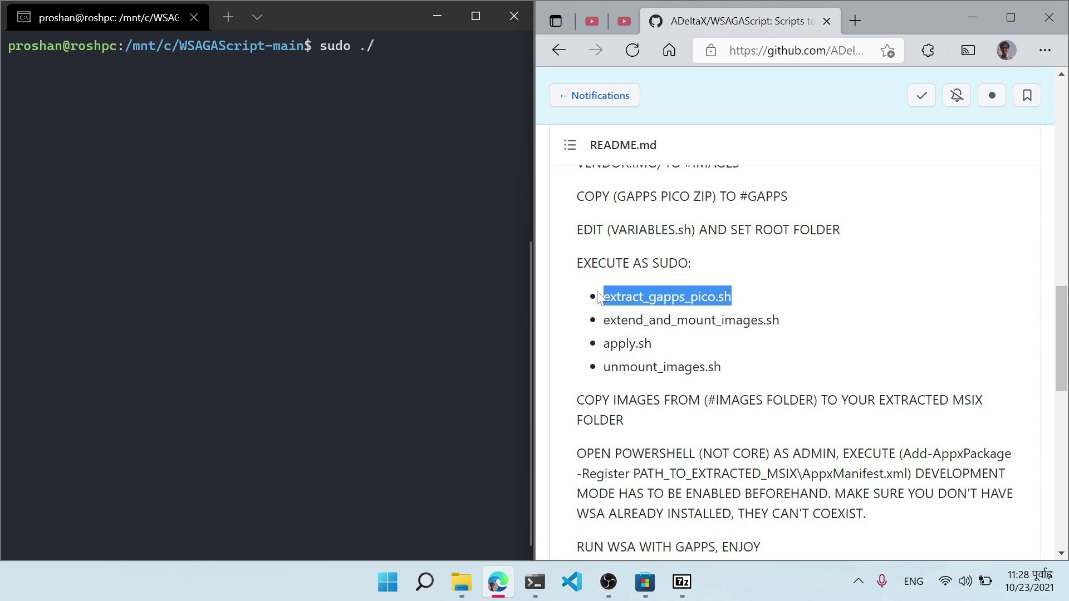
{"action": "left_click", "coordinate": [606, 301]}
{"action": "double_click", "coordinate": [606, 301]}
{"action": "left_click_drag", "start_coordinate": [749, 302], "coordinate": [603, 301]}
{"action": "right_click", "coordinate": [612, 301]}
{"action": "left_click", "coordinate": [660, 233]}
{"action": "left_click", "coordinate": [454, 120]}
{"action": "key", "text": "ctrl+v"}
{"action": "key", "text": "Return"}
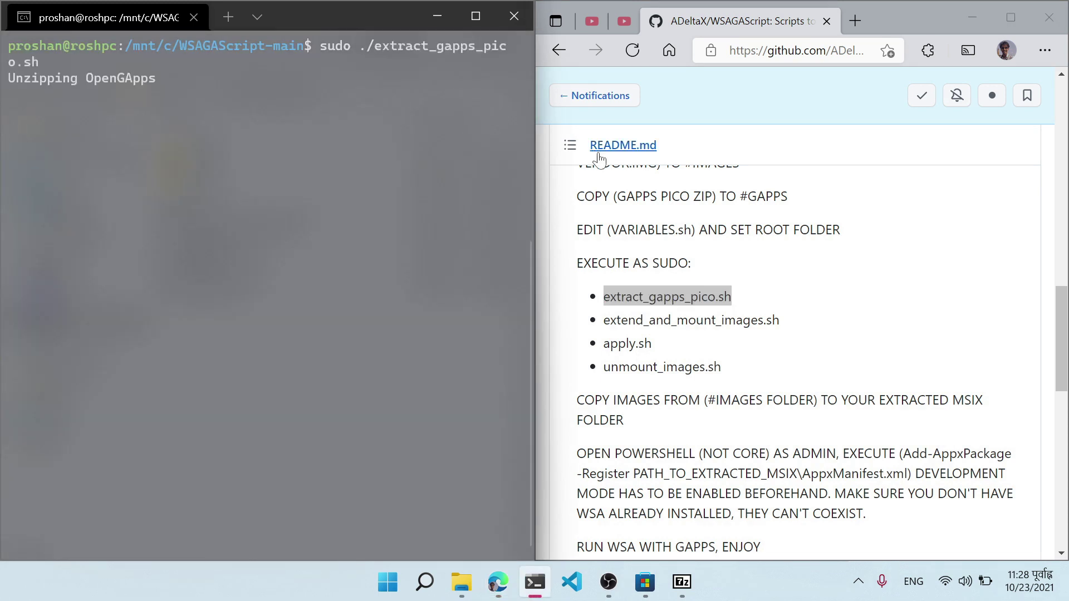
- Copy the script name extend_and_mount_images.sh from the README and return to the terminal
{"action": "triple_click", "coordinate": [668, 321]}
{"action": "right_click", "coordinate": [668, 325]}
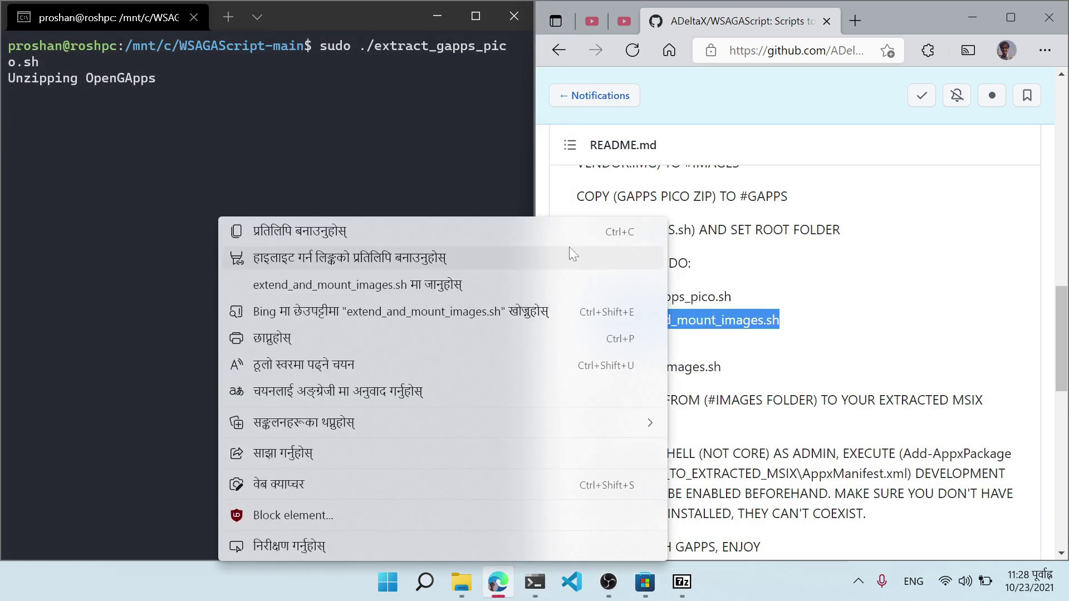
{"action": "left_click", "coordinate": [476, 231]}
{"action": "left_click", "coordinate": [419, 259]}
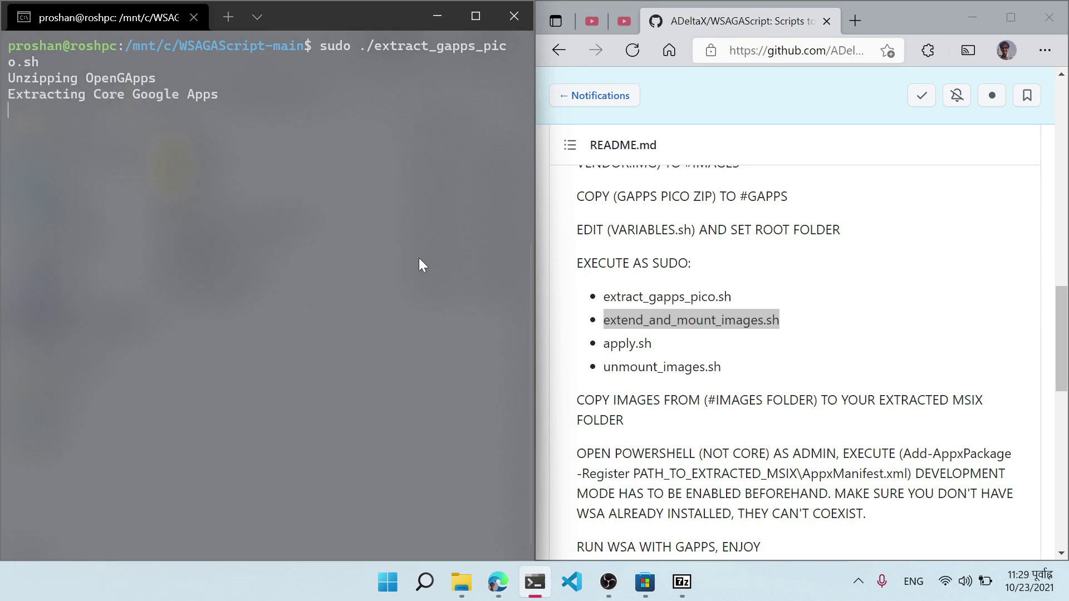
- Review the README's preparation steps and its EXECUTE AS SUDO list while the extraction script runs
{"action": "left_click", "coordinate": [769, 305]}
{"action": "scroll", "coordinate": [637, 320], "scroll_direction": "up", "scroll_amount": 5}
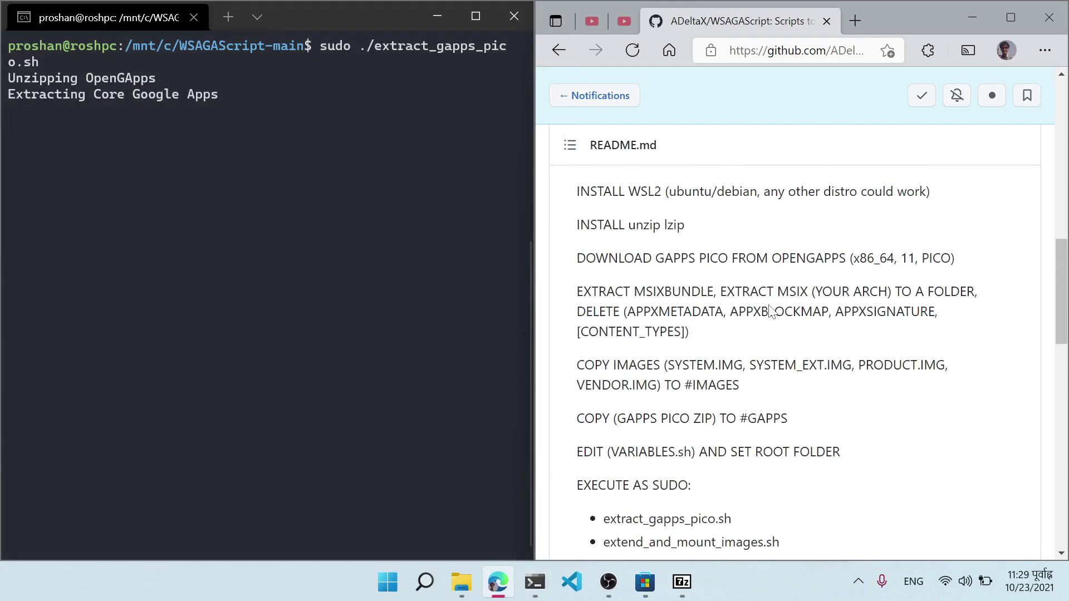
{"action": "left_click_drag", "start_coordinate": [627, 304], "coordinate": [709, 308]}
{"action": "left_click", "coordinate": [711, 309]}
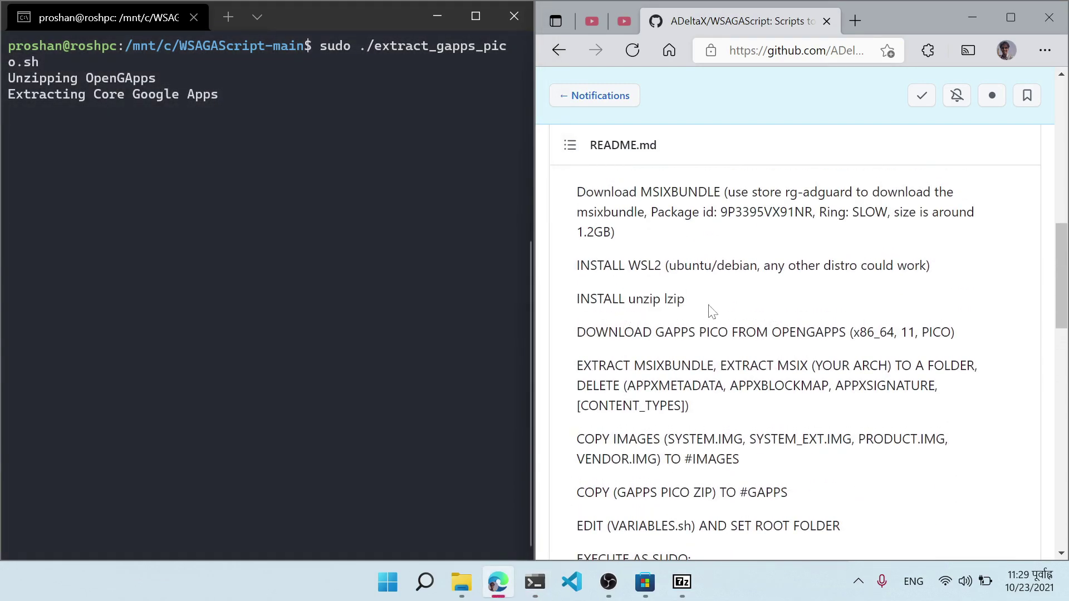
{"action": "scroll", "coordinate": [713, 311], "scroll_direction": "down", "scroll_amount": 6}
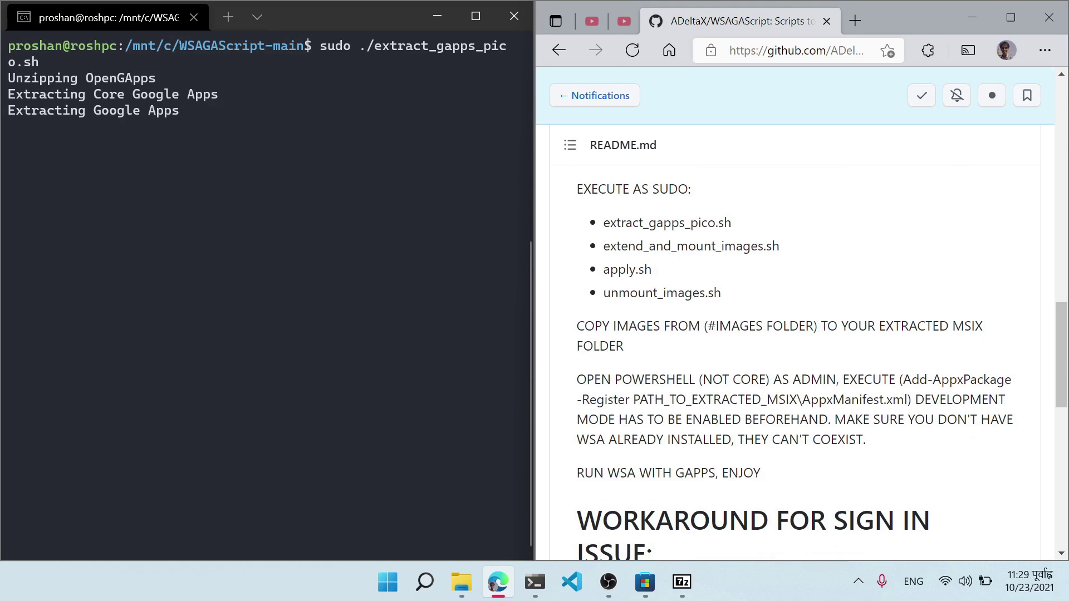
{"action": "left_click_drag", "start_coordinate": [605, 223], "coordinate": [716, 222]}
{"action": "left_click", "coordinate": [761, 226]}
{"action": "scroll", "coordinate": [729, 298], "scroll_direction": "up", "scroll_amount": 2}
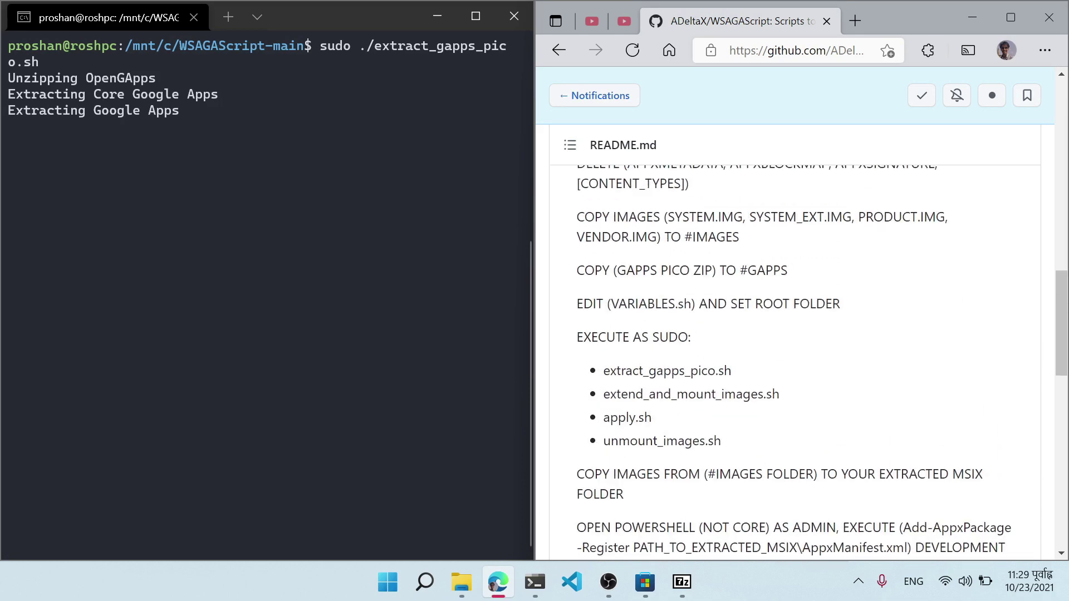
{"action": "scroll", "coordinate": [730, 298], "scroll_direction": "up", "scroll_amount": 1}
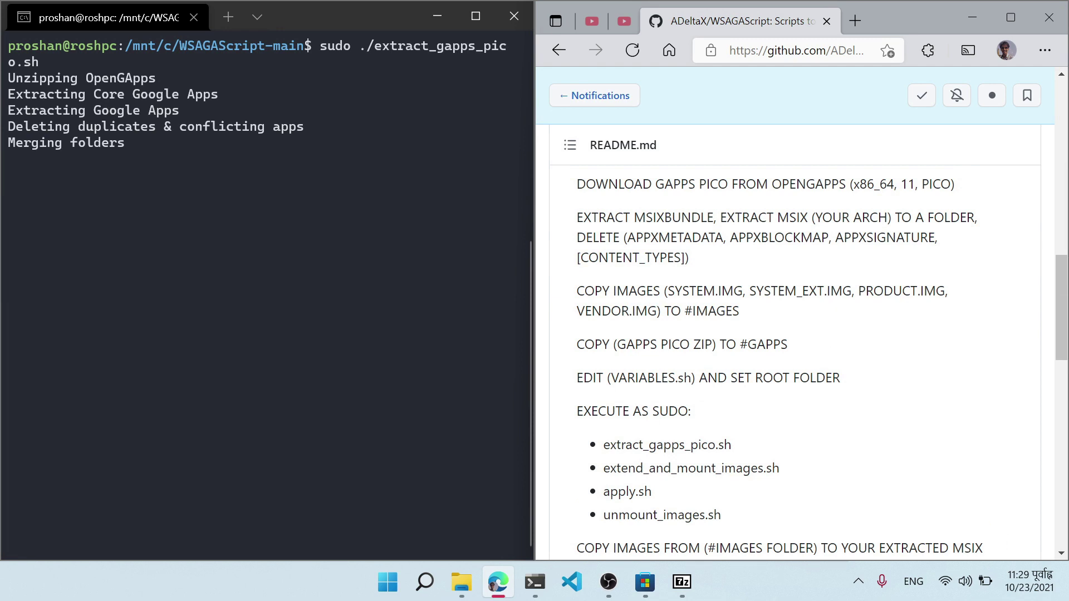
{"action": "scroll", "coordinate": [769, 352], "scroll_direction": "down", "scroll_amount": 2}
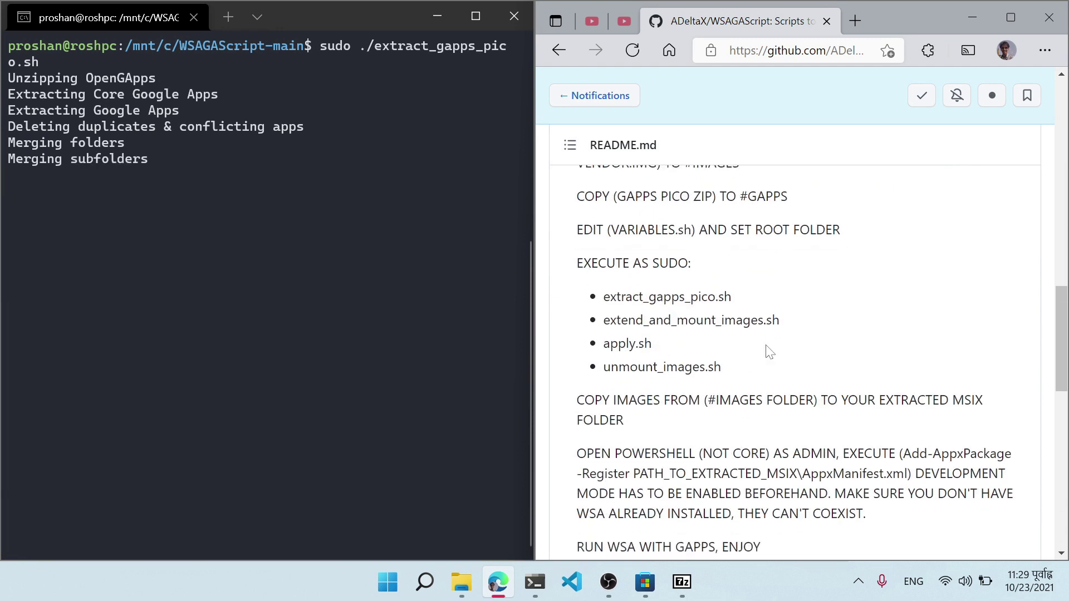
- Run sudo ./extend_and_mount_images.sh in the terminal, inserting the copied script name
{"action": "left_click", "coordinate": [278, 233]}
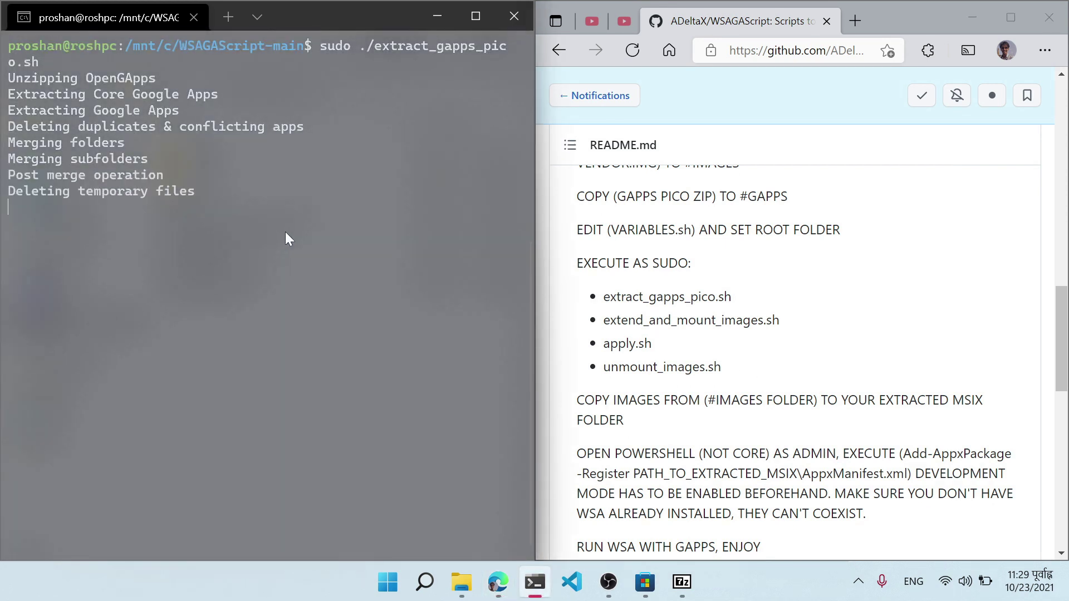
{"action": "type", "text": "sudo "}
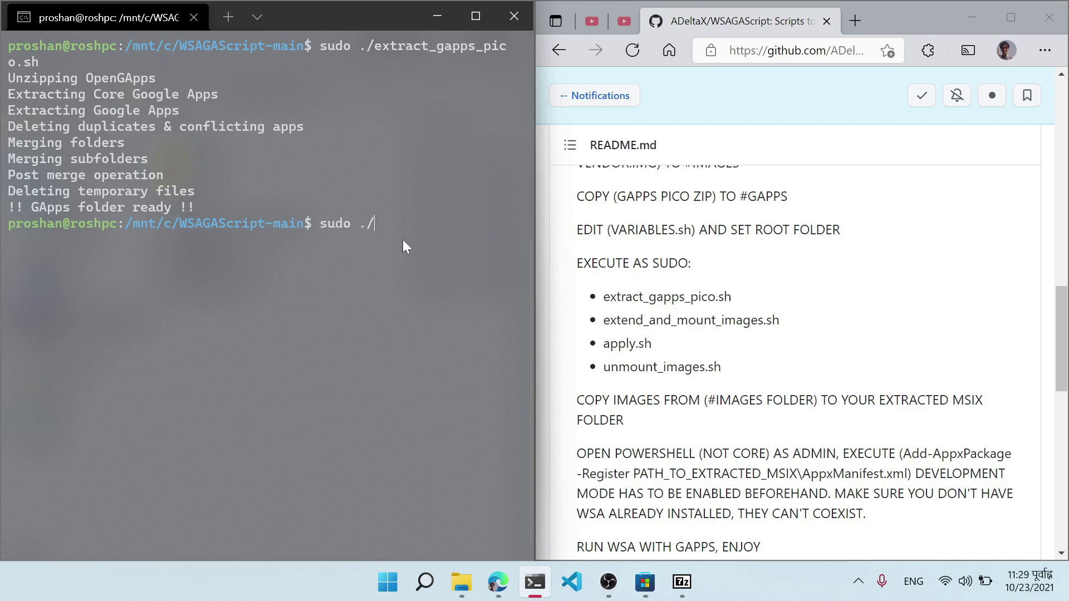
{"action": "type", "text": "./"}
{"action": "key", "text": "ctrl+v"}
{"action": "left_click", "coordinate": [216, 356]}
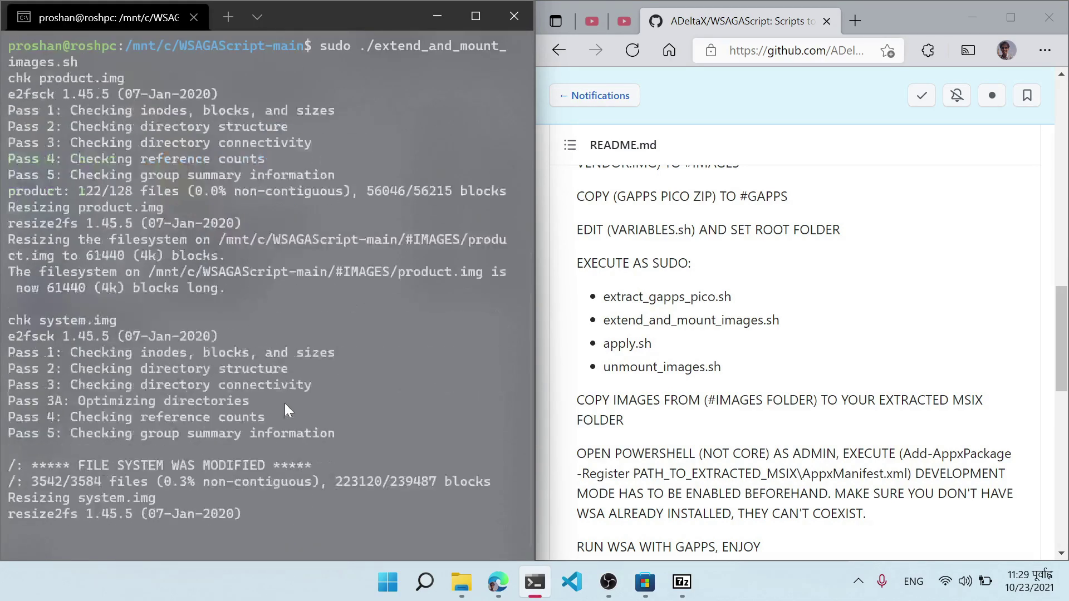
- Run sudo ./apply.sh in the terminal, copying the script name from the README and accepting the multi-line paste
{"action": "left_click", "coordinate": [653, 311]}
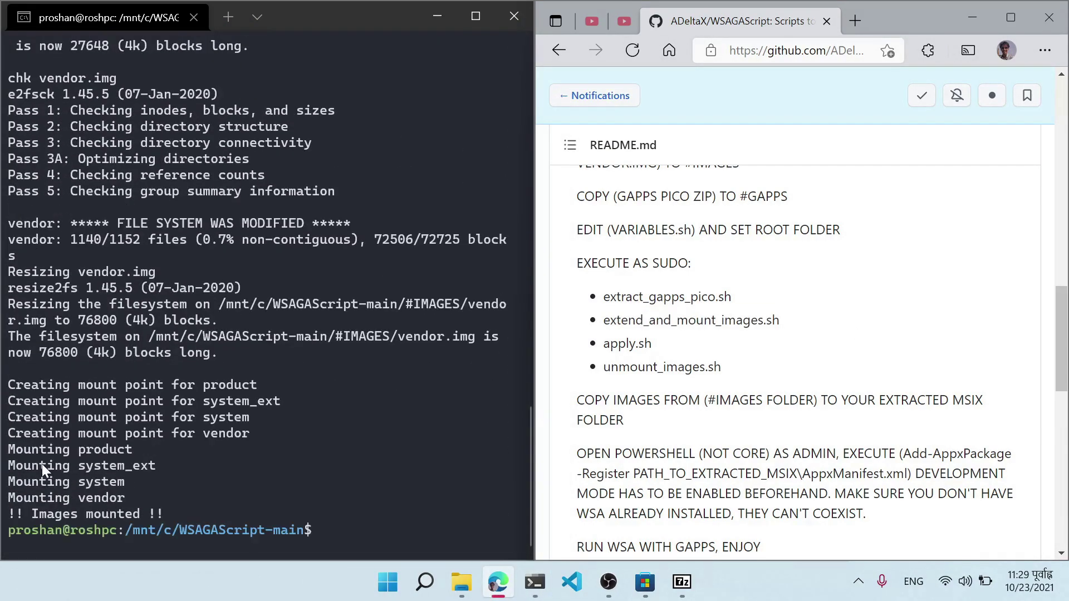
{"action": "left_click", "coordinate": [240, 432]}
{"action": "type", "text": "sudo ./"}
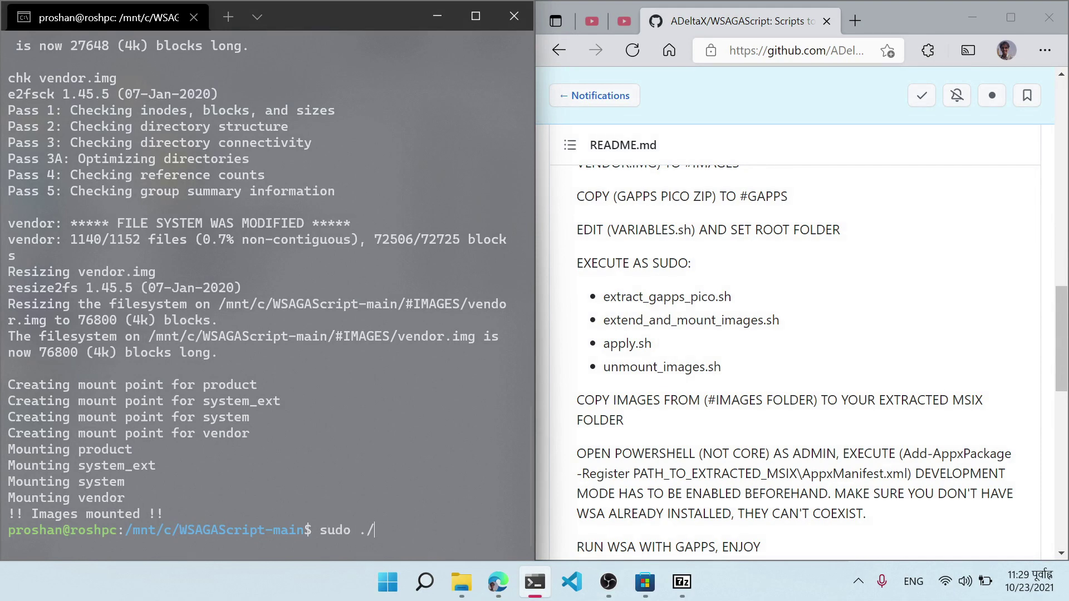
{"action": "double_click", "coordinate": [628, 344]}
{"action": "right_click", "coordinate": [629, 344]}
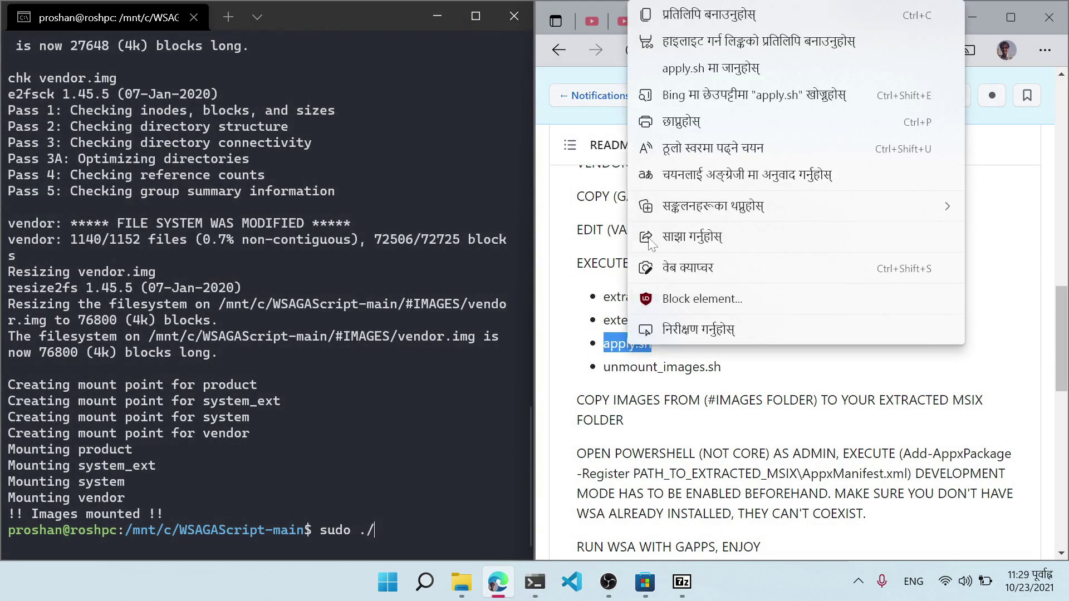
{"action": "left_click", "coordinate": [670, 25]}
{"action": "right_click", "coordinate": [416, 274]}
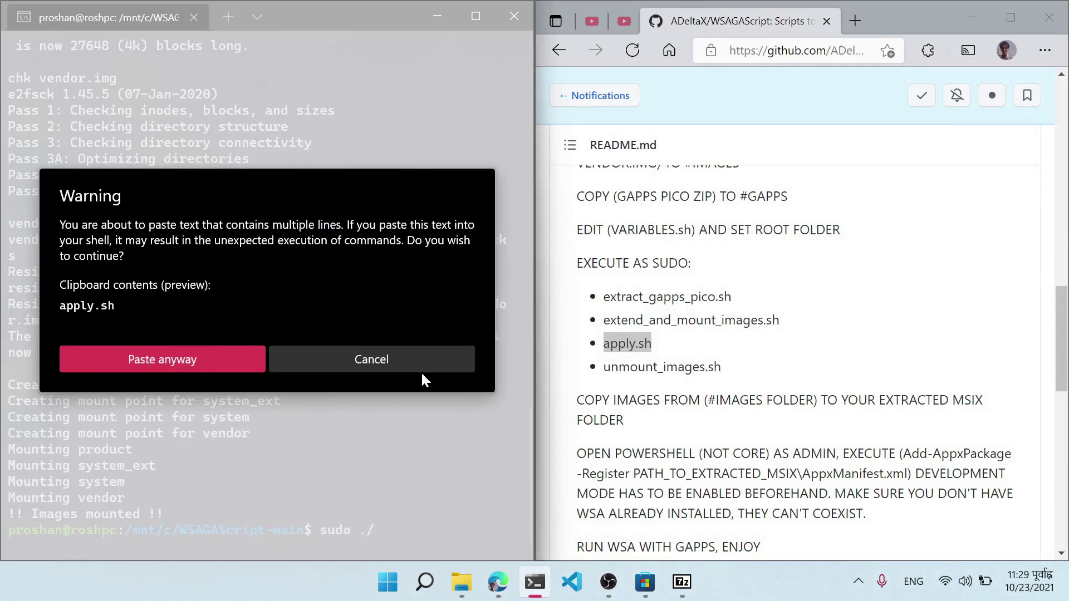
{"action": "key", "text": "Return"}
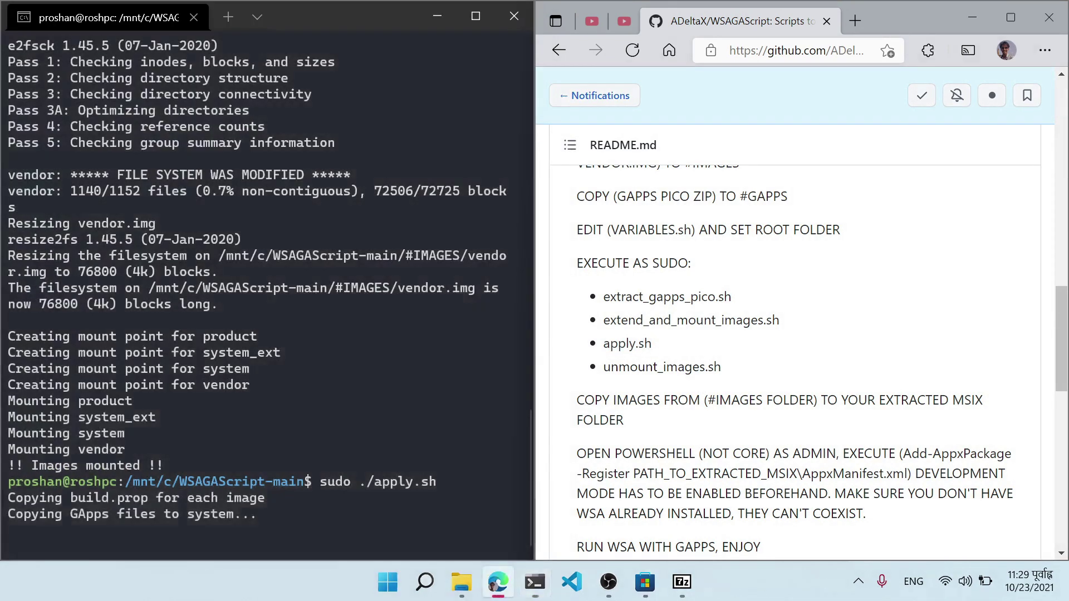
- Copy the script name unmount_images.sh from the README while apply.sh runs
{"action": "double_click", "coordinate": [663, 367]}
{"action": "key", "text": "super+c"}
{"action": "right_click", "coordinate": [668, 367]}
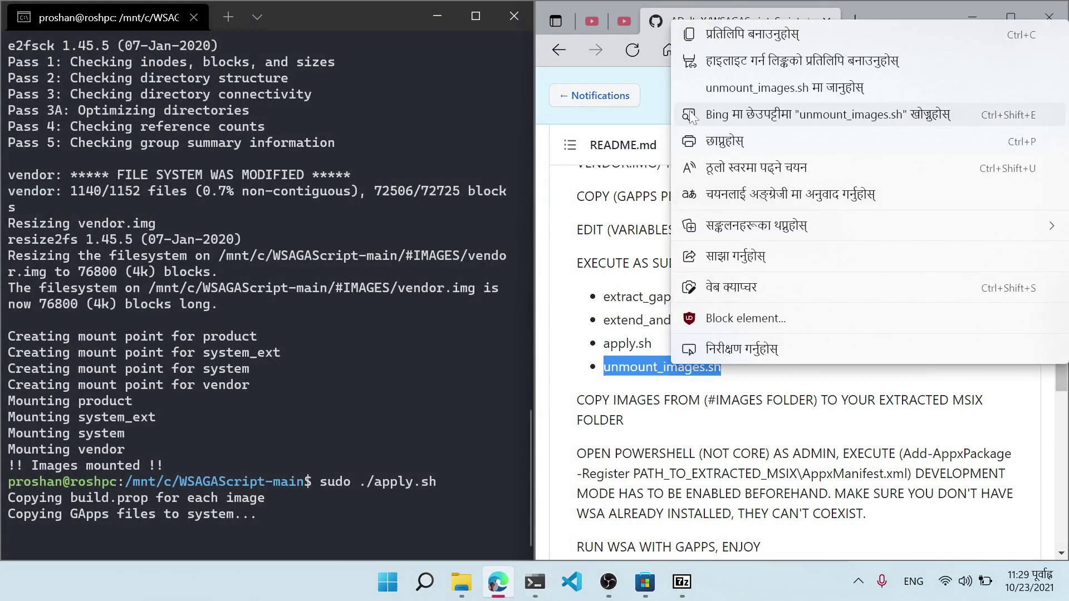
{"action": "left_click", "coordinate": [735, 35]}
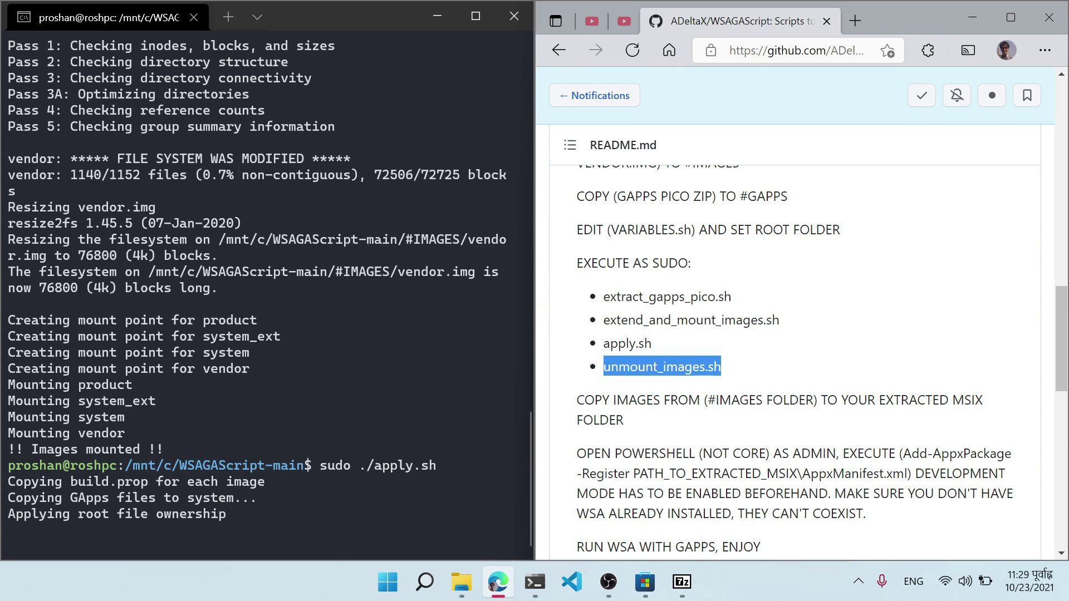
{"action": "left_click", "coordinate": [424, 330]}
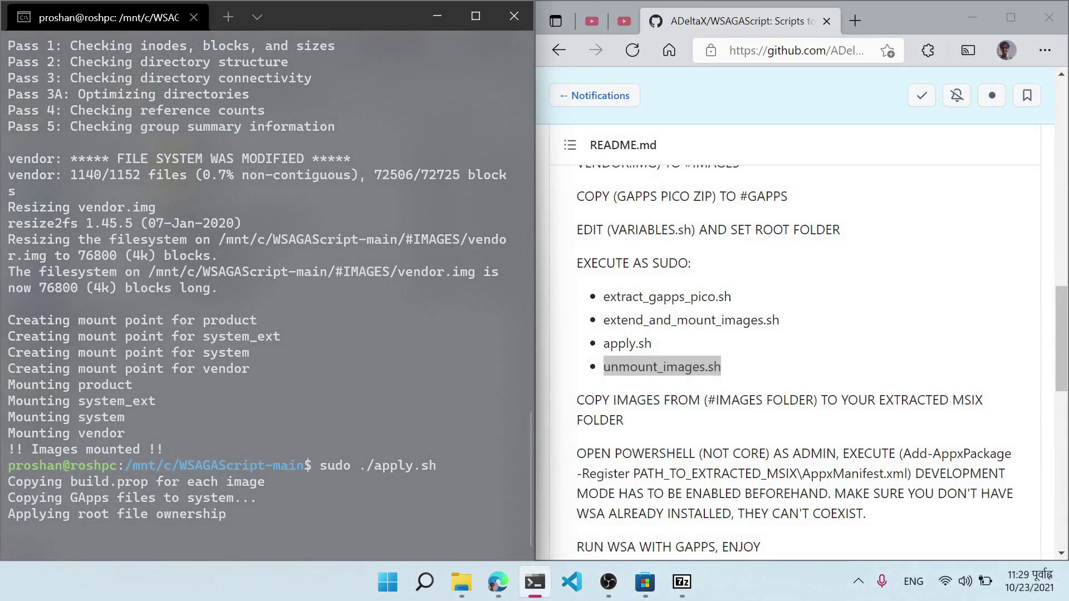
{"action": "key", "text": "alt+Tab"}
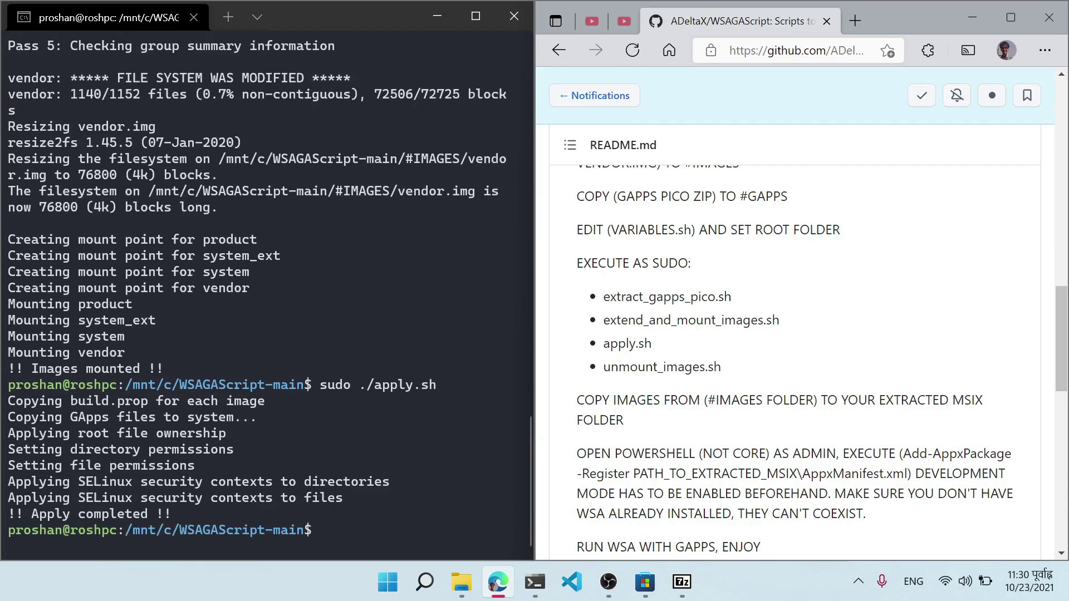
- Run sudo ./unmount_images.sh in the terminal, accepting the multi-line paste of the copied name
{"action": "left_click", "coordinate": [361, 339]}
{"action": "type", "text": "s"}
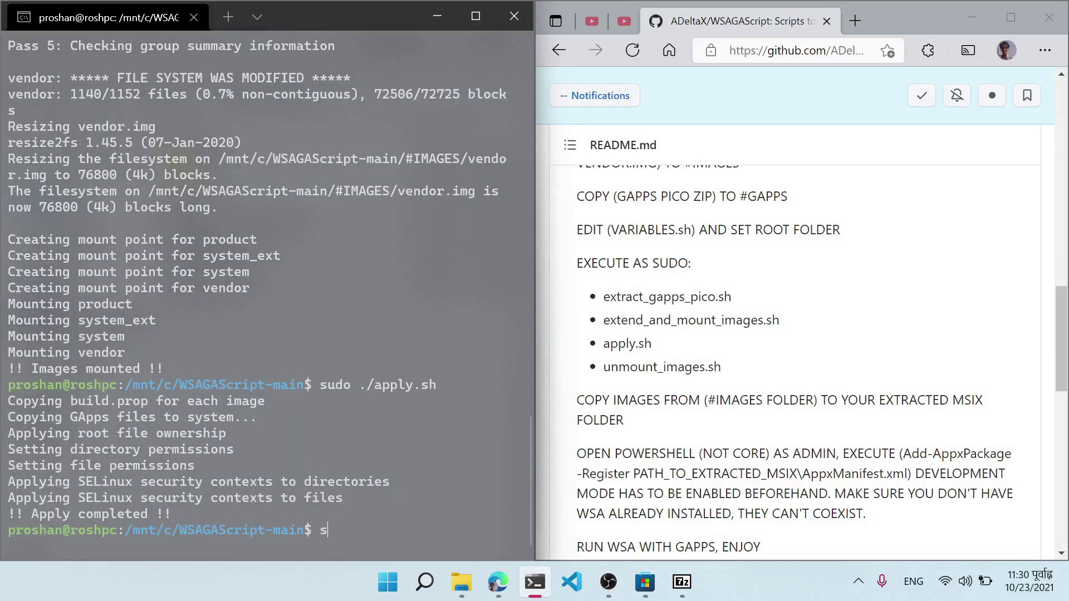
{"action": "type", "text": "udo ./"}
{"action": "key", "text": "ctrl+v"}
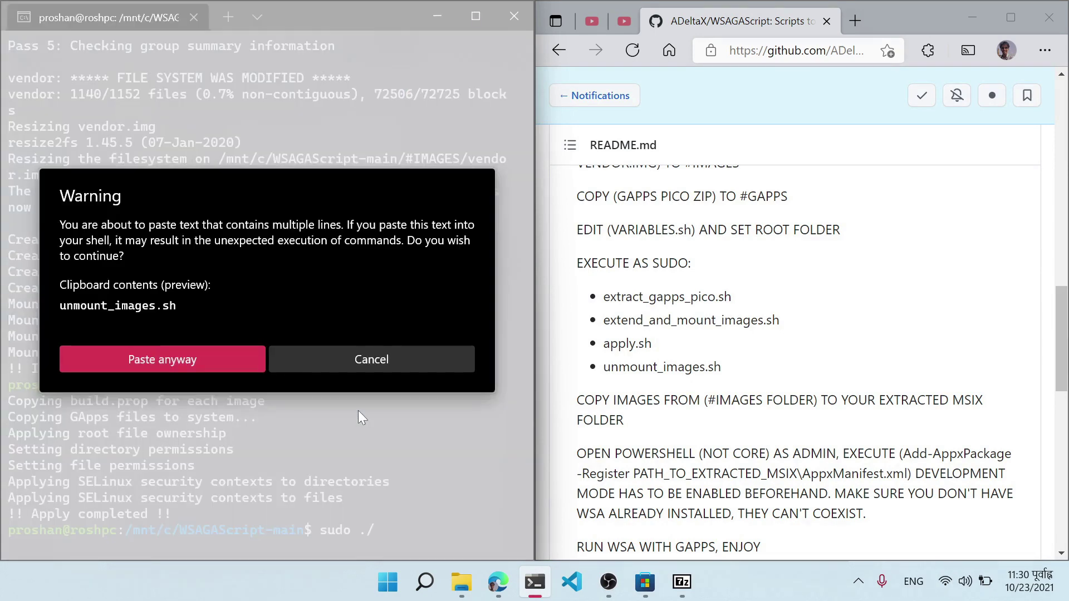
{"action": "left_click", "coordinate": [223, 363]}
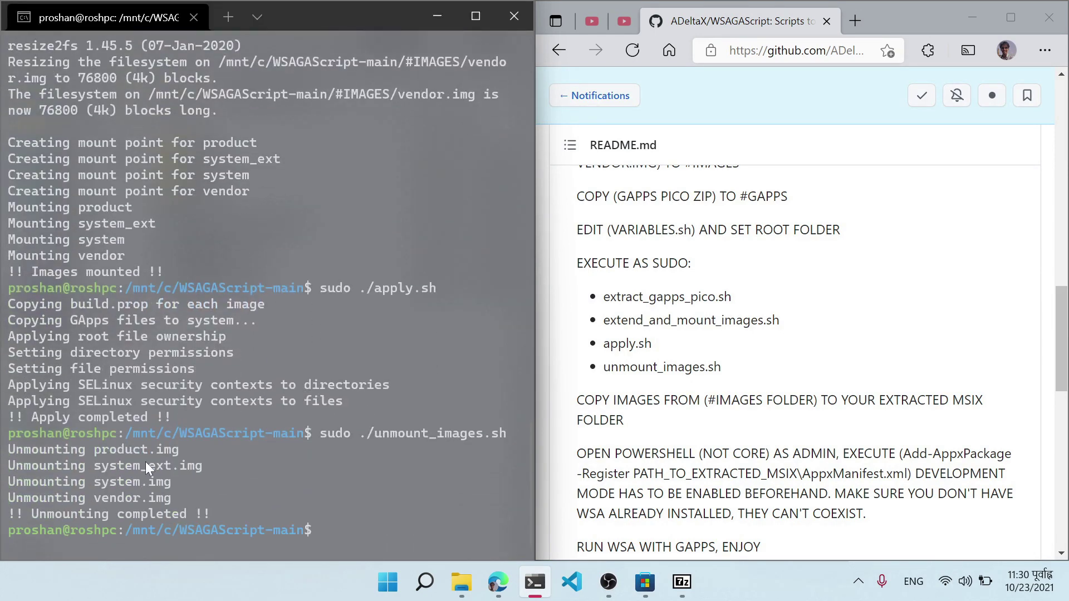
- Close the Linux terminal and consult the README's instructions on copying the images back and registering the package
{"action": "left_click_drag", "start_coordinate": [91, 488], "coordinate": [285, 526]}
{"action": "right_click", "coordinate": [285, 526]}
{"action": "left_click", "coordinate": [513, 17]}
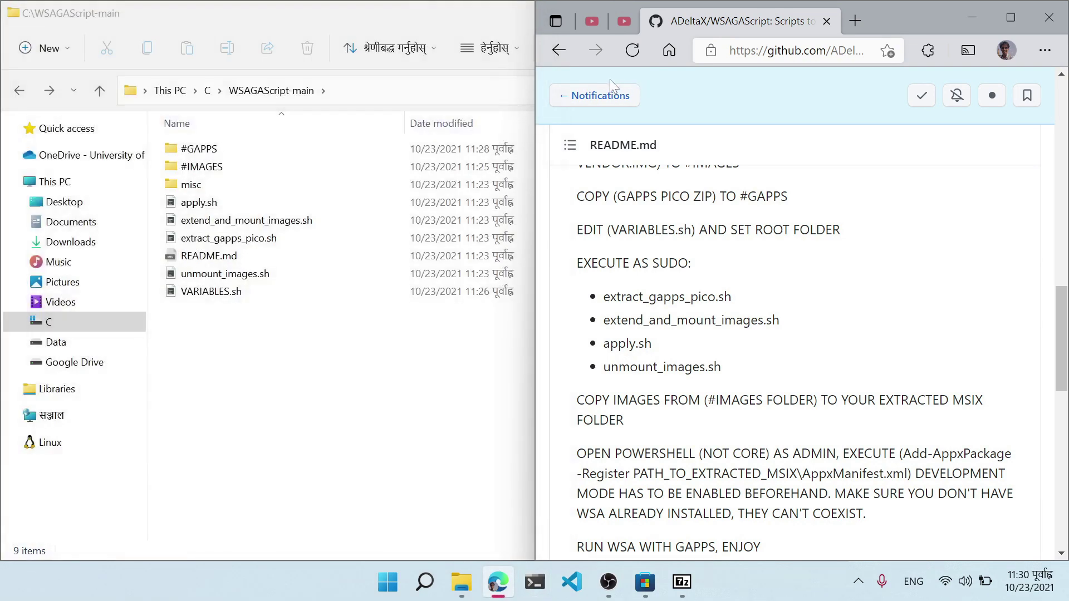
{"action": "left_click", "coordinate": [324, 361]}
{"action": "left_click", "coordinate": [1044, 432]}
{"action": "scroll", "coordinate": [860, 415], "scroll_direction": "down", "scroll_amount": 2}
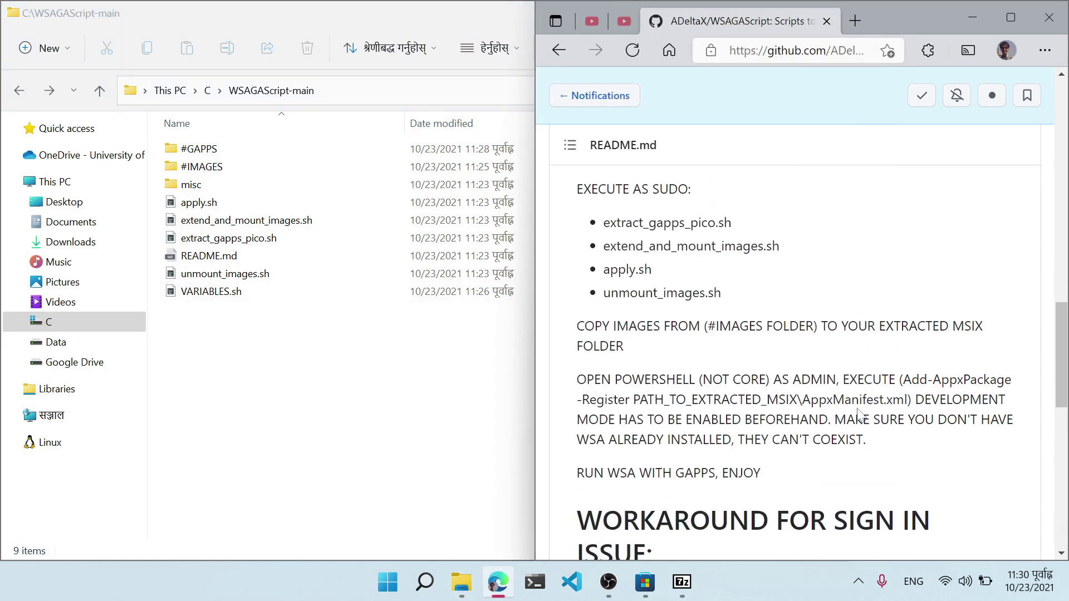
{"action": "left_click", "coordinate": [281, 368]}
- Search for PowerShell and open Windows PowerShell ISE as administrator
{"action": "key", "text": "super"}
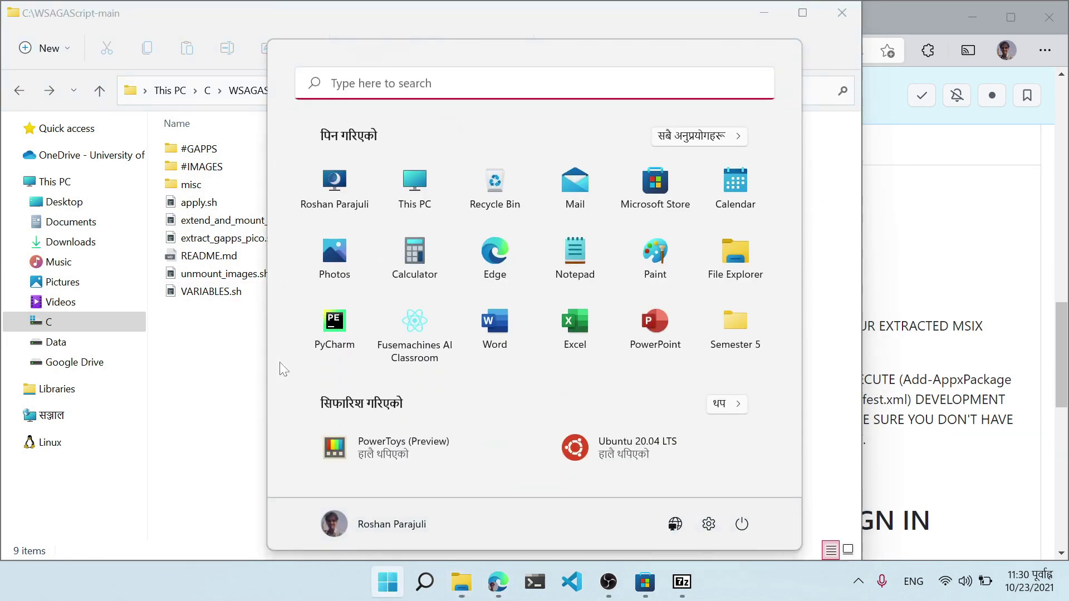
{"action": "type", "text": "power"}
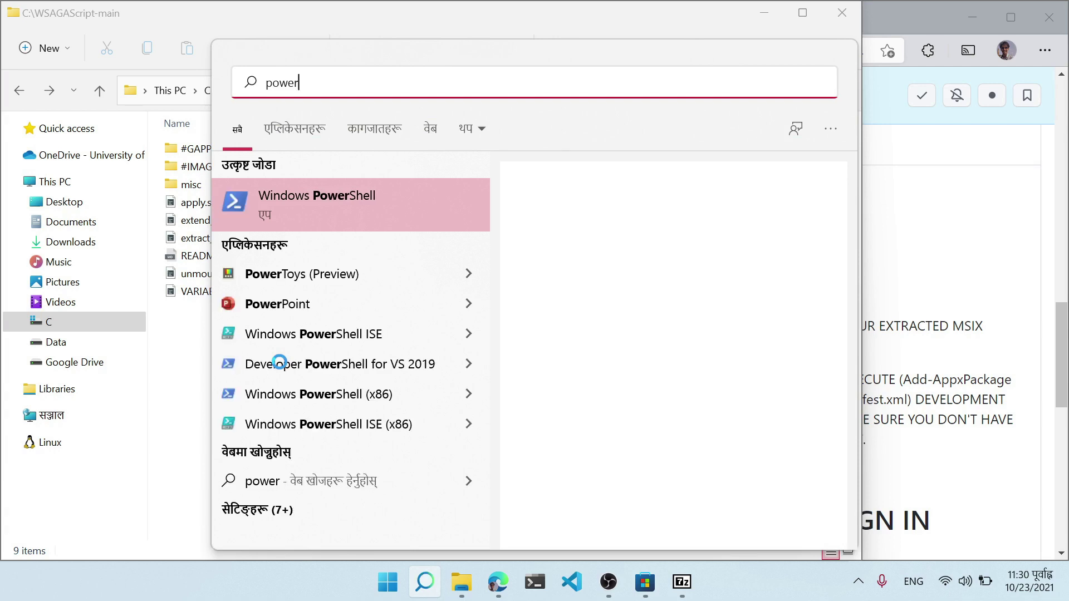
{"action": "left_click", "coordinate": [616, 394]}
{"action": "left_click", "coordinate": [616, 388]}
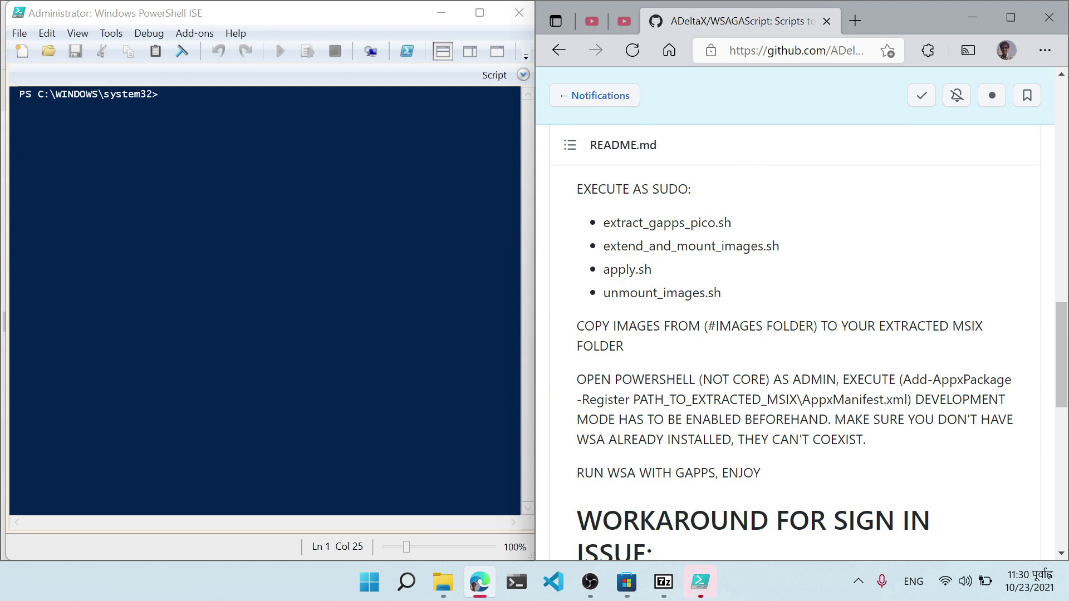
- Begin a cd command pointing to C:\ at the administrator PowerShell prompt
{"action": "scroll", "coordinate": [795, 334], "scroll_direction": "down", "scroll_amount": 1}
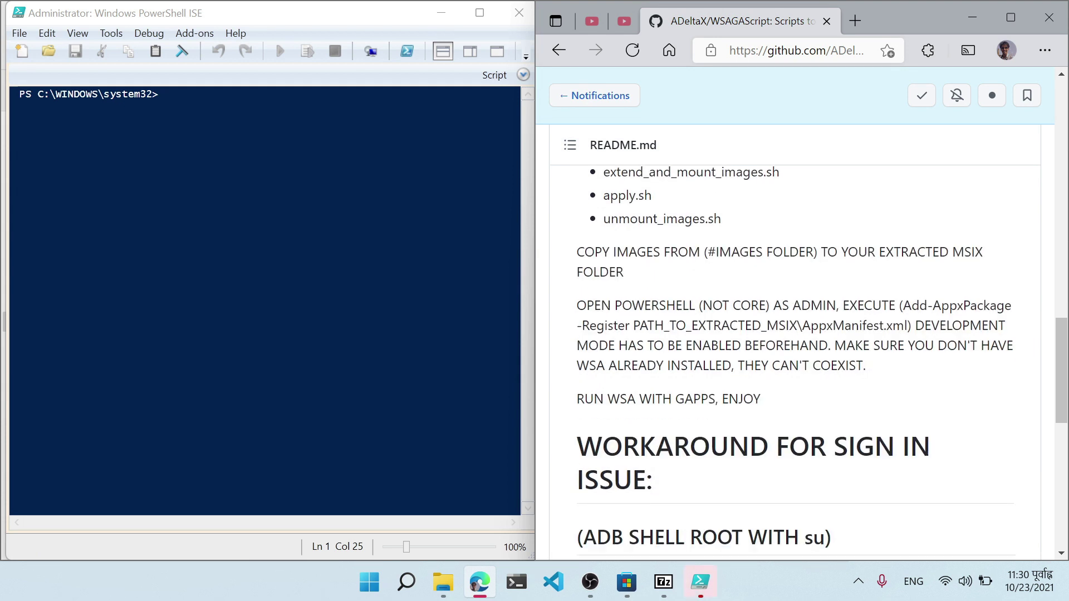
{"action": "left_click", "coordinate": [165, 94]}
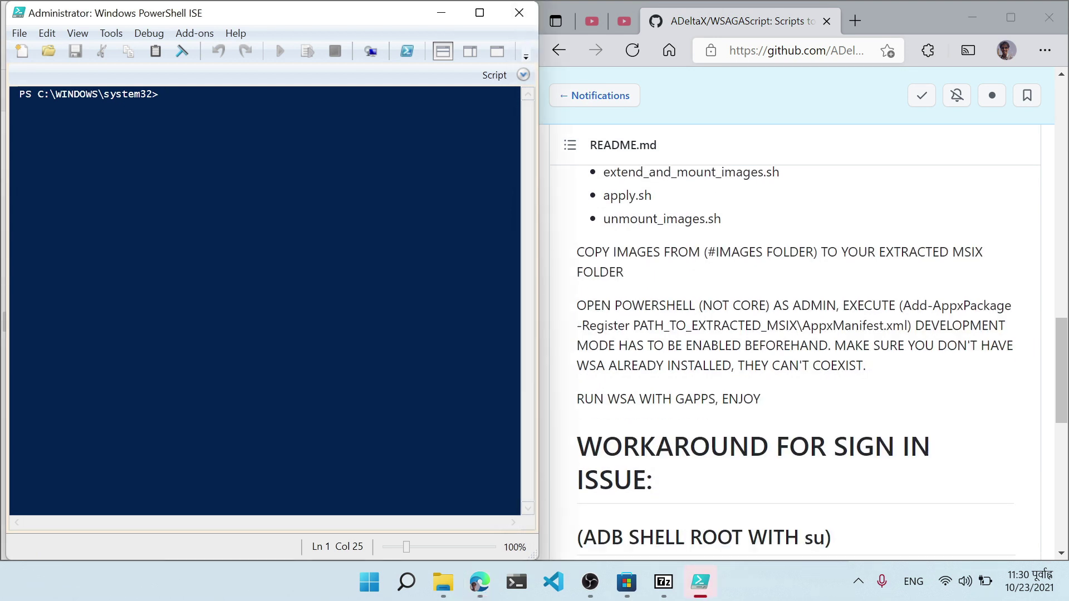
{"action": "type", "text": "cd C:\\"}
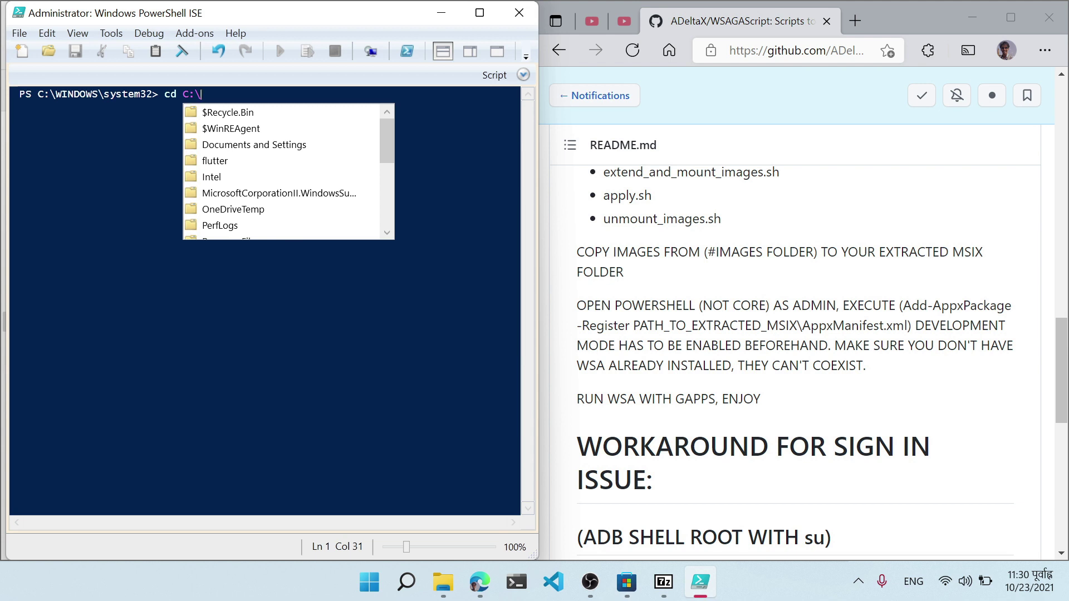
{"action": "left_click_drag", "start_coordinate": [388, 129], "coordinate": [387, 199]}
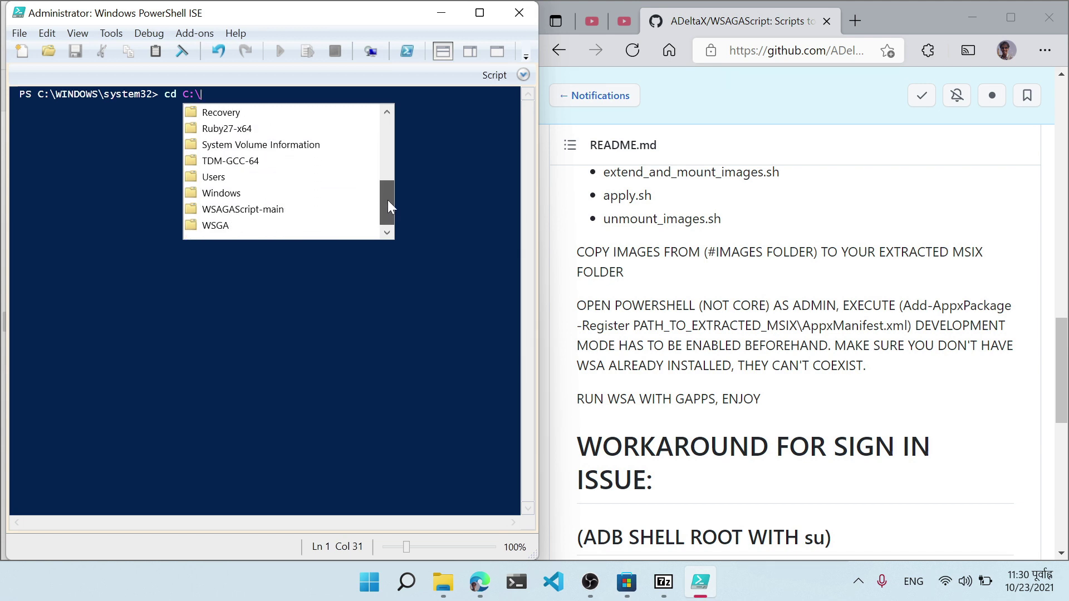
{"action": "left_click", "coordinate": [266, 212]}
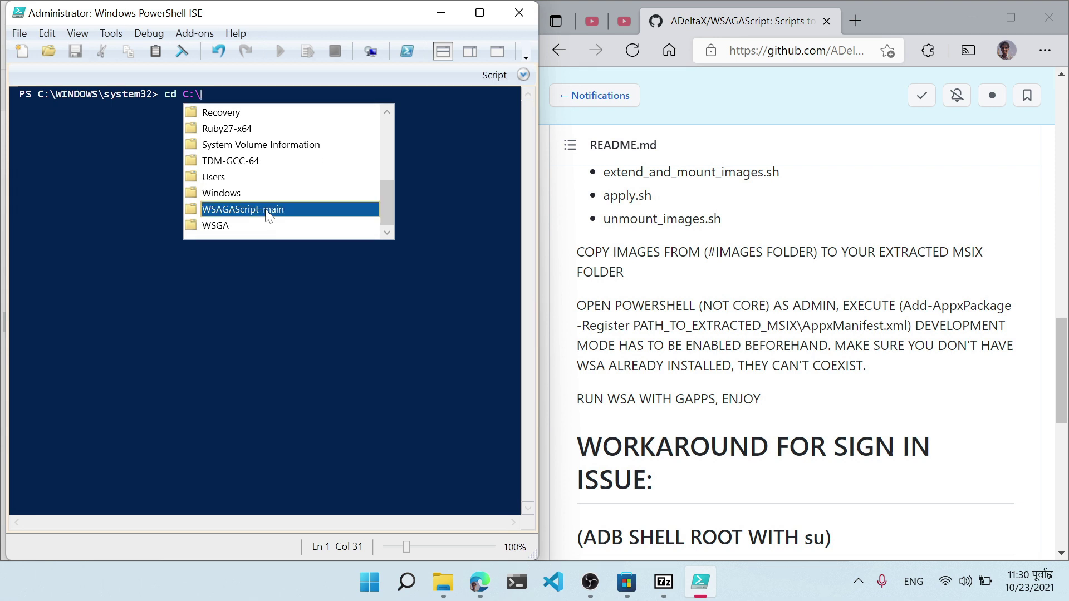
{"action": "key", "text": "Return"}
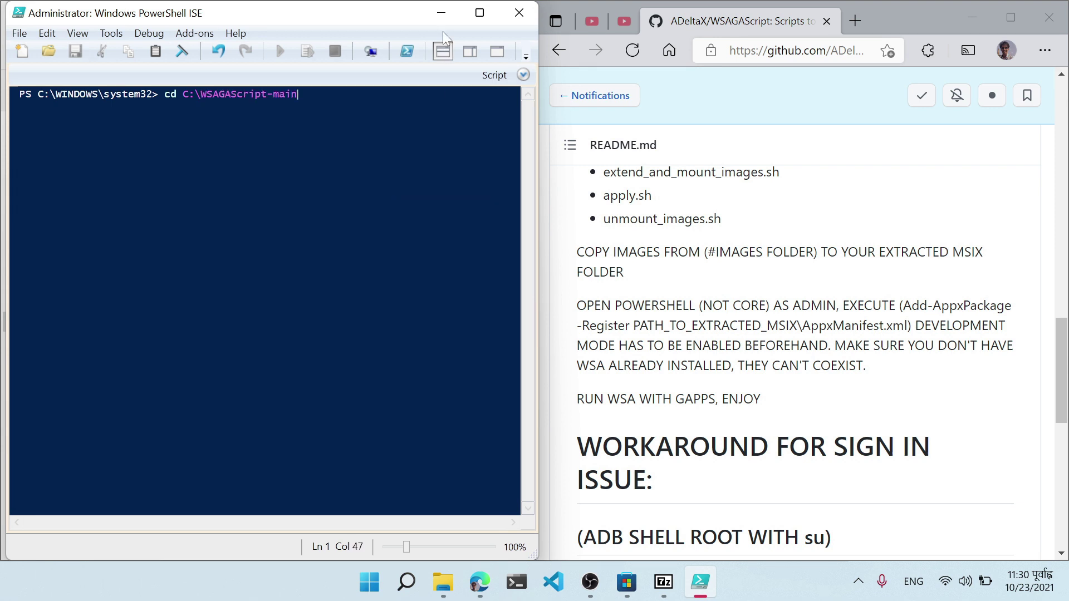
- Switch to File Explorer and copy product.img, system.img, system_ext.img and vendor.img from the #IMAGES folder
{"action": "left_click", "coordinate": [441, 12]}
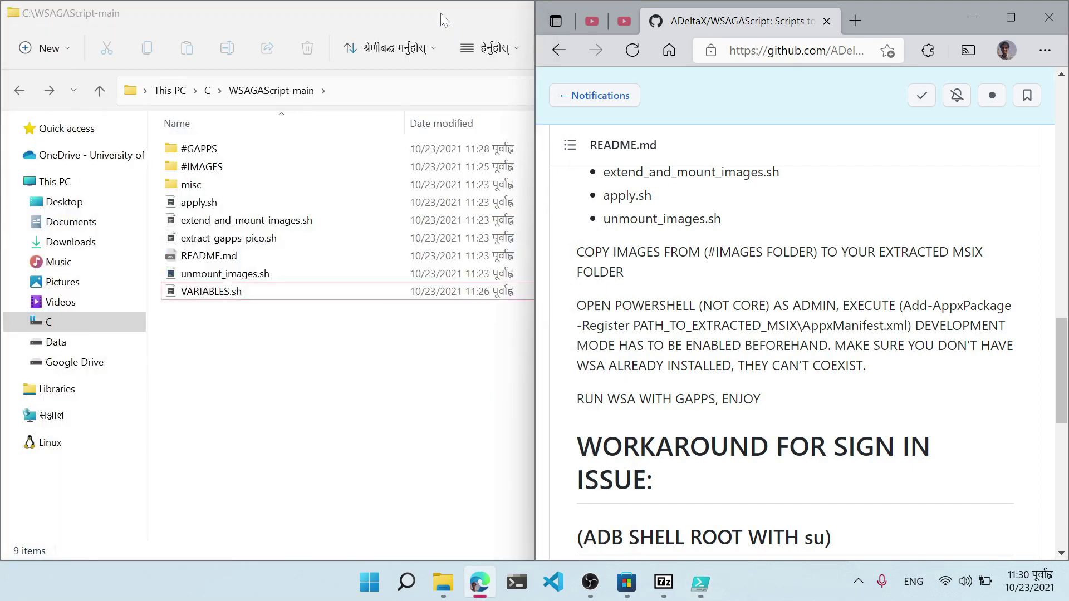
{"action": "left_click", "coordinate": [357, 380]}
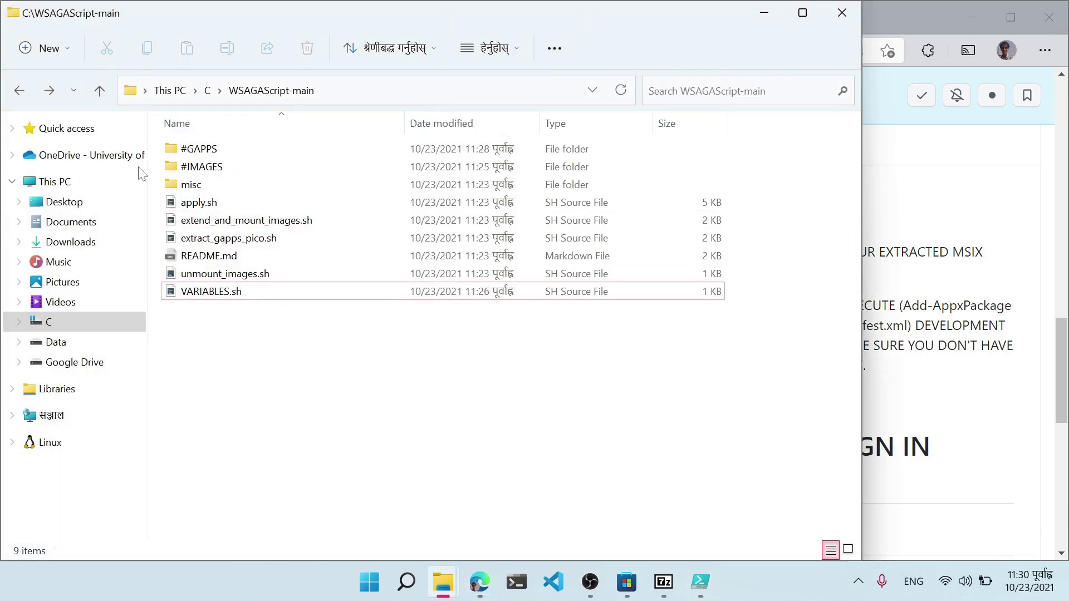
{"action": "double_click", "coordinate": [228, 168]}
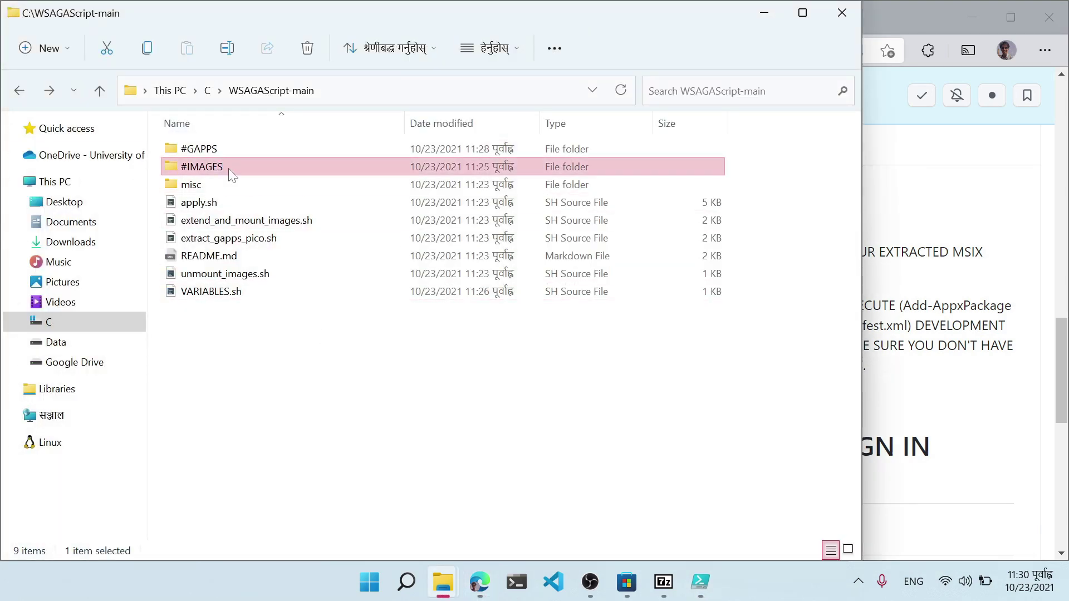
{"action": "left_click_drag", "start_coordinate": [242, 243], "coordinate": [215, 166]}
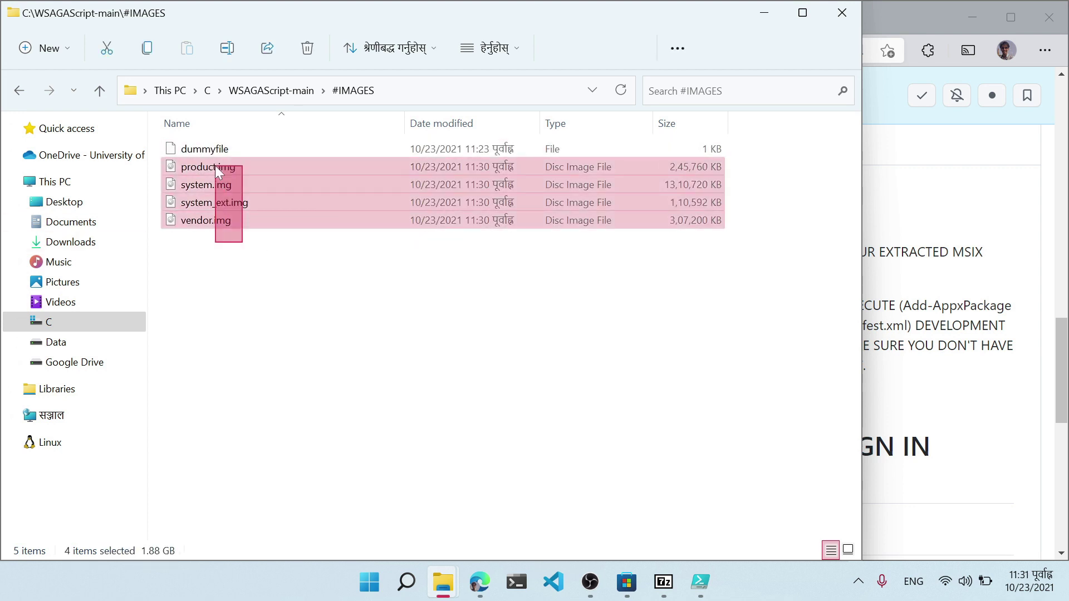
{"action": "left_click", "coordinate": [359, 326]}
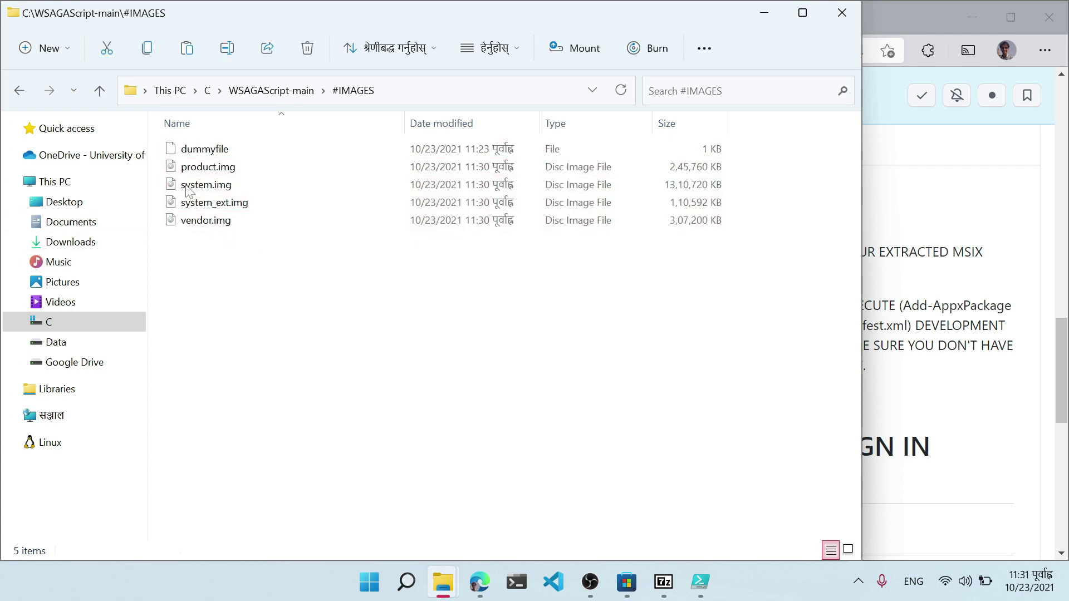
- Open the WsaPackage_1.7.32815.0_x64_Release-Nightly folder inside the extracted WindowsSubsystemForAndroid folder on drive C
{"action": "left_click", "coordinate": [20, 92]}
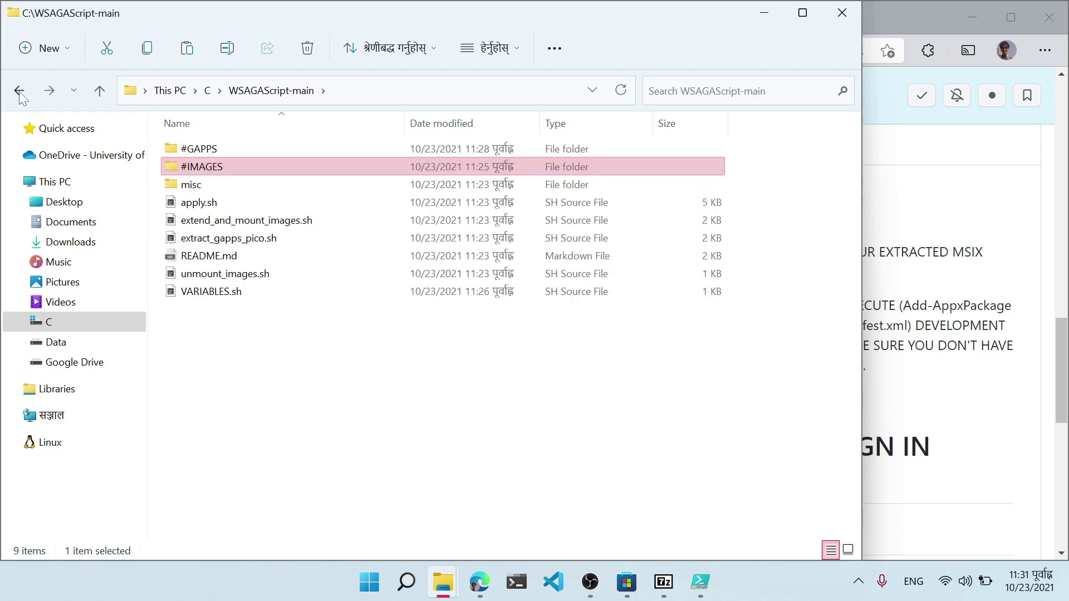
{"action": "left_click", "coordinate": [19, 92]}
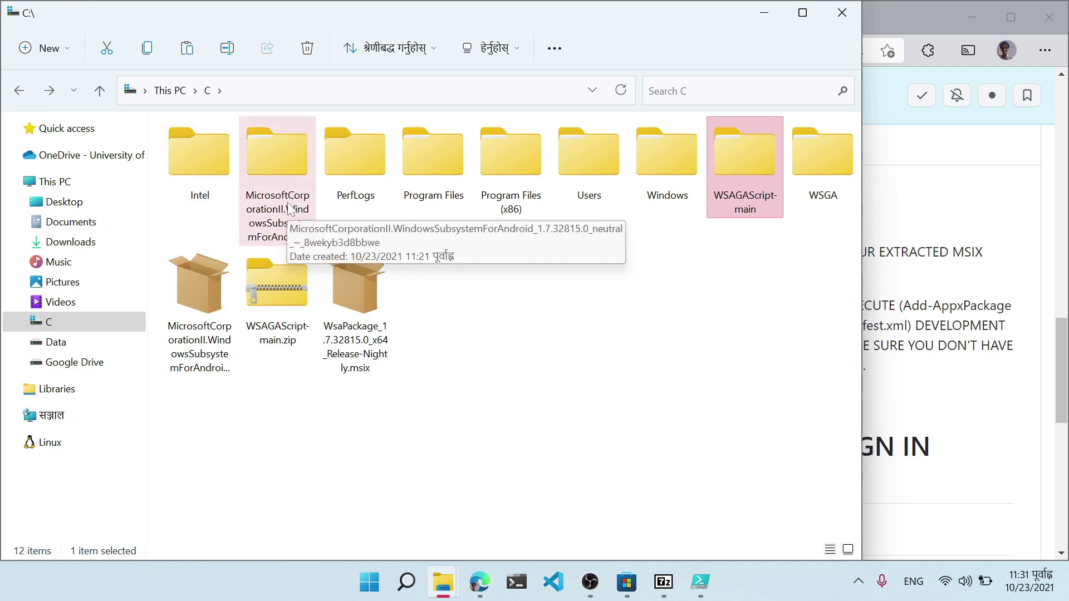
{"action": "left_click", "coordinate": [356, 289]}
{"action": "double_click", "coordinate": [276, 175]}
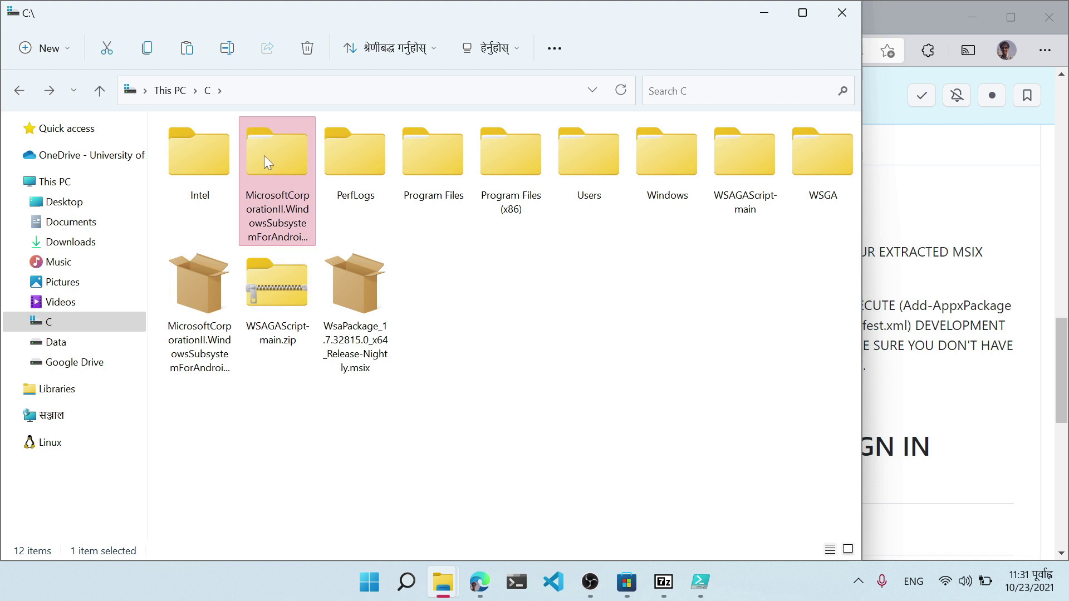
{"action": "double_click", "coordinate": [265, 156]}
{"action": "left_click", "coordinate": [192, 144]}
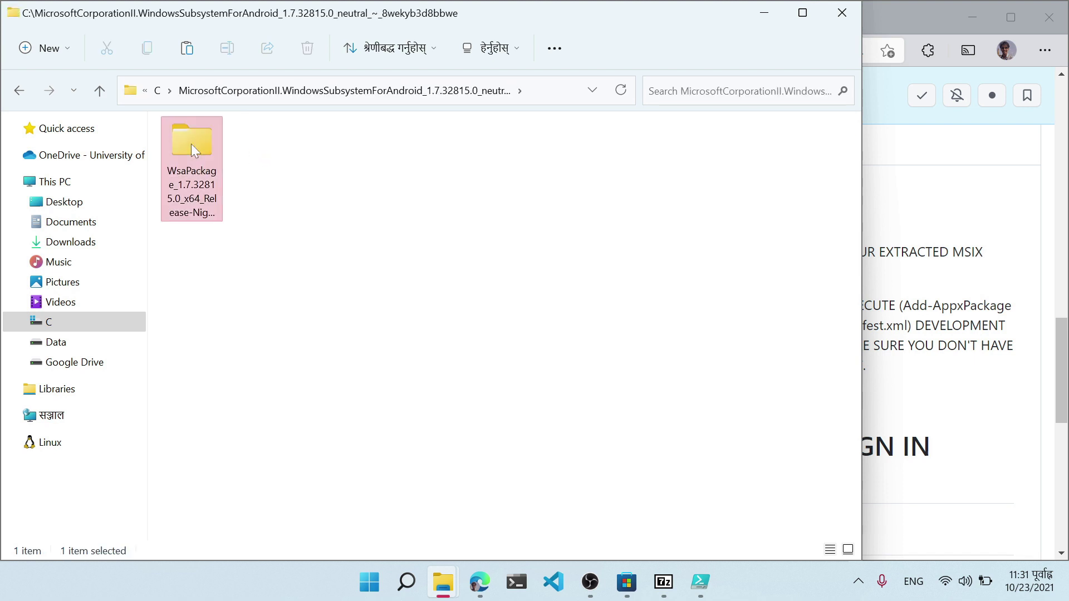
{"action": "double_click", "coordinate": [192, 143]}
- Paste the four copied images into the package folder, replacing the existing files
{"action": "scroll", "coordinate": [319, 306], "scroll_direction": "down", "scroll_amount": 4}
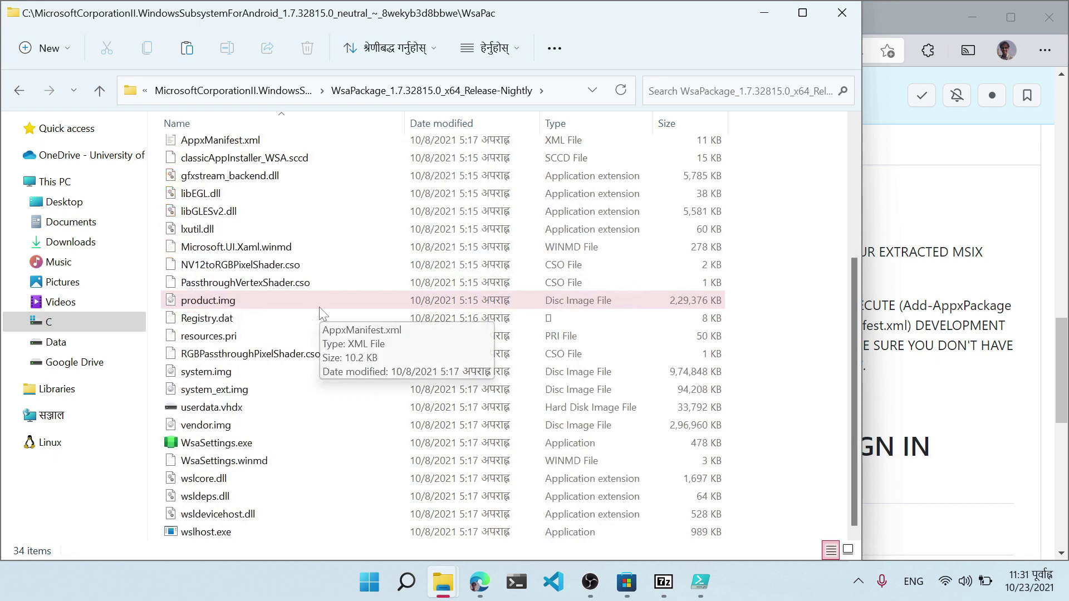
{"action": "right_click", "coordinate": [157, 229]}
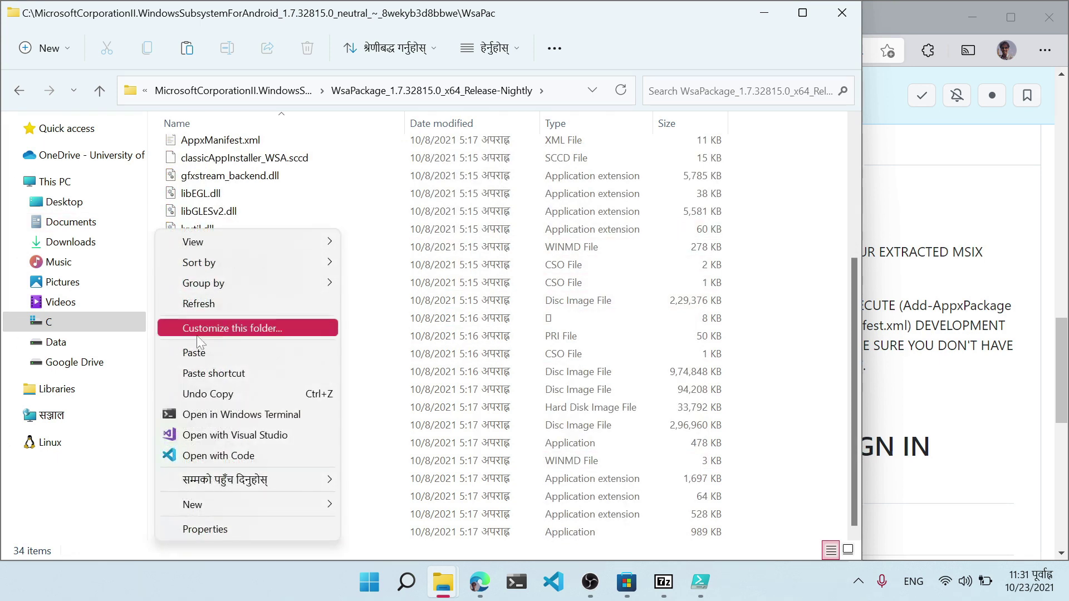
{"action": "left_click", "coordinate": [200, 352]}
{"action": "left_click", "coordinate": [520, 235]}
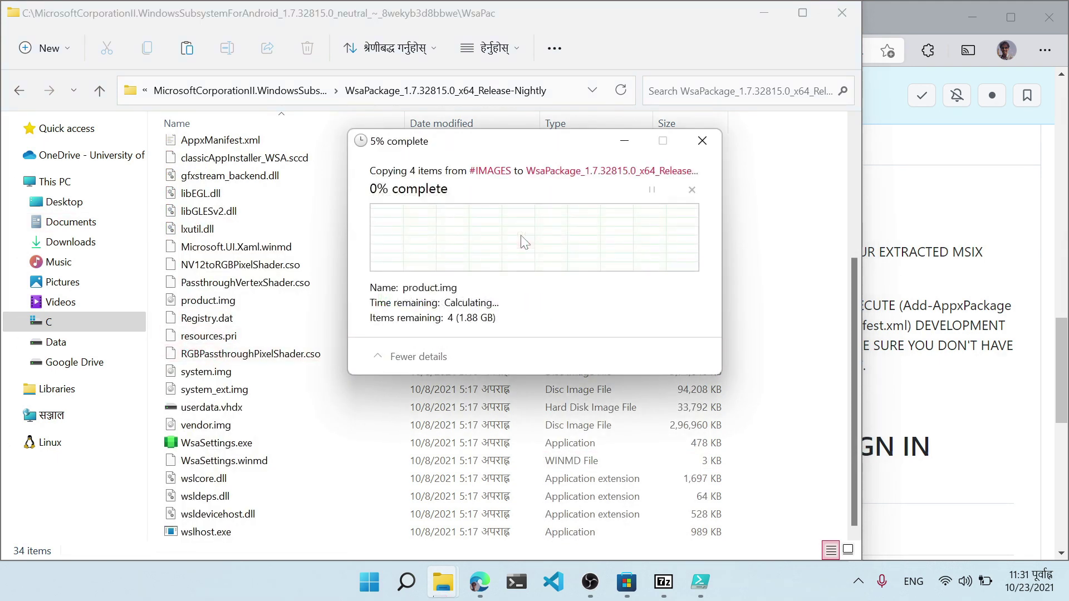
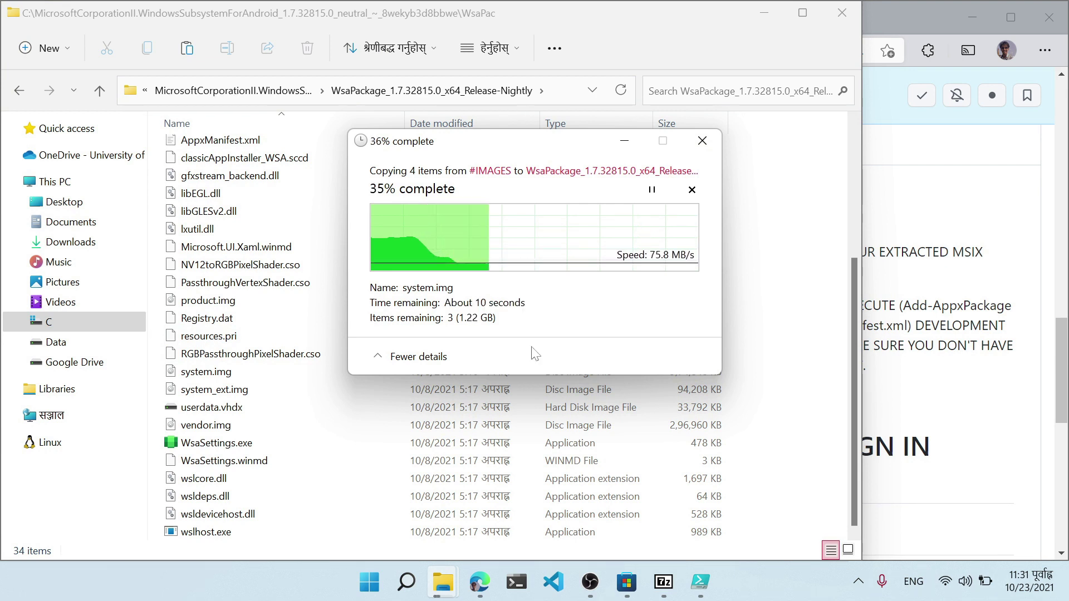
- In PowerShell ISE, change directory to C:\MicrosoftCorporationII.WindowsSubsystemForAndroid_1.7.32815.0_neutral_~_8wekyb3d8bbwe and list its contents
{"action": "left_click", "coordinate": [700, 582]}
{"action": "left_click_drag", "start_coordinate": [306, 6], "coordinate": [719, 58]}
{"action": "key", "text": "BackSpace"}
{"action": "key", "text": "BackSpace"}
{"action": "key", "text": "BackSpace"}
{"action": "key", "text": "BackSpace"}
{"action": "key", "text": "BackSpace"}
{"action": "key", "text": "BackSpace"}
{"action": "key", "text": "BackSpace"}
{"action": "key", "text": "BackSpace"}
{"action": "key", "text": "BackSpace"}
{"action": "key", "text": "BackSpace"}
{"action": "key", "text": "BackSpace"}
{"action": "key", "text": "BackSpace"}
{"action": "key", "text": "BackSpace"}
{"action": "key", "text": "BackSpace"}
{"action": "key", "text": "BackSpace"}
{"action": "key", "text": "BackSpace"}
{"action": "key", "text": "ctrl+space"}
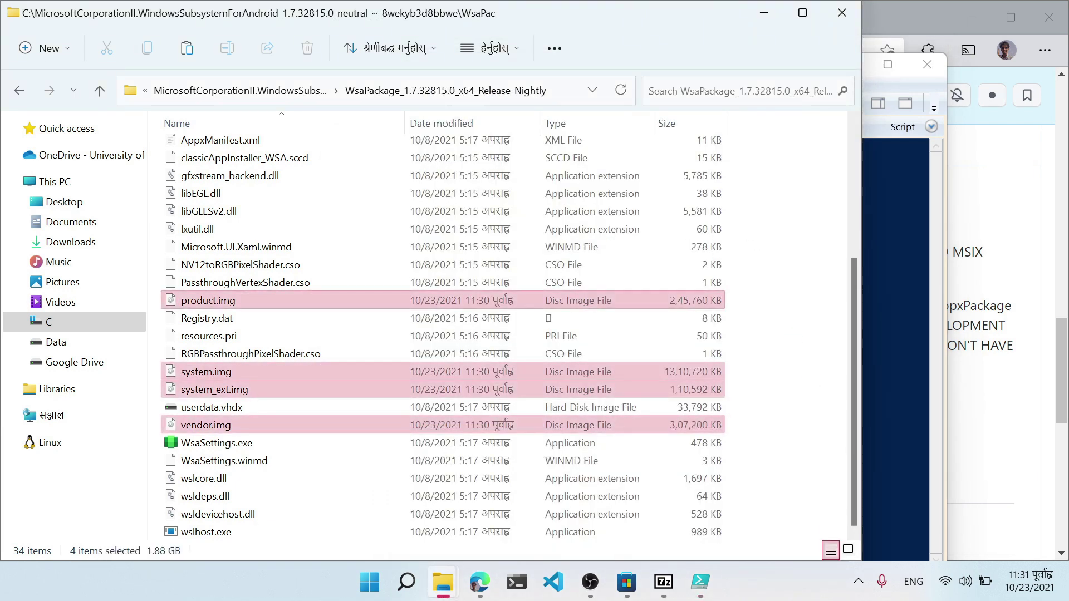
{"action": "key", "text": "alt+Tab"}
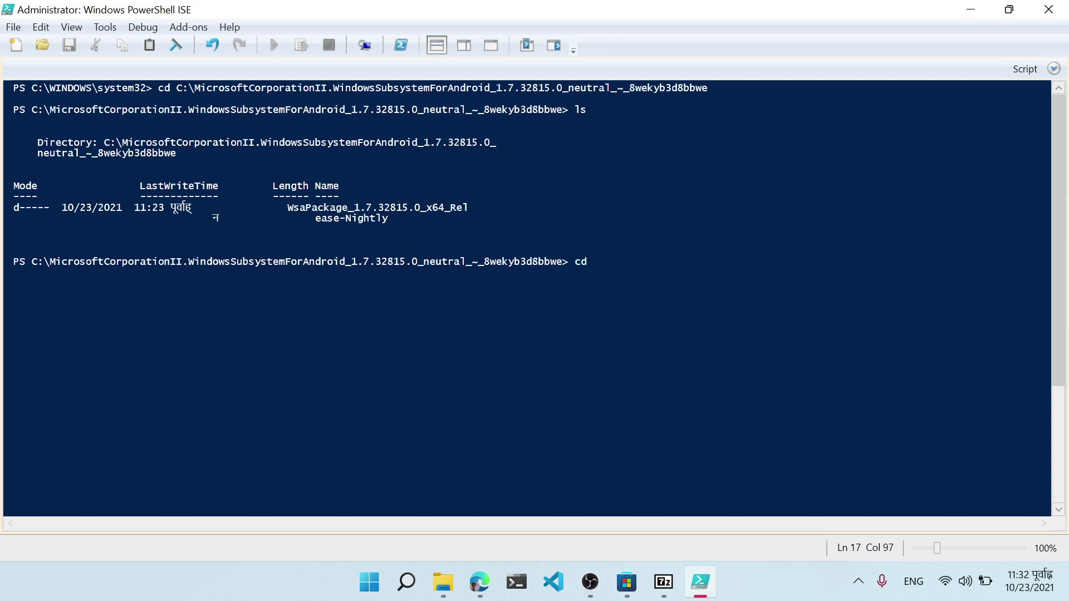
- Change directory to .\WsaPackage_1.7.32815.0_x64_Release-Nightly and list its files with ls
{"action": "left_click_drag", "start_coordinate": [297, 198], "coordinate": [496, 220]}
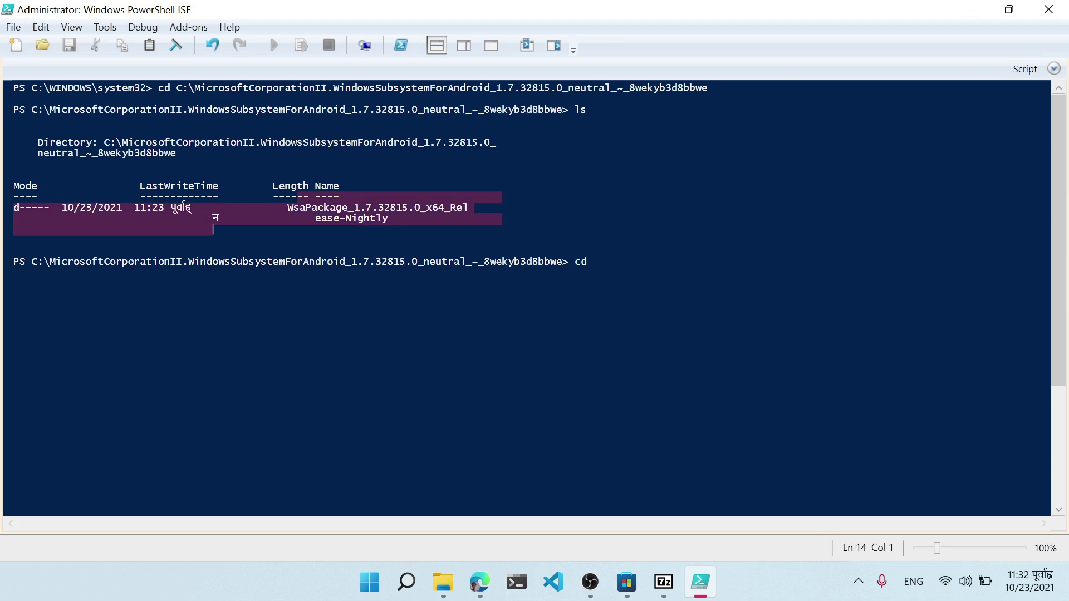
{"action": "left_click", "coordinate": [496, 220]}
{"action": "type", "text": "W"}
{"action": "key", "text": "Tab"}
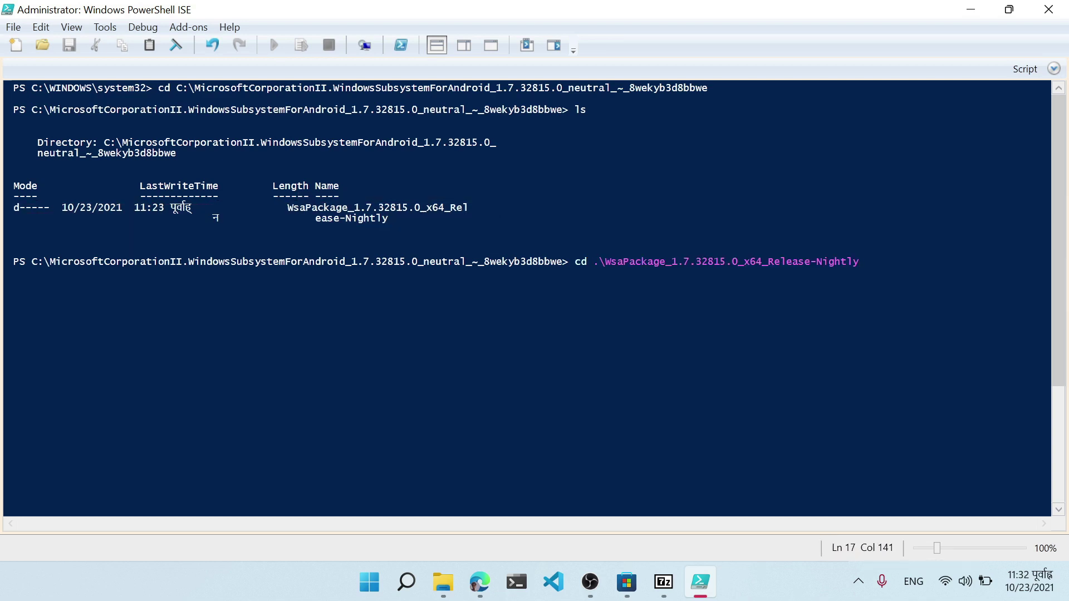
{"action": "key", "text": "Return"}
{"action": "type", "text": "ls"}
{"action": "key", "text": "Return"}
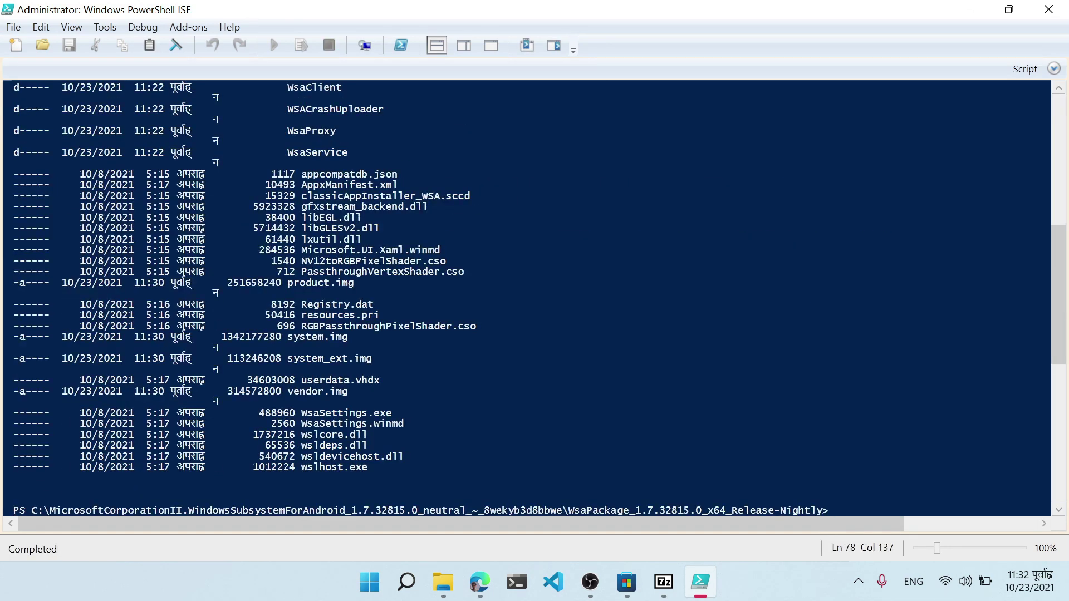
- Clear the PowerShell console with cls
{"action": "type", "text": "cls"}
{"action": "key", "text": "Return"}
{"action": "right_click", "coordinate": [778, 223]}
{"action": "left_click", "coordinate": [775, 87]}
{"action": "right_click", "coordinate": [745, 139]}
{"action": "left_click", "coordinate": [771, 187]}
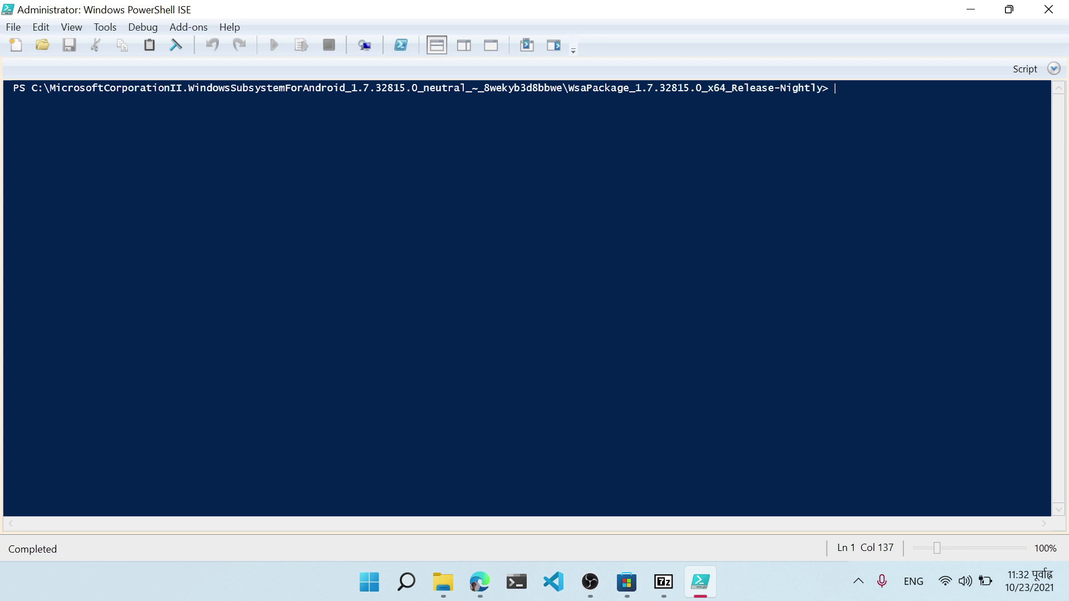
- Register the modified package by running Add-AppxPackage -Register .\AppxManifest.xml
{"action": "type", "text": "Add-Appx"}
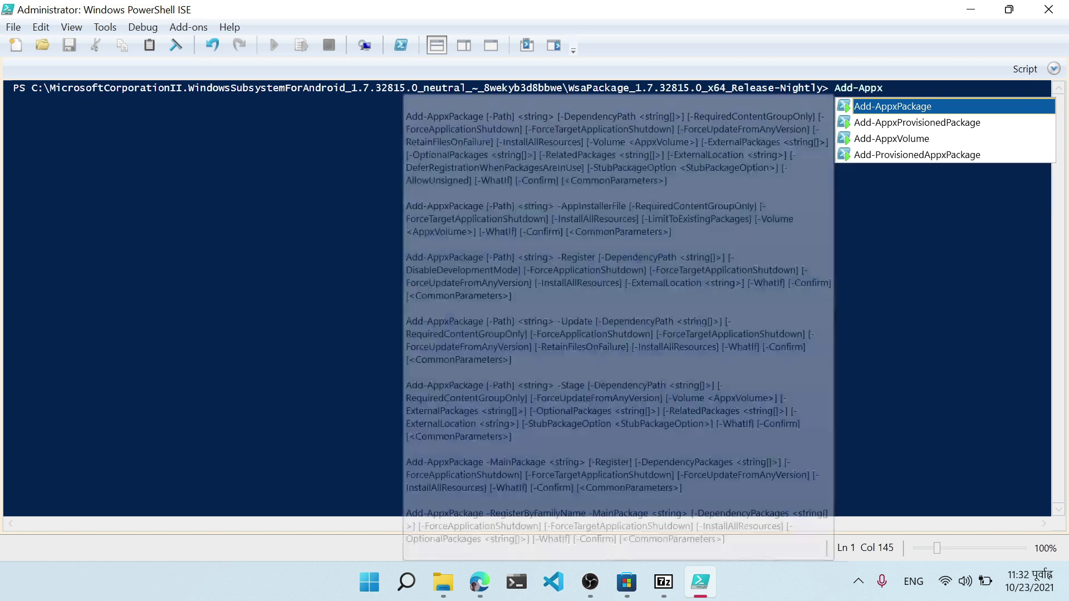
{"action": "key", "text": "Tab"}
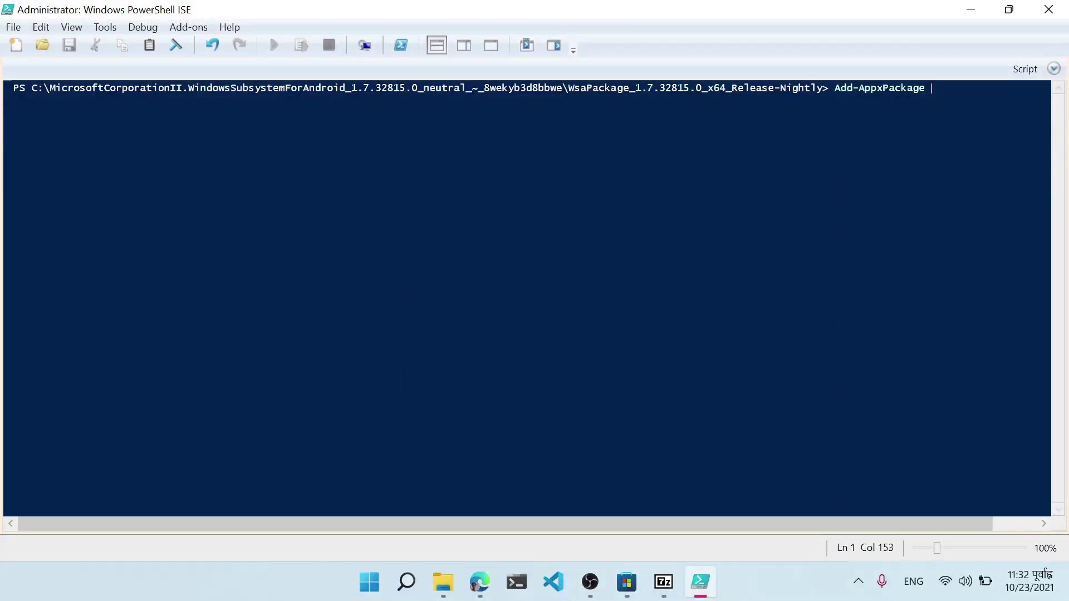
{"action": "type", "text": "-Re"}
{"action": "key", "text": "Down"}
{"action": "key", "text": "Tab"}
{"action": "type", "text": ".\\"}
{"action": "key", "text": "Down"}
{"action": "key", "text": "Down"}
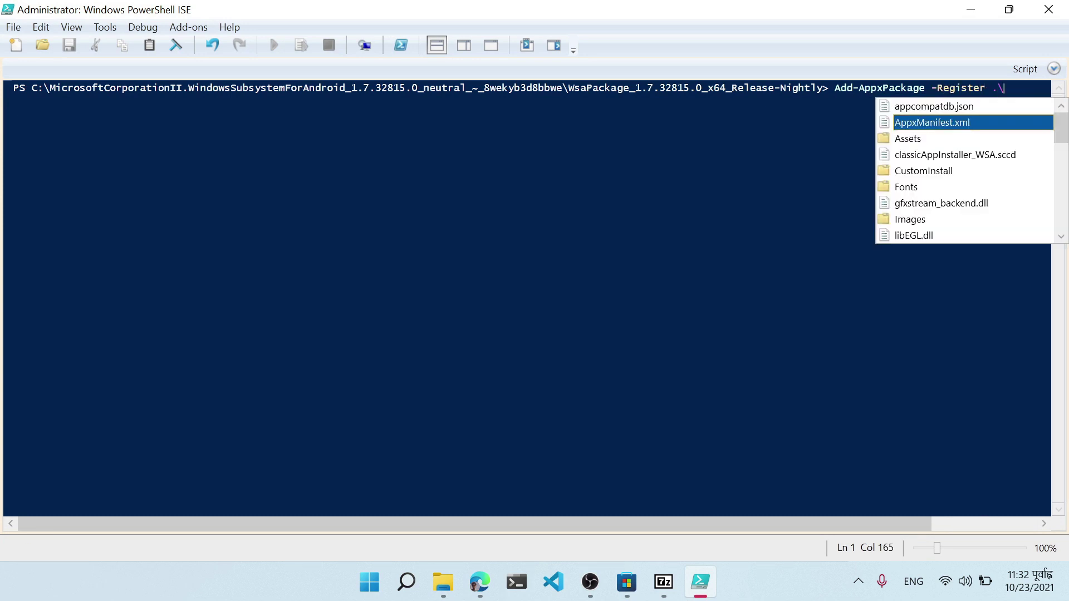
{"action": "key", "text": "Tab"}
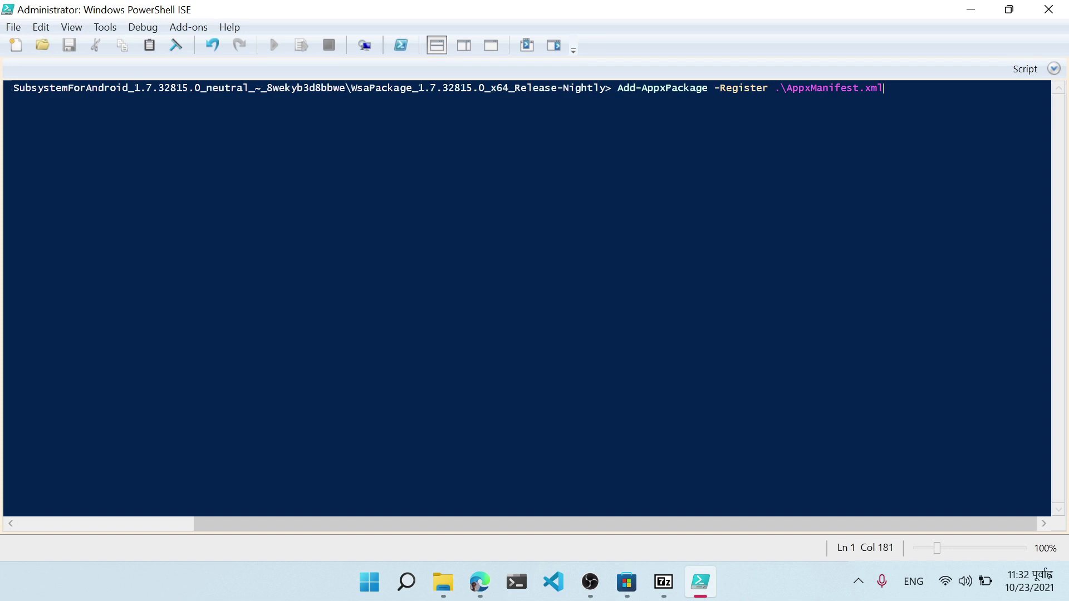
{"action": "key", "text": "Return"}
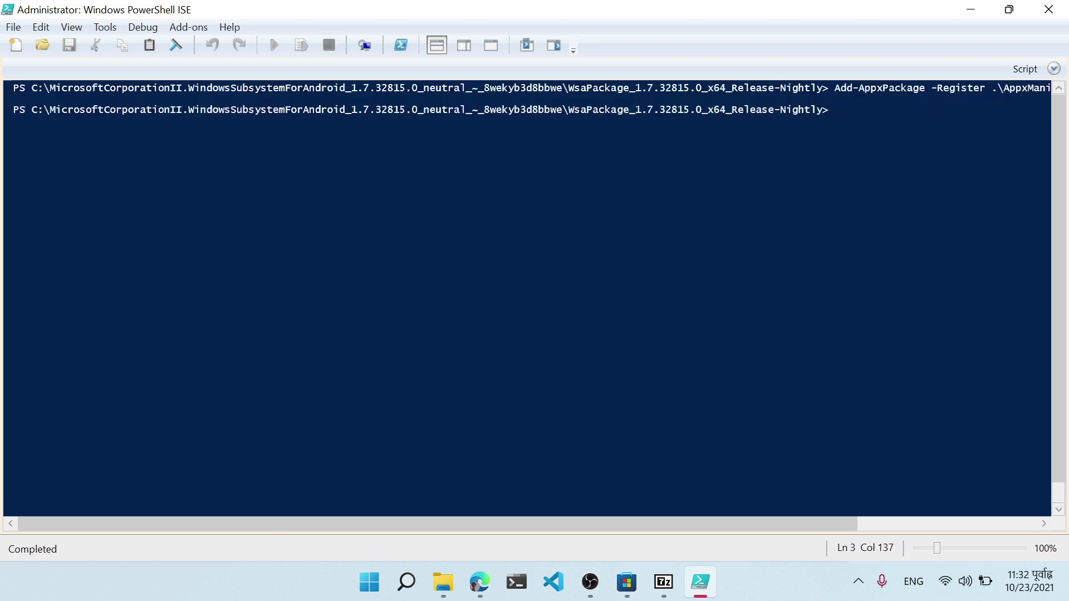
- Open the Windows Subsystem for Android settings and turn on Developer mode
{"action": "left_click", "coordinate": [375, 592]}
{"action": "scroll", "coordinate": [557, 267], "scroll_direction": "down", "scroll_amount": 1}
{"action": "left_click", "coordinate": [339, 195]}
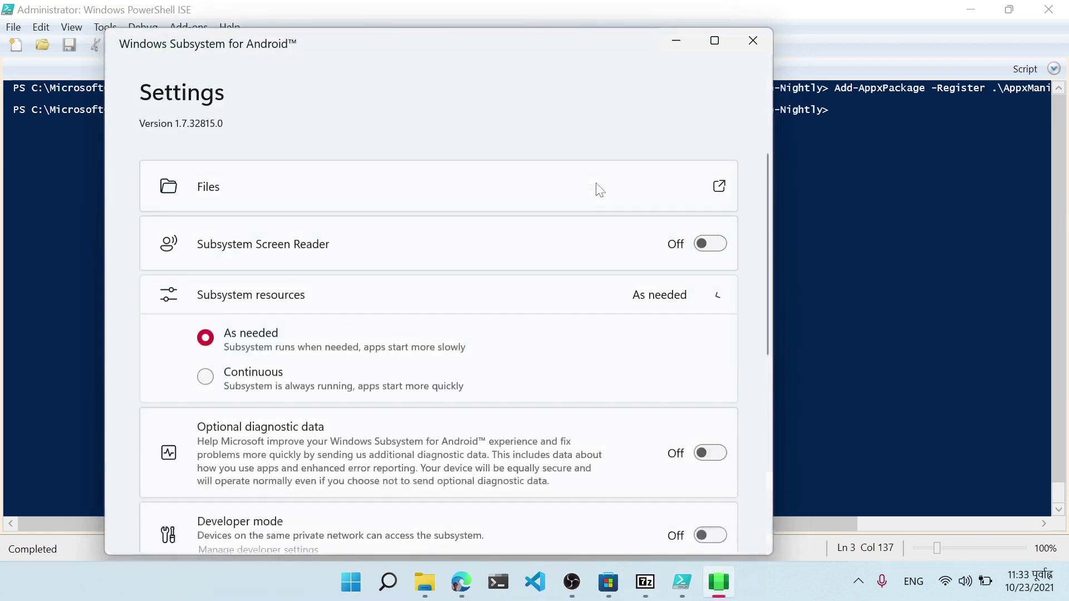
{"action": "scroll", "coordinate": [596, 188], "scroll_direction": "down", "scroll_amount": 3}
{"action": "left_click", "coordinate": [713, 349]}
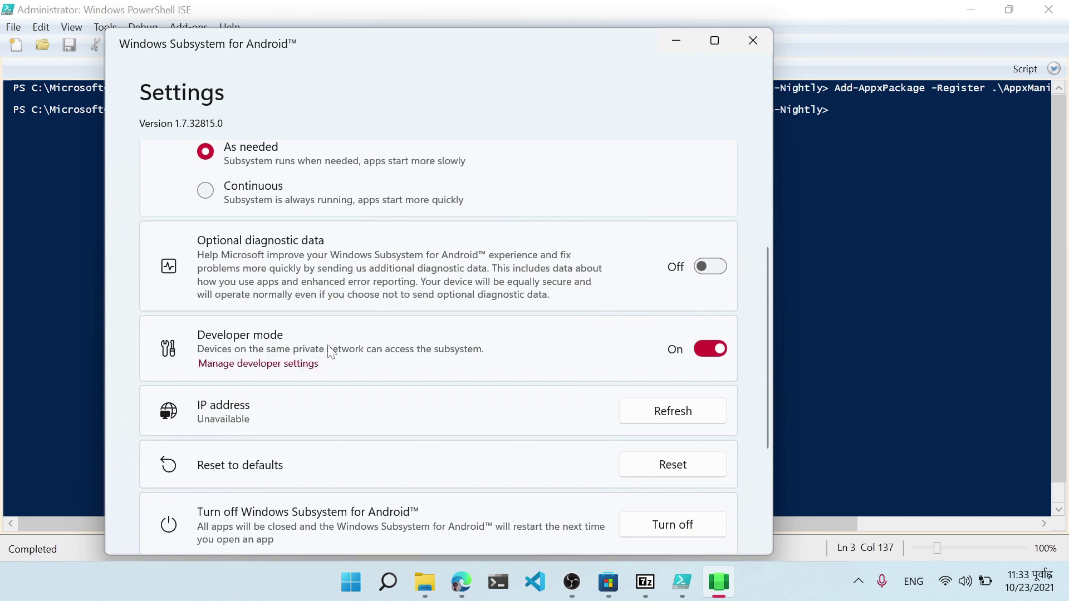
- Launch the subsystem's Files app and continue past the diagnostic data dialog with Share my diagnostic data ticked
{"action": "scroll", "coordinate": [399, 382], "scroll_direction": "up", "scroll_amount": 3}
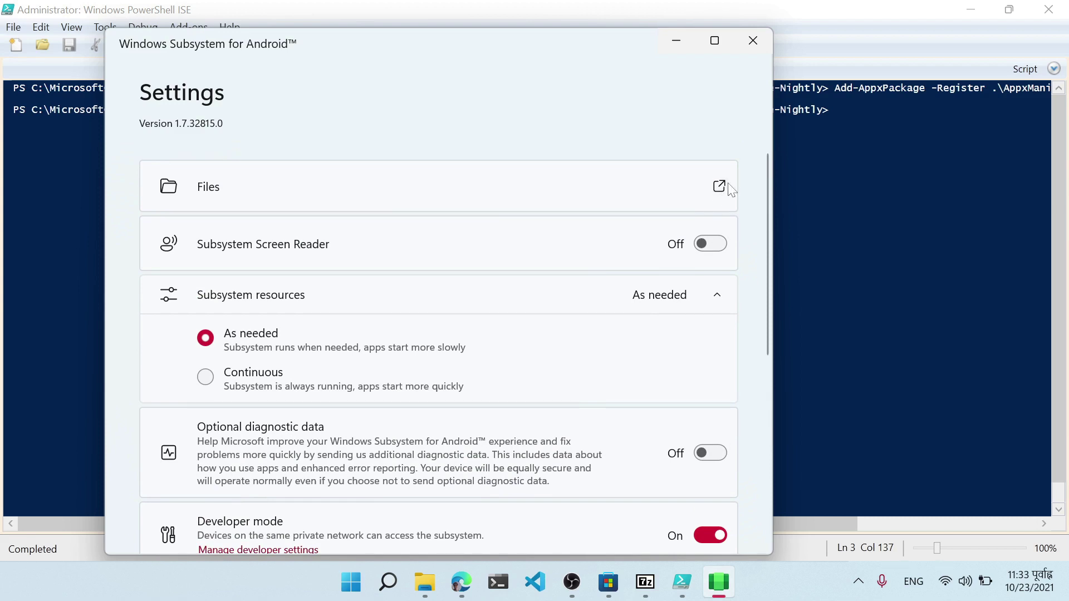
{"action": "left_click", "coordinate": [719, 187]}
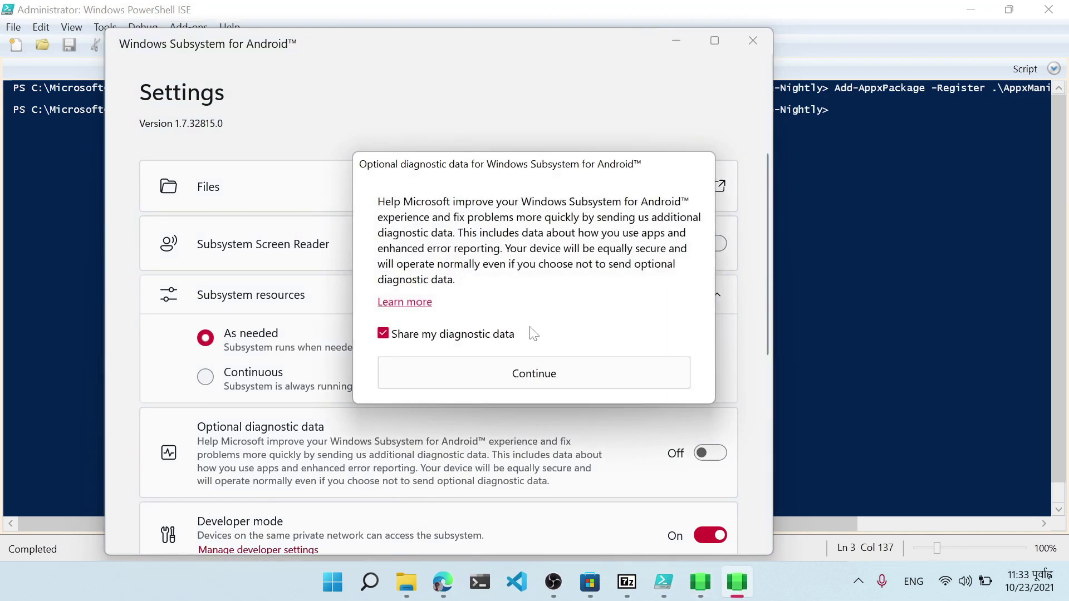
{"action": "left_click", "coordinate": [563, 370]}
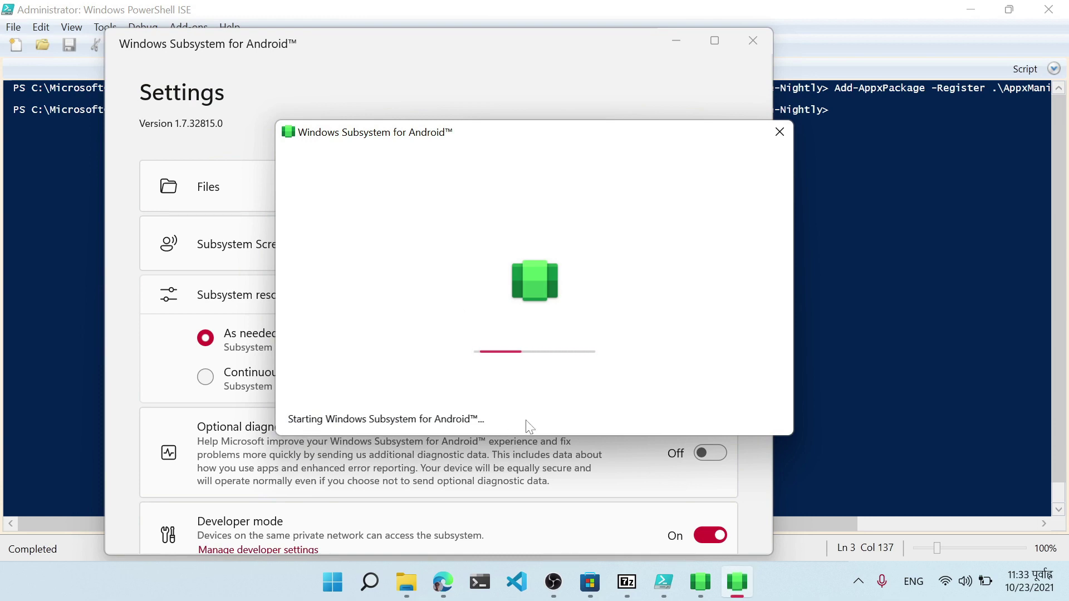
- Close the PowerShell ISE, File Explorer and 7-Zip windows while the subsystem starts
{"action": "left_click", "coordinate": [813, 15]}
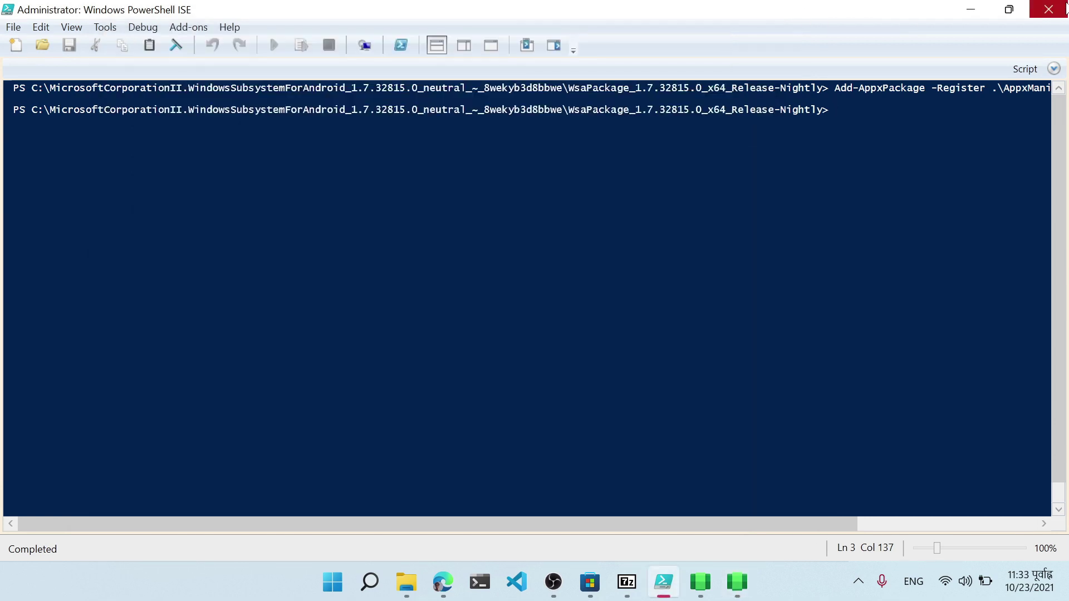
{"action": "left_click", "coordinate": [1049, 9]}
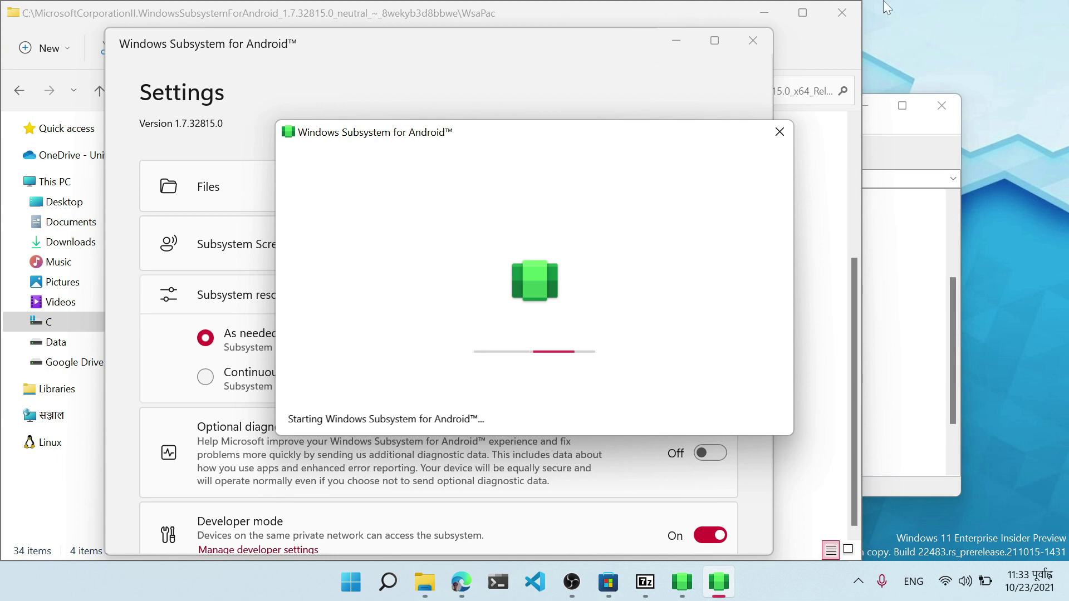
{"action": "left_click", "coordinate": [830, 11]}
{"action": "left_click", "coordinate": [809, 110]}
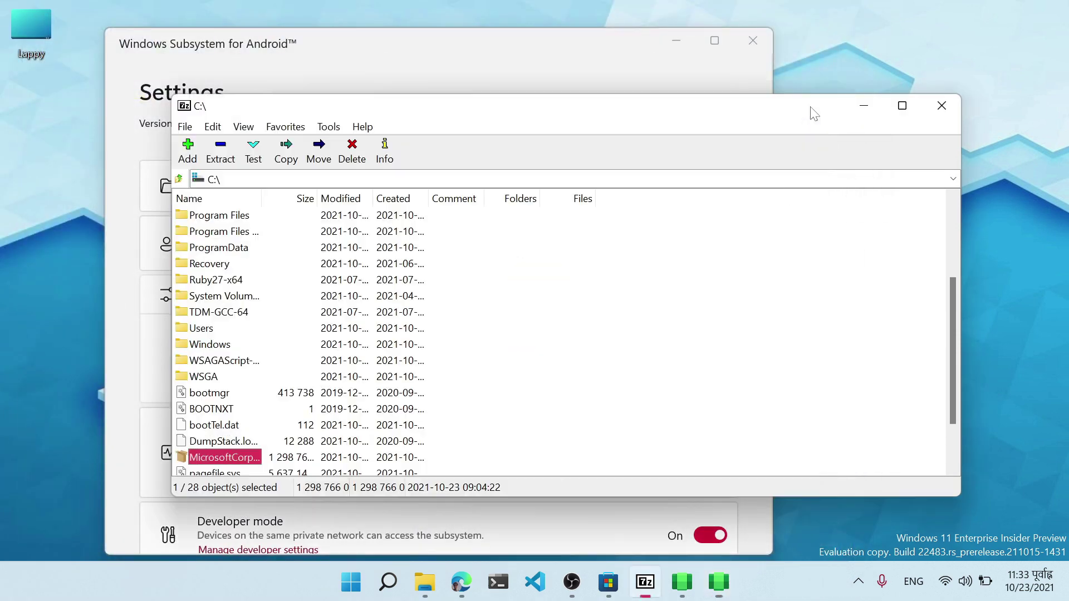
{"action": "left_click", "coordinate": [942, 105]}
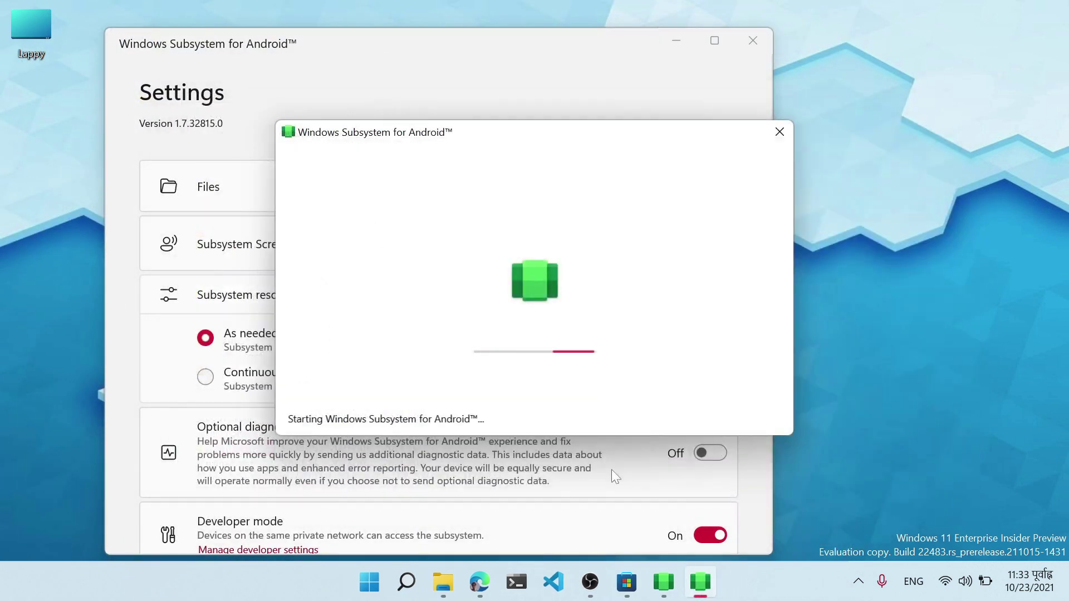
- Consult the README's ADB shell root section in the browser and run adb in a new Command Prompt
{"action": "left_click", "coordinate": [489, 593]}
{"action": "scroll", "coordinate": [875, 319], "scroll_direction": "down", "scroll_amount": 5}
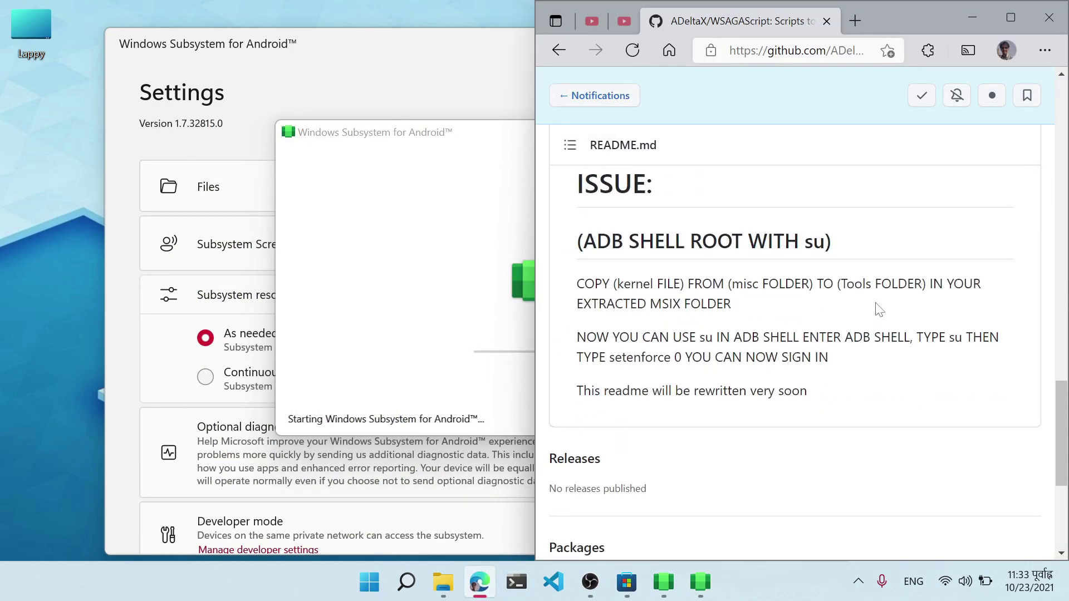
{"action": "key", "text": "super"}
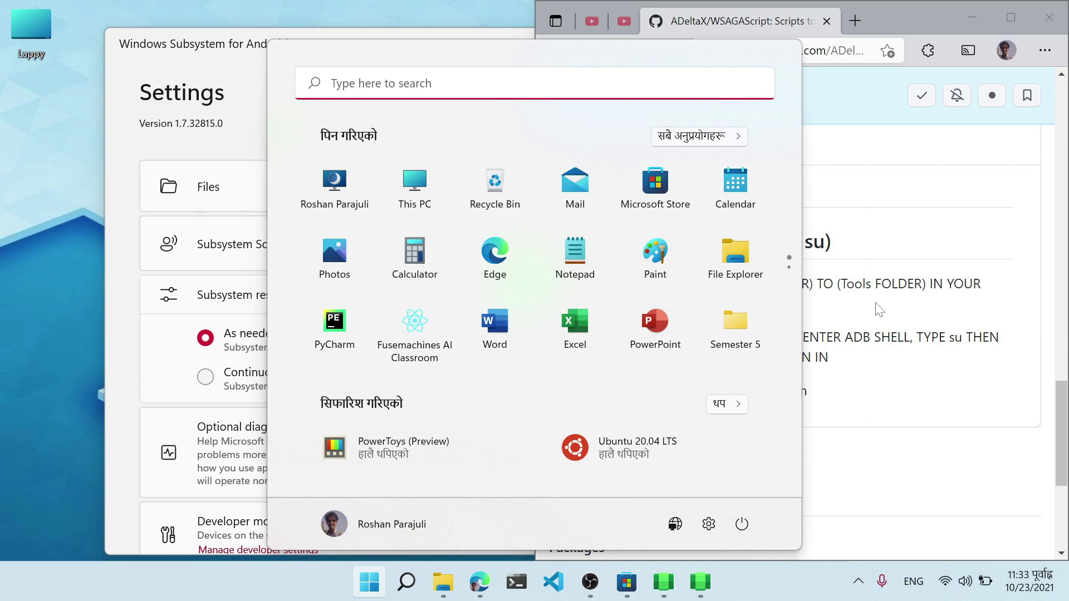
{"action": "type", "text": "cmd"}
{"action": "key", "text": "Return"}
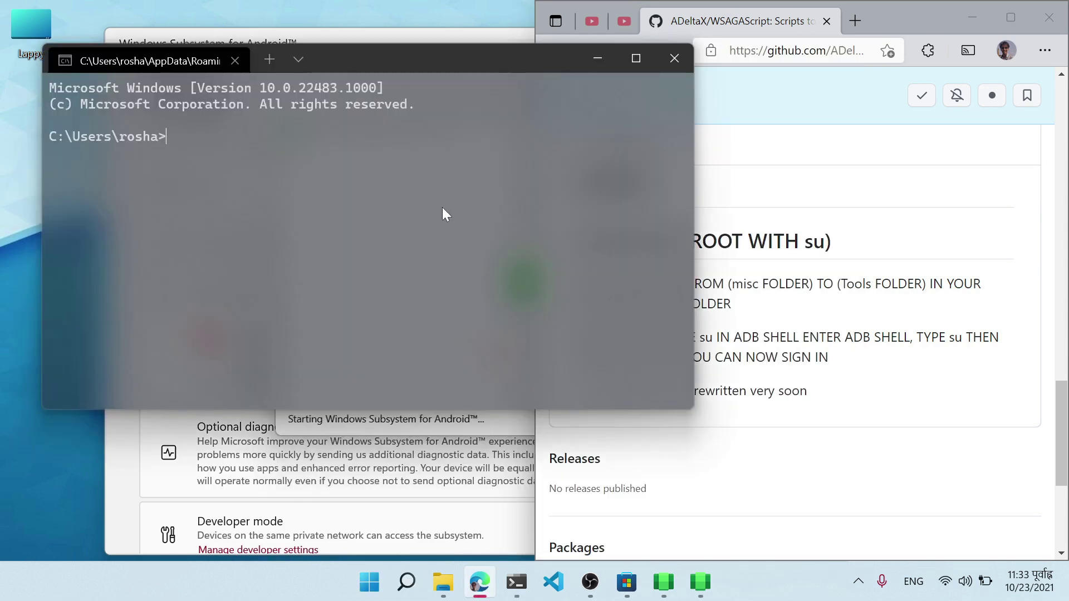
{"action": "type", "text": "a"}
{"action": "type", "text": "db"}
{"action": "key", "text": "Return"}
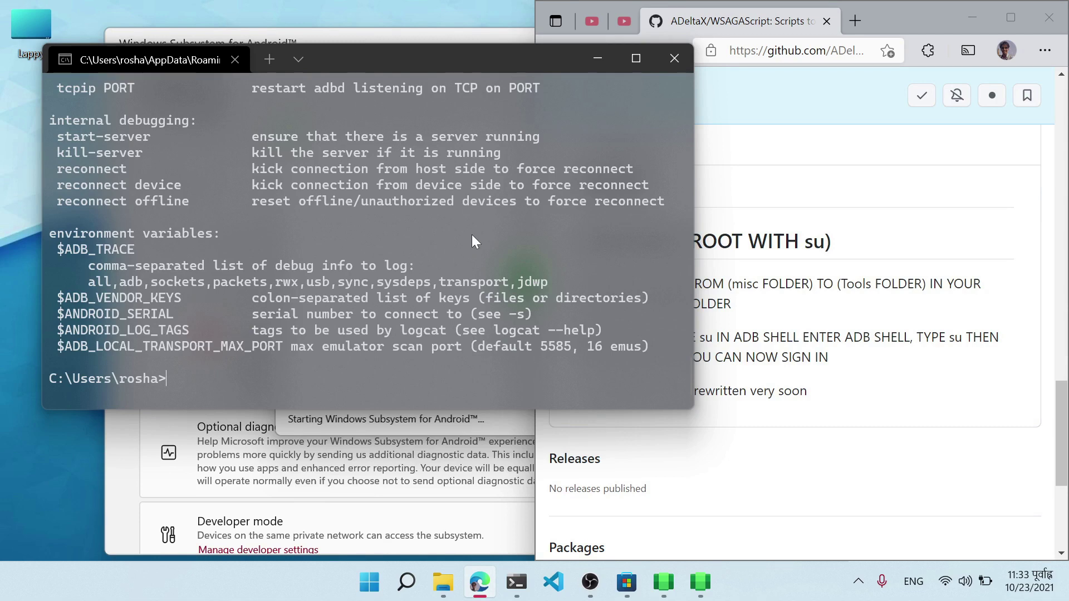
- Copy the kernel file from the C:\WSAGAScript-main\misc folder
{"action": "left_click", "coordinate": [443, 582]}
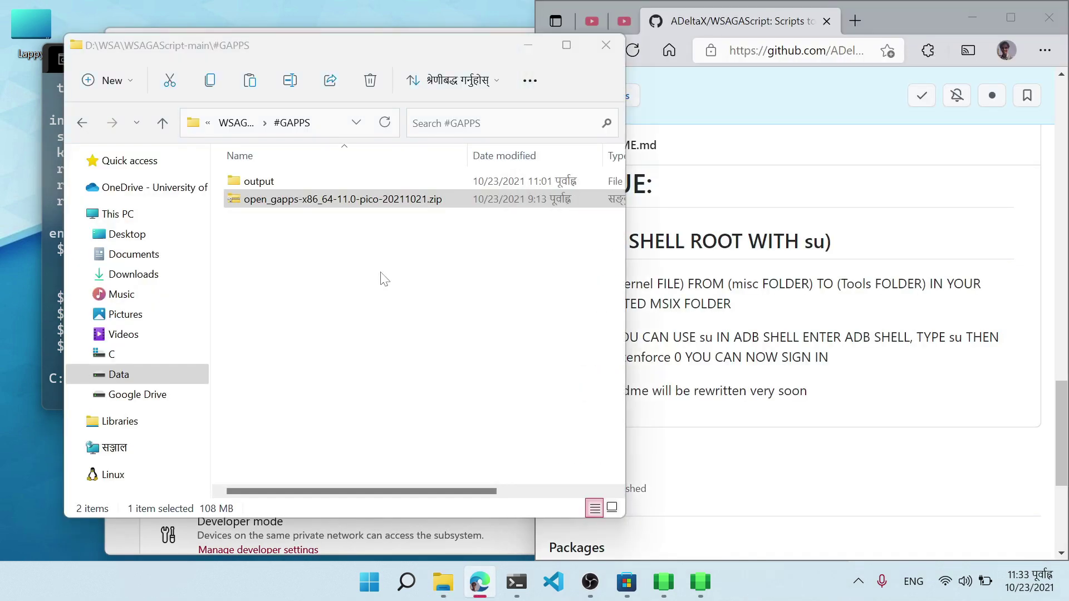
{"action": "left_click", "coordinate": [111, 354]}
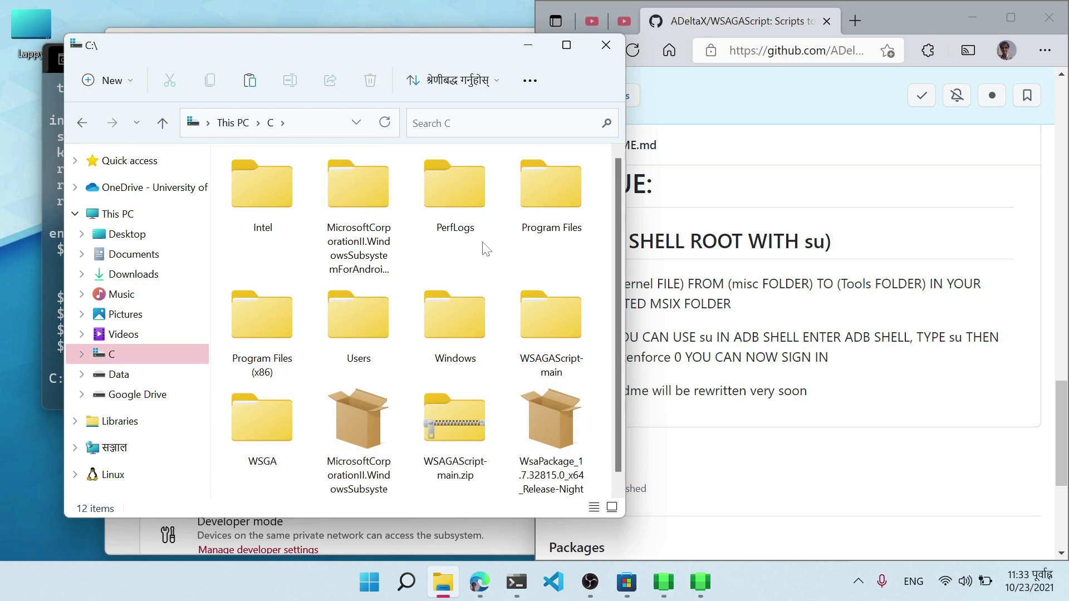
{"action": "scroll", "coordinate": [484, 247], "scroll_direction": "down", "scroll_amount": 1}
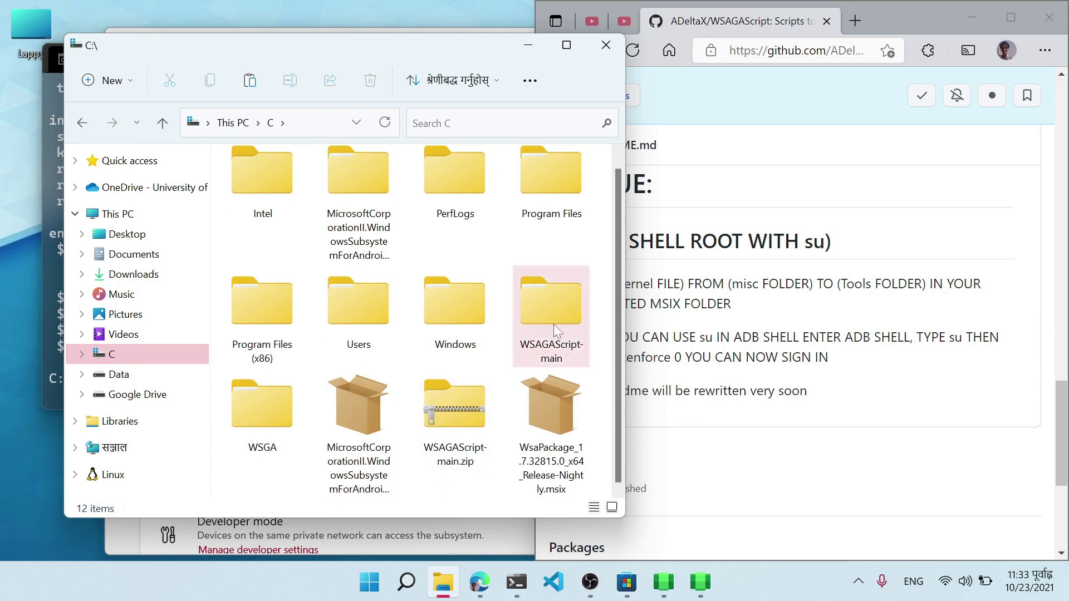
{"action": "double_click", "coordinate": [553, 325]}
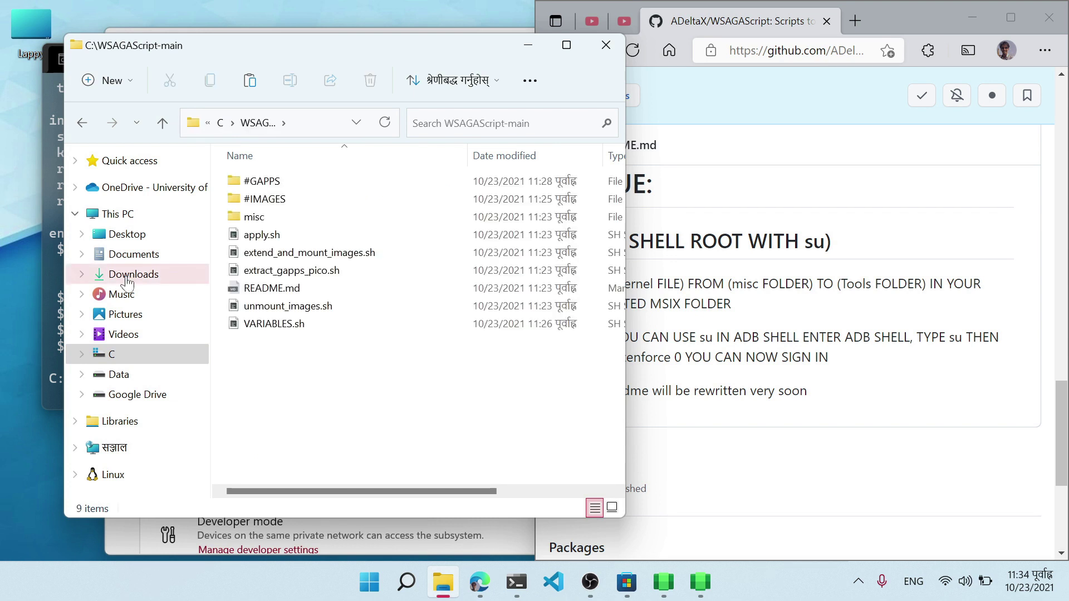
{"action": "double_click", "coordinate": [318, 217]}
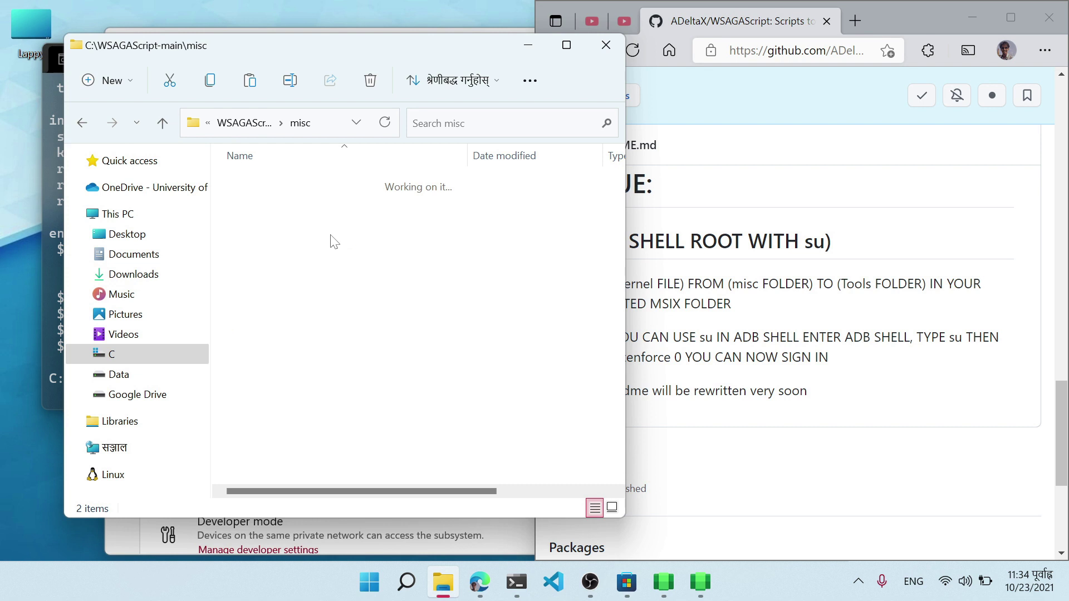
{"action": "key", "text": "alt+Tab"}
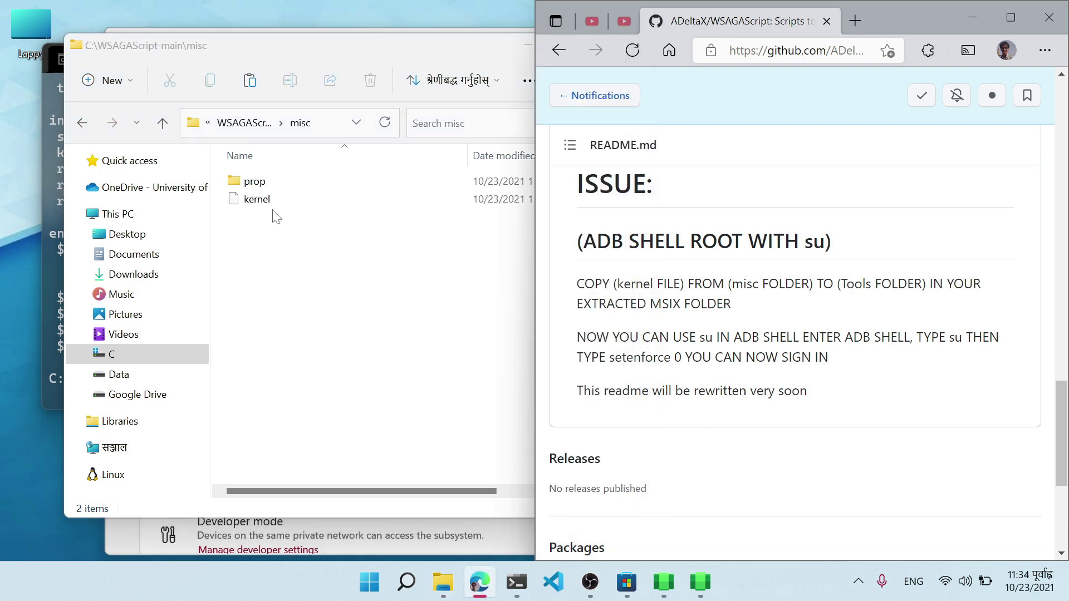
{"action": "left_click", "coordinate": [272, 202]}
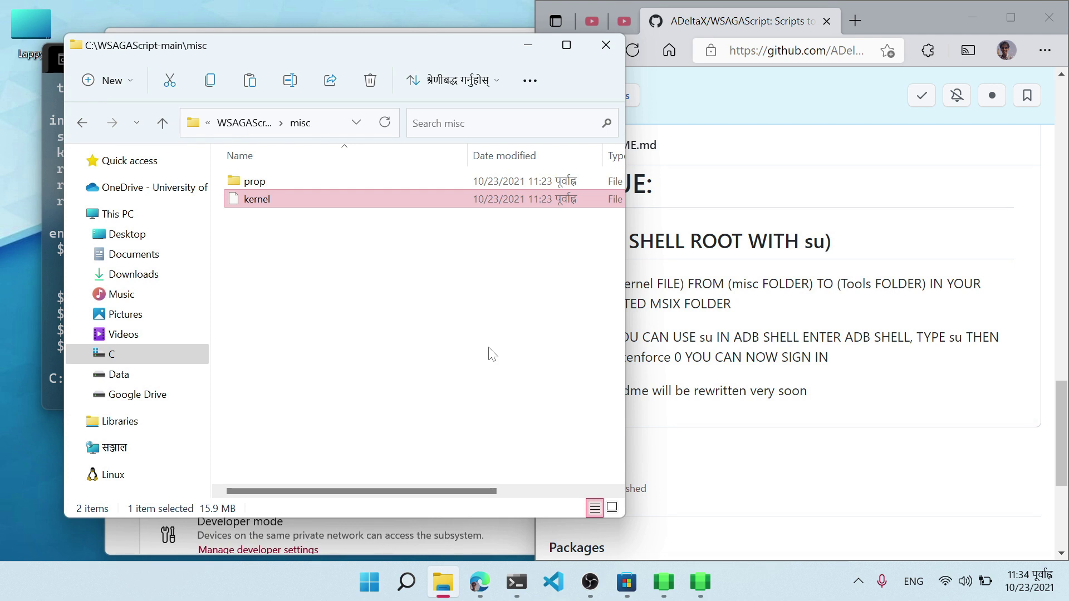
{"action": "key", "text": "alt+Tab"}
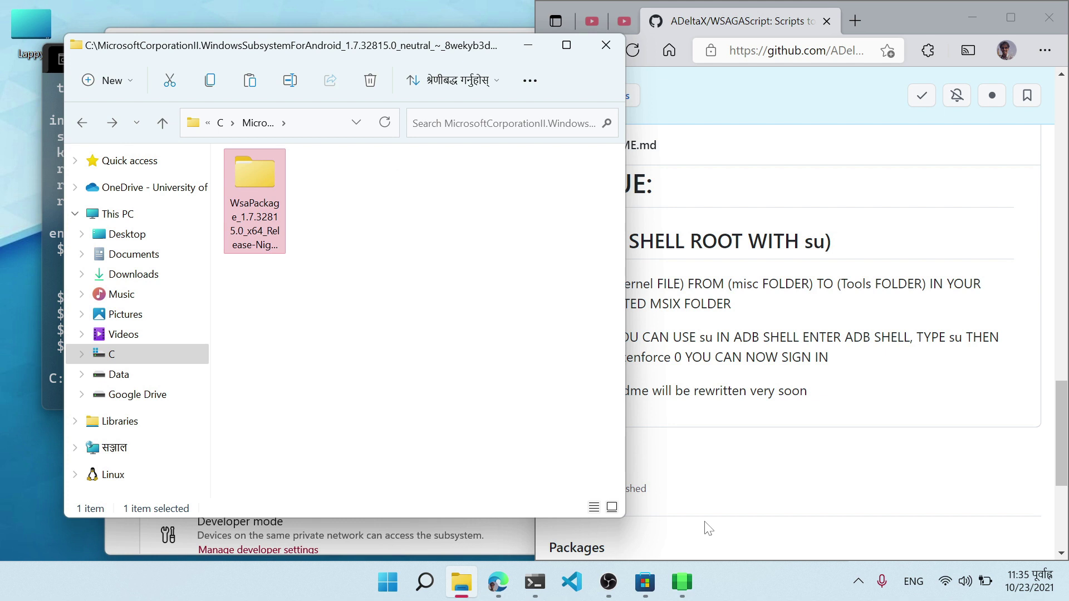
- Check the subsystem's Files app, and open the Tools folder inside the extracted WsaPackage_1.7.32815.0_x64_Release-Nightly folder
{"action": "left_click", "coordinate": [120, 134]}
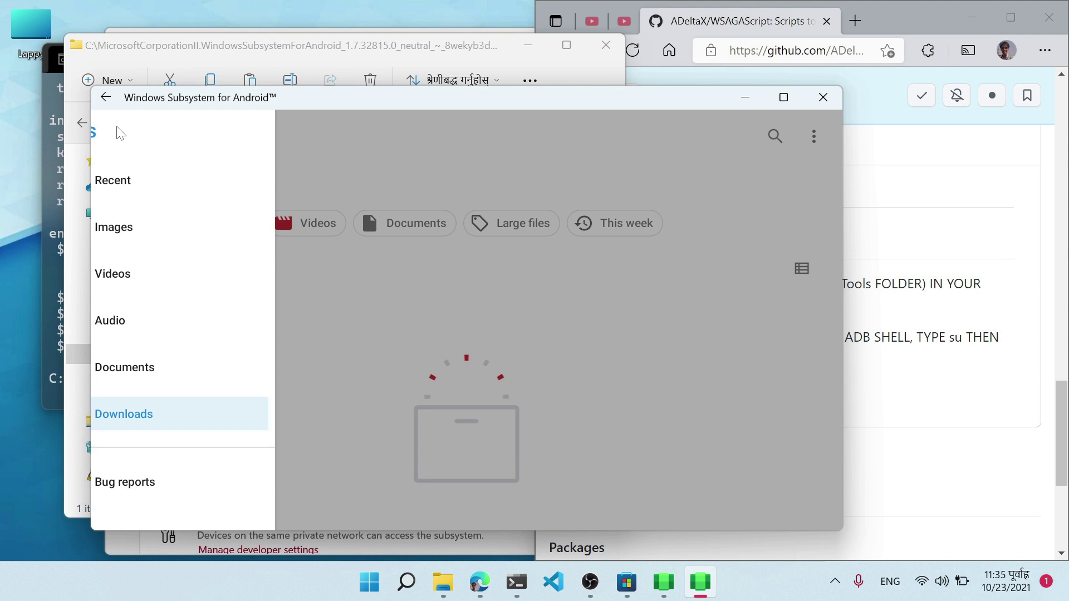
{"action": "scroll", "coordinate": [319, 485], "scroll_direction": "down", "scroll_amount": 3}
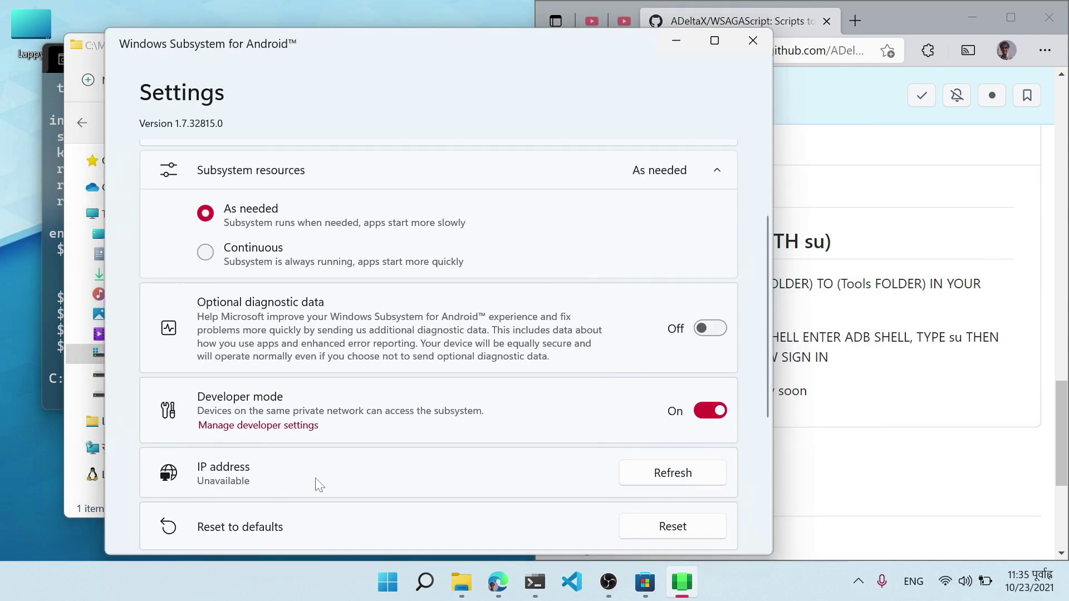
{"action": "left_click", "coordinate": [81, 420]}
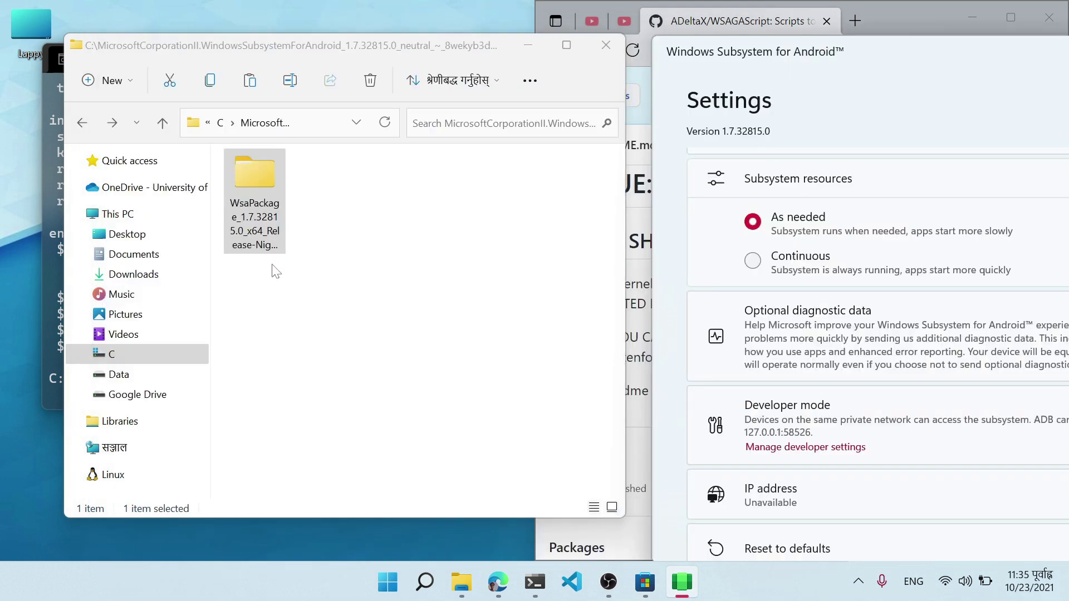
{"action": "double_click", "coordinate": [270, 248]}
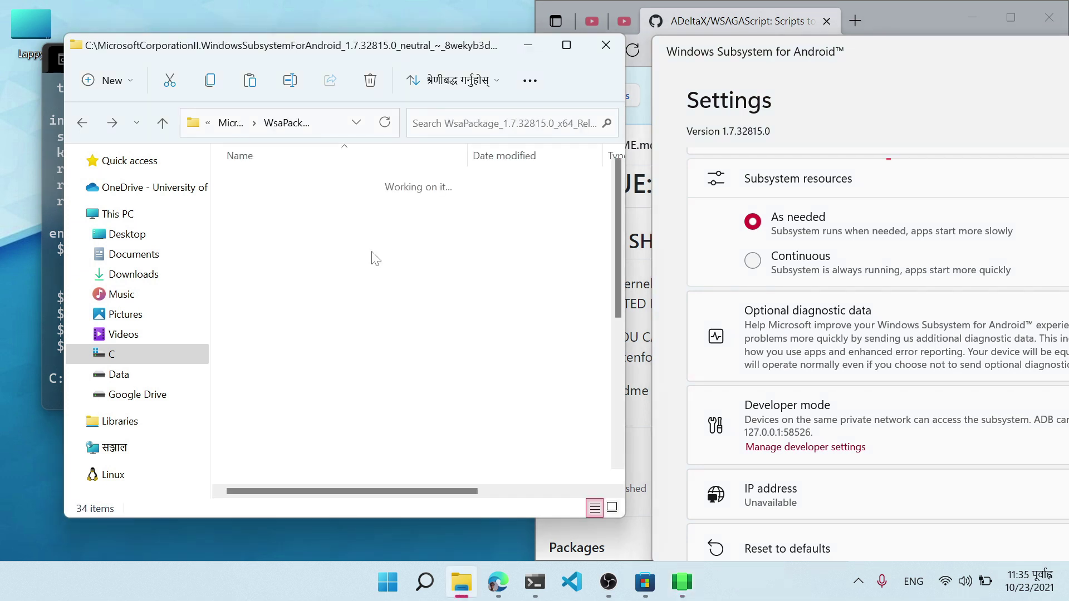
{"action": "left_click", "coordinate": [269, 271]}
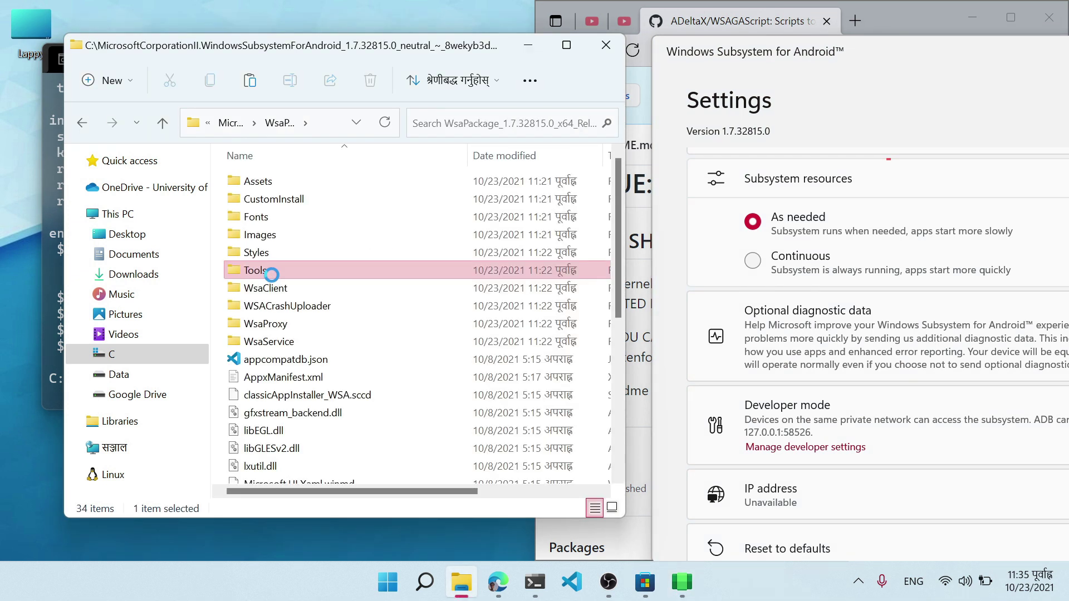
{"action": "double_click", "coordinate": [269, 271]}
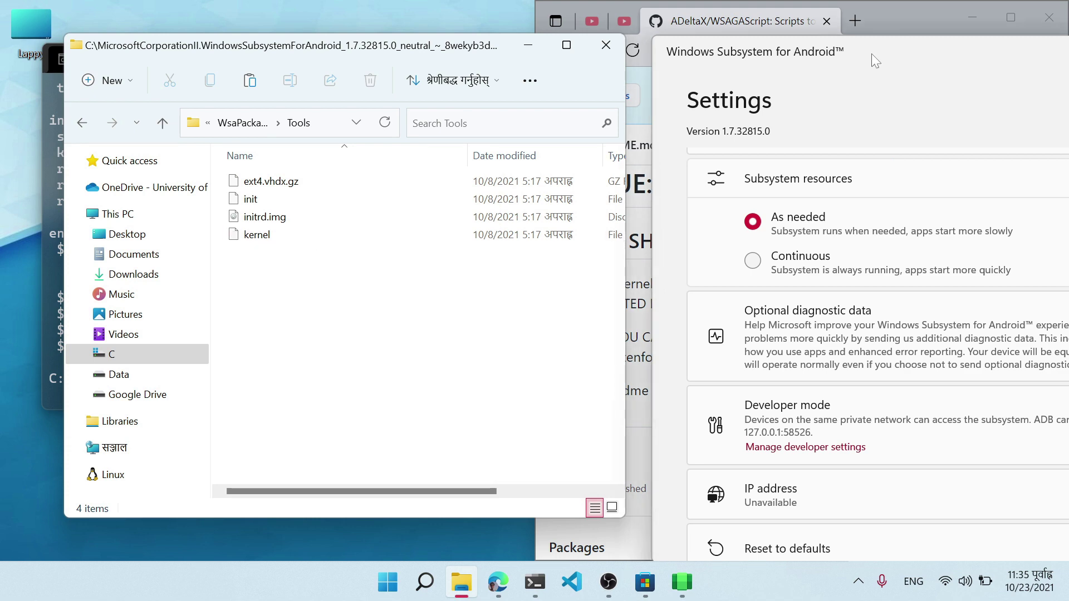
- Turn off Windows Subsystem for Android from its settings
{"action": "left_click_drag", "start_coordinate": [871, 53], "coordinate": [543, 41]}
{"action": "scroll", "coordinate": [633, 231], "scroll_direction": "down", "scroll_amount": 5}
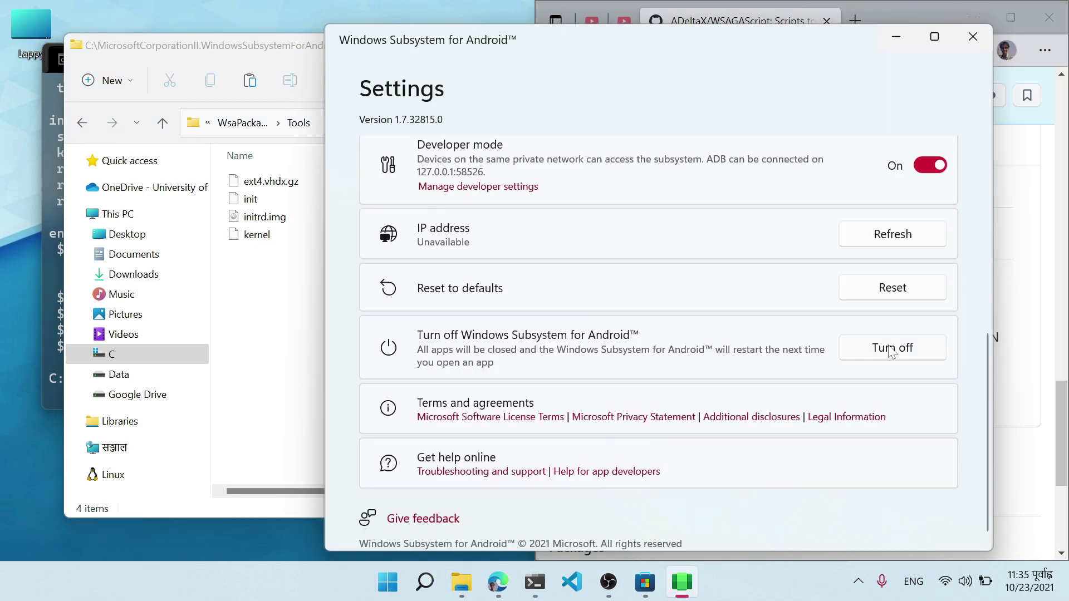
{"action": "left_click", "coordinate": [889, 351]}
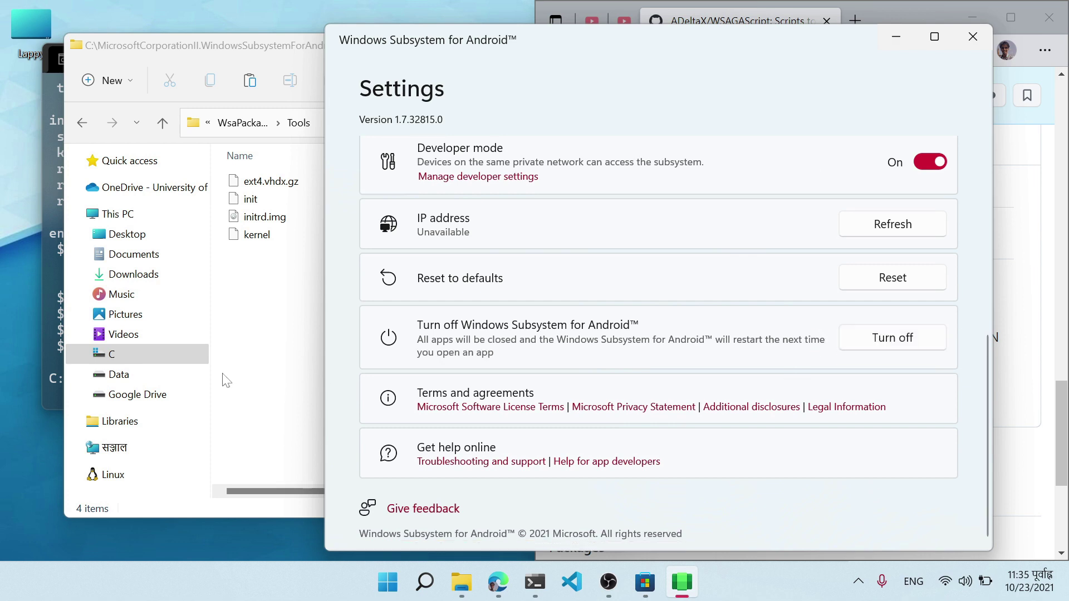
- Replace the kernel file in the package's Tools folder with the copied one, and close the subsystem settings
{"action": "left_click", "coordinate": [304, 307]}
{"action": "key", "text": "ctrl+v"}
{"action": "left_click", "coordinate": [510, 242]}
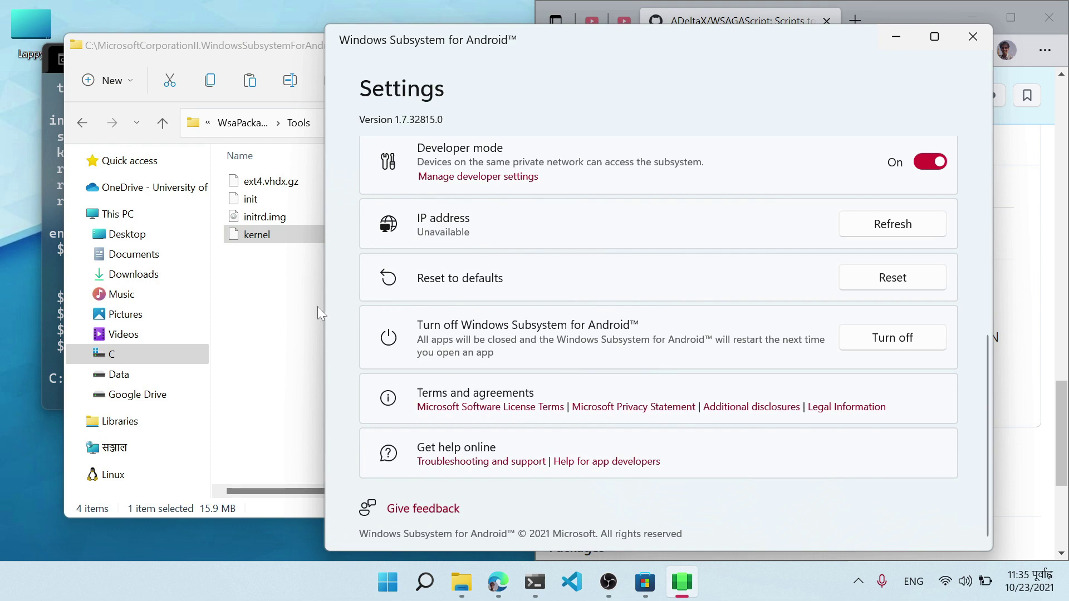
{"action": "left_click", "coordinate": [310, 313]}
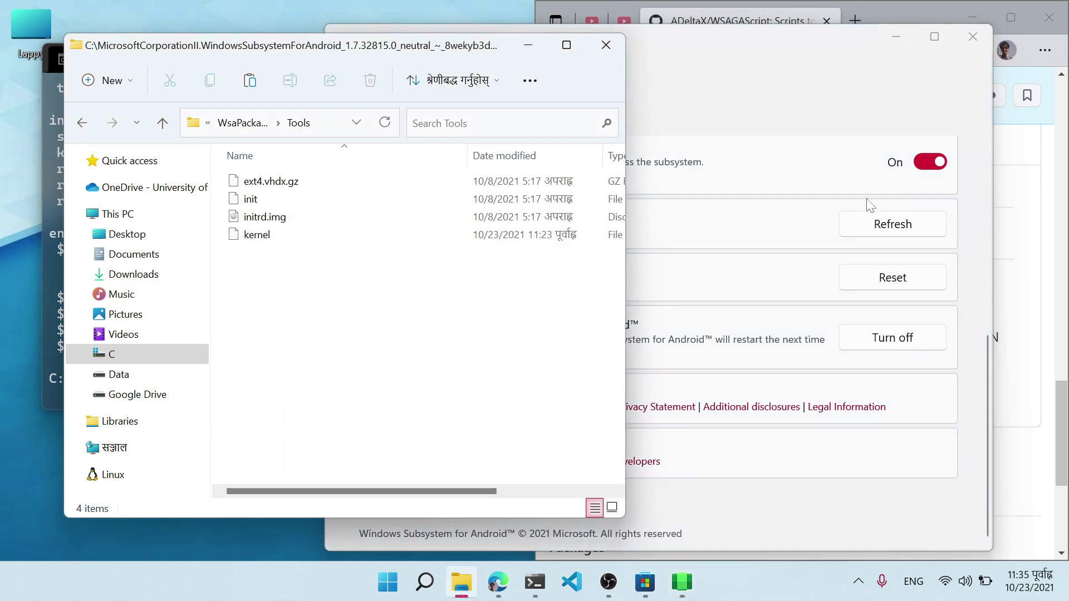
{"action": "scroll", "coordinate": [860, 217], "scroll_direction": "up", "scroll_amount": 5}
{"action": "left_click", "coordinate": [973, 36]}
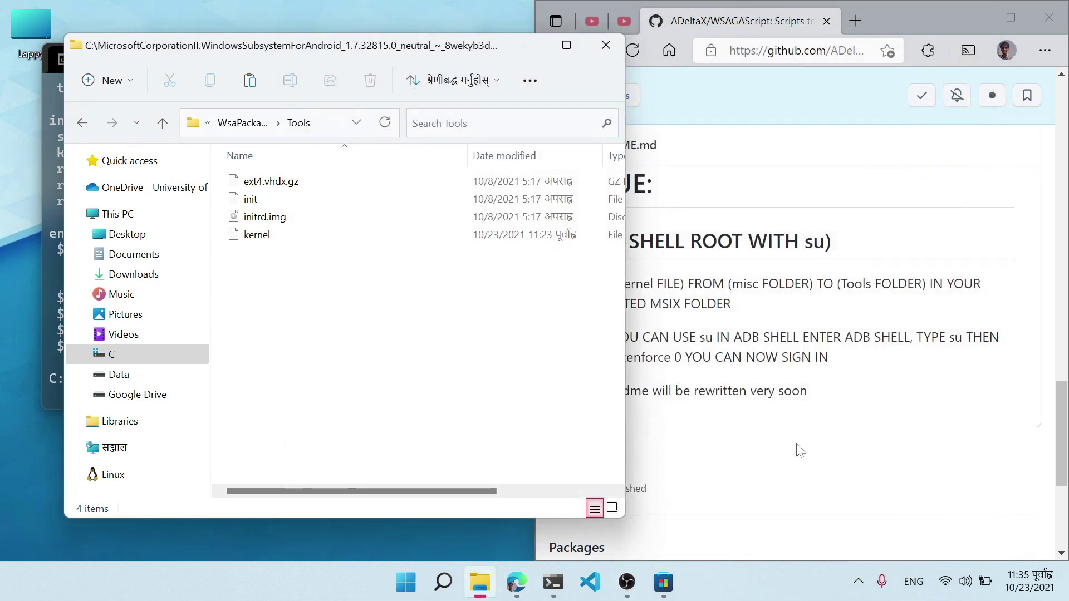
- Clear the Command Prompt with cls and try to open a device shell with adb shell
{"action": "left_click", "coordinate": [552, 582]}
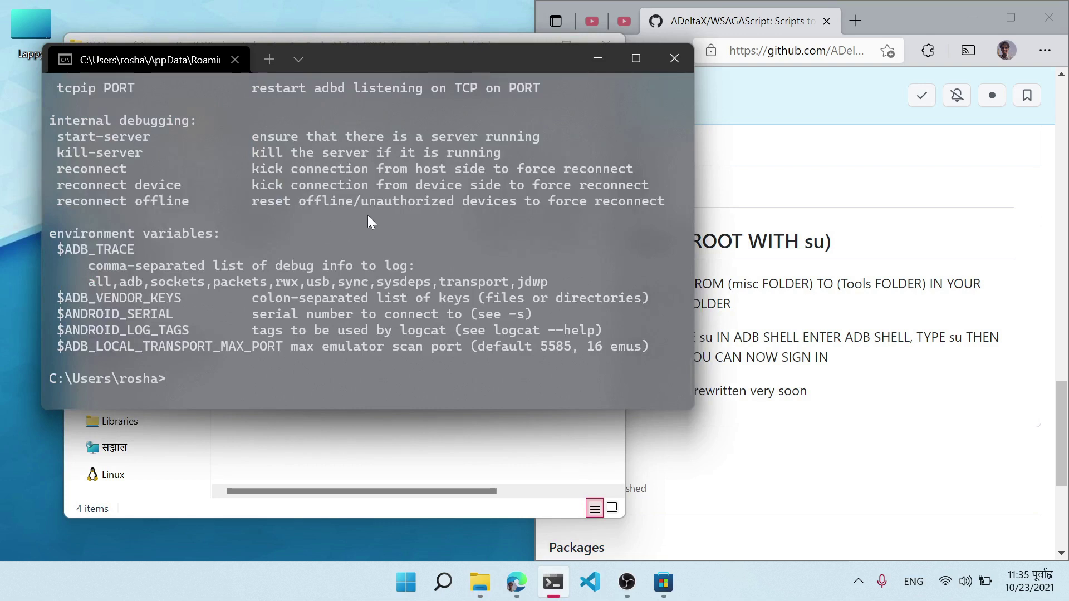
{"action": "type", "text": "cls"}
{"action": "key", "text": "Return"}
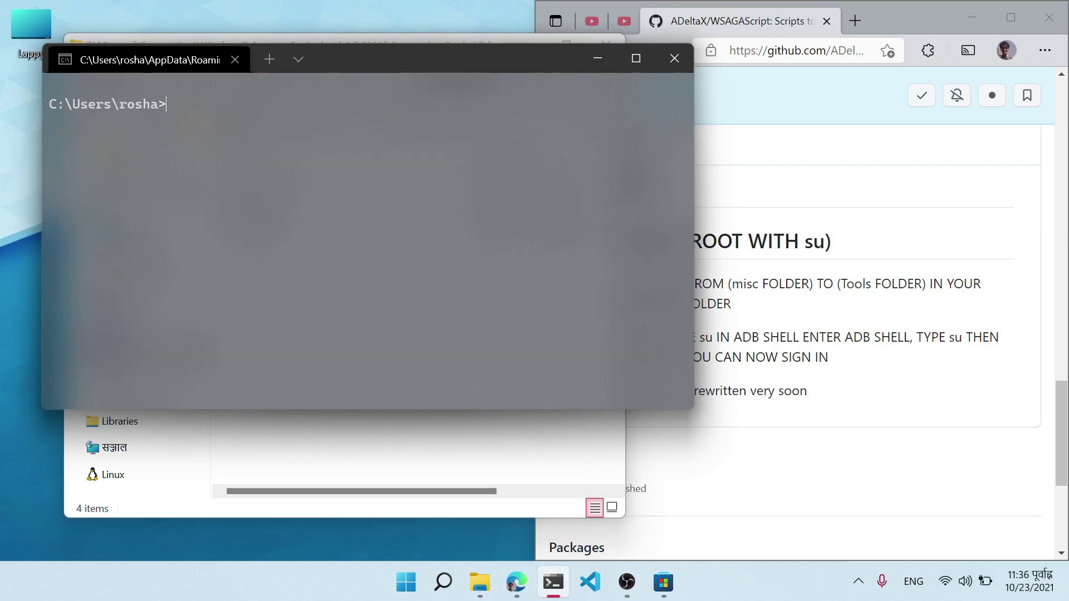
{"action": "type", "text": "adb shell"}
{"action": "key", "text": "Return"}
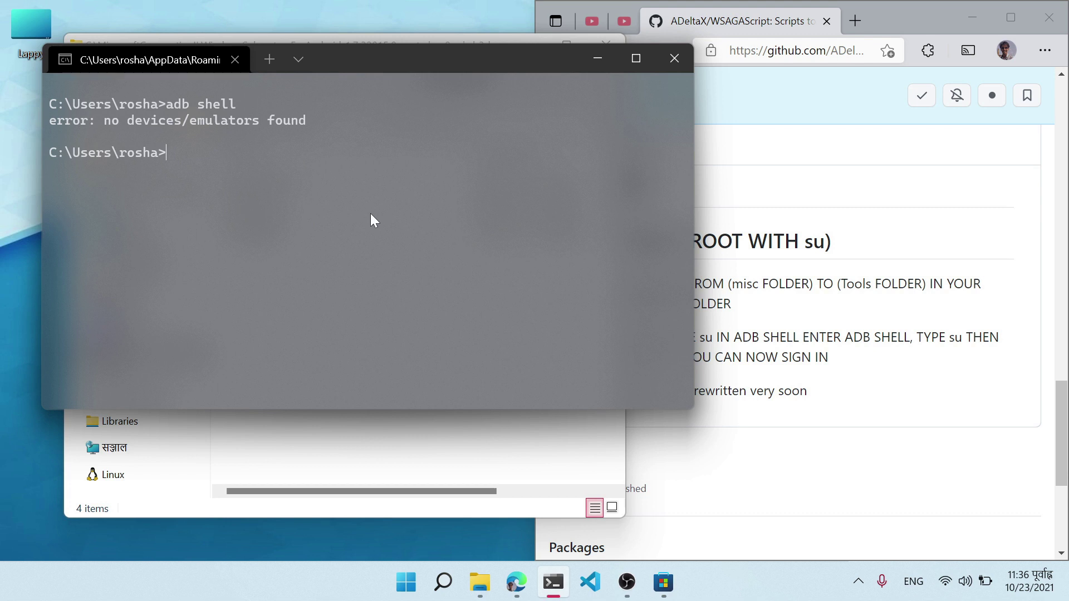
- Launch Play Store to start the subsystem, and move its startup window clear of the Command Prompt text
{"action": "key", "text": "super"}
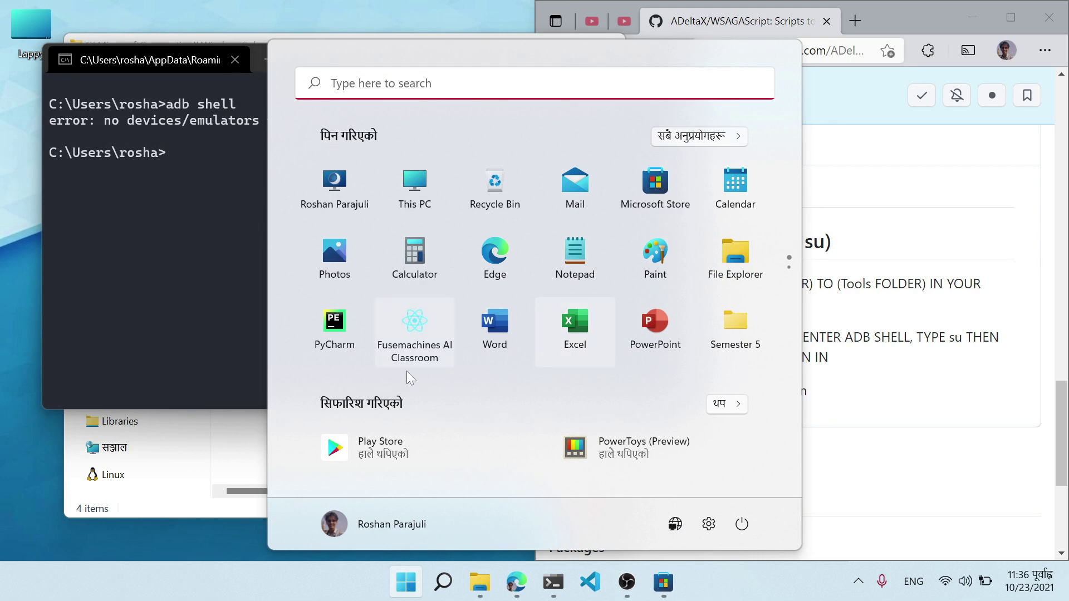
{"action": "left_click", "coordinate": [418, 445]}
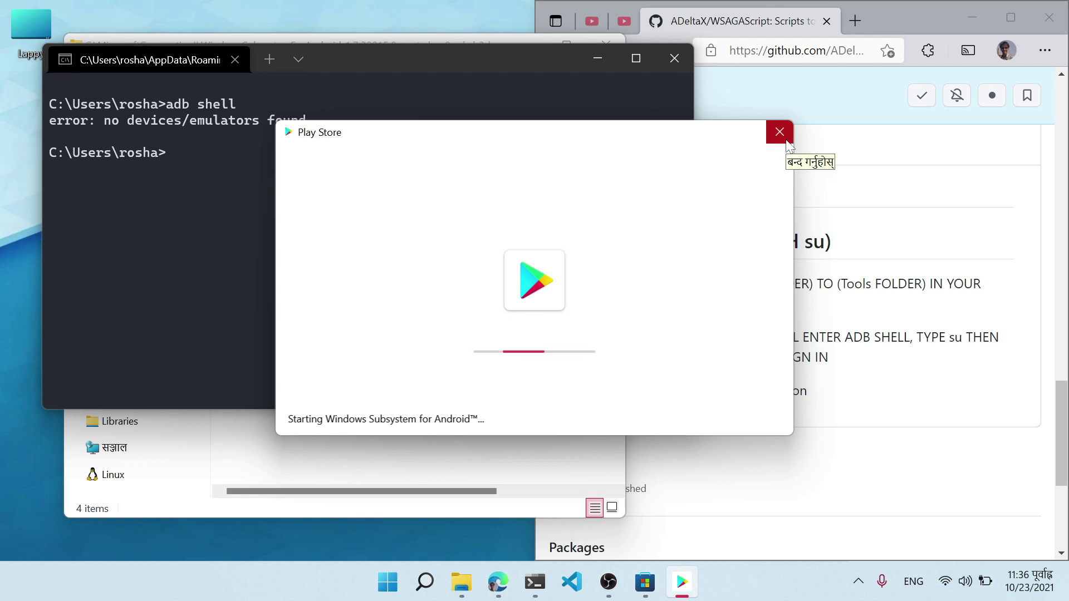
{"action": "left_click_drag", "start_coordinate": [471, 139], "coordinate": [657, 201]}
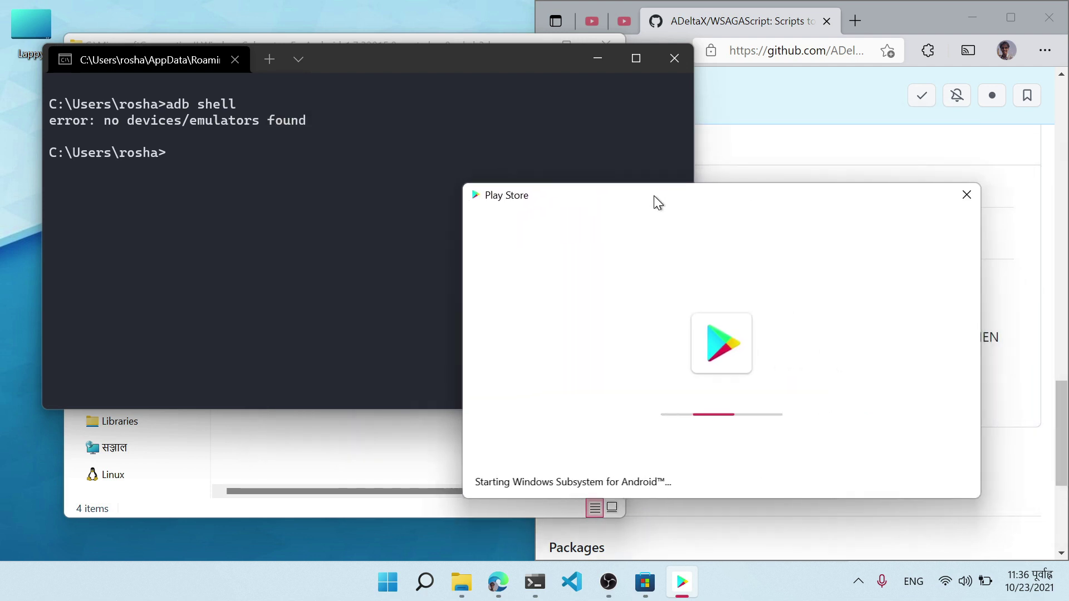
- Begin an adb connect command in Command Prompt and open the Windows Subsystem for Android settings for the connection address
{"action": "left_click", "coordinate": [346, 233]}
{"action": "type", "text": "adb connect"}
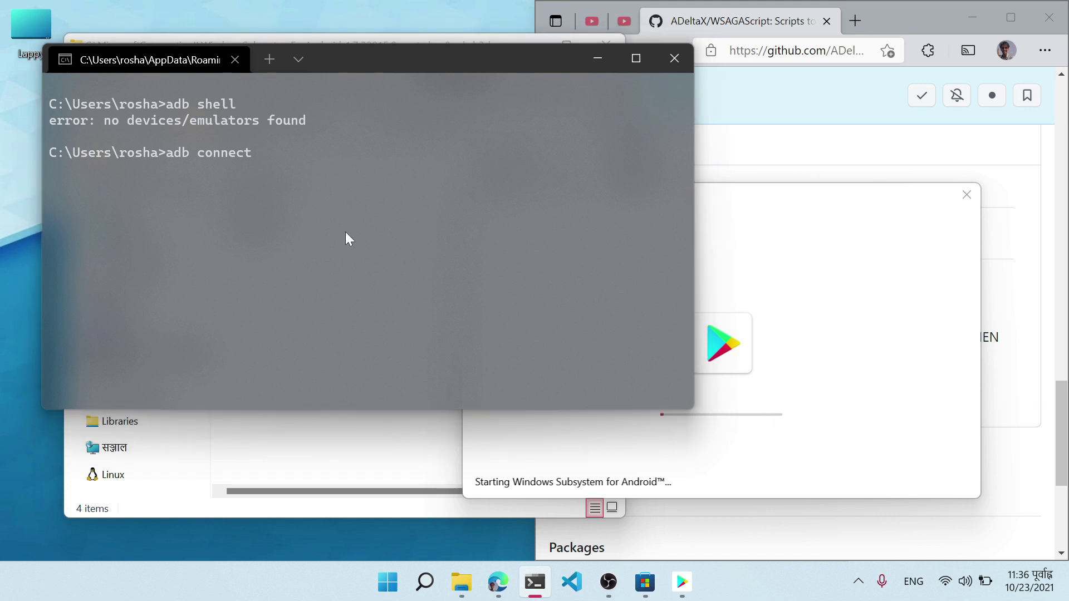
{"action": "key", "text": "super"}
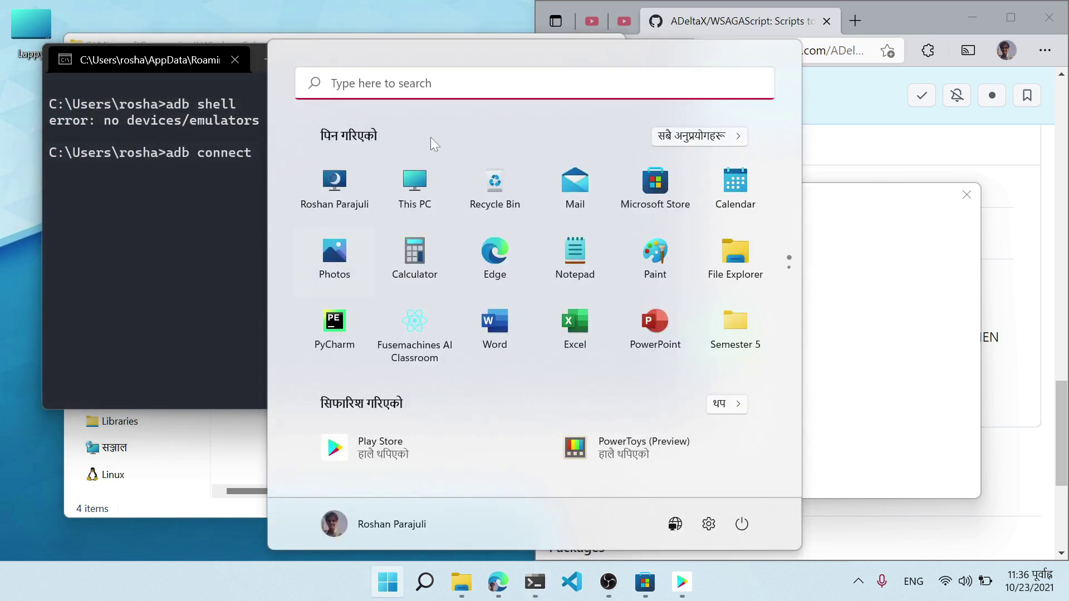
{"action": "scroll", "coordinate": [327, 219], "scroll_direction": "down", "scroll_amount": 1}
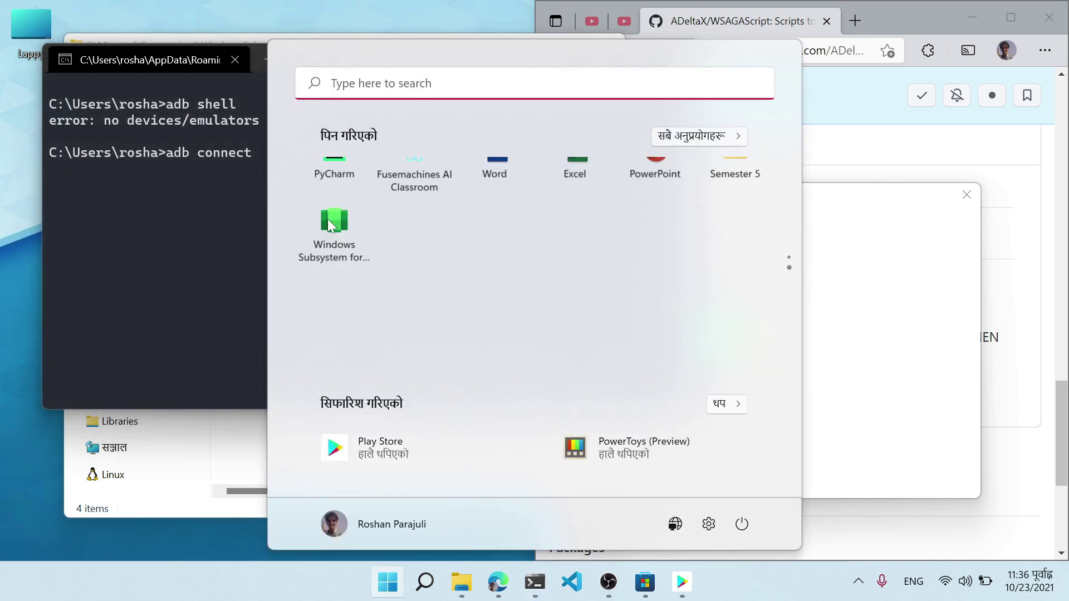
{"action": "left_click", "coordinate": [328, 219]}
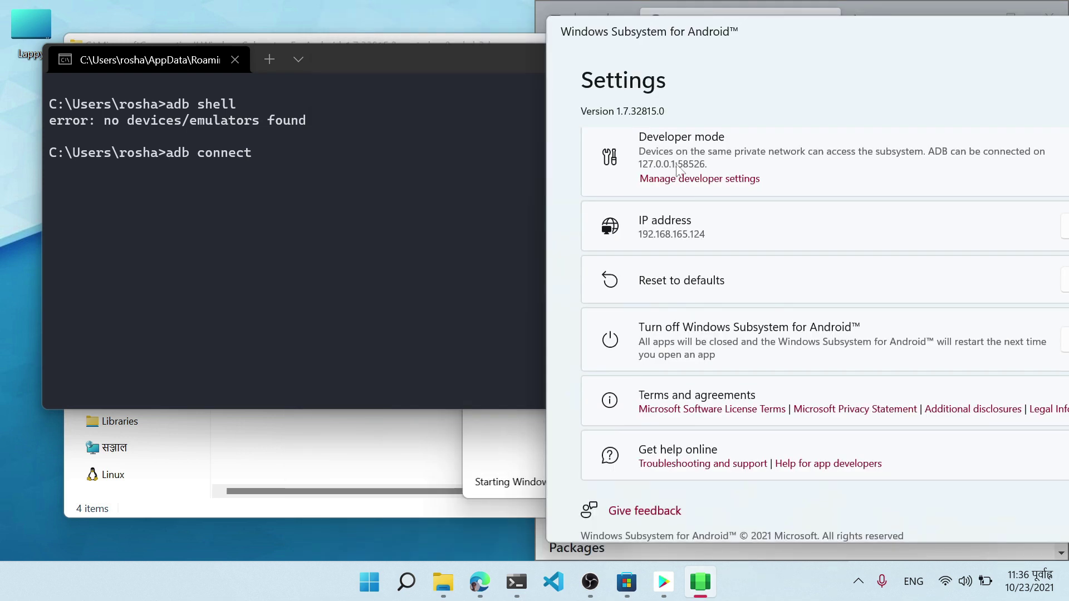
- Complete the adb connect command with the address localhost:58526, moving the Play Store window off the Command Prompt
{"action": "key", "text": "alt+Tab"}
{"action": "type", "text": "localhost"}
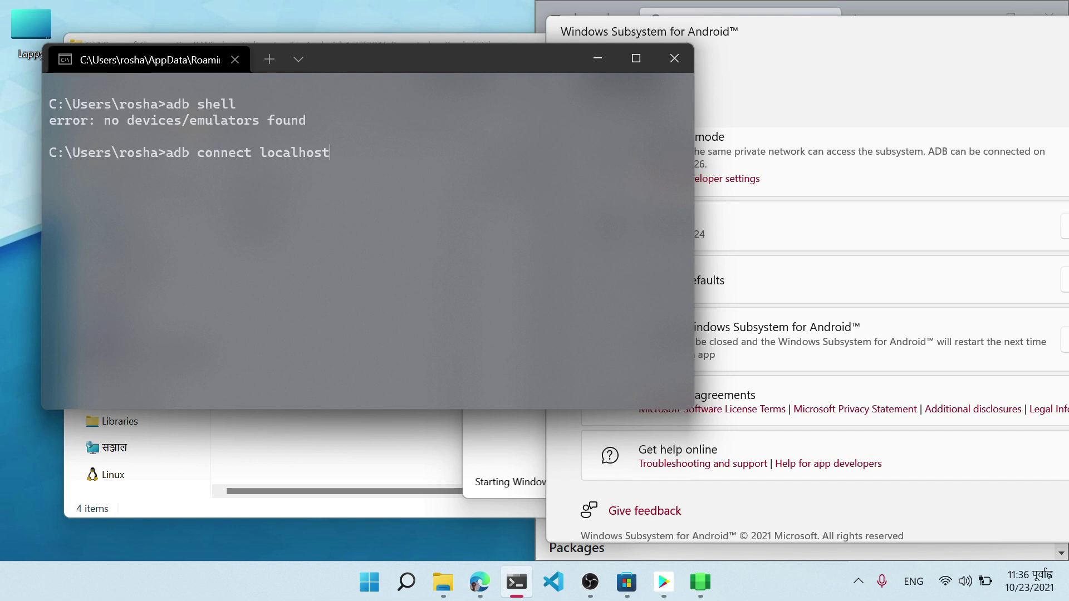
{"action": "type", "text": ":"}
{"action": "key", "text": "alt+Tab"}
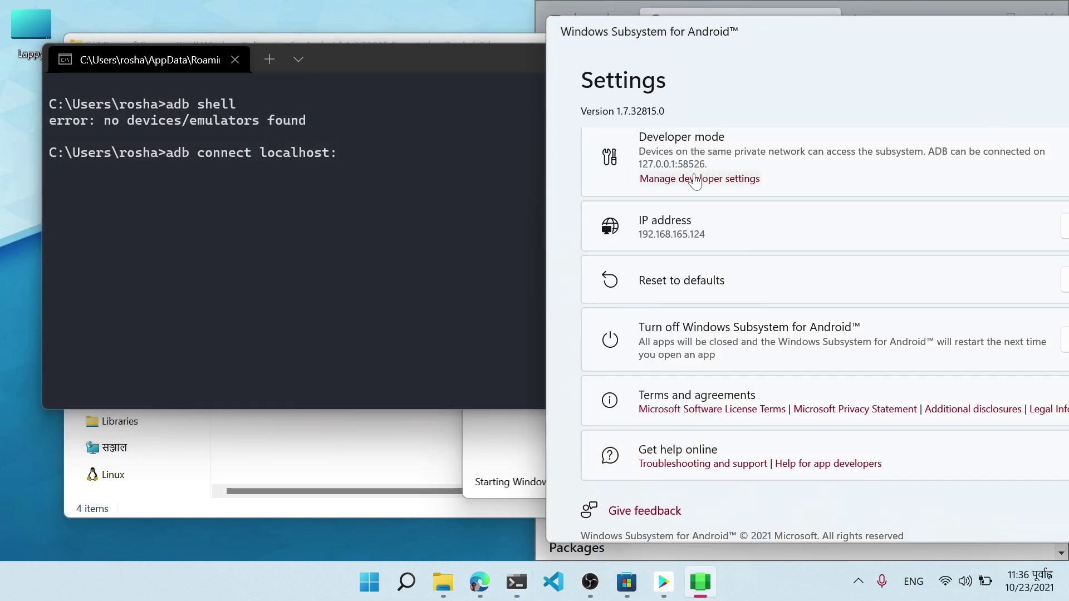
{"action": "left_click", "coordinate": [349, 215]}
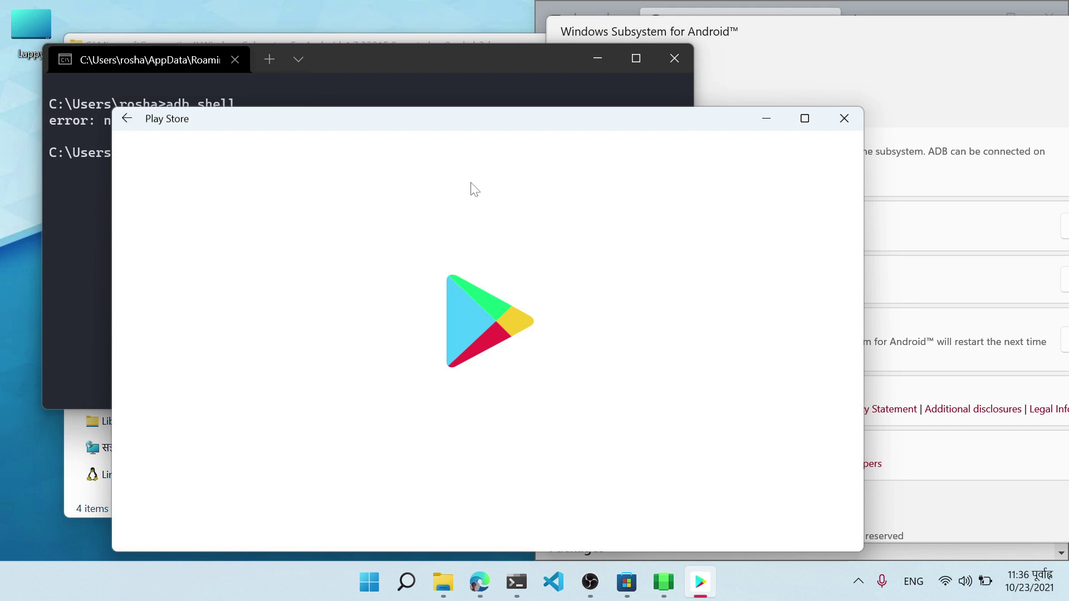
{"action": "left_click_drag", "start_coordinate": [424, 129], "coordinate": [752, 107]}
{"action": "left_click", "coordinate": [319, 208]}
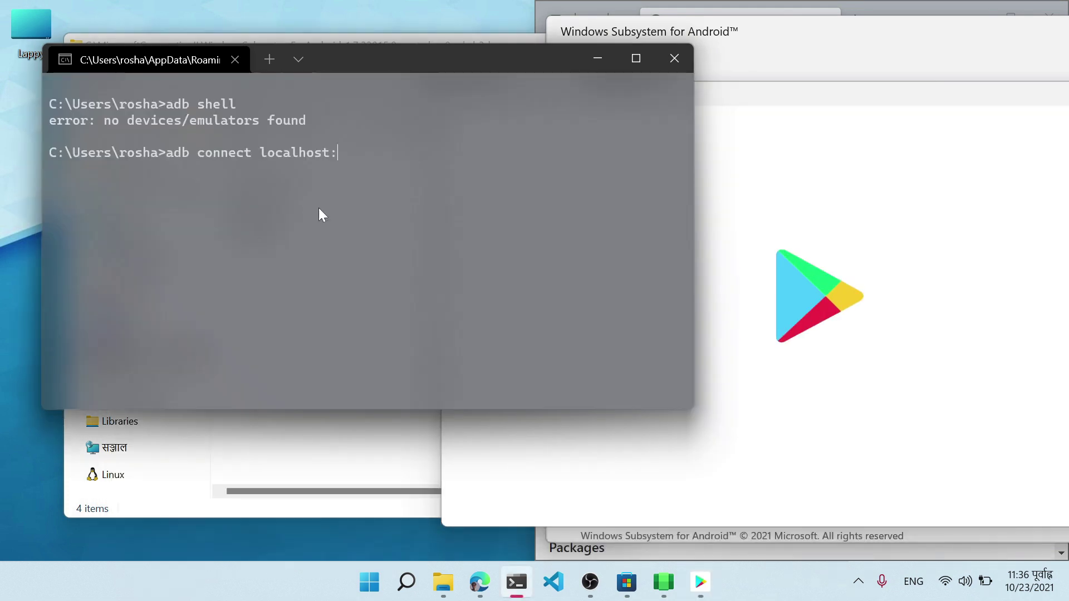
{"action": "type", "text": "58526"}
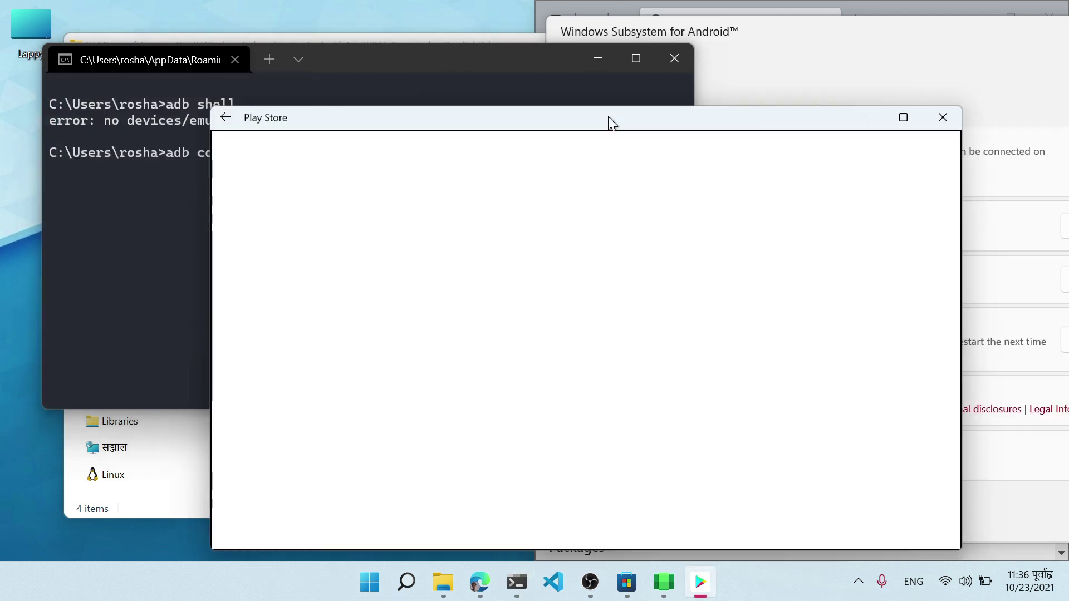
- Move the Play Store window clear of the command text, run adb connect localhost:58526, and repeat the command once
{"action": "left_click_drag", "start_coordinate": [609, 116], "coordinate": [495, 371]}
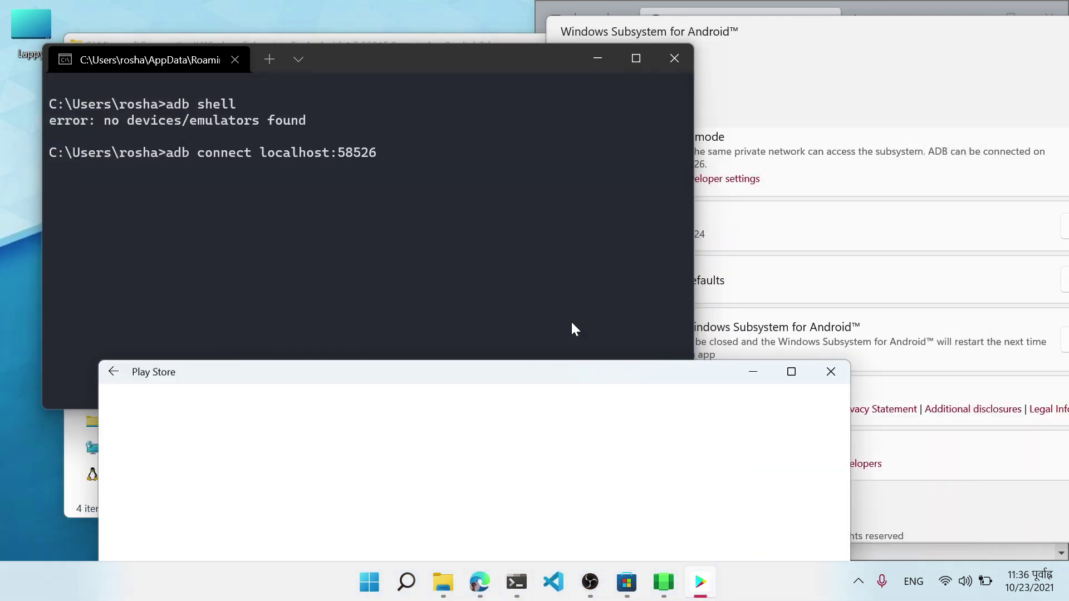
{"action": "left_click", "coordinate": [836, 69]}
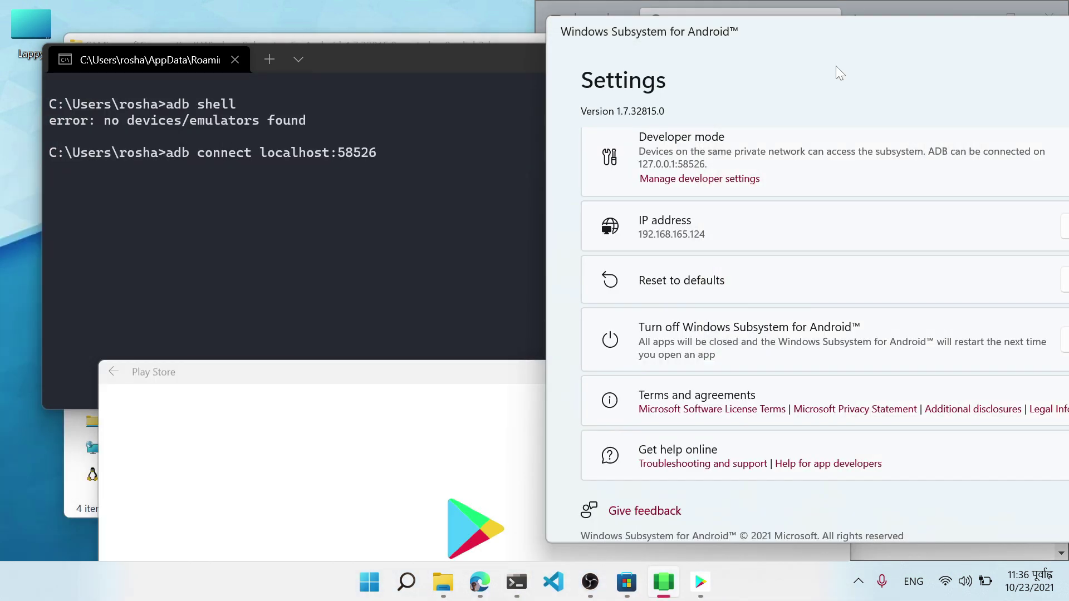
{"action": "left_click", "coordinate": [313, 211]}
{"action": "key", "text": "Return"}
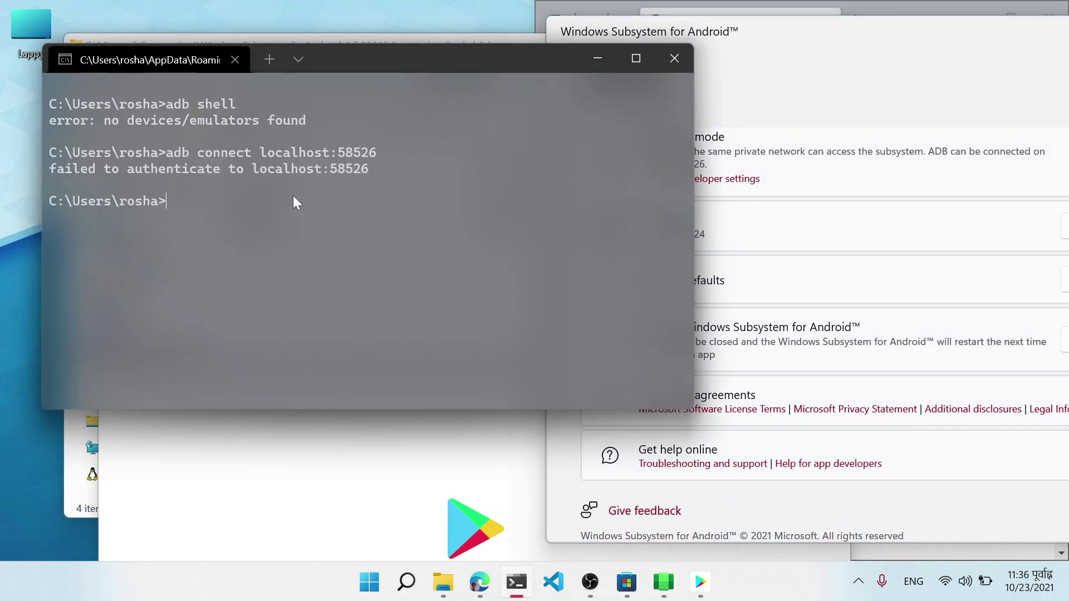
{"action": "key", "text": "Up"}
{"action": "key", "text": "Return"}
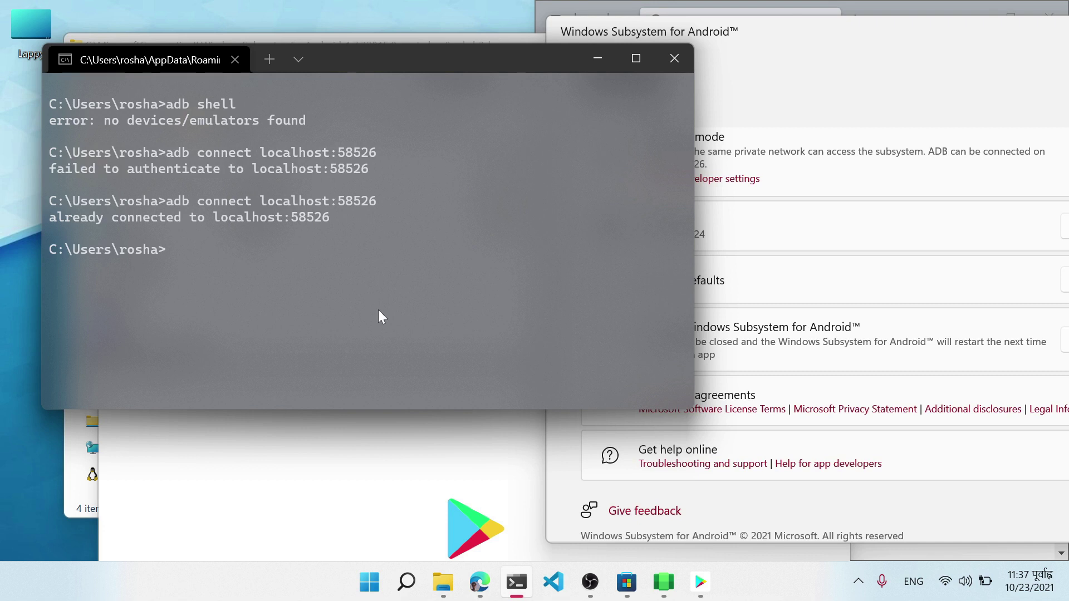
- Open a device shell with adb shell and switch to root with su
{"action": "type", "text": "adb shell"}
{"action": "key", "text": "Return"}
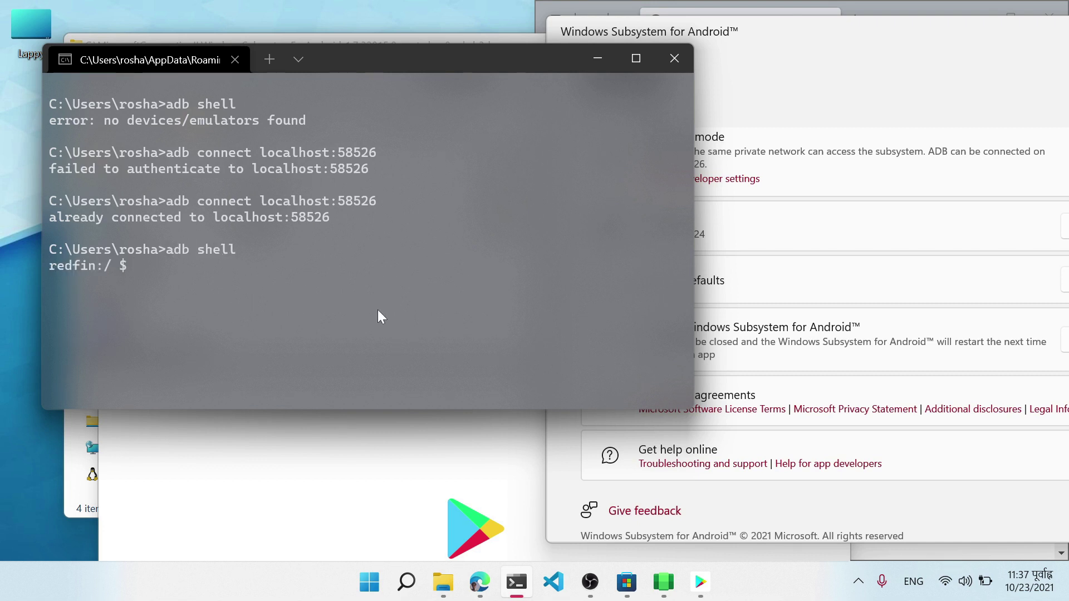
{"action": "type", "text": "su"}
{"action": "key", "text": "Return"}
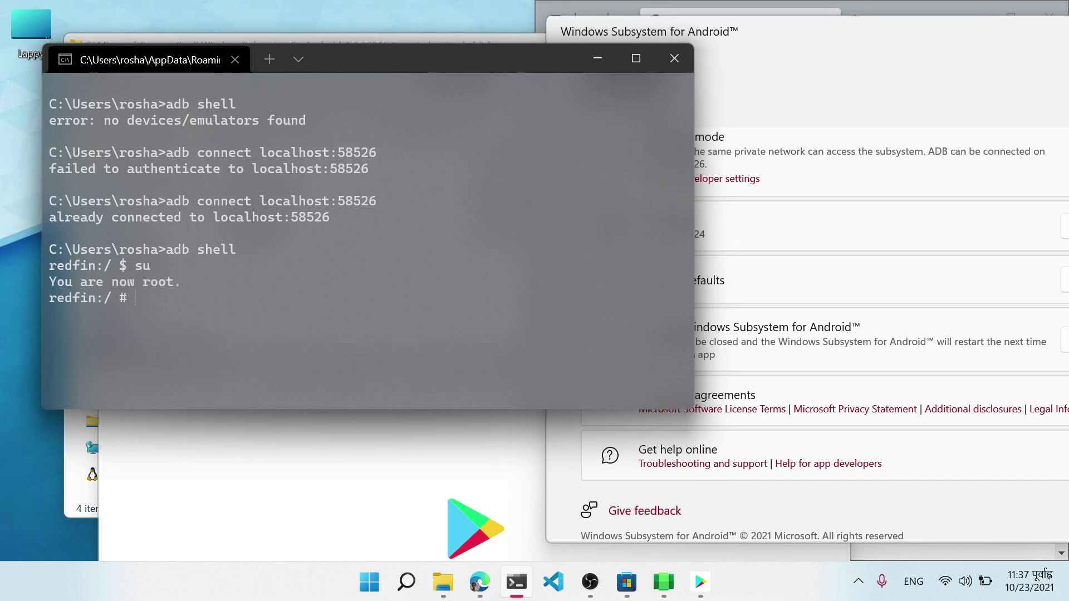
- Bring the Play Store window into full view and start its Google sign-in
{"action": "left_click", "coordinate": [398, 472]}
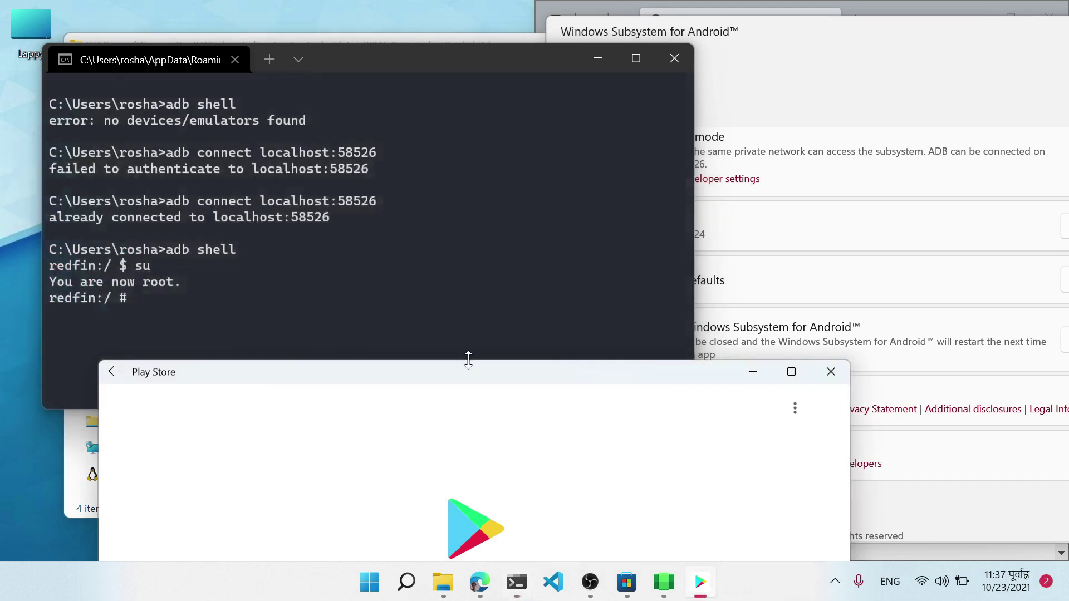
{"action": "left_click_drag", "start_coordinate": [506, 375], "coordinate": [570, 70]}
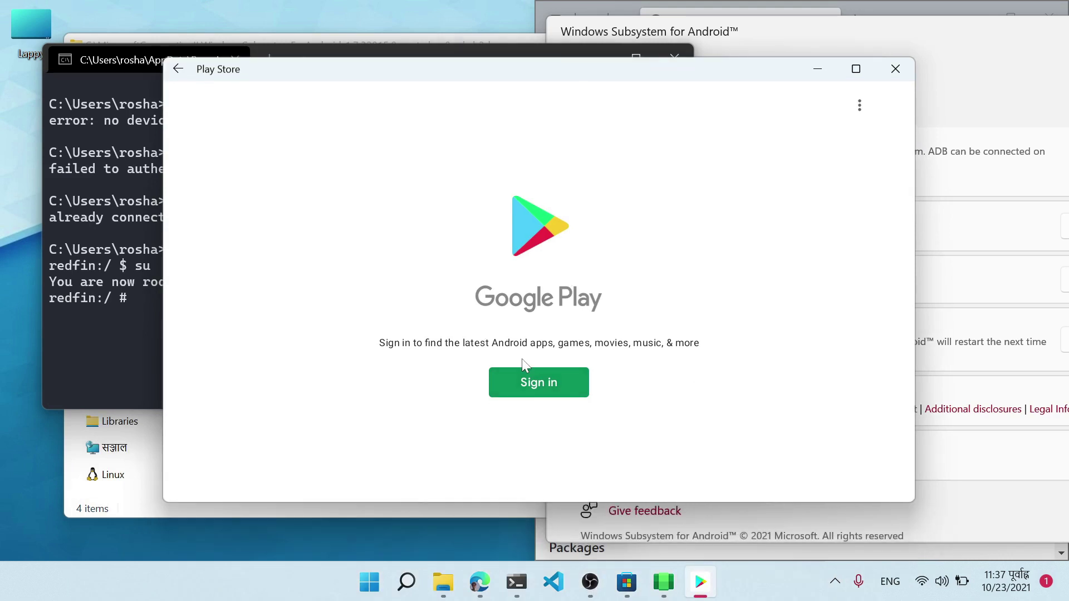
{"action": "left_click", "coordinate": [550, 396]}
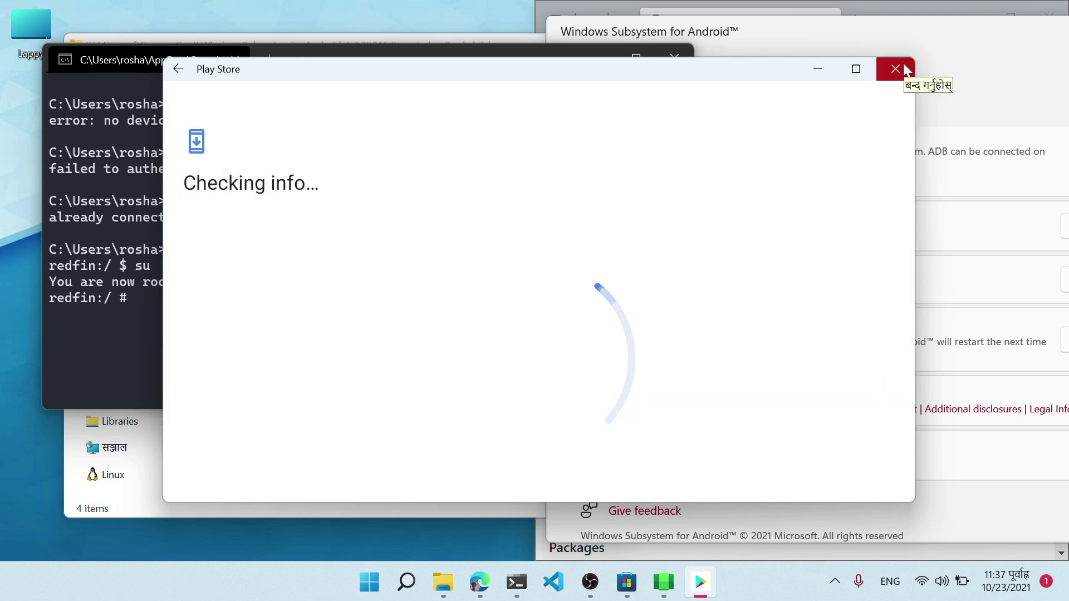
{"action": "left_click", "coordinate": [903, 69]}
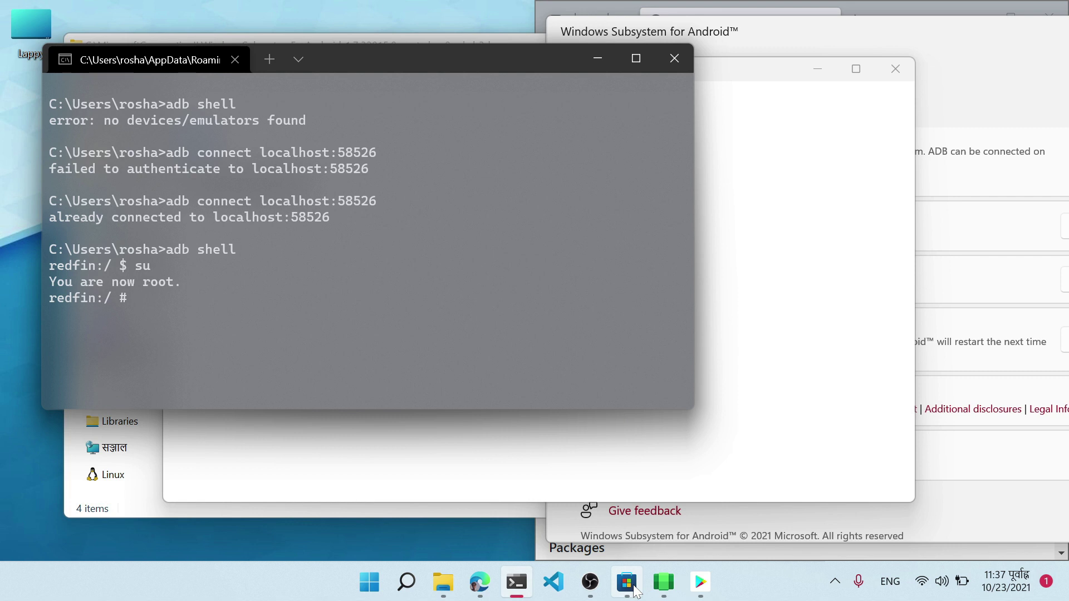
- Consult the README's root instructions in the browser and enter setenforce 0 in the root shell
{"action": "key", "text": "alt+Tab"}
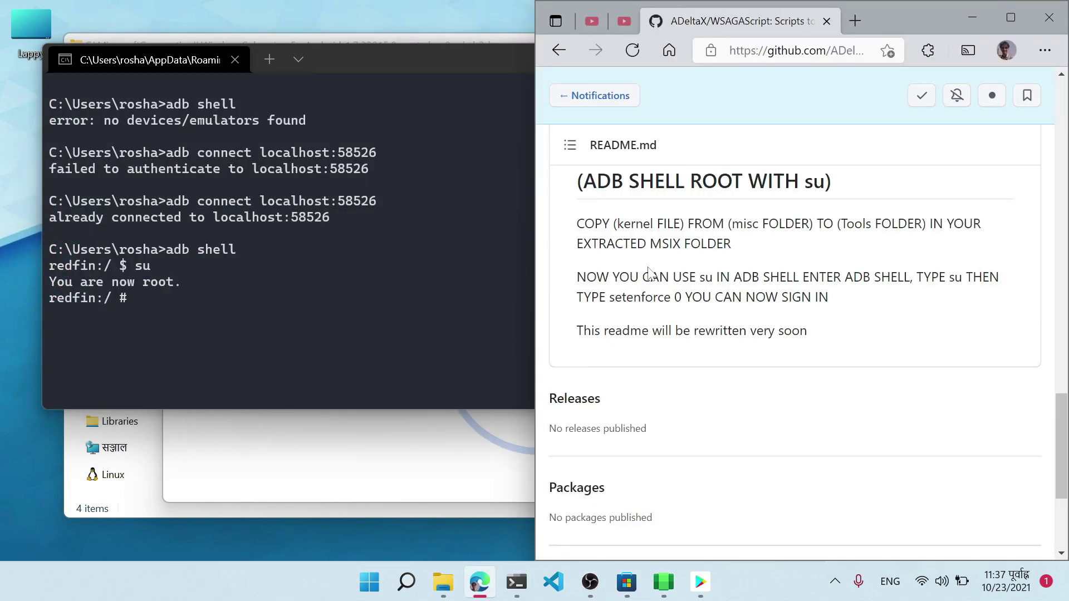
{"action": "key", "text": "alt+Tab"}
{"action": "type", "text": "setenforce 0"}
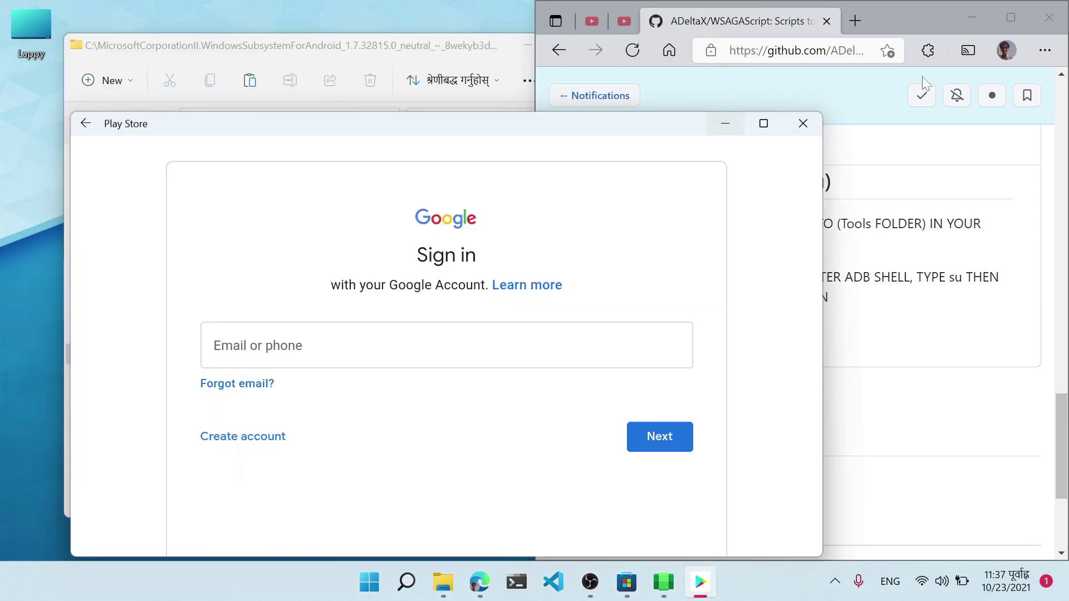
- Minimize the Tools folder window and reposition the Play Store sign-in window over the desktop
{"action": "left_click", "coordinate": [532, 53]}
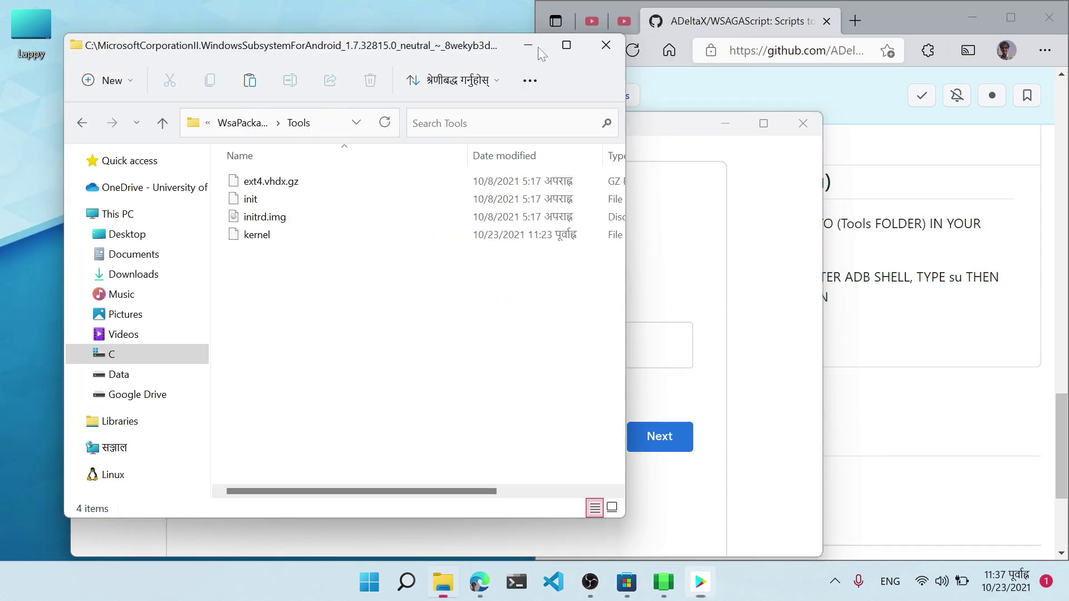
{"action": "left_click", "coordinate": [535, 46]}
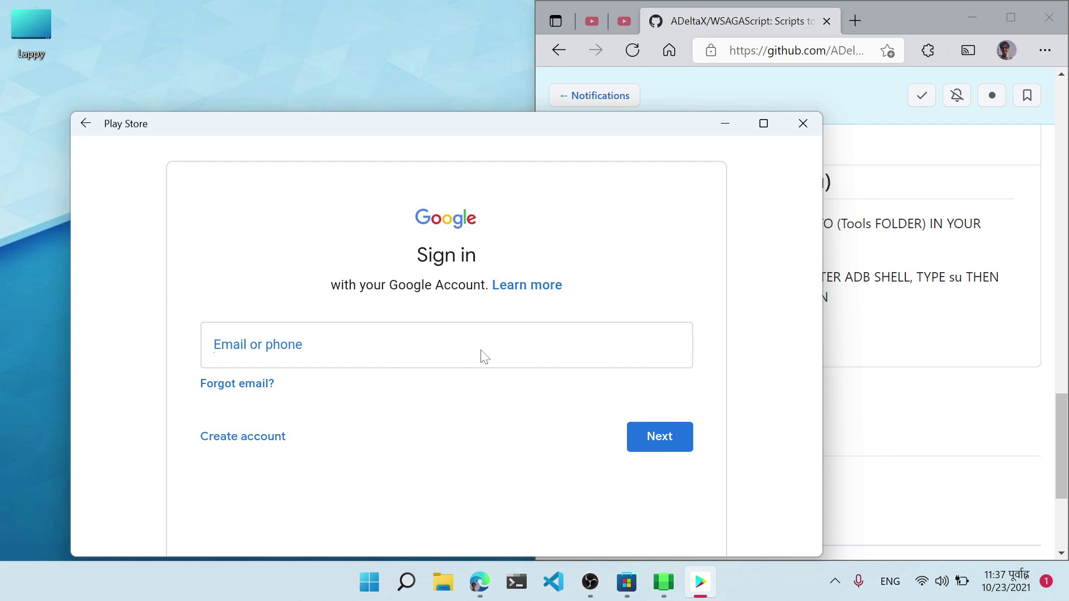
{"action": "left_click_drag", "start_coordinate": [588, 128], "coordinate": [675, 103]}
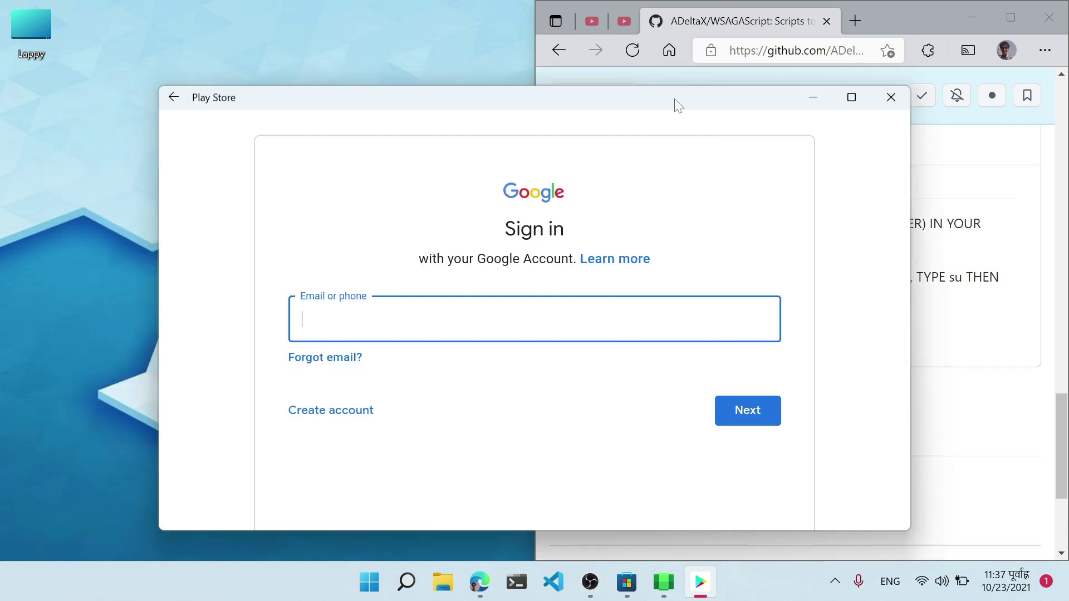